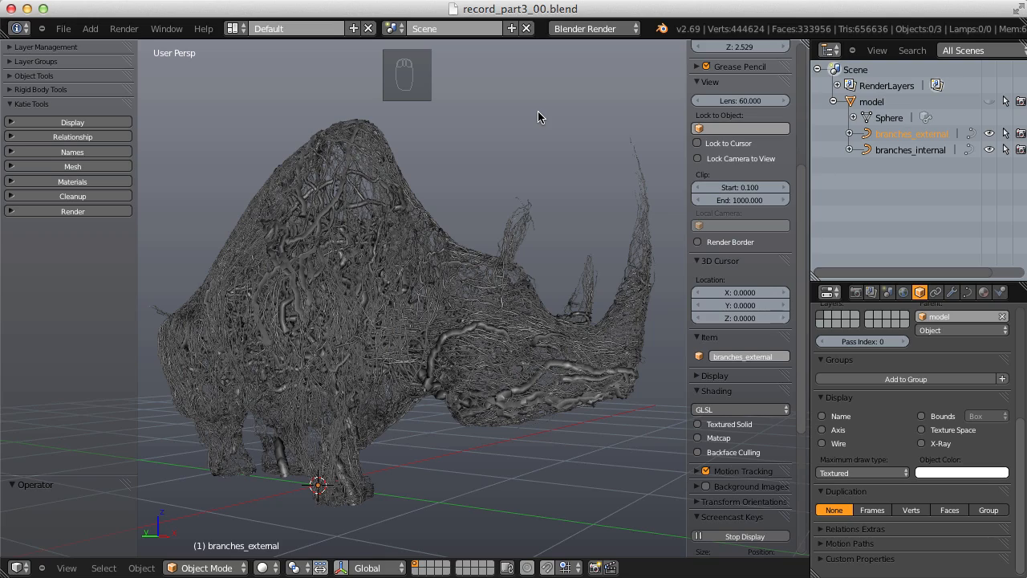
Step: Show the empty second scene layer in a top orthographic view
{"action": "middle_click_drag", "start_coordinate": [539, 116], "coordinate": [471, 202]}
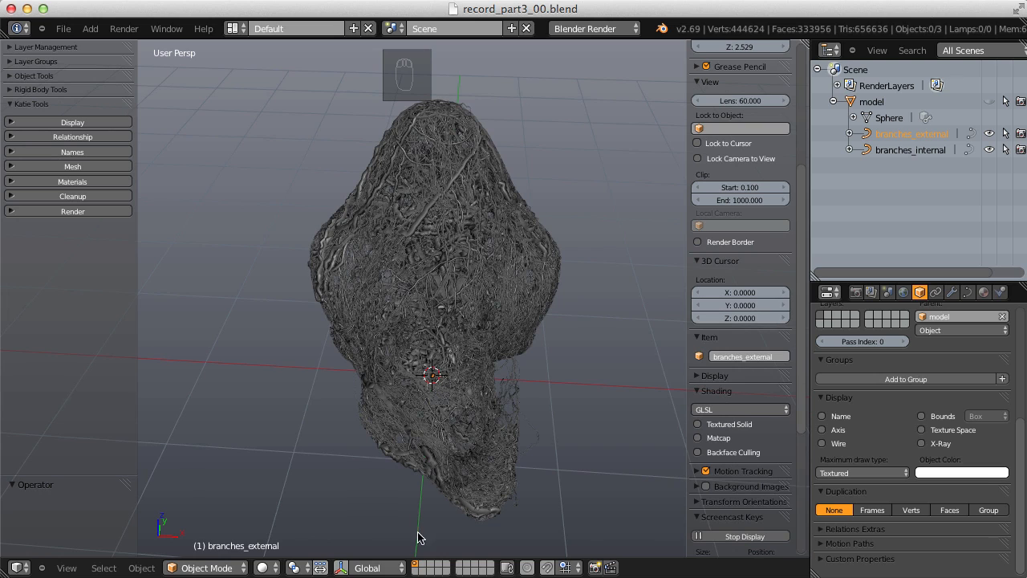
{"action": "left_click", "coordinate": [423, 566]}
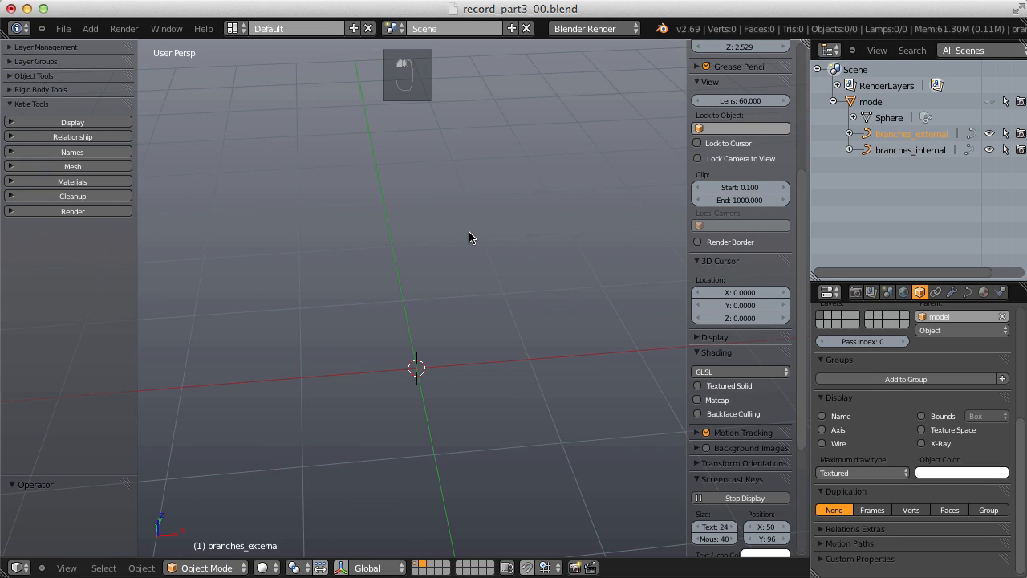
{"action": "scroll", "coordinate": [794, 369], "scroll_direction": "down", "scroll_amount": 4}
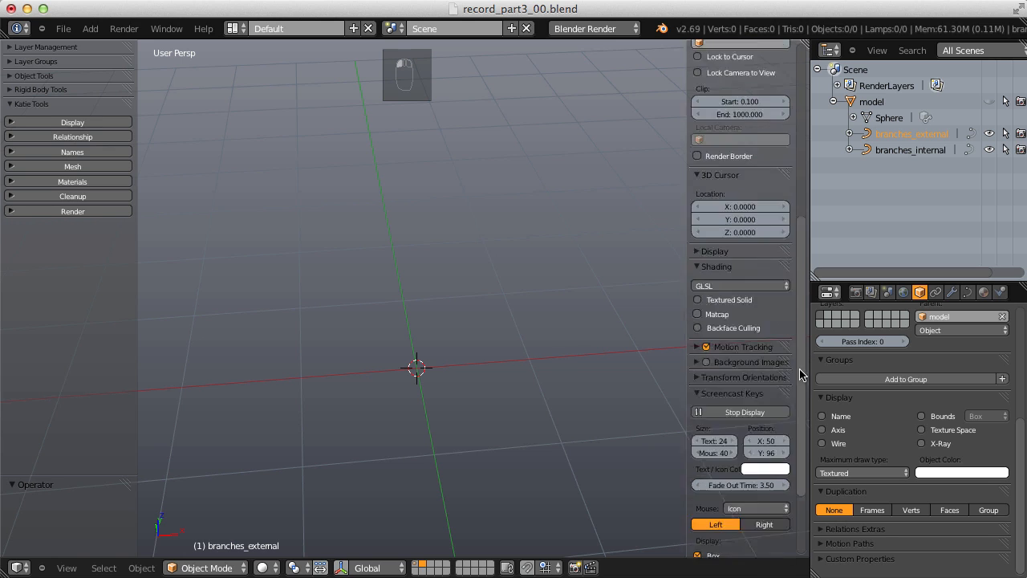
{"action": "key", "text": "KP_7"}
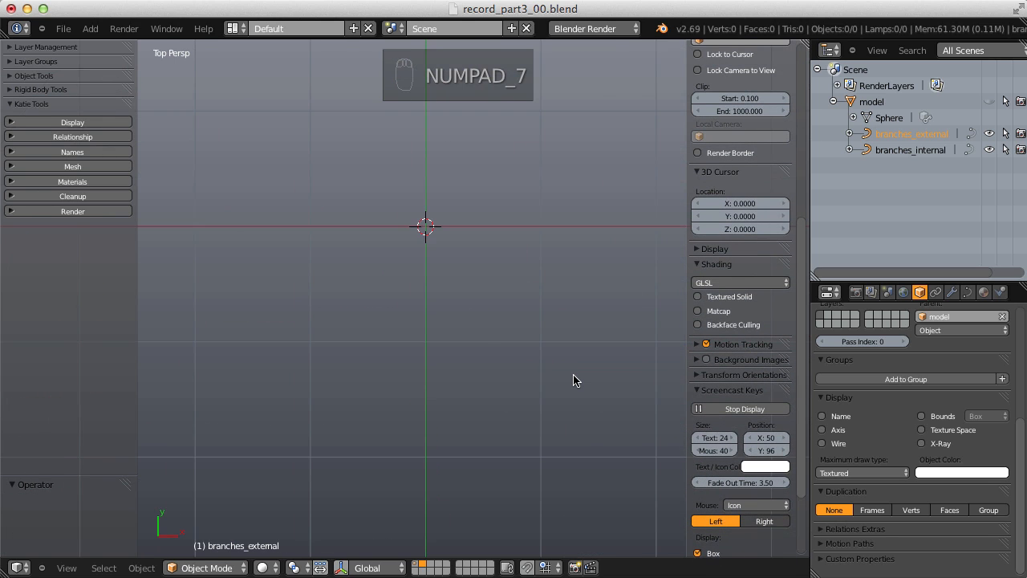
{"action": "key", "text": "KP_5"}
{"action": "middle_click_drag", "start_coordinate": [474, 193], "coordinate": [460, 284], "text": "shift"}
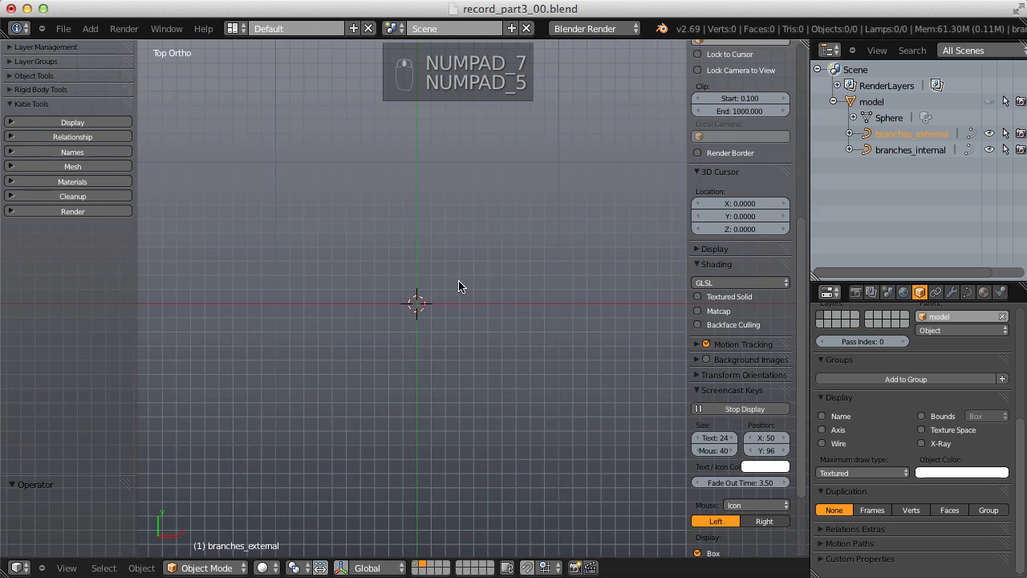
Step: Enable background images and add an image slot limited to the Top view axis
{"action": "left_click", "coordinate": [697, 390]}
{"action": "left_click", "coordinate": [704, 376]}
{"action": "left_click", "coordinate": [704, 376]}
{"action": "left_click", "coordinate": [707, 360]}
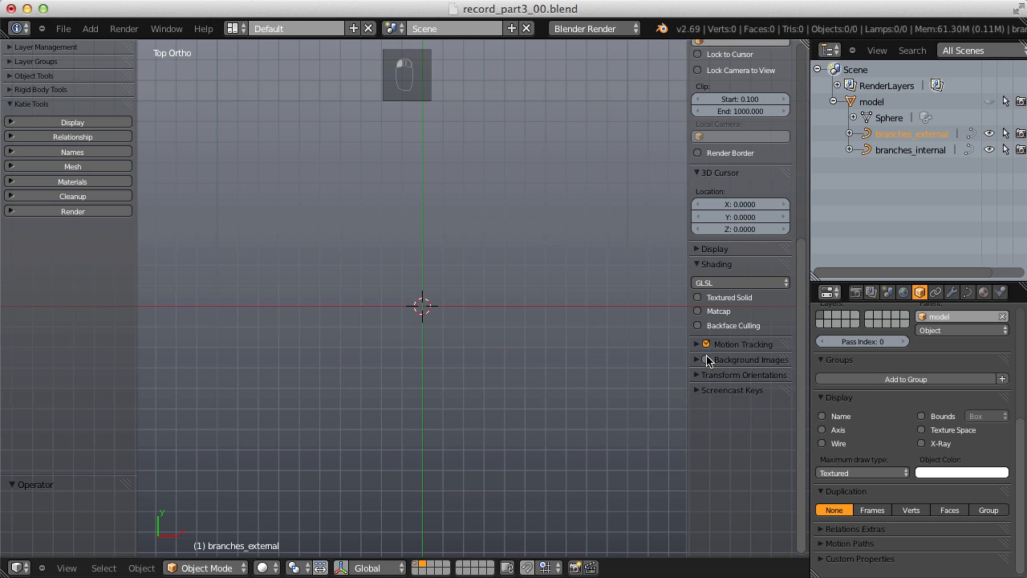
{"action": "left_click", "coordinate": [697, 361]}
{"action": "left_click", "coordinate": [722, 378]}
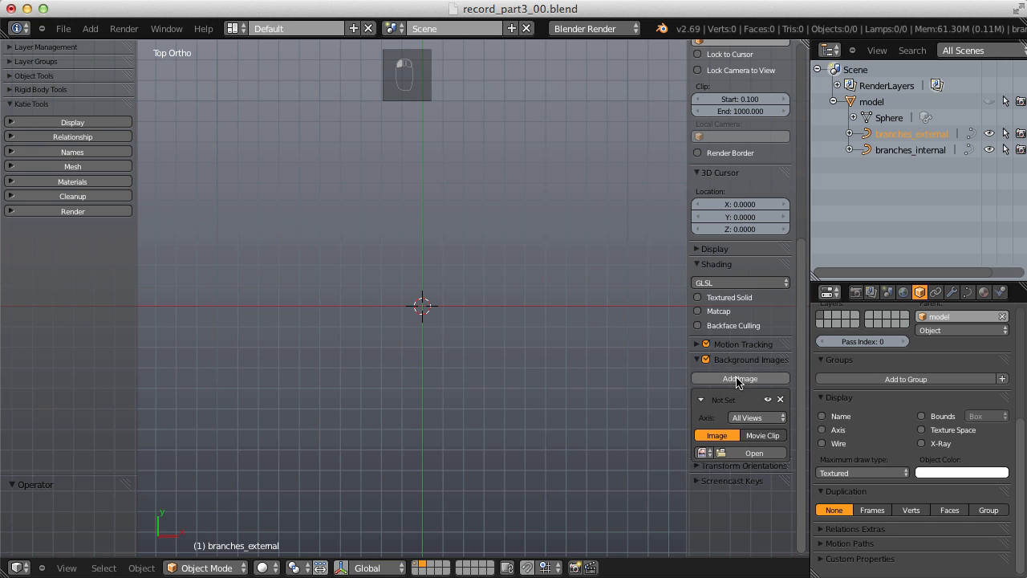
{"action": "left_click", "coordinate": [750, 417]}
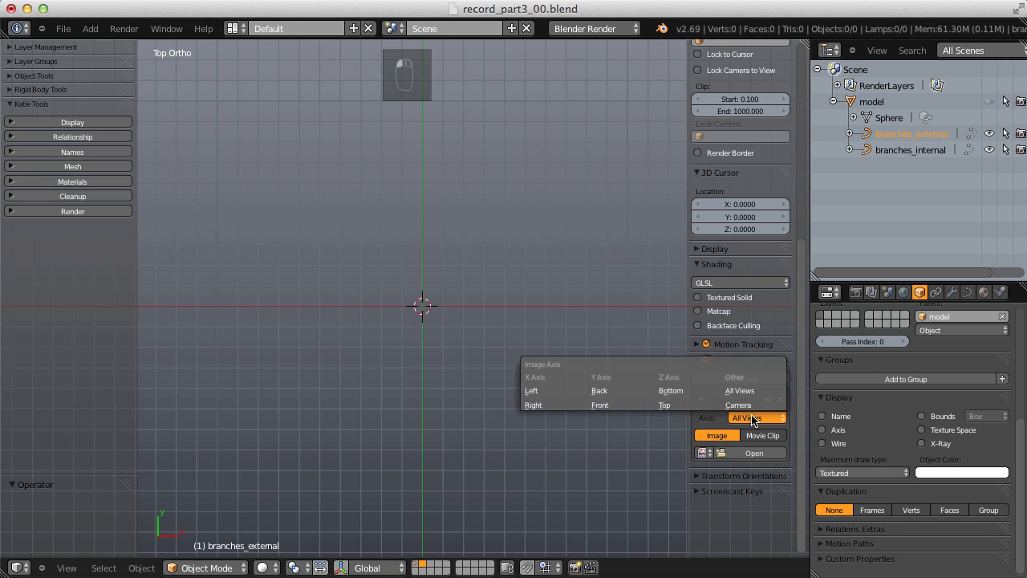
{"action": "left_click", "coordinate": [665, 403]}
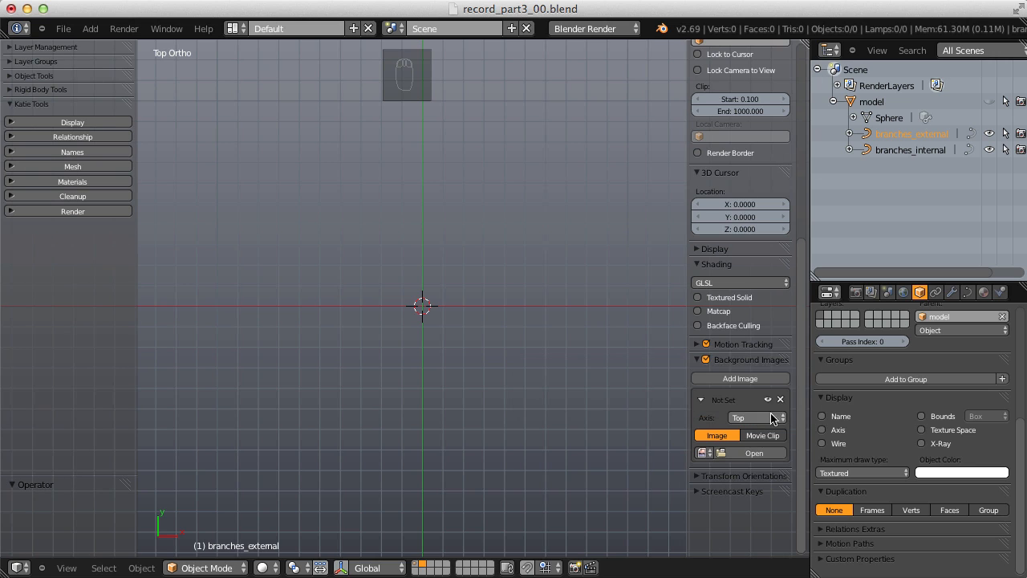
Step: Load leaves.png from the project's tex folder as the background image
{"action": "left_click", "coordinate": [731, 453]}
{"action": "left_click", "coordinate": [212, 109]}
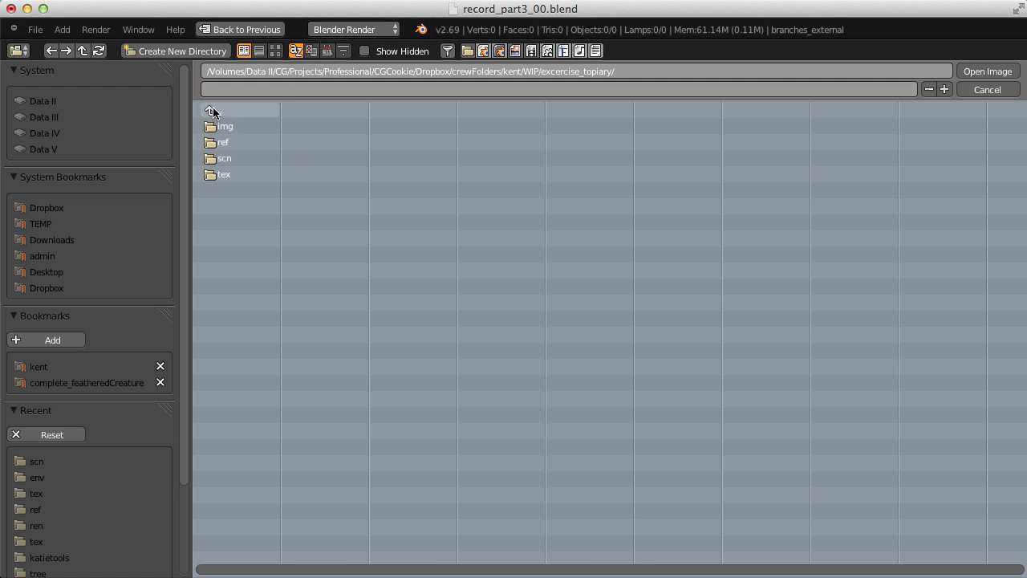
{"action": "left_click", "coordinate": [229, 176]}
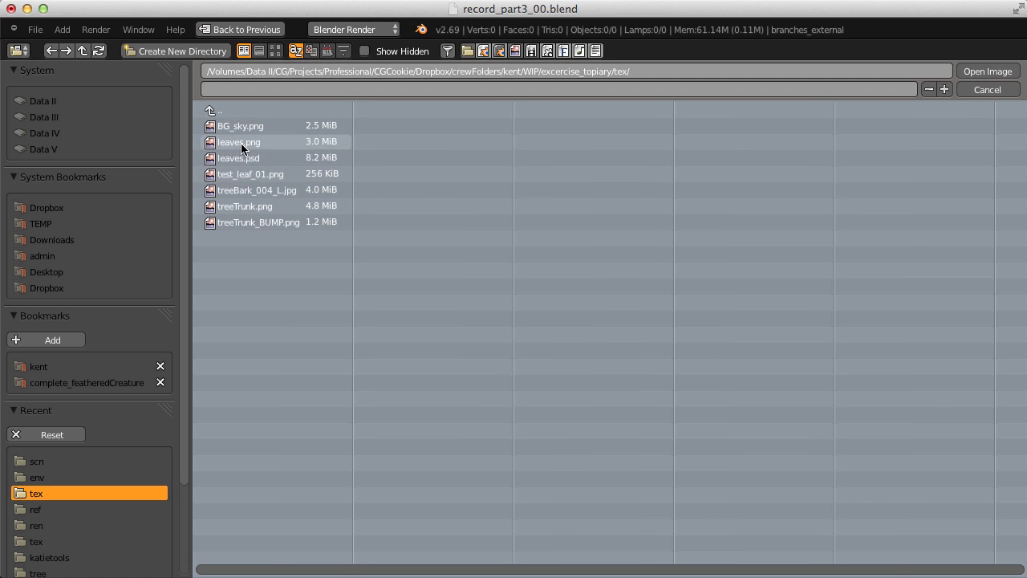
{"action": "double_click", "coordinate": [241, 142]}
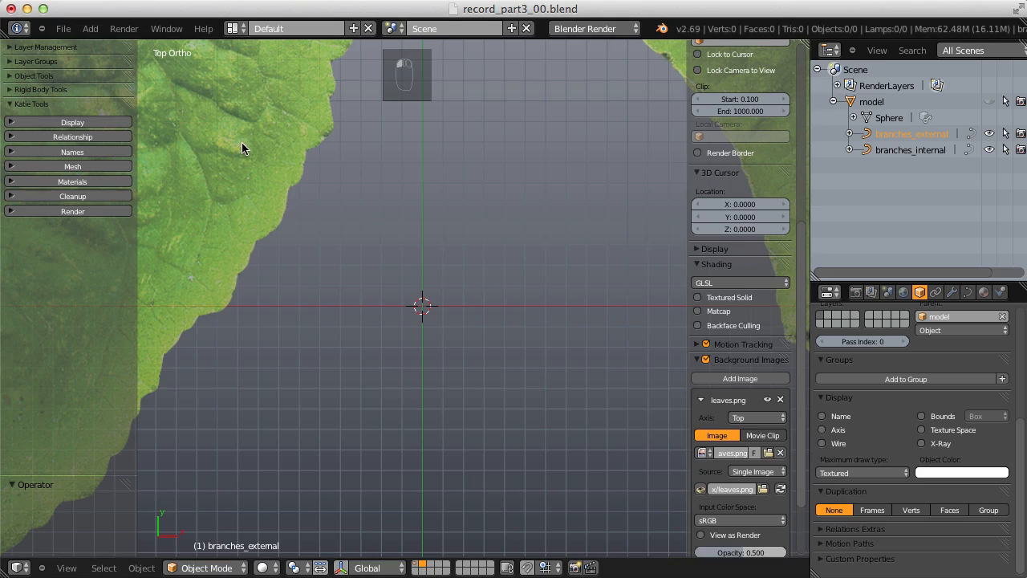
Step: Add a plane mesh at the 3D cursor and rename it leaf_A
{"action": "scroll", "coordinate": [312, 261], "scroll_direction": "down", "scroll_amount": 3}
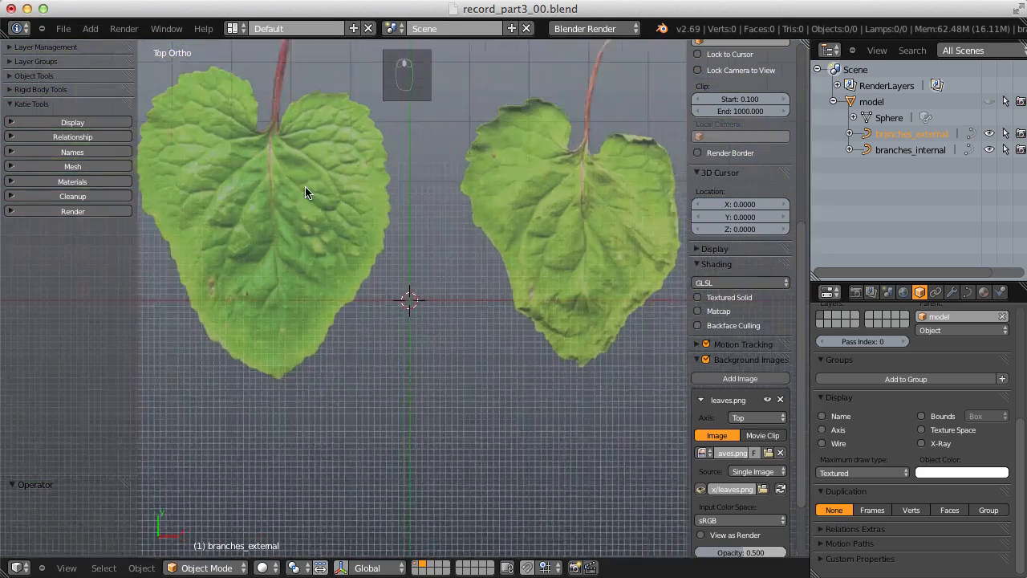
{"action": "middle_click_drag", "start_coordinate": [305, 187], "coordinate": [397, 216], "text": "ctrl"}
{"action": "middle_click_drag", "start_coordinate": [396, 213], "coordinate": [397, 234], "text": "ctrl"}
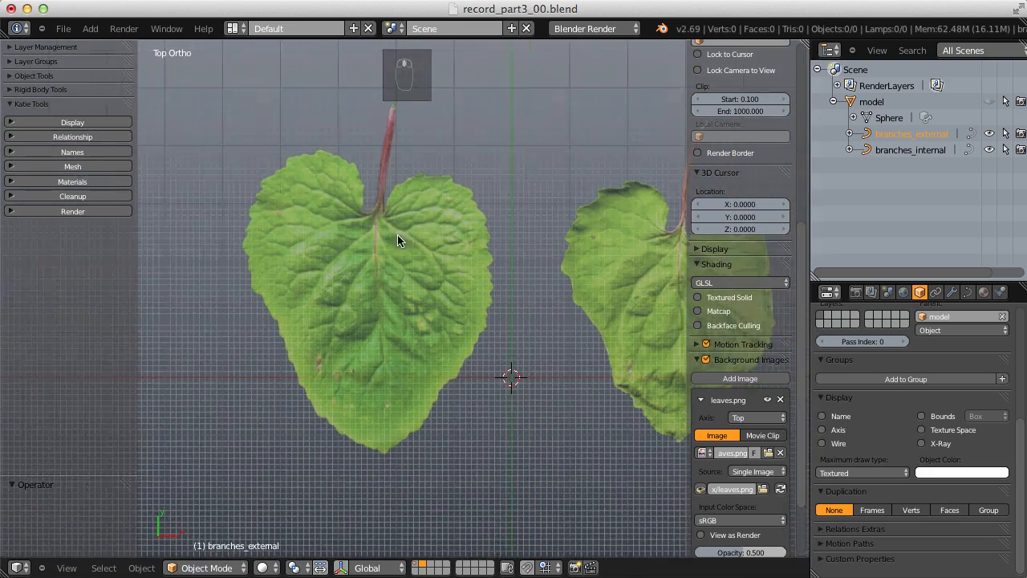
{"action": "key", "text": "shift+a"}
{"action": "mouse_move", "coordinate": [403, 233]}
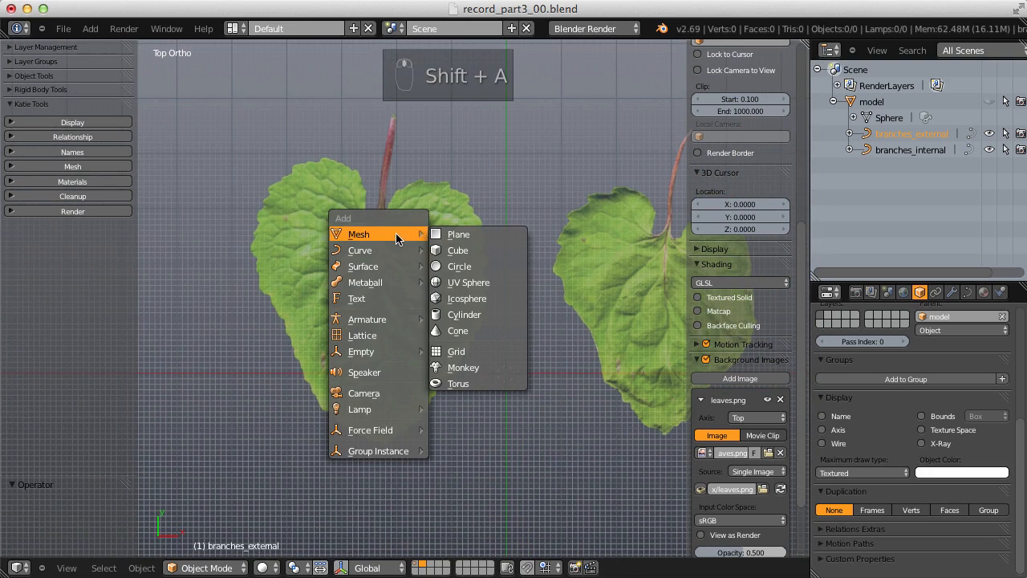
{"action": "left_click", "coordinate": [456, 234]}
{"action": "double_click", "coordinate": [873, 102]}
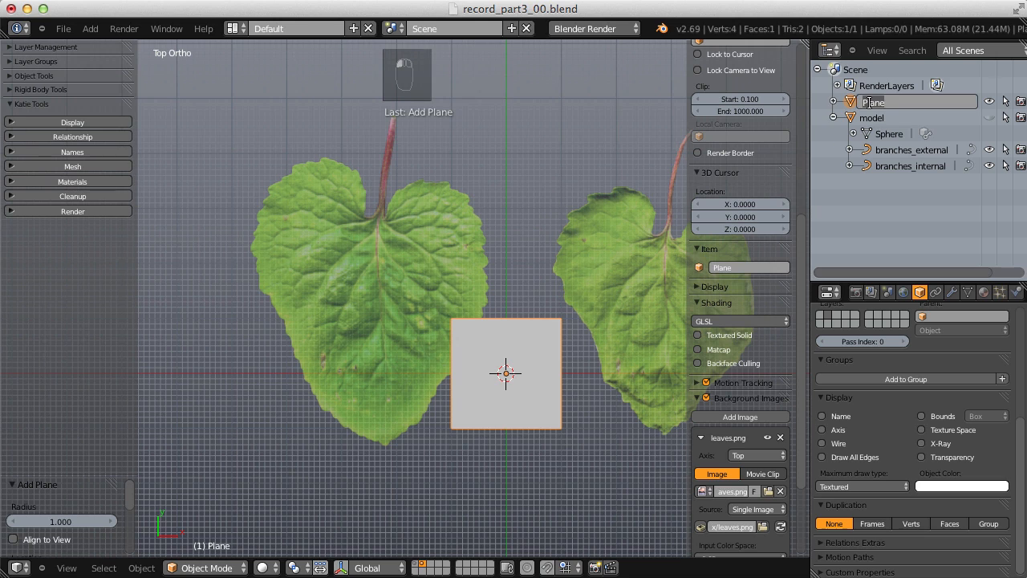
{"action": "key", "text": "BackSpace"}
{"action": "type", "text": "leaf_A"}
{"action": "key", "text": "Return"}
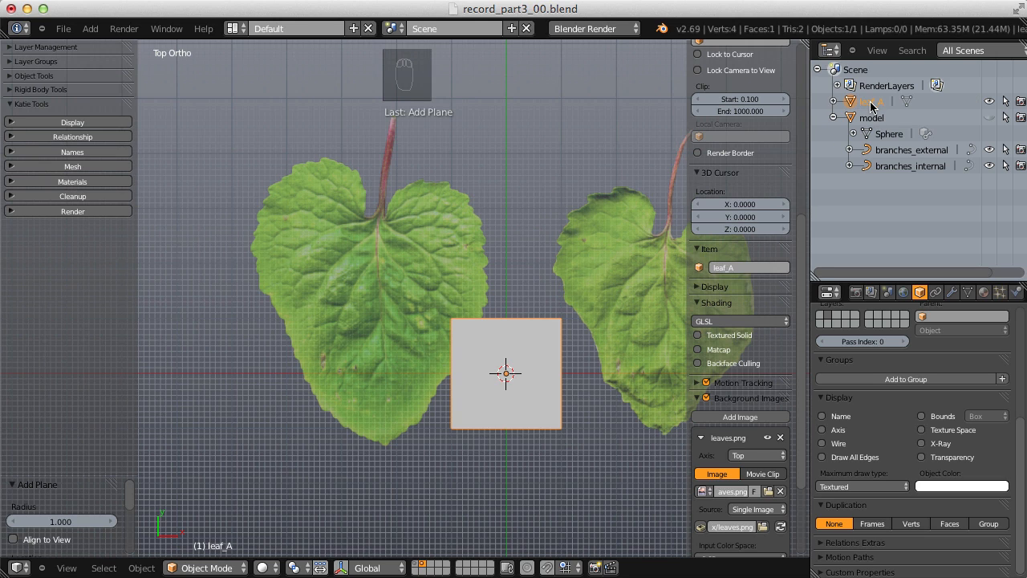
Step: Move the leaf_A plane so its origin sits on the stem tip of the larger leaf, using wireframe display
{"action": "key", "text": "Tab"}
{"action": "key", "text": "Tab"}
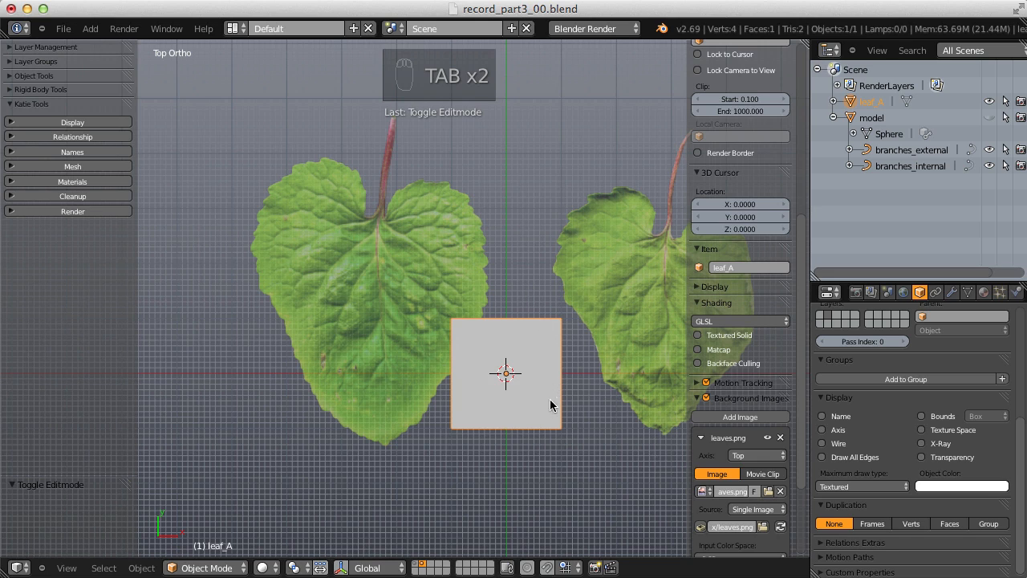
{"action": "key", "text": "g"}
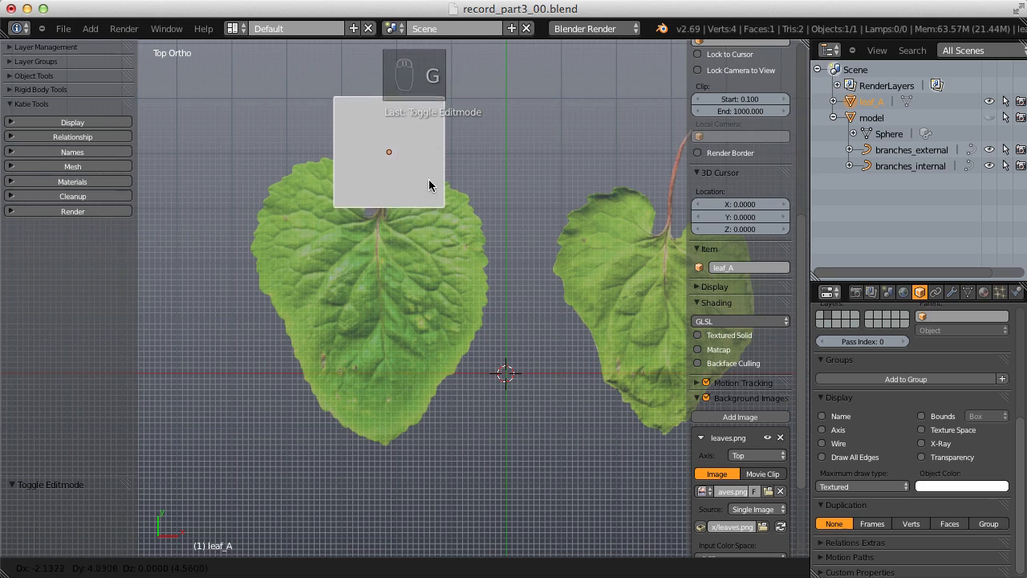
{"action": "left_click", "coordinate": [437, 164]}
{"action": "middle_click_drag", "start_coordinate": [446, 149], "coordinate": [464, 223], "text": "shift"}
{"action": "key", "text": "z"}
{"action": "scroll", "coordinate": [464, 223], "scroll_direction": "up", "scroll_amount": 5}
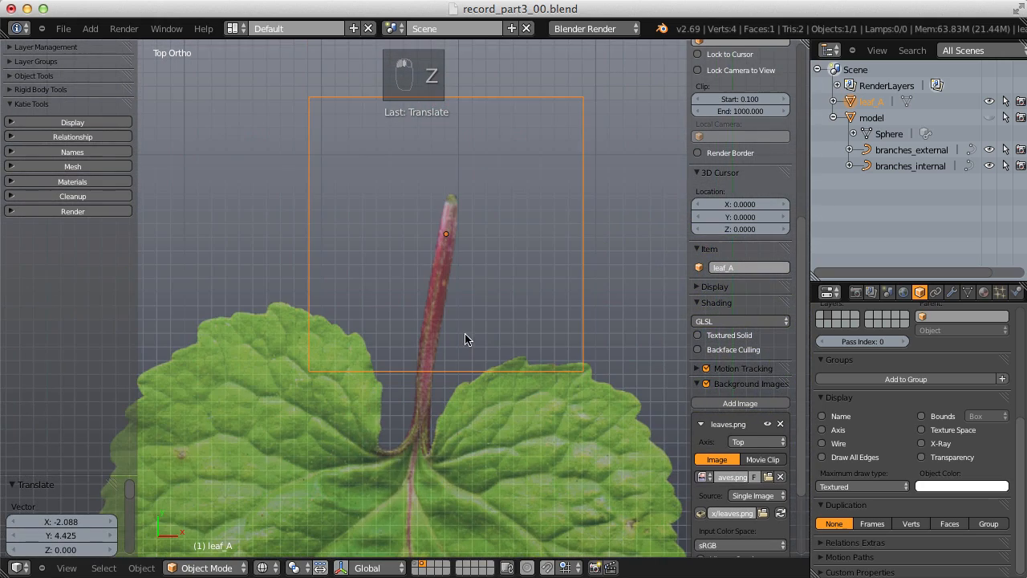
{"action": "key", "text": "g"}
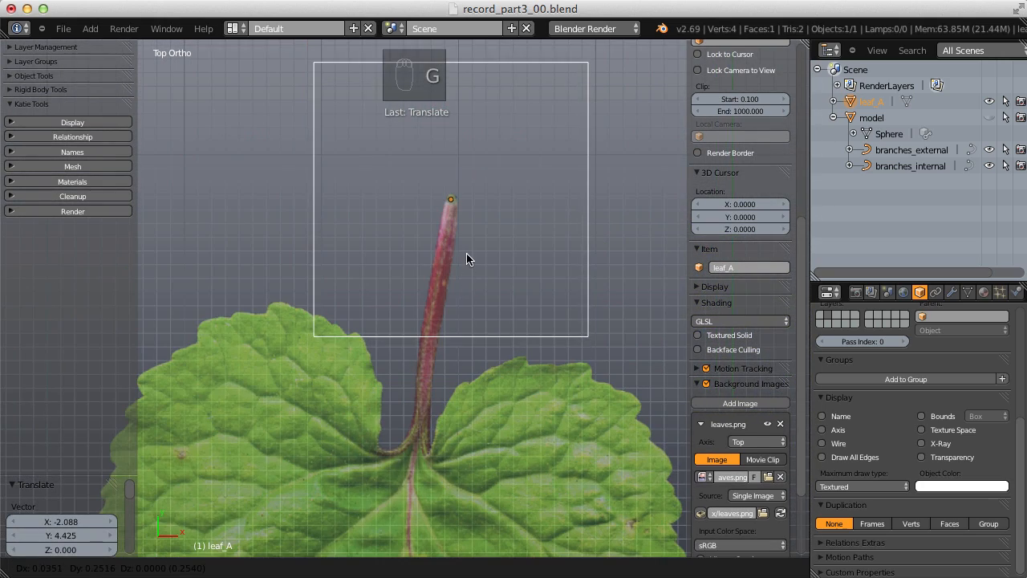
{"action": "left_click", "coordinate": [471, 259]}
Step: In Edit Mode, move all of leaf_A's geometry so its upper-right corner meets the base of the stem, keeping the origin in place
{"action": "scroll", "coordinate": [498, 339], "scroll_direction": "down", "scroll_amount": 6}
{"action": "scroll", "coordinate": [443, 249], "scroll_direction": "down", "scroll_amount": 1}
{"action": "key", "text": "Tab"}
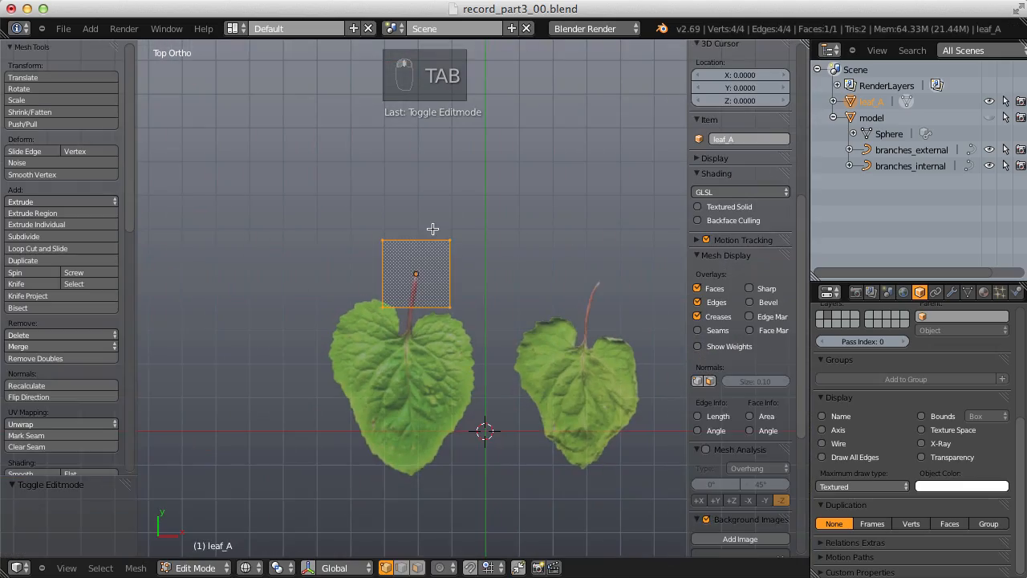
{"action": "scroll", "coordinate": [433, 231], "scroll_direction": "up", "scroll_amount": 3}
{"action": "key", "text": "g"}
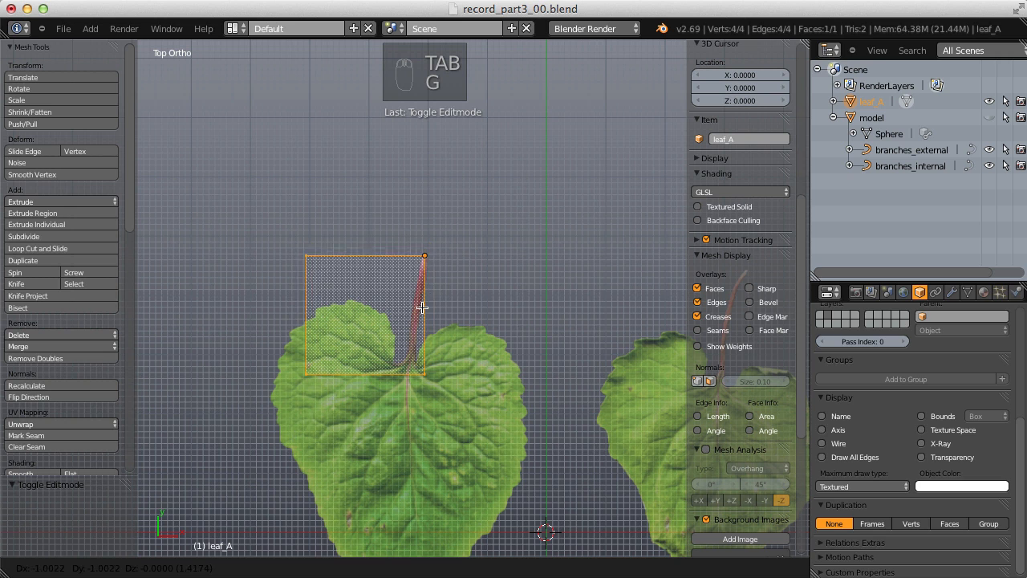
{"action": "left_click", "coordinate": [407, 401]}
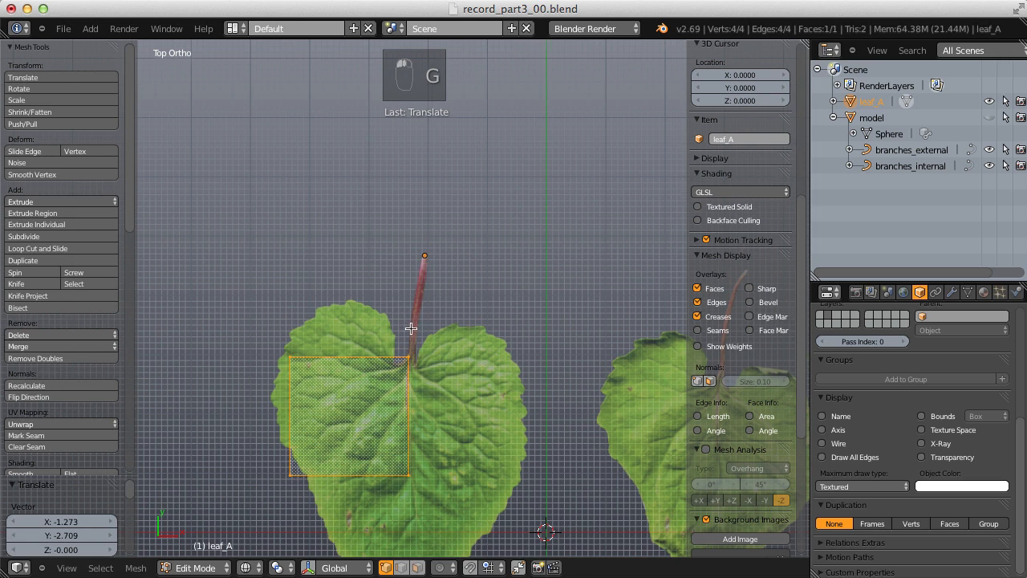
Step: Delete the plane's two lower vertices, leaving only its upper edge
{"action": "middle_click_drag", "start_coordinate": [410, 328], "coordinate": [415, 291], "text": "shift"}
{"action": "right_click", "coordinate": [413, 320]}
{"action": "right_click", "coordinate": [406, 433]}
{"action": "right_click", "coordinate": [297, 434], "text": "shift"}
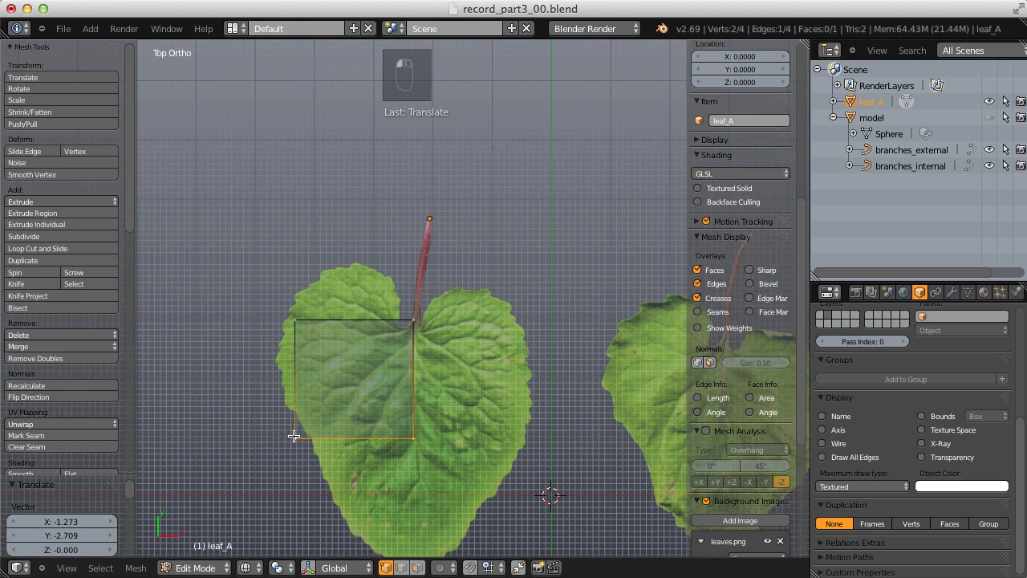
{"action": "key", "text": "x"}
{"action": "left_click", "coordinate": [377, 364]}
Step: Move the remaining edge's vertices to the notch beside the stem base and to a point above the leaf's left lobe
{"action": "right_click", "coordinate": [419, 333]}
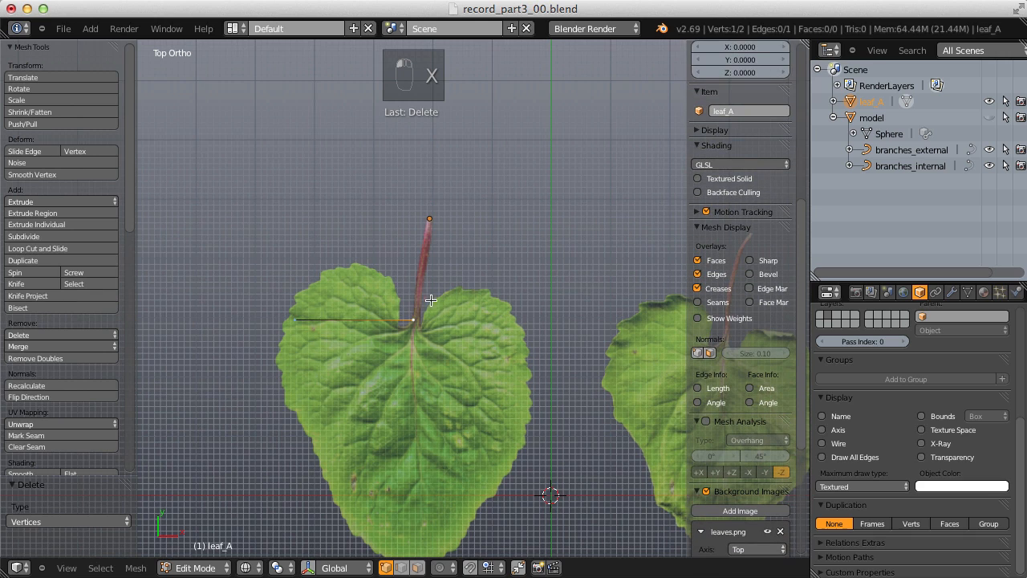
{"action": "key", "text": "g"}
{"action": "left_click", "coordinate": [420, 303]}
{"action": "key", "text": "g"}
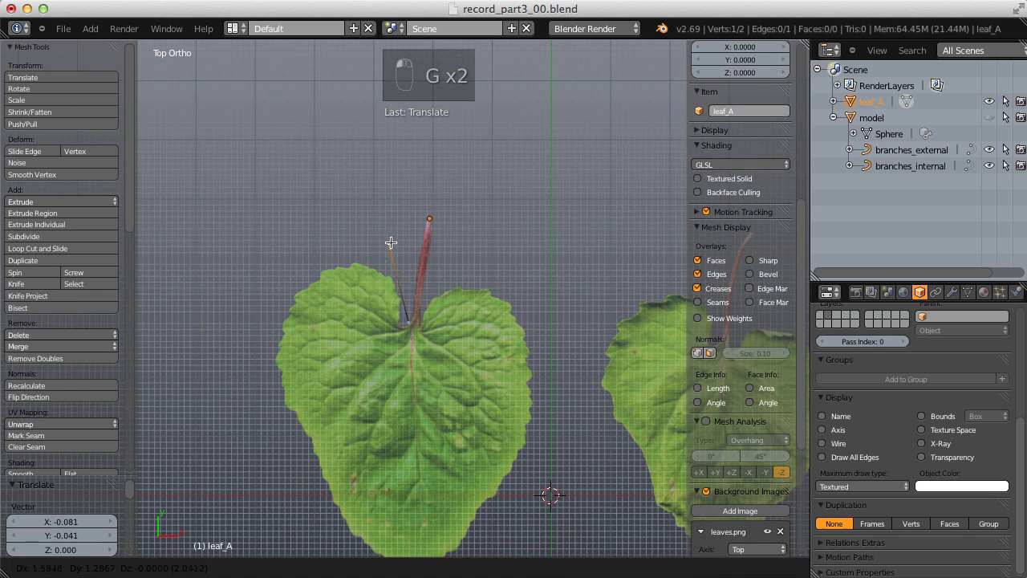
{"action": "left_click", "coordinate": [393, 246]}
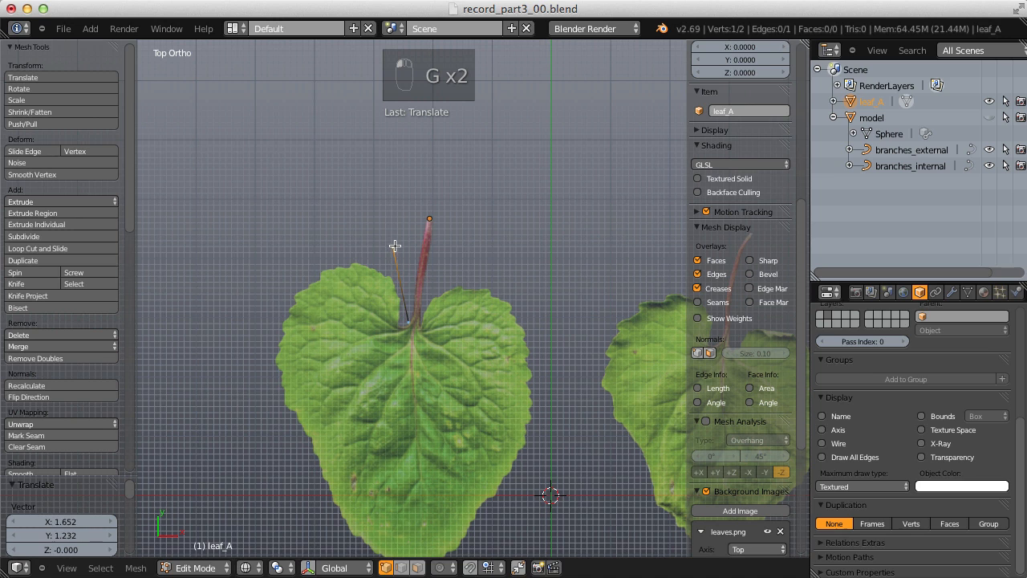
Step: Extrude three vertices around the leaf's left side to below its tip, and move the lower-left one farther outward
{"action": "right_click", "coordinate": [265, 276], "text": "ctrl"}
{"action": "right_click", "coordinate": [281, 440], "text": "ctrl"}
{"action": "scroll", "coordinate": [334, 449], "scroll_direction": "down", "scroll_amount": 5}
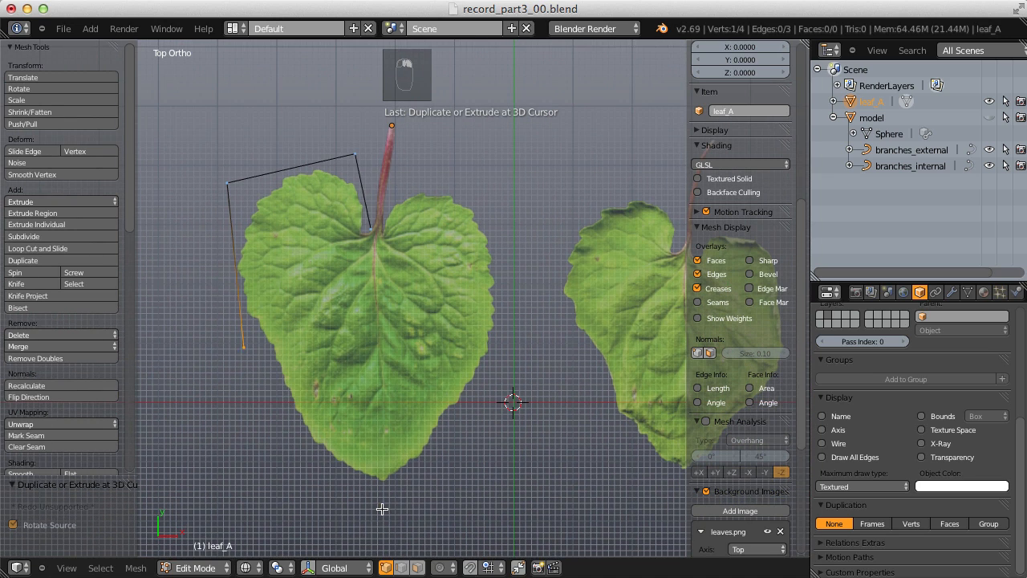
{"action": "left_click", "coordinate": [382, 509], "text": "ctrl"}
{"action": "right_click", "coordinate": [248, 364]}
{"action": "key", "text": "g"}
{"action": "left_click", "coordinate": [220, 382]}
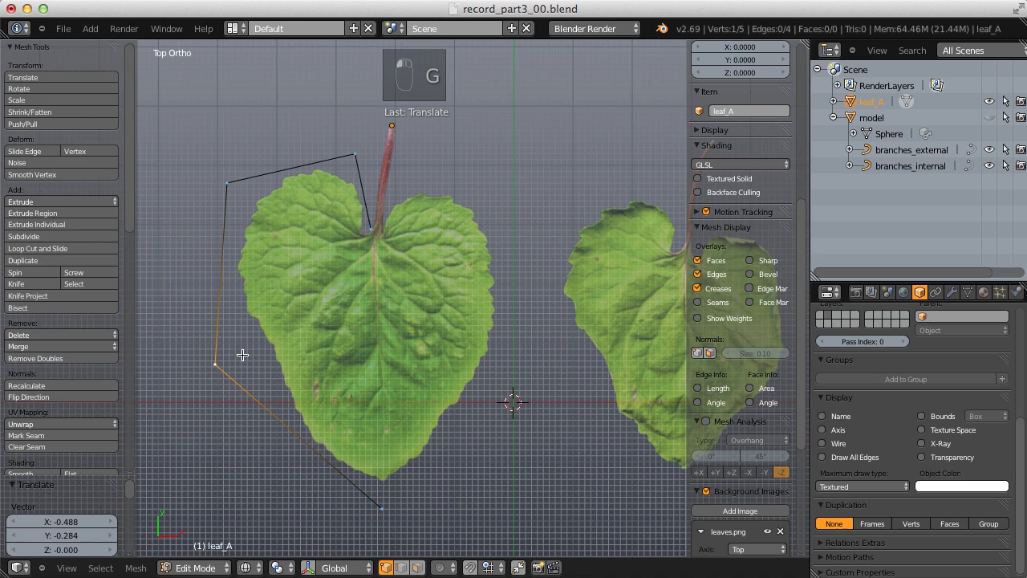
Step: Starting from the notch vertex, extrude five vertices up around the stem tip and back down its right side
{"action": "middle_click_drag", "start_coordinate": [375, 220], "coordinate": [372, 244], "text": "shift"}
{"action": "right_click", "coordinate": [371, 246]}
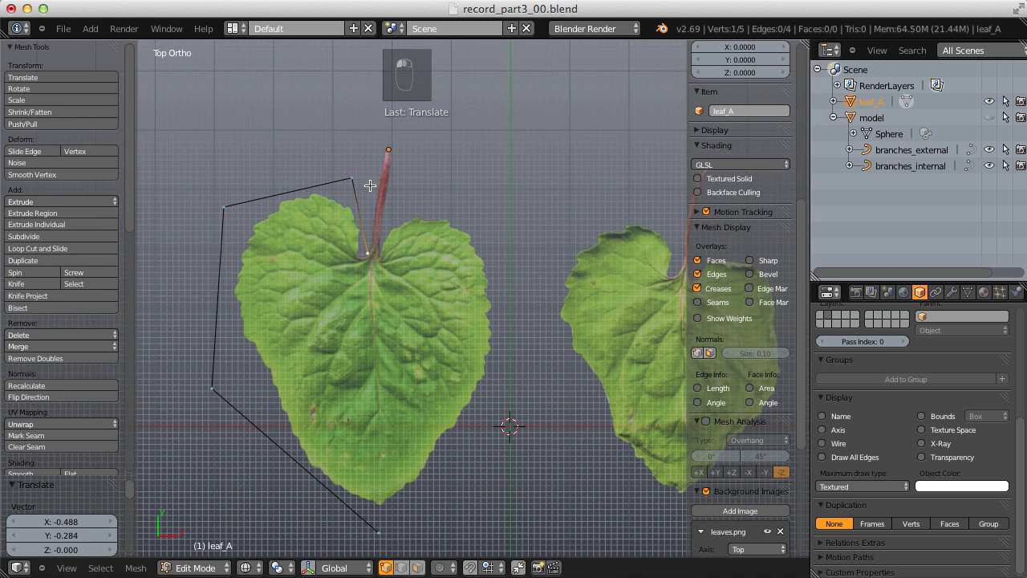
{"action": "right_click", "coordinate": [370, 180], "text": "ctrl"}
{"action": "right_click", "coordinate": [380, 130], "text": "ctrl"}
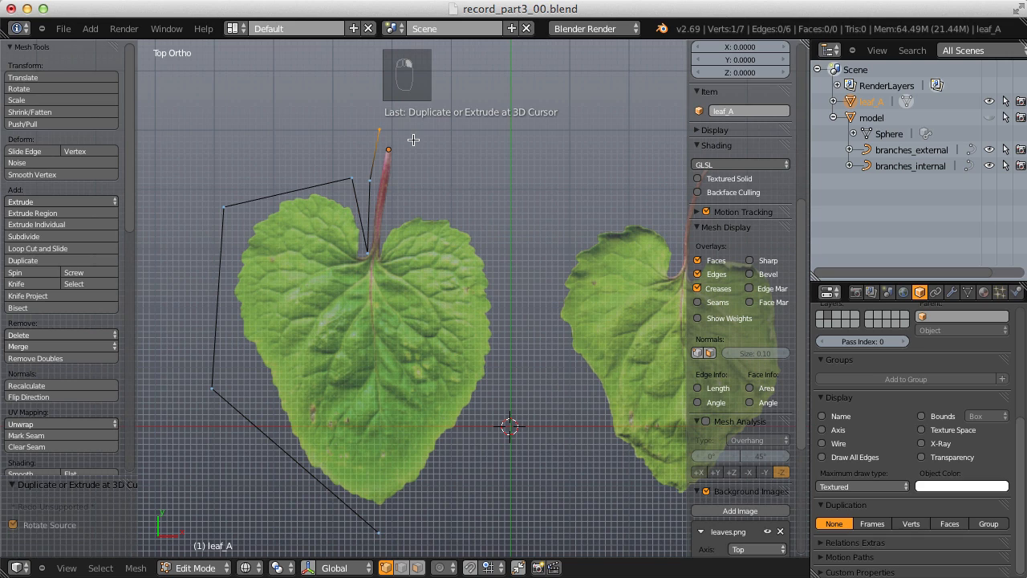
{"action": "right_click", "coordinate": [413, 140], "text": "ctrl"}
{"action": "right_click", "coordinate": [394, 190], "text": "ctrl"}
{"action": "right_click", "coordinate": [385, 233], "text": "ctrl"}
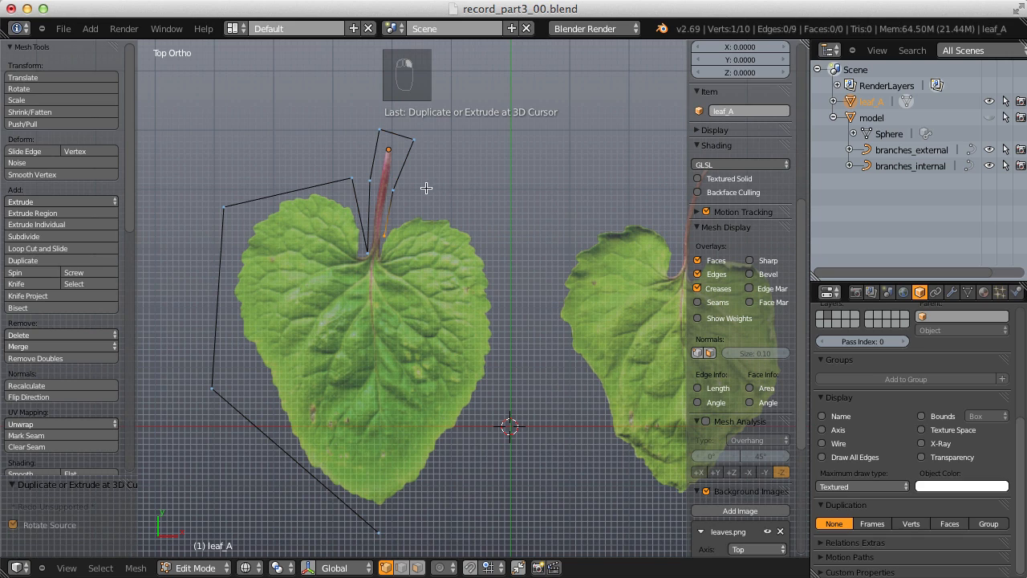
Step: Extrude three vertices around the outside of the leaf's right lobe and close the outline at the vertex below the tip
{"action": "right_click", "coordinate": [426, 195], "text": "ctrl"}
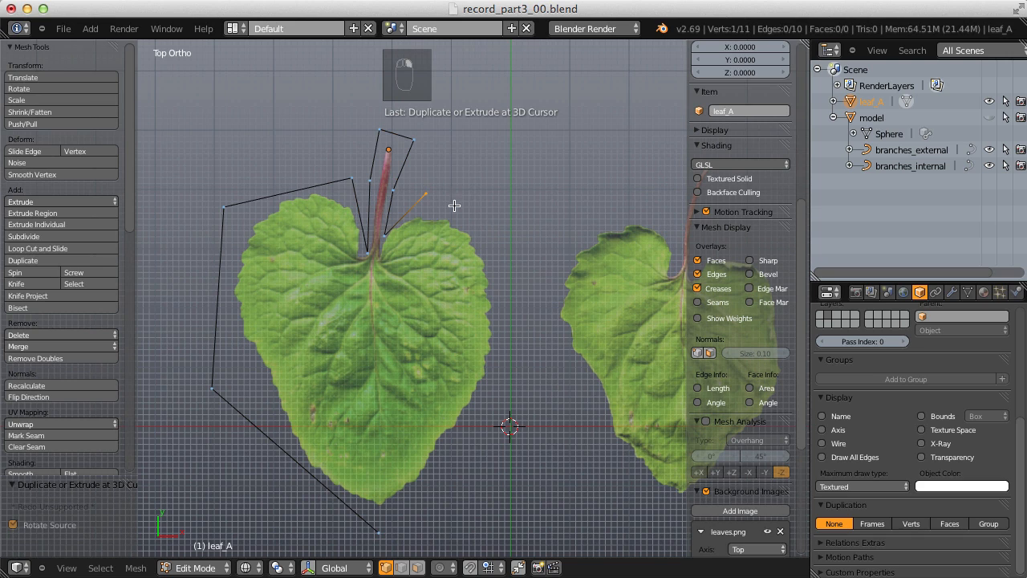
{"action": "right_click", "coordinate": [504, 257], "text": "ctrl"}
{"action": "right_click", "coordinate": [494, 397], "text": "ctrl"}
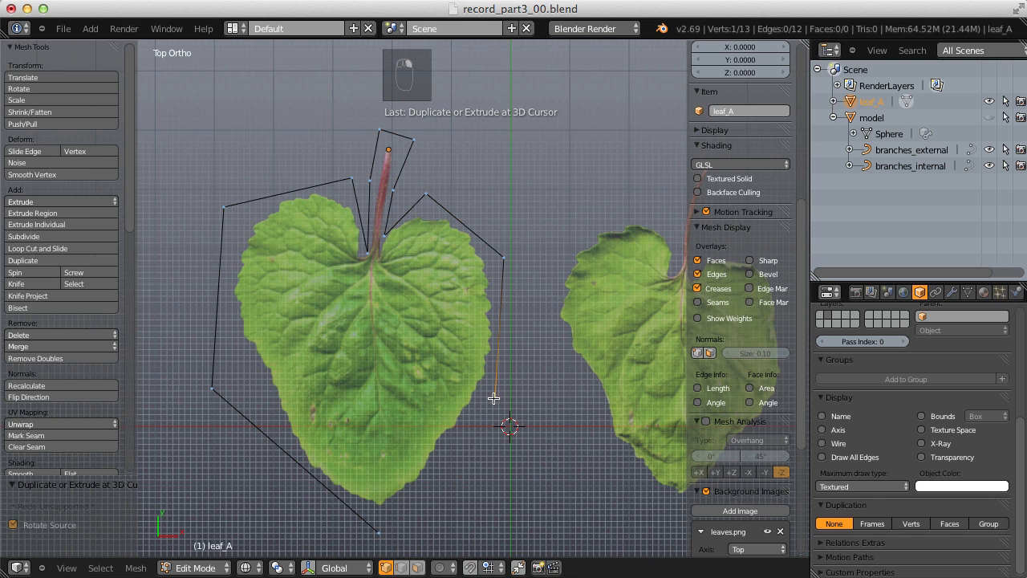
{"action": "right_click", "coordinate": [378, 531], "text": "shift"}
{"action": "key", "text": "f"}
Step: Connect the two sides of the stem outline with edges at the stem's base and at its mid-height
{"action": "right_click", "coordinate": [368, 252]}
{"action": "right_click", "coordinate": [384, 235], "text": "shift"}
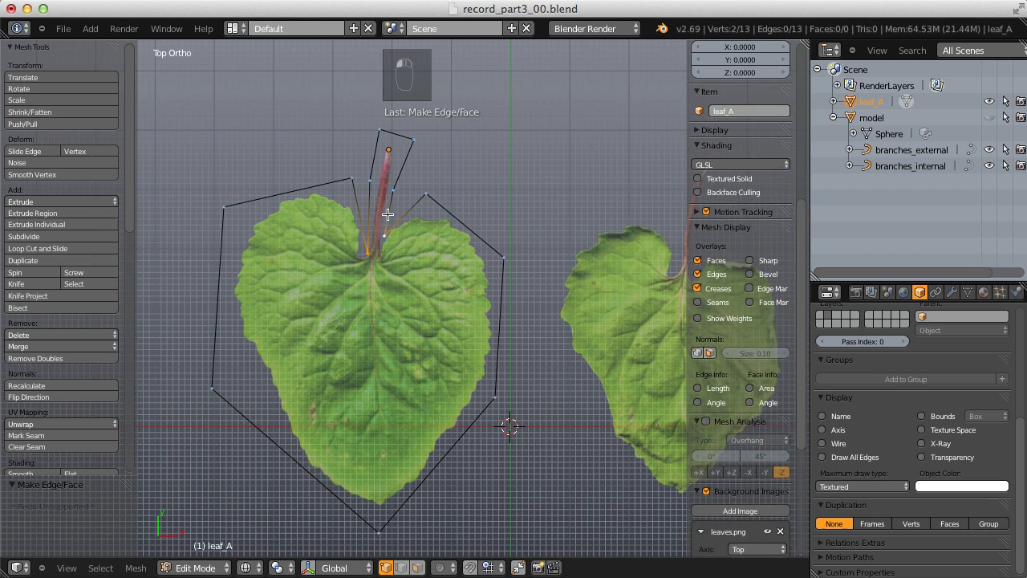
{"action": "key", "text": "f"}
{"action": "right_click", "coordinate": [371, 180]}
{"action": "right_click", "coordinate": [392, 189], "text": "shift"}
{"action": "key", "text": "f"}
{"action": "key", "text": "a"}
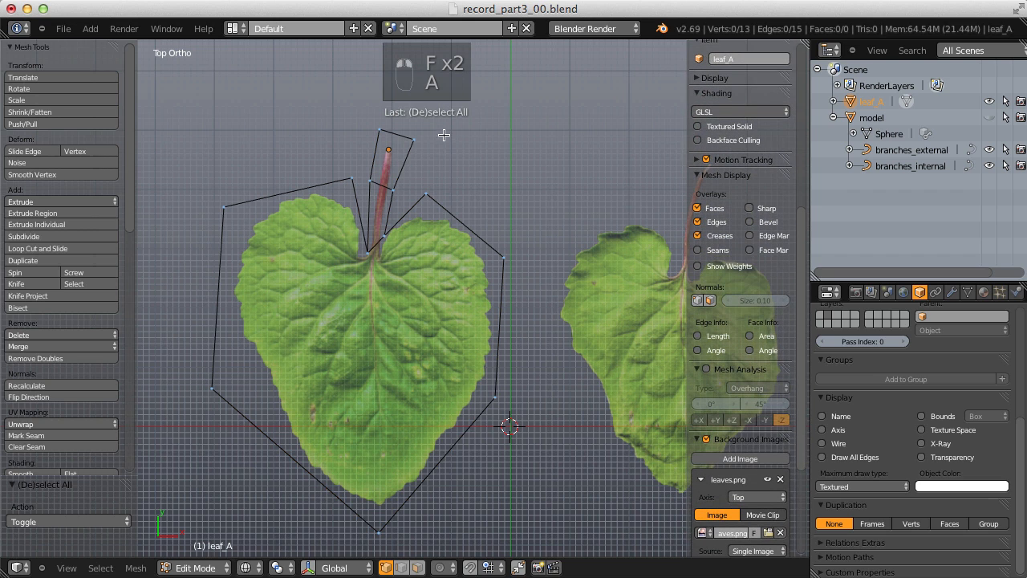
Step: Fill the two stem faces, and extrude the slightly raised left notch vertex to the leaf's centre, joining it to the right notch vertex
{"action": "mouse_move", "coordinate": [412, 142]}
{"action": "left_mouse_down", "text": "ctrl"}
{"action": "mouse_move", "coordinate": [374, 142]}
{"action": "mouse_move", "coordinate": [356, 250]}
{"action": "mouse_move", "coordinate": [371, 270]}
{"action": "left_mouse_up", "text": "ctrl"}
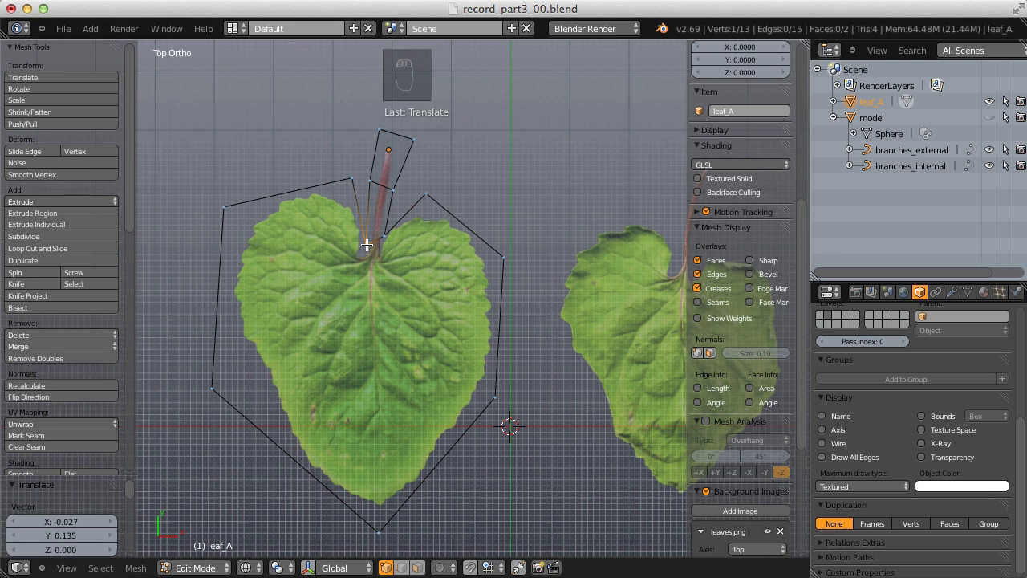
{"action": "left_click", "coordinate": [371, 325], "text": "ctrl"}
{"action": "right_click", "coordinate": [385, 236], "text": "shift"}
{"action": "key", "text": "f"}
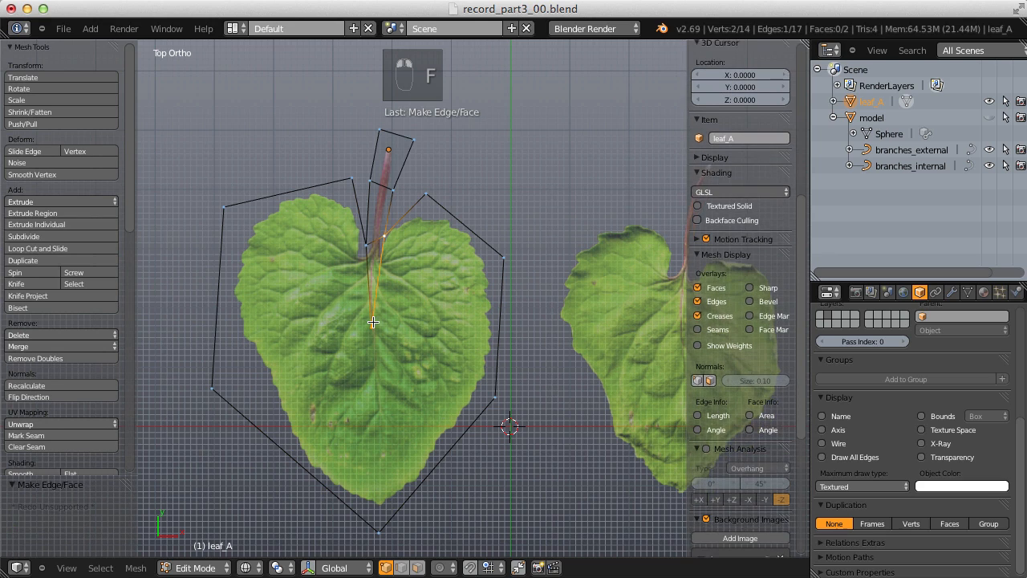
Step: Extrude two inner vertices from the left notch vertex, running down through the middle of the left lobe
{"action": "right_click", "coordinate": [363, 245]}
{"action": "key", "text": "e"}
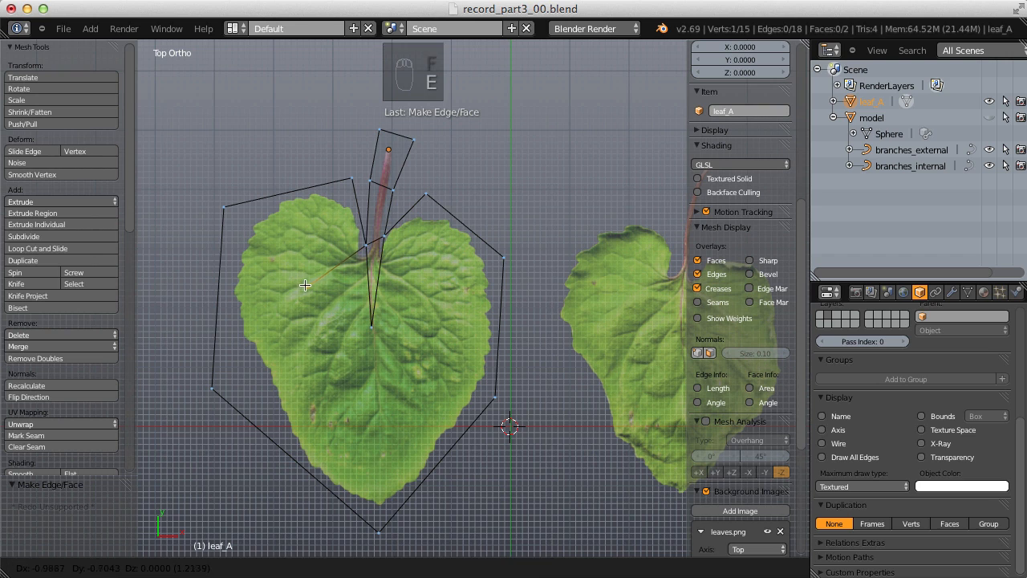
{"action": "left_click", "coordinate": [304, 280]}
{"action": "key", "text": "e"}
{"action": "left_click", "coordinate": [296, 352]}
Step: Connect the left lobe's inner vertices to the outline and to the centre vertex, and fill the lobe's two outer faces
{"action": "right_click", "coordinate": [230, 354], "text": "shift"}
{"action": "key", "text": "f"}
{"action": "key", "text": "f"}
{"action": "key", "text": "f"}
{"action": "key", "text": "f"}
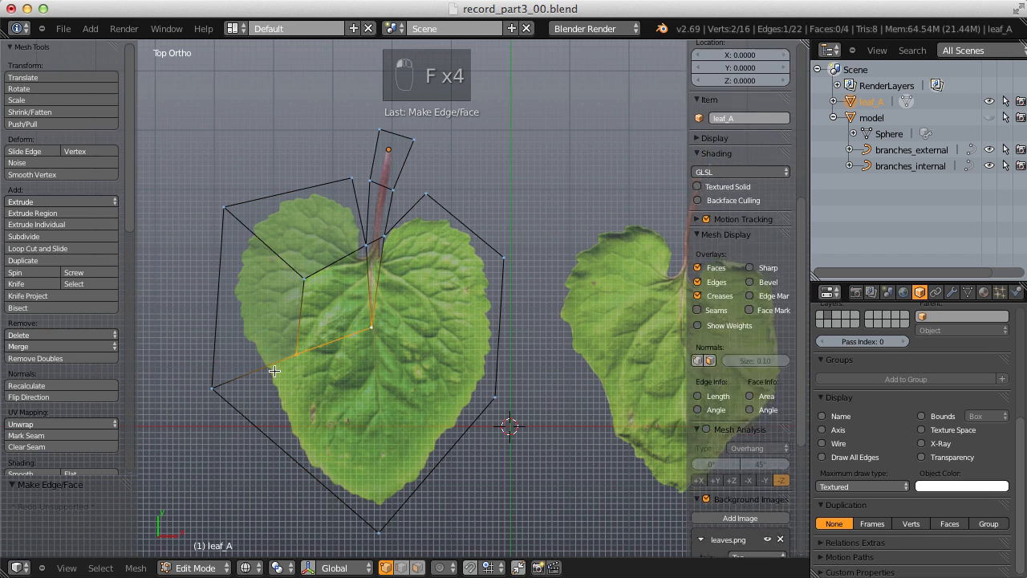
Step: Extrude two more inner vertices, one above the leaf tip and one in the right half, and join the last to the centre vertex
{"action": "key", "text": "e"}
{"action": "left_click", "coordinate": [478, 504]}
{"action": "key", "text": "e"}
{"action": "left_click", "coordinate": [532, 408]}
{"action": "right_click", "coordinate": [372, 328], "text": "shift"}
{"action": "key", "text": "f"}
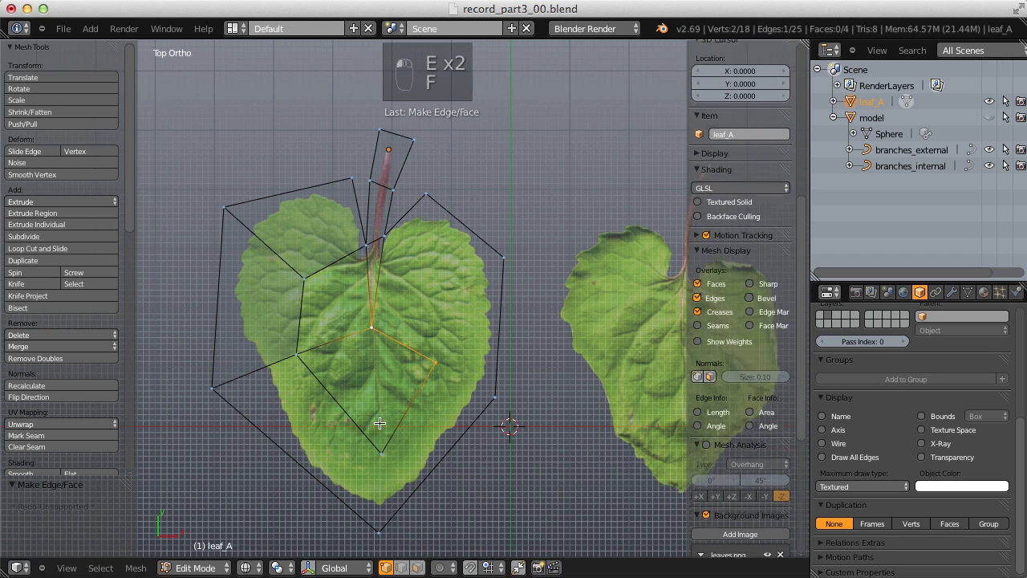
Step: Join the lower inner vertex to the tip outline vertex, and extrude an inner right-lobe vertex connected to the right notch vertex
{"action": "right_click", "coordinate": [382, 454]}
{"action": "right_click", "coordinate": [379, 531], "text": "shift"}
{"action": "key", "text": "f"}
{"action": "right_click", "coordinate": [442, 358]}
{"action": "left_click", "coordinate": [440, 276], "text": "ctrl"}
{"action": "right_click", "coordinate": [392, 237], "text": "shift"}
{"action": "key", "text": "f"}
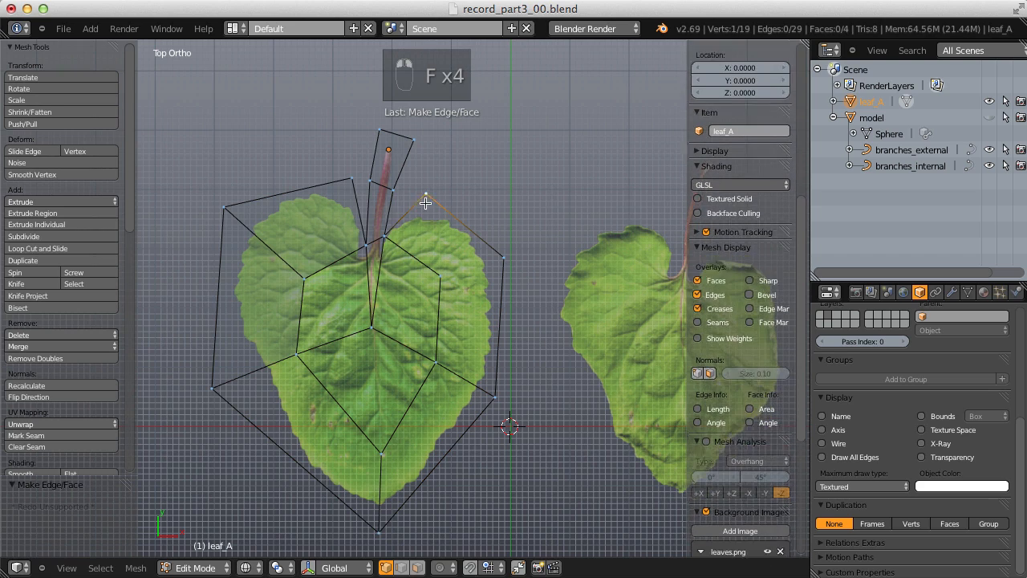
Step: Fill the three outer faces around the right lobe and down the leaf's right side to the tip
{"action": "right_click", "coordinate": [426, 199]}
{"action": "right_click", "coordinate": [392, 233], "text": "shift"}
{"action": "key", "text": "f"}
{"action": "key", "text": "f"}
{"action": "key", "text": "f"}
{"action": "key", "text": "f"}
{"action": "key", "text": "f"}
{"action": "key", "text": "ctrl+z"}
{"action": "key", "text": "f"}
{"action": "key", "text": "a"}
{"action": "key", "text": "a"}
{"action": "key", "text": "a"}
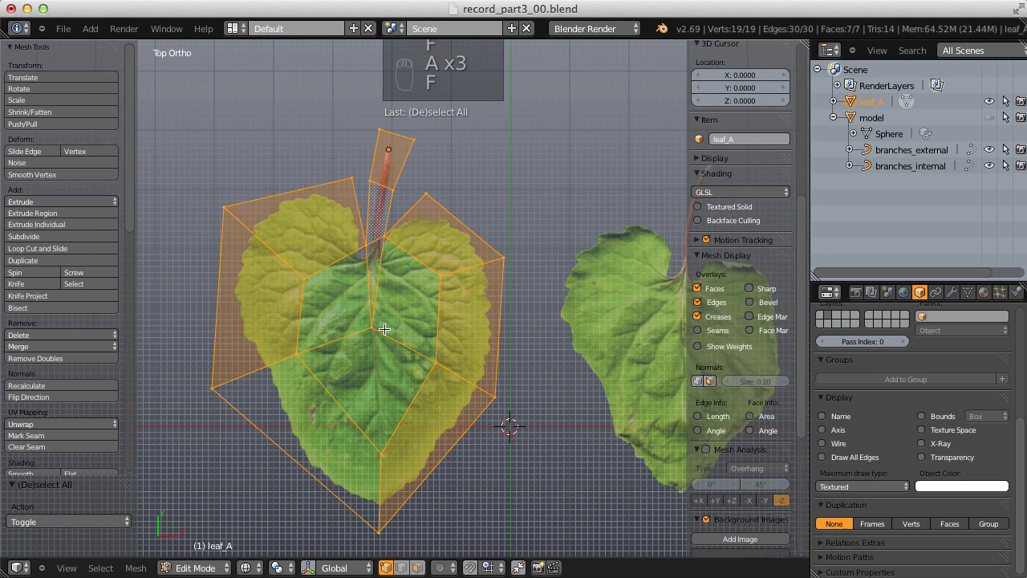
Step: Fill the remaining inner faces around the centre vertex and the outer face along the leaf's lower-left side
{"action": "right_click", "coordinate": [368, 247]}
{"action": "right_click", "coordinate": [379, 319], "text": "shift"}
{"action": "key", "text": "f"}
{"action": "right_click", "coordinate": [374, 325]}
{"action": "right_click", "coordinate": [386, 239], "text": "shift"}
{"action": "key", "text": "f"}
{"action": "right_click", "coordinate": [436, 359]}
{"action": "right_click", "coordinate": [374, 327], "text": "shift"}
{"action": "key", "text": "f"}
{"action": "key", "text": "f"}
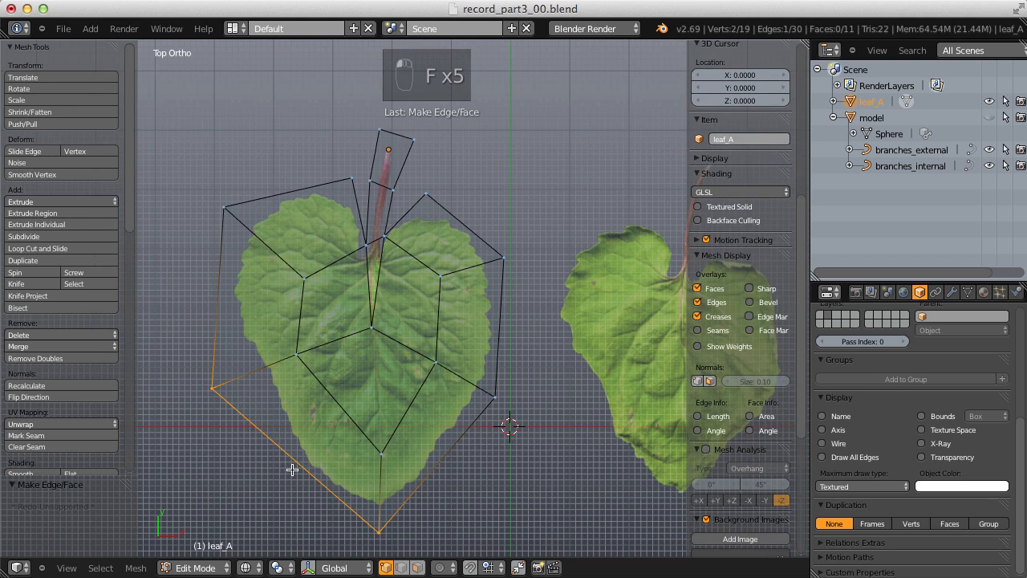
Step: Select the whole leaf mesh and make its face normals consistent
{"action": "key", "text": "a"}
{"action": "key", "text": "a"}
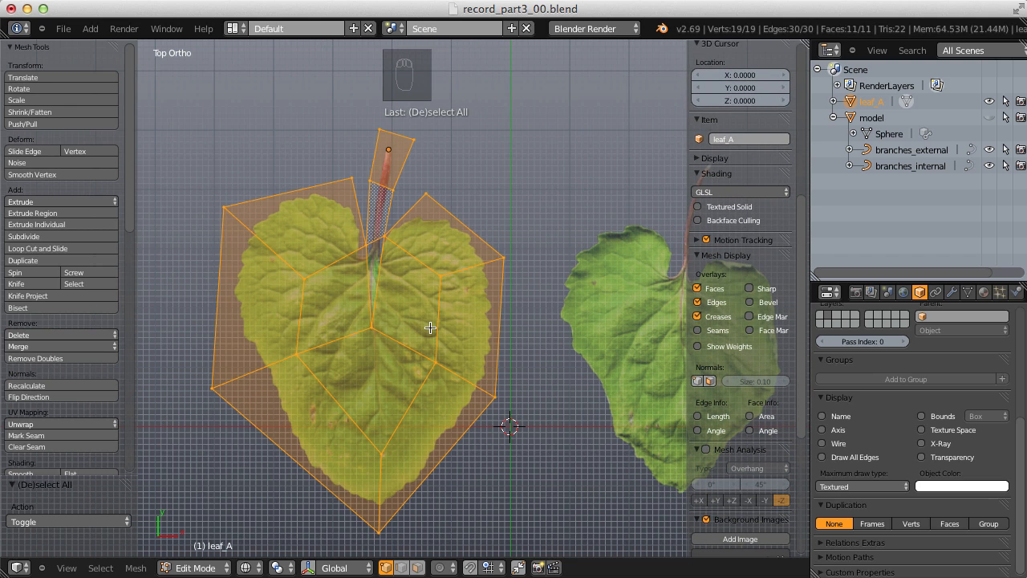
{"action": "key", "text": "ctrl+n"}
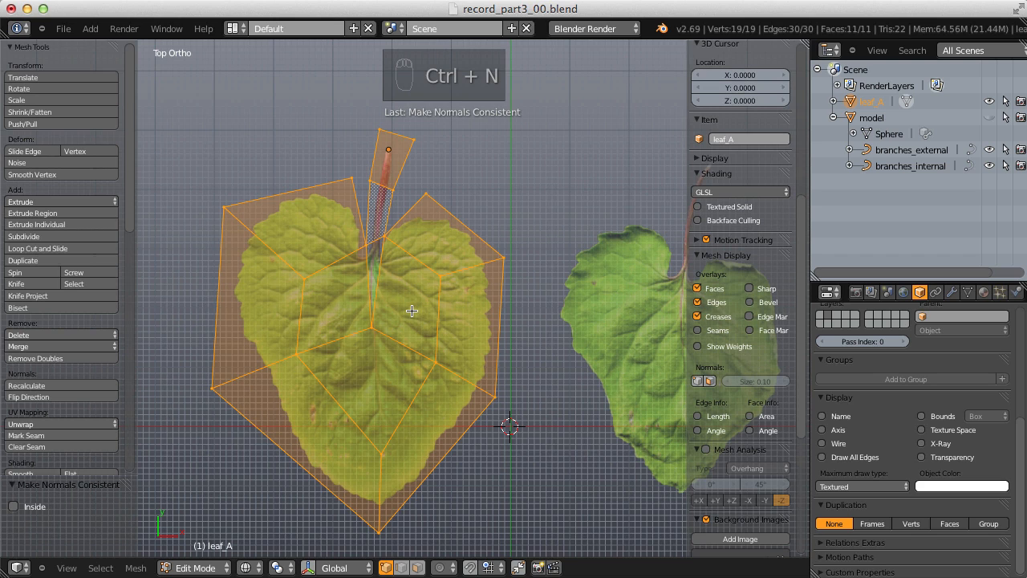
Step: Split the lower inner face by connecting the centre vertex to the inner vertex above the leaf tip
{"action": "middle_click_drag", "start_coordinate": [416, 279], "coordinate": [334, 316]}
{"action": "scroll", "coordinate": [334, 317], "scroll_direction": "up", "scroll_amount": 3}
{"action": "right_click", "coordinate": [419, 274]}
{"action": "right_click", "coordinate": [309, 390], "text": "shift"}
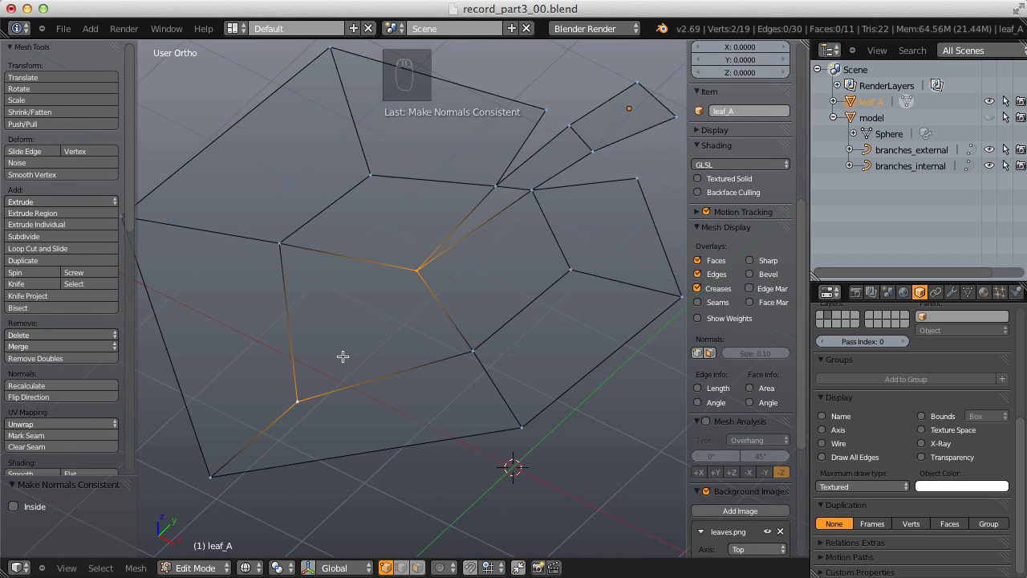
{"action": "key", "text": "j"}
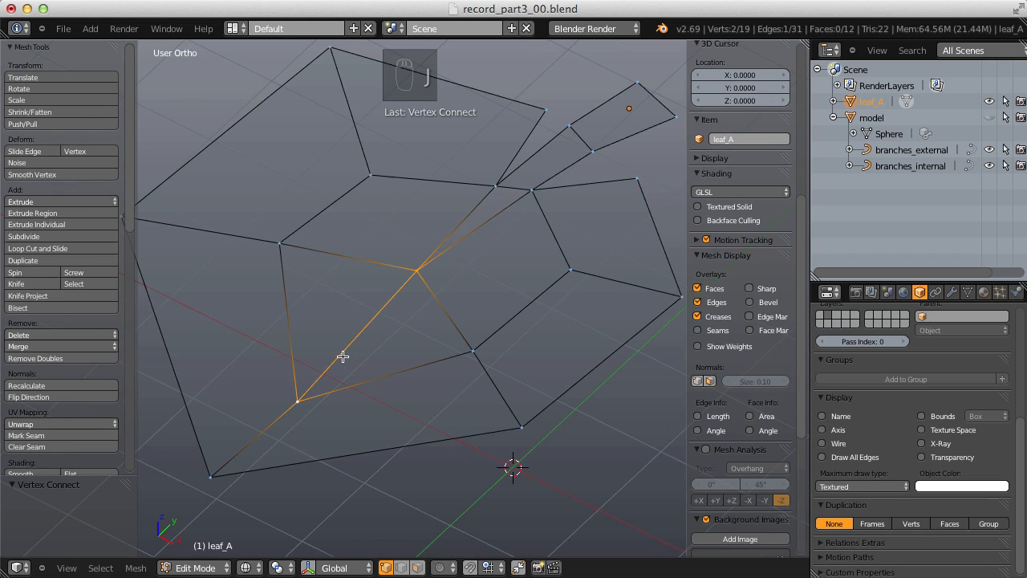
Step: In perspective view, select the chain of midrib vertices from the leaf tip and lower it about 0.12 along Z
{"action": "scroll", "coordinate": [367, 291], "scroll_direction": "down", "scroll_amount": 3}
{"action": "key", "text": "KP_5"}
{"action": "middle_click_drag", "start_coordinate": [369, 292], "coordinate": [469, 306]}
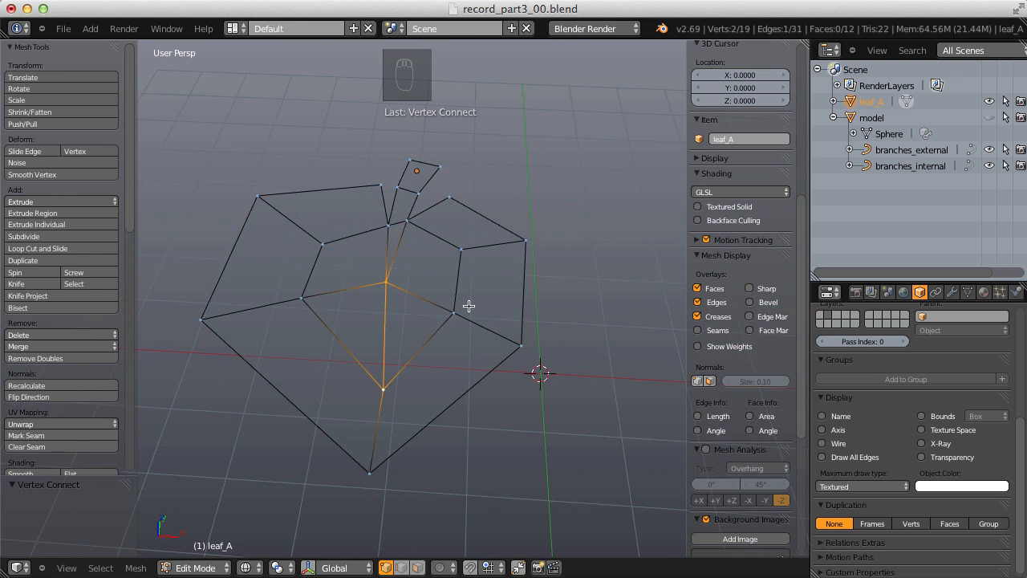
{"action": "scroll", "coordinate": [485, 306], "scroll_direction": "down", "scroll_amount": 2}
{"action": "middle_click_drag", "start_coordinate": [450, 259], "coordinate": [404, 234]}
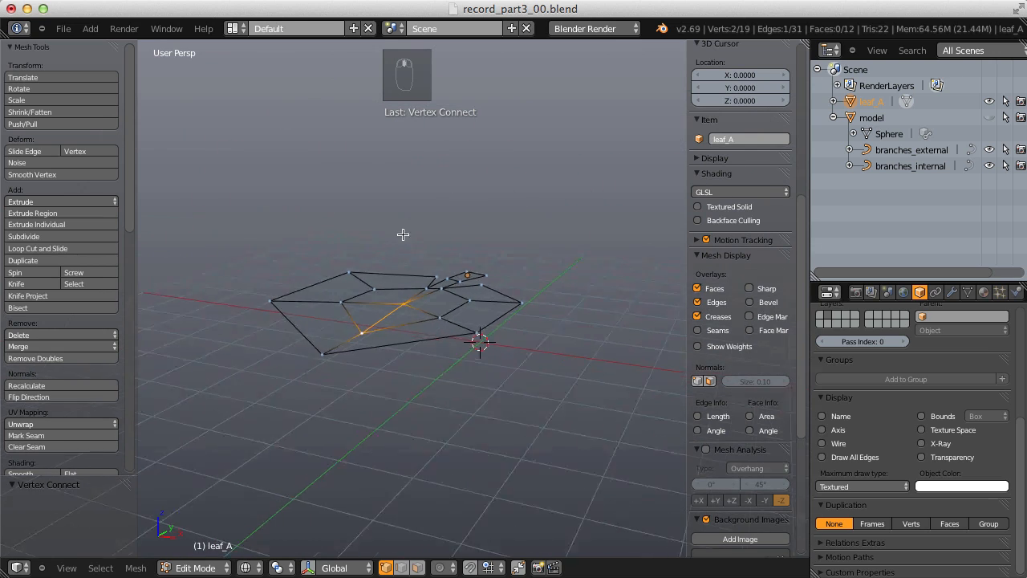
{"action": "scroll", "coordinate": [401, 263], "scroll_direction": "up", "scroll_amount": 1}
{"action": "left_click", "coordinate": [313, 374]}
{"action": "middle_click_drag", "start_coordinate": [387, 334], "coordinate": [423, 301]}
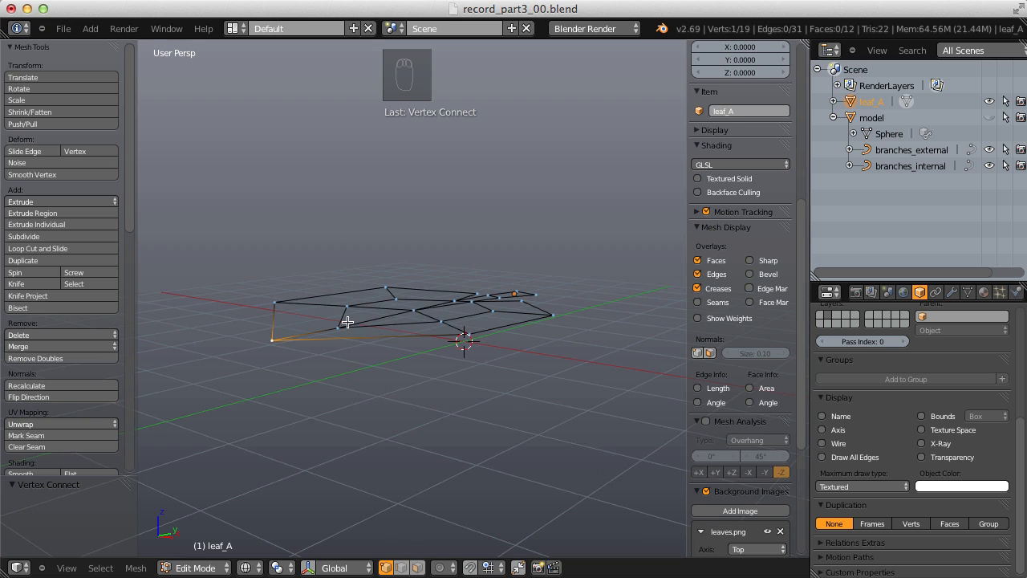
{"action": "right_click", "coordinate": [413, 309], "text": "ctrl"}
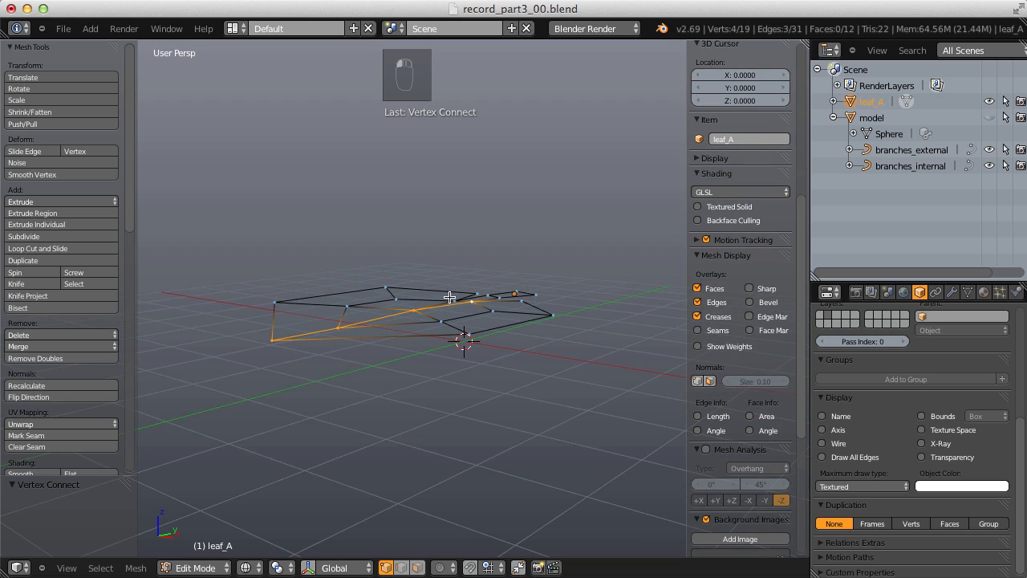
{"action": "key", "text": "g"}
{"action": "key", "text": "z"}
{"action": "left_click", "coordinate": [458, 298]}
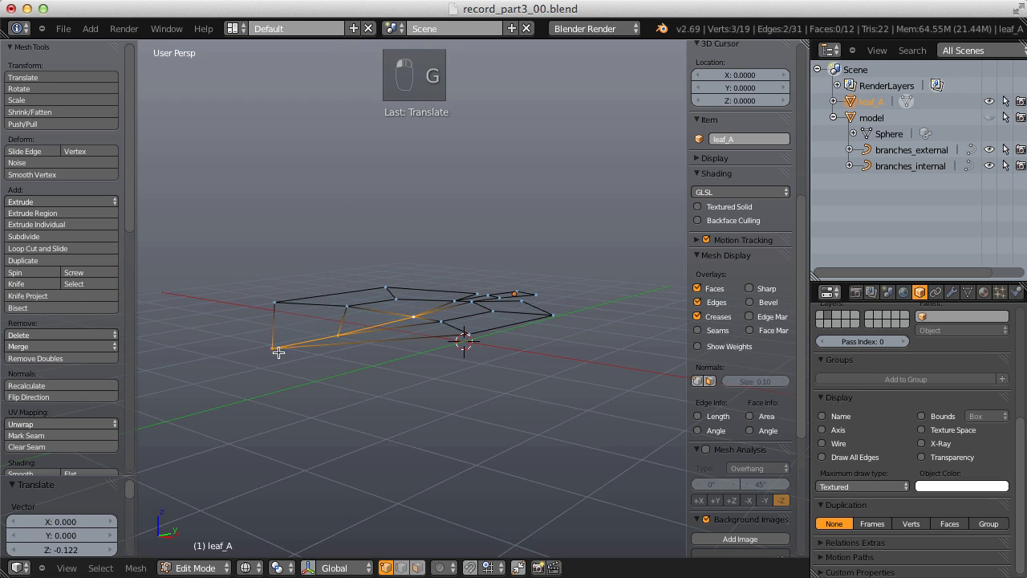
Step: Lower the tip vertex about 0.37 along Z and the adjacent inner midrib vertex about 0.07
{"action": "right_click", "coordinate": [275, 351]}
{"action": "key", "text": "g"}
{"action": "key", "text": "z"}
{"action": "left_click", "coordinate": [350, 360]}
{"action": "right_click", "coordinate": [339, 337]}
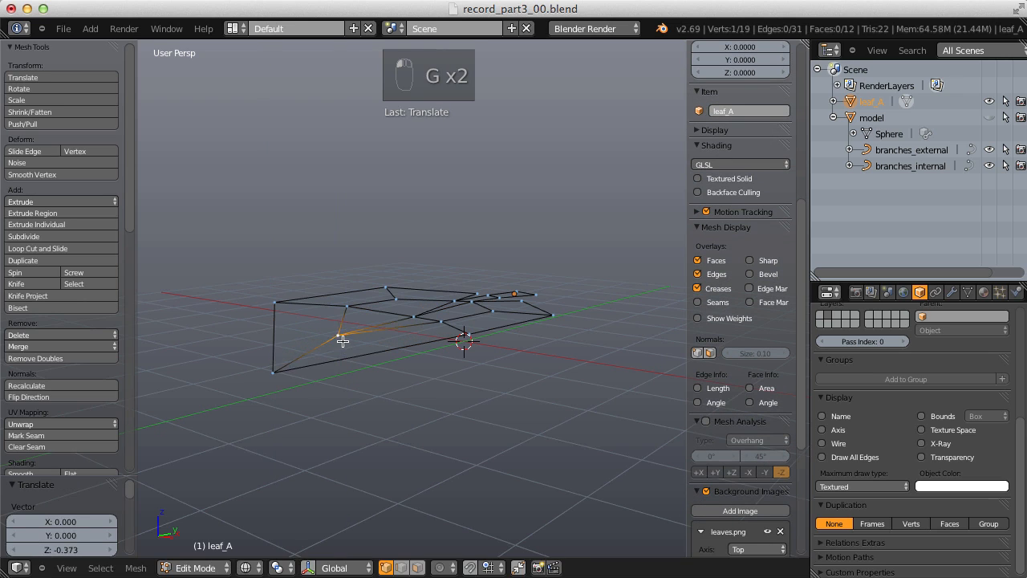
{"action": "key", "text": "g"}
{"action": "key", "text": "z"}
{"action": "left_click", "coordinate": [339, 341]}
Step: Select the six vertices of the stem and its base and lower them slightly along Z
{"action": "right_click", "coordinate": [499, 296]}
{"action": "right_click", "coordinate": [472, 301], "text": "ctrl"}
{"action": "right_click", "coordinate": [488, 296], "text": "ctrl"}
{"action": "key", "text": "g"}
{"action": "key", "text": "z"}
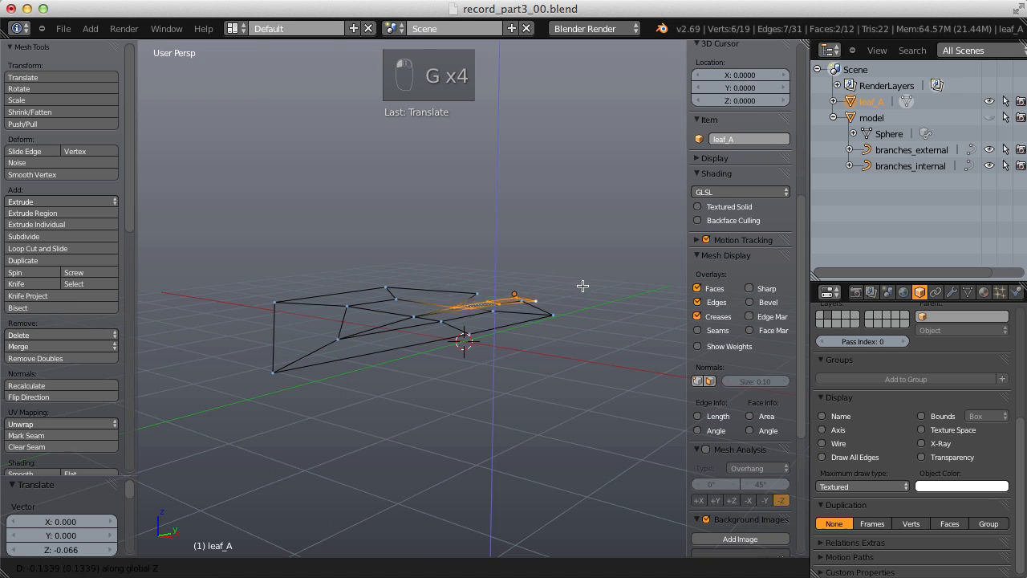
{"action": "left_click", "coordinate": [523, 295]}
Step: Bend the stem downward by lowering its middle and end vertices about 0.32 along Z and its two end vertices farther
{"action": "middle_click_drag", "start_coordinate": [512, 288], "coordinate": [541, 287]}
{"action": "key", "text": "g"}
{"action": "key", "text": "z"}
{"action": "left_click", "coordinate": [545, 305]}
{"action": "right_click", "coordinate": [560, 336], "text": "shift"}
{"action": "right_click", "coordinate": [562, 341], "text": "shift"}
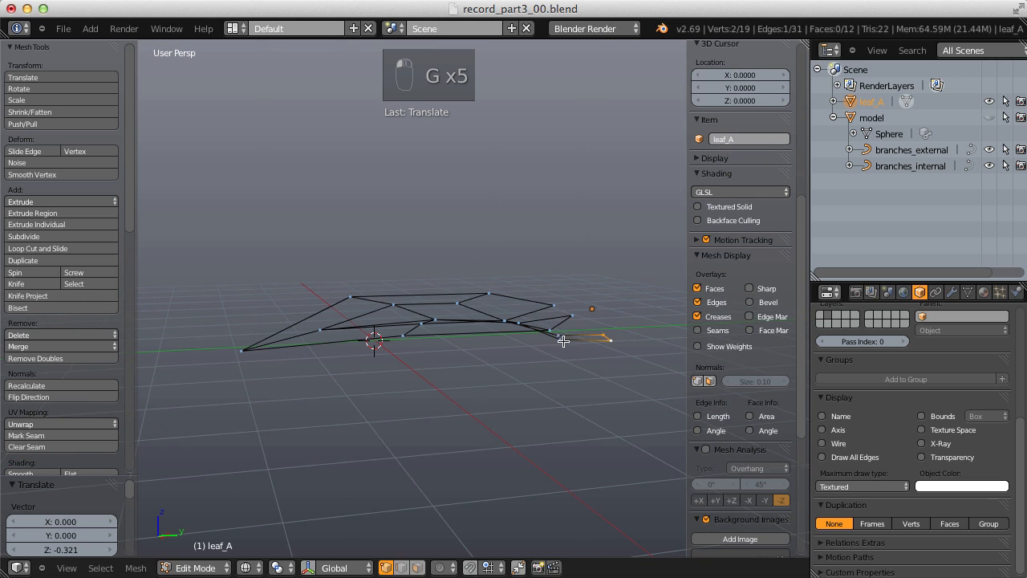
{"action": "key", "text": "g"}
{"action": "key", "text": "z"}
{"action": "left_click", "coordinate": [608, 345]}
Step: Select the whole leaf mesh and raise it about 0.88 along Z, bringing the stem end up to the object origin
{"action": "key", "text": "a"}
{"action": "key", "text": "a"}
{"action": "key", "text": "a"}
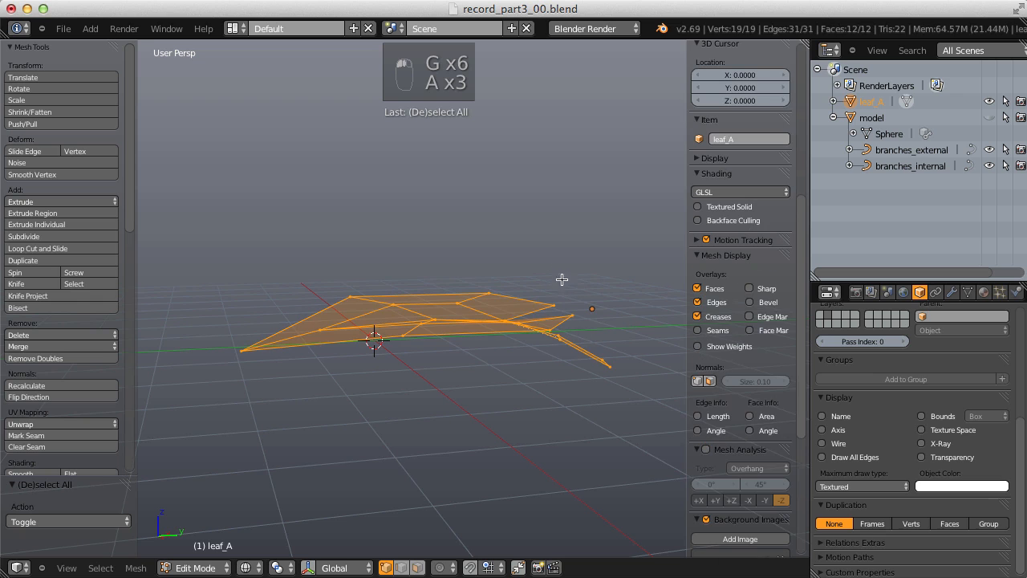
{"action": "middle_click_drag", "start_coordinate": [559, 280], "coordinate": [565, 295]}
{"action": "key", "text": "g"}
{"action": "key", "text": "z"}
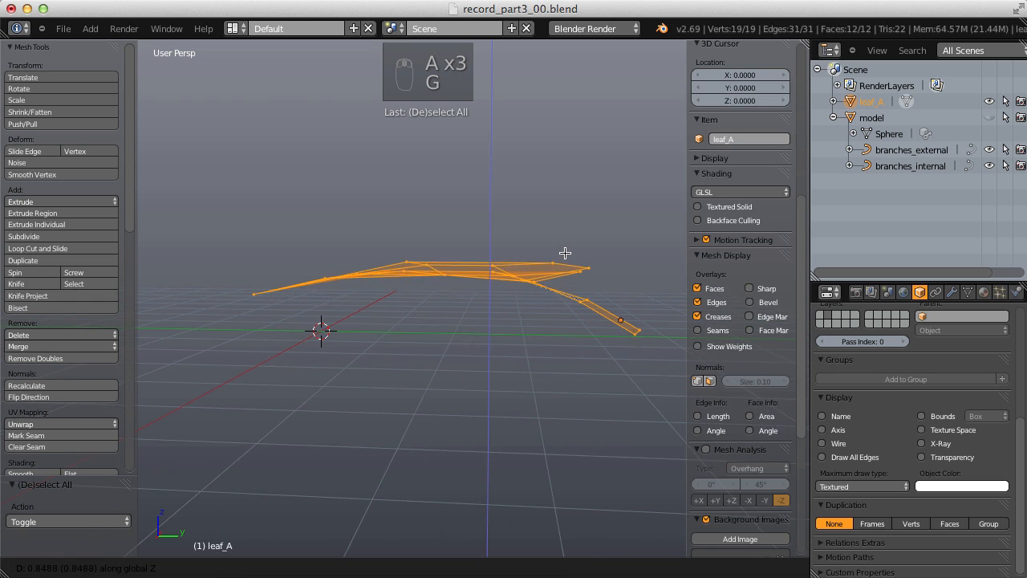
{"action": "left_click", "coordinate": [567, 252]}
Step: Select the four inner vertices of the left and right lobes and raise them slightly along Z
{"action": "middle_click_drag", "start_coordinate": [566, 252], "coordinate": [547, 353]}
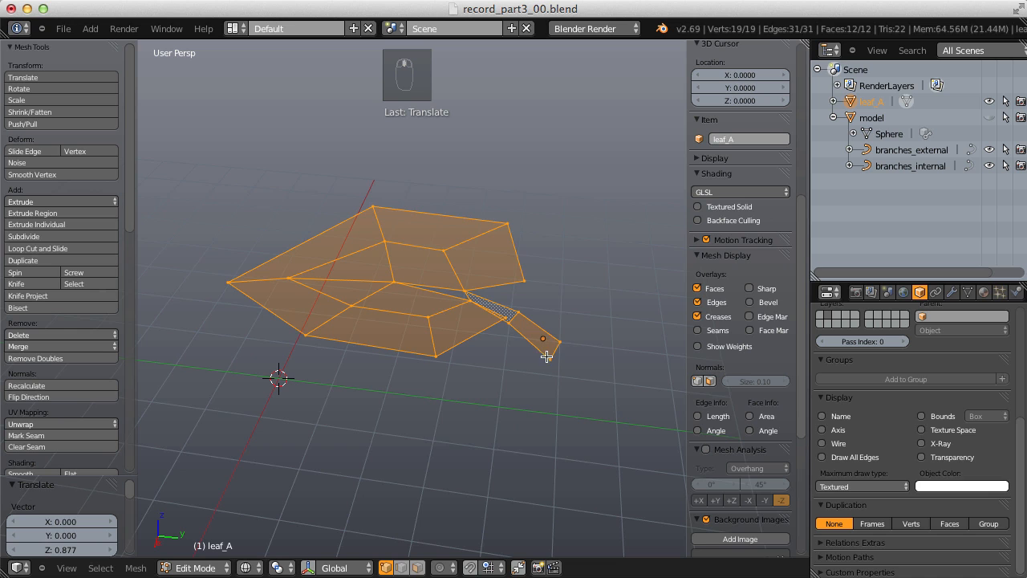
{"action": "middle_click_drag", "start_coordinate": [449, 280], "coordinate": [543, 328]}
{"action": "right_click", "coordinate": [492, 279]}
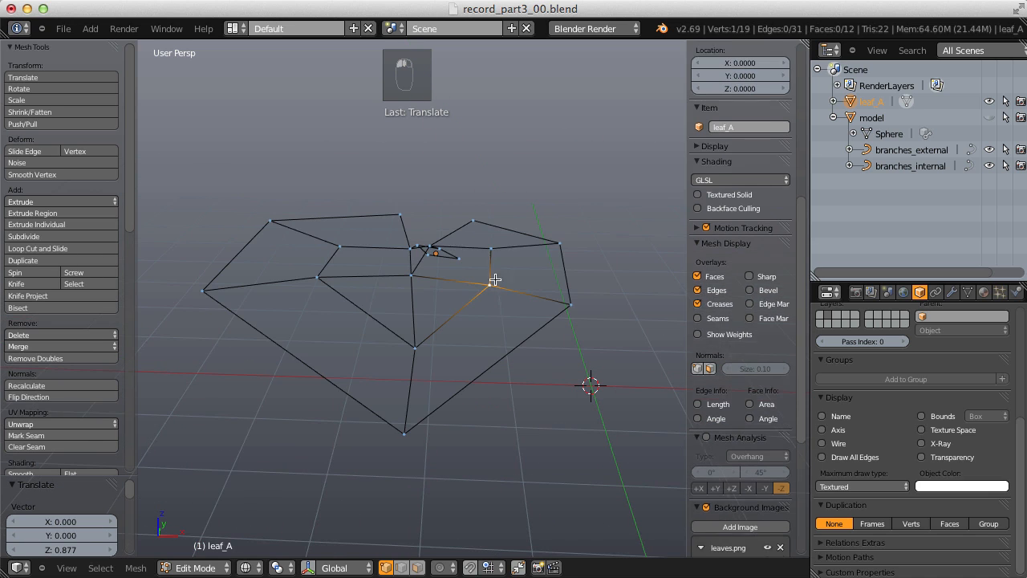
{"action": "right_click", "coordinate": [490, 249], "text": "shift"}
{"action": "right_click", "coordinate": [337, 249], "text": "shift"}
{"action": "right_click", "coordinate": [318, 277], "text": "shift"}
{"action": "key", "text": "g"}
{"action": "key", "text": "z"}
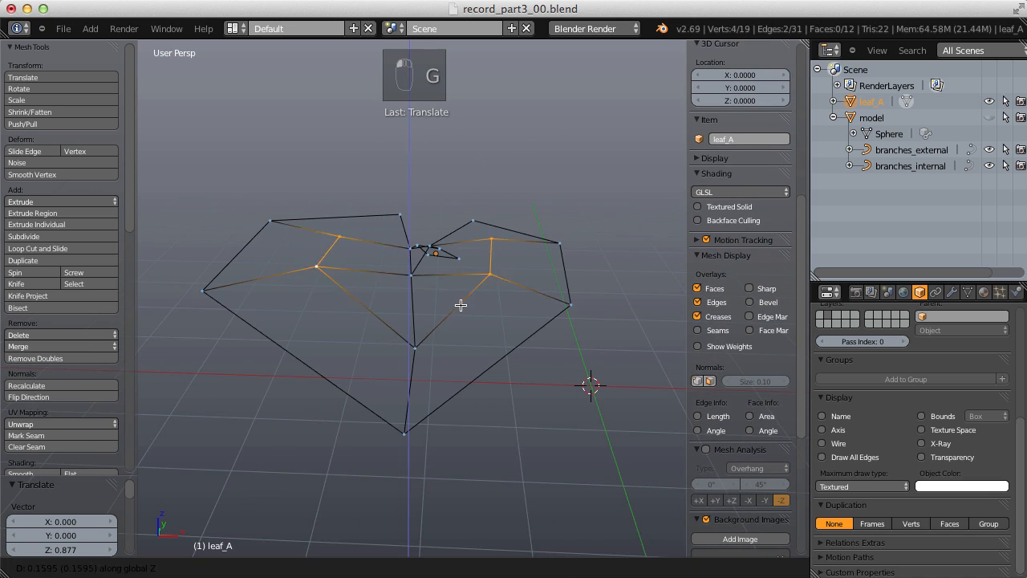
{"action": "left_click", "coordinate": [442, 282]}
Step: Adjust the height of the right lobe's upper outline vertex beside the stem, and return to Object Mode
{"action": "right_click", "coordinate": [449, 269]}
{"action": "middle_click_drag", "start_coordinate": [468, 234], "coordinate": [312, 271]}
{"action": "key", "text": "Tab"}
{"action": "middle_click_drag", "start_coordinate": [426, 298], "coordinate": [394, 284]}
{"action": "key", "text": "Tab"}
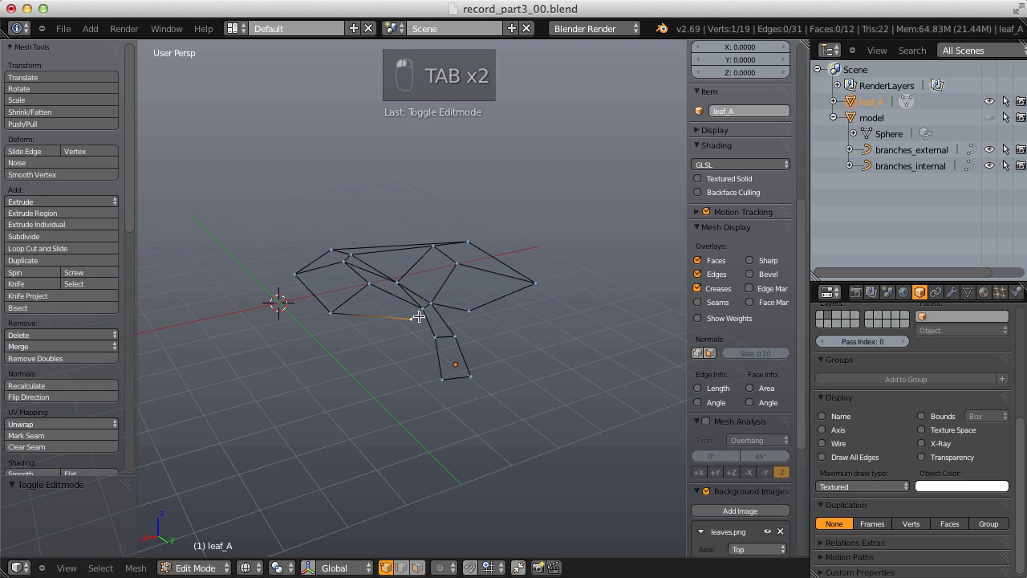
{"action": "key", "text": "g"}
{"action": "left_click", "coordinate": [487, 295]}
{"action": "key", "text": "Tab"}
{"action": "middle_click_drag", "start_coordinate": [487, 295], "coordinate": [535, 288]}
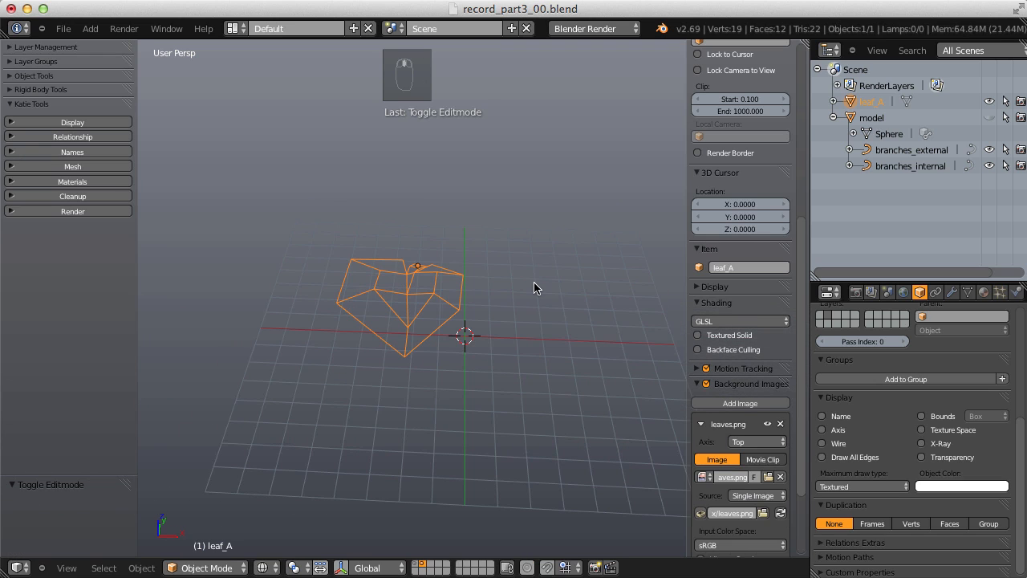
Step: In top orthographic view, duplicate the leaf object and place the copy along X over the second leaf in the background image
{"action": "key", "text": "KP_7"}
{"action": "key", "text": "KP_5"}
{"action": "scroll", "coordinate": [538, 281], "scroll_direction": "up", "scroll_amount": 3}
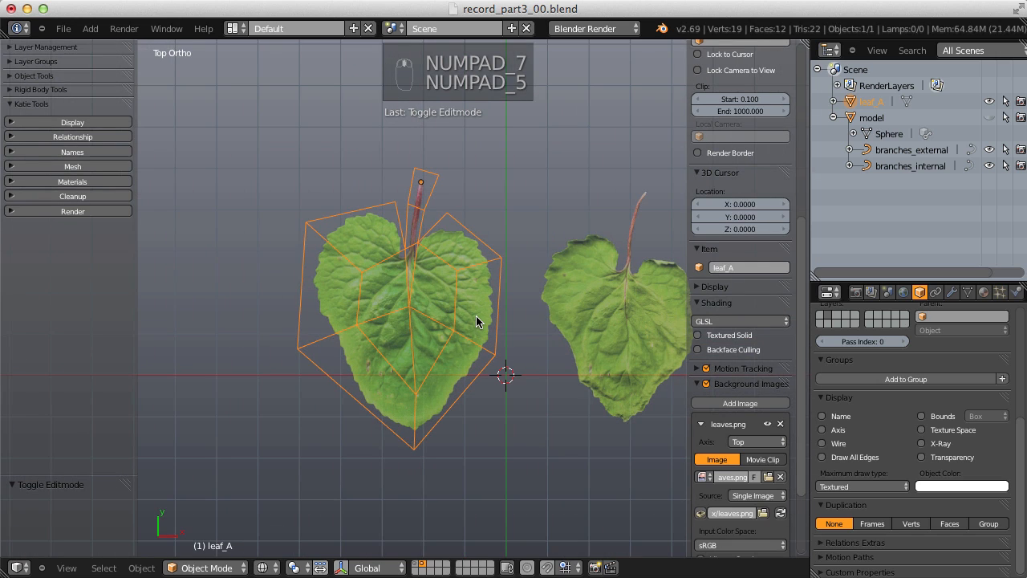
{"action": "key", "text": "shift+d"}
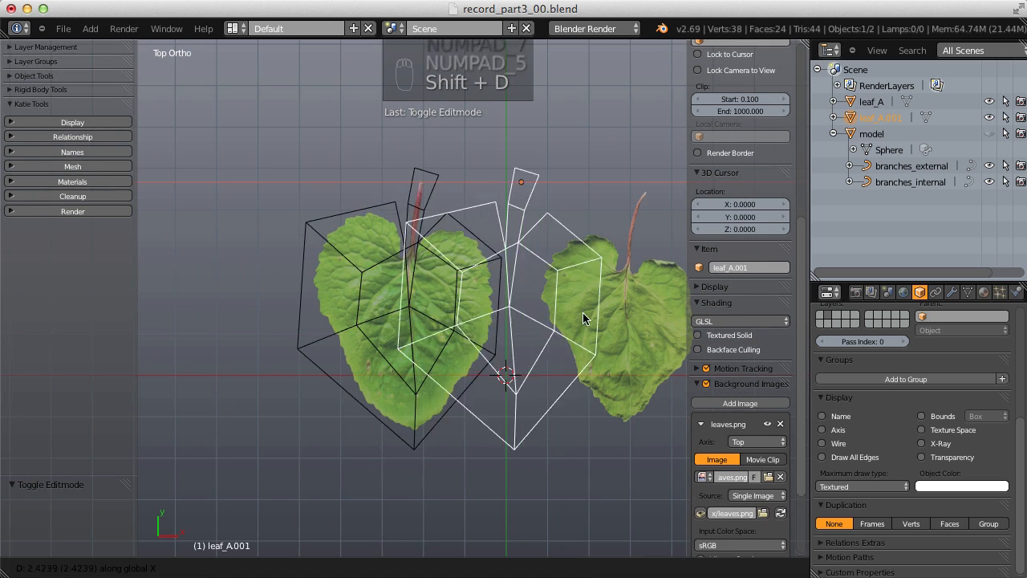
{"action": "left_click", "coordinate": [688, 310]}
Step: Move the duplicated leaf about 0.28 down along Y to match the second leaf's stem and notch
{"action": "middle_click_drag", "start_coordinate": [603, 267], "coordinate": [386, 305], "text": "shift"}
{"action": "scroll", "coordinate": [386, 333], "scroll_direction": "up", "scroll_amount": 2}
{"action": "scroll", "coordinate": [385, 332], "scroll_direction": "up", "scroll_amount": 1}
{"action": "key", "text": "g"}
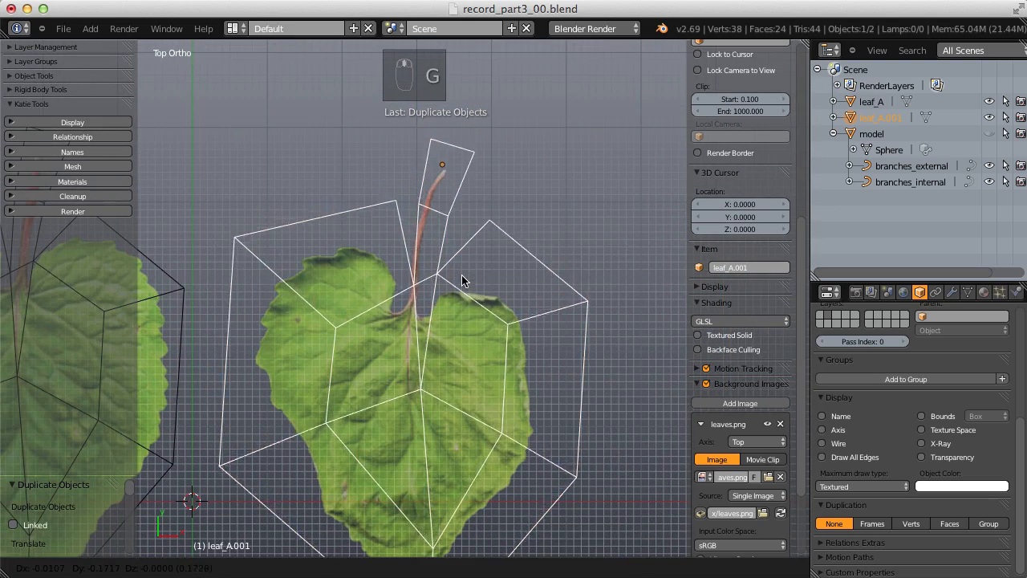
{"action": "left_click", "coordinate": [460, 288]}
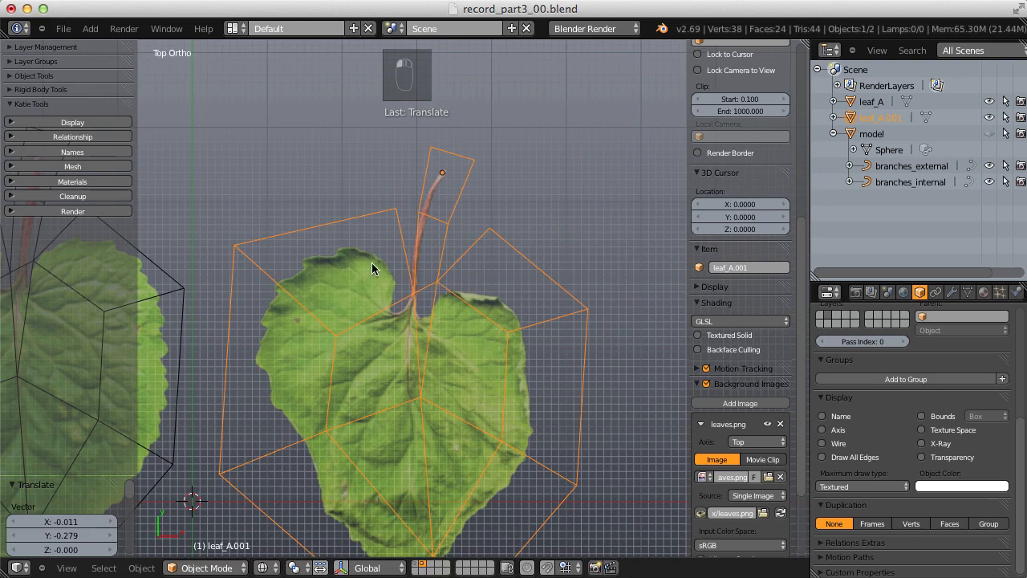
Step: Open the duplicated leaf's mesh for editing and scale all of it down to about 0.86
{"action": "scroll", "coordinate": [346, 287], "scroll_direction": "down", "scroll_amount": 2}
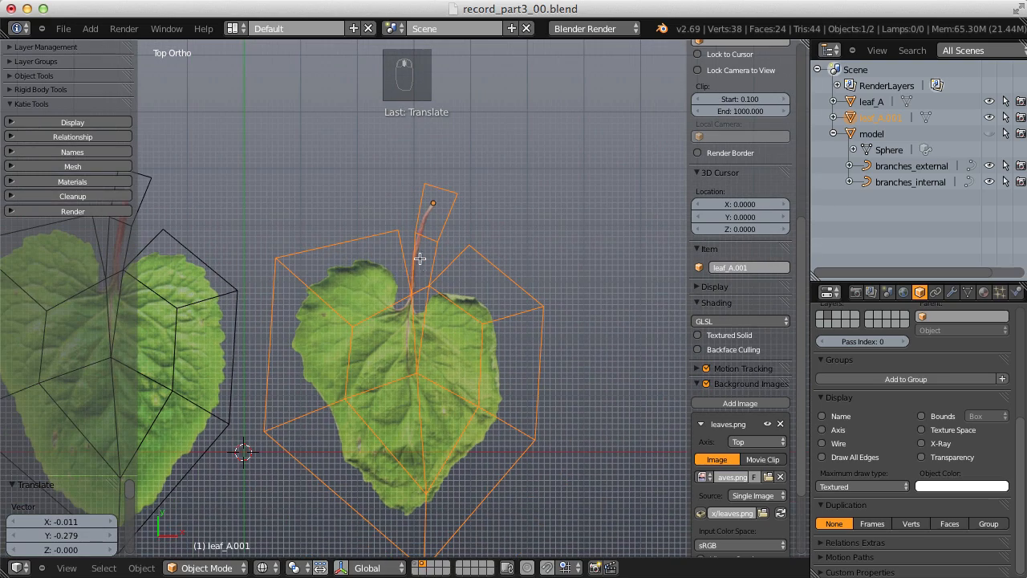
{"action": "key", "text": "Tab"}
{"action": "key", "text": "a"}
{"action": "key", "text": "a"}
{"action": "key", "text": "a"}
{"action": "key", "text": "a"}
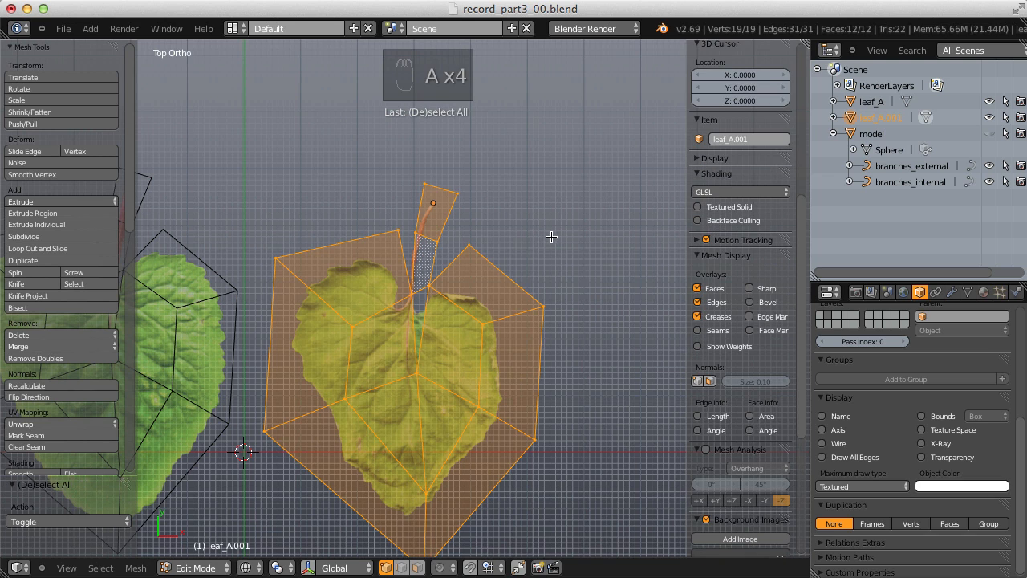
{"action": "key", "text": "s"}
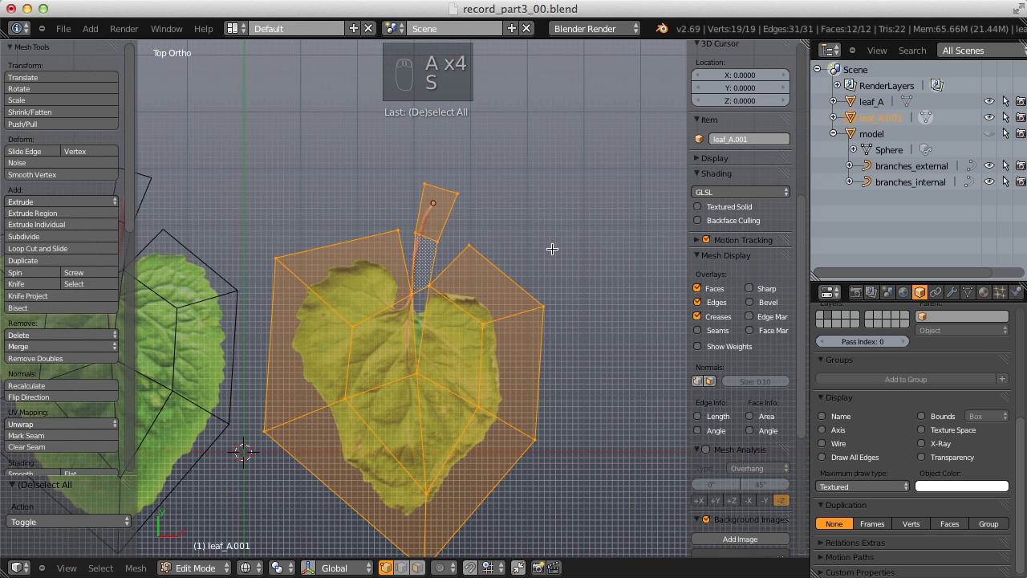
{"action": "key", "text": "s"}
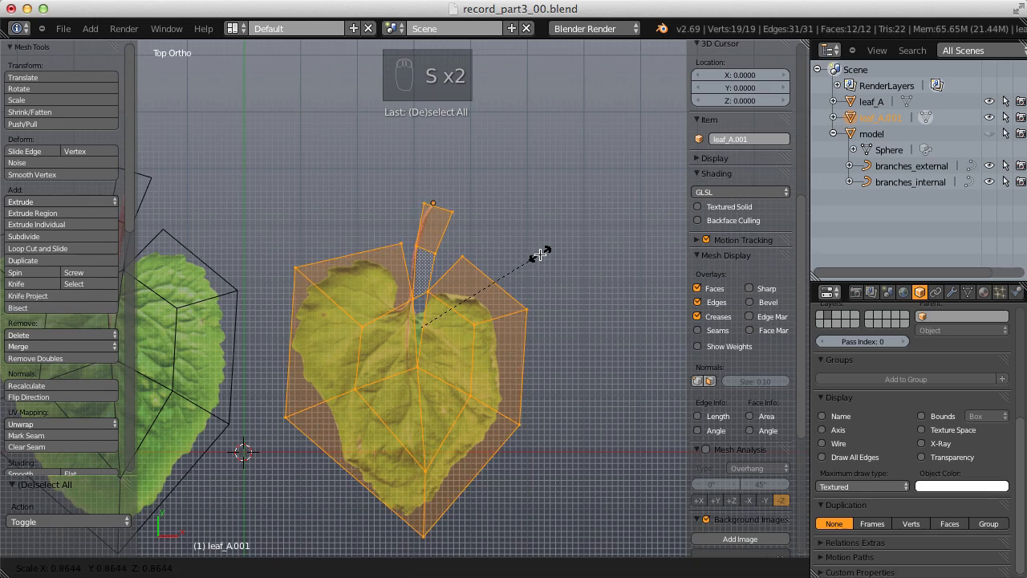
{"action": "left_click", "coordinate": [540, 254]}
Step: Reposition the upper and lower outline vertices of the copy's left lobe closer to the second leaf's edge
{"action": "middle_click_drag", "start_coordinate": [402, 261], "coordinate": [337, 281], "text": "ctrl"}
{"action": "right_click", "coordinate": [276, 266]}
{"action": "key", "text": "g"}
{"action": "left_click", "coordinate": [286, 275]}
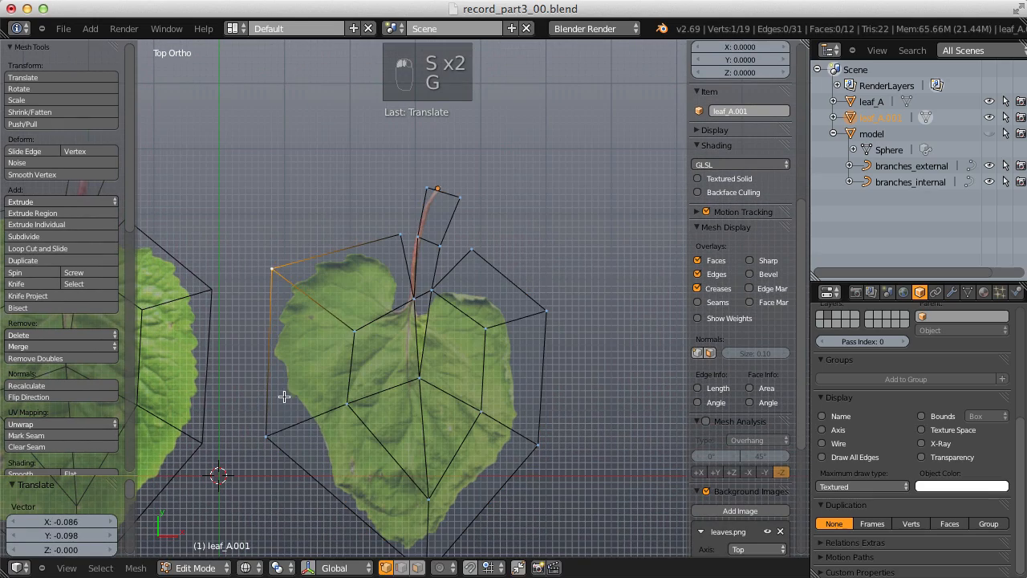
{"action": "right_click", "coordinate": [271, 421]}
{"action": "key", "text": "g"}
{"action": "left_click", "coordinate": [274, 392]}
Step: Shift the tip vertex and the inner vertex above it left to line up with the second leaf's tip
{"action": "middle_click_drag", "start_coordinate": [417, 483], "coordinate": [399, 370], "text": "shift"}
{"action": "right_click", "coordinate": [387, 461]}
{"action": "key", "text": "g"}
{"action": "left_click", "coordinate": [356, 457]}
{"action": "right_click", "coordinate": [400, 377]}
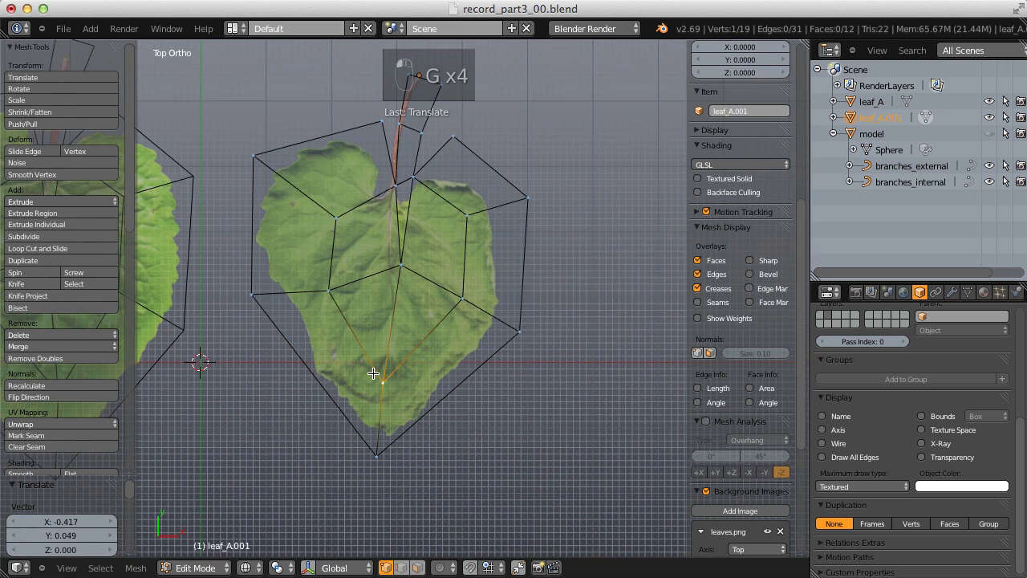
Step: Align the left lobe's inner vertices and the two notch vertices at the stem base with the background leaf
{"action": "right_click", "coordinate": [336, 219]}
{"action": "key", "text": "g"}
{"action": "left_click", "coordinate": [328, 212]}
{"action": "right_click", "coordinate": [394, 187]}
{"action": "key", "text": "g"}
{"action": "left_click", "coordinate": [377, 191]}
{"action": "right_click", "coordinate": [411, 178]}
{"action": "key", "text": "g"}
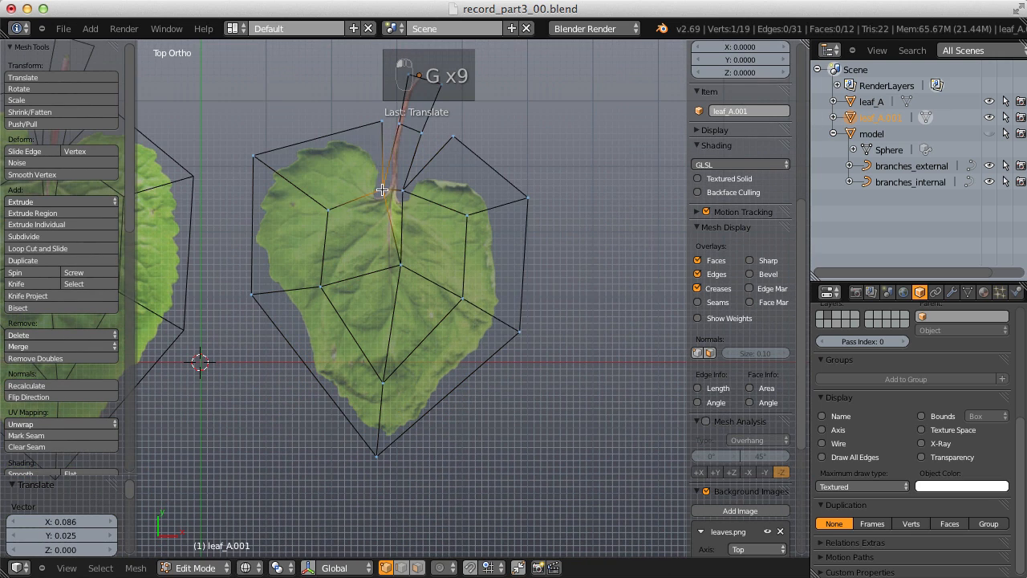
Step: Move the two vertices at the stem's middle joint inward to narrow the mesh around the pictured stem
{"action": "right_click", "coordinate": [400, 124]}
{"action": "key", "text": "f"}
{"action": "middle_click_drag", "start_coordinate": [431, 211], "coordinate": [439, 296], "text": "shift"}
{"action": "key", "text": "g"}
{"action": "left_click", "coordinate": [405, 208]}
{"action": "right_click", "coordinate": [429, 217]}
{"action": "key", "text": "g"}
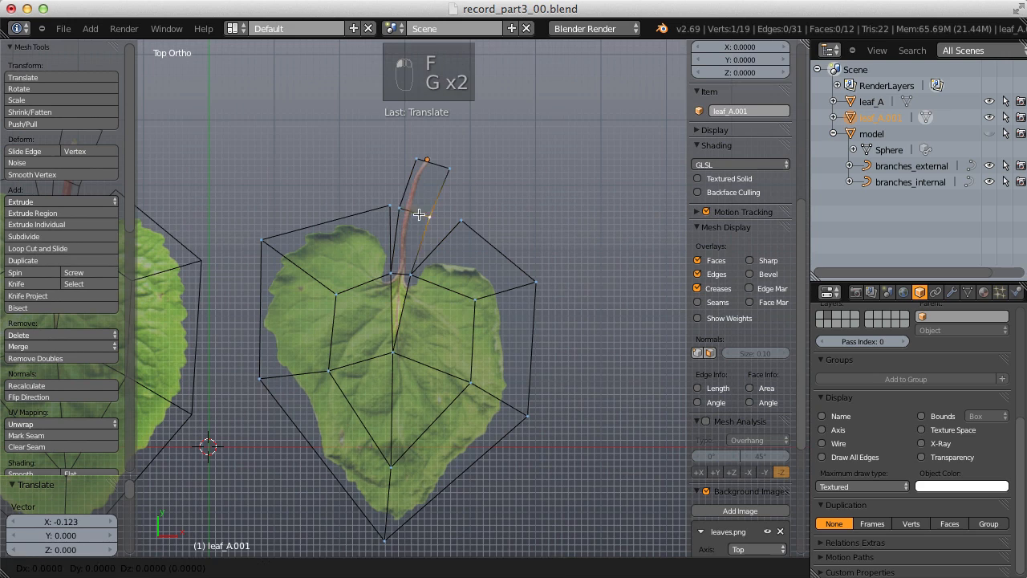
{"action": "left_click", "coordinate": [418, 215]}
Step: Move the stem's two end vertices so the end is narrower and fits the pictured stem
{"action": "key", "text": "g"}
{"action": "left_click", "coordinate": [456, 166]}
{"action": "right_click", "coordinate": [450, 167], "text": "shift"}
{"action": "key", "text": "g"}
{"action": "left_click", "coordinate": [442, 161]}
{"action": "key", "text": "g"}
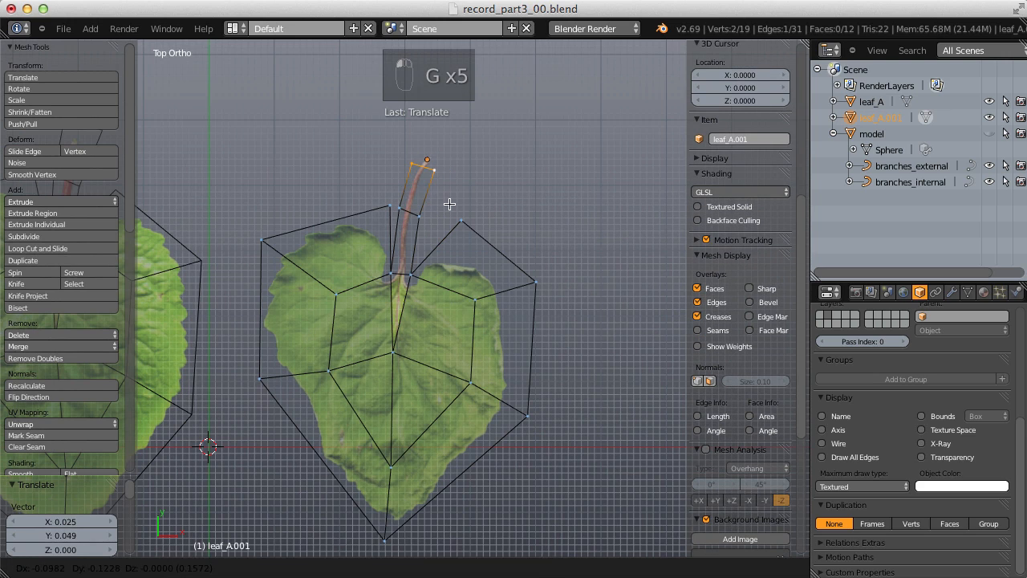
{"action": "left_click", "coordinate": [459, 224]}
Step: Pull the right lobe's two upper outline vertices and its inner vertices in to follow the second leaf's shape
{"action": "right_click", "coordinate": [459, 224]}
{"action": "key", "text": "g"}
{"action": "left_click", "coordinate": [433, 243]}
{"action": "right_click", "coordinate": [536, 281]}
{"action": "key", "text": "g"}
{"action": "left_click", "coordinate": [514, 267]}
{"action": "right_click", "coordinate": [475, 299]}
{"action": "key", "text": "g"}
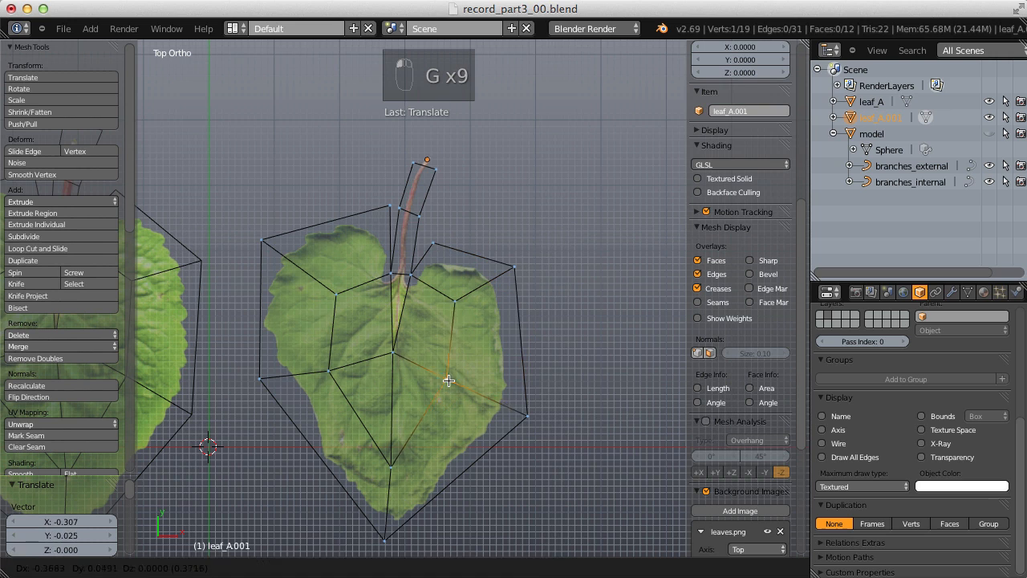
Step: Nudge the leaf's tip vertex down and move the lower right outline vertex in toward the leaf edge
{"action": "right_click", "coordinate": [384, 536]}
{"action": "key", "text": "g"}
{"action": "left_click", "coordinate": [387, 546]}
{"action": "key", "text": "g"}
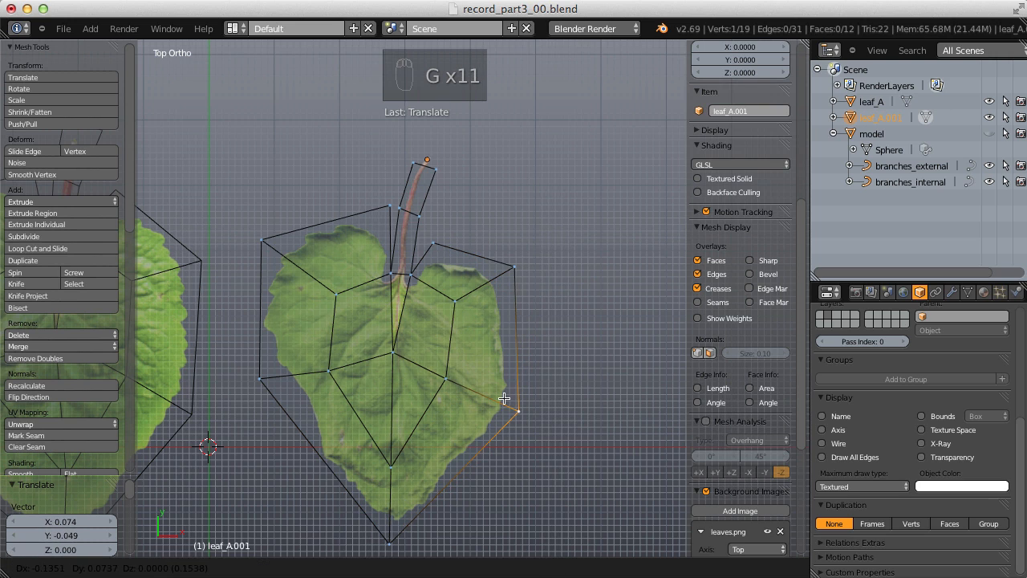
{"action": "left_click", "coordinate": [516, 406]}
Step: Switch to solid shading and fill the triangular gap below the second leaf's stem with a face
{"action": "key", "text": "Tab"}
{"action": "key", "text": "z"}
{"action": "mouse_move", "coordinate": [463, 321]}
{"action": "middle_mouse_down"}
{"action": "mouse_move", "coordinate": [431, 284]}
{"action": "mouse_move", "coordinate": [367, 243]}
{"action": "middle_mouse_up"}
{"action": "scroll", "coordinate": [494, 412], "scroll_direction": "up", "scroll_amount": 5}
{"action": "key", "text": "Tab"}
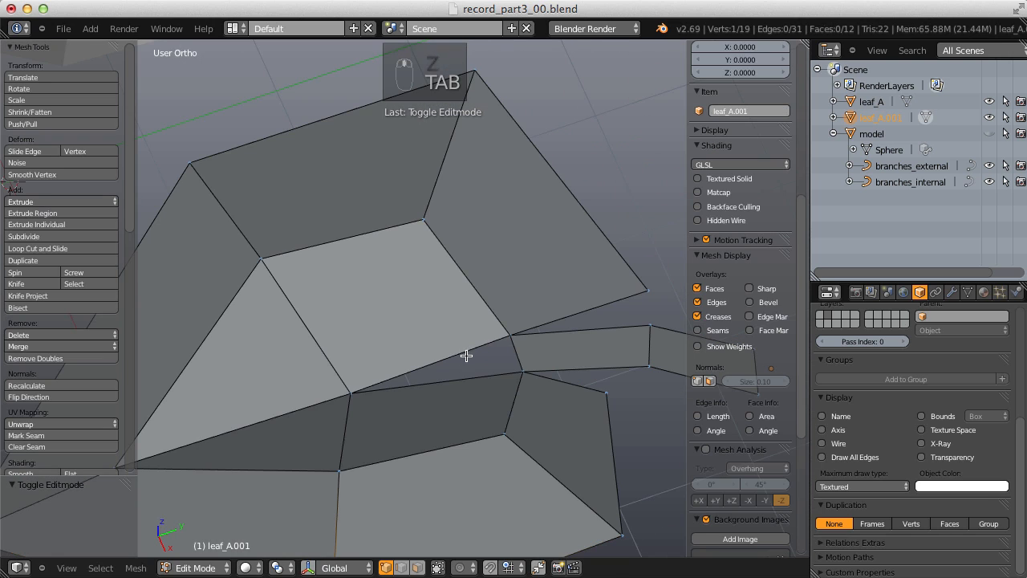
{"action": "right_click", "coordinate": [511, 335], "text": "shift"}
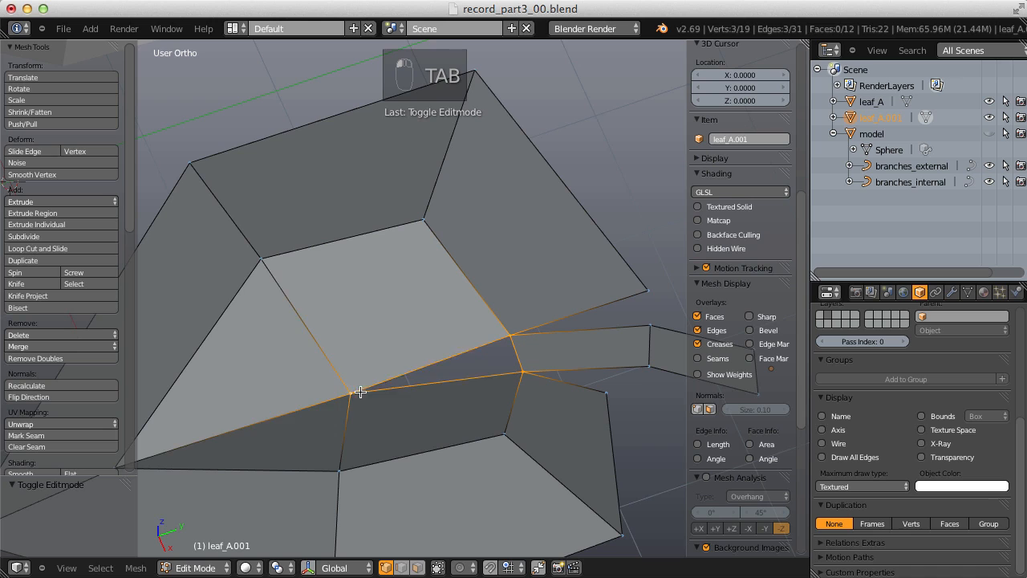
{"action": "key", "text": "f"}
{"action": "scroll", "coordinate": [424, 213], "scroll_direction": "down", "scroll_amount": 4}
{"action": "key", "text": "a"}
Step: Fill the same triangular gap below the stem of leaf_A with a face and return to Object Mode
{"action": "middle_click_drag", "start_coordinate": [335, 221], "coordinate": [530, 355]}
{"action": "key", "text": "Tab"}
{"action": "right_click", "coordinate": [349, 241]}
{"action": "key", "text": "Tab"}
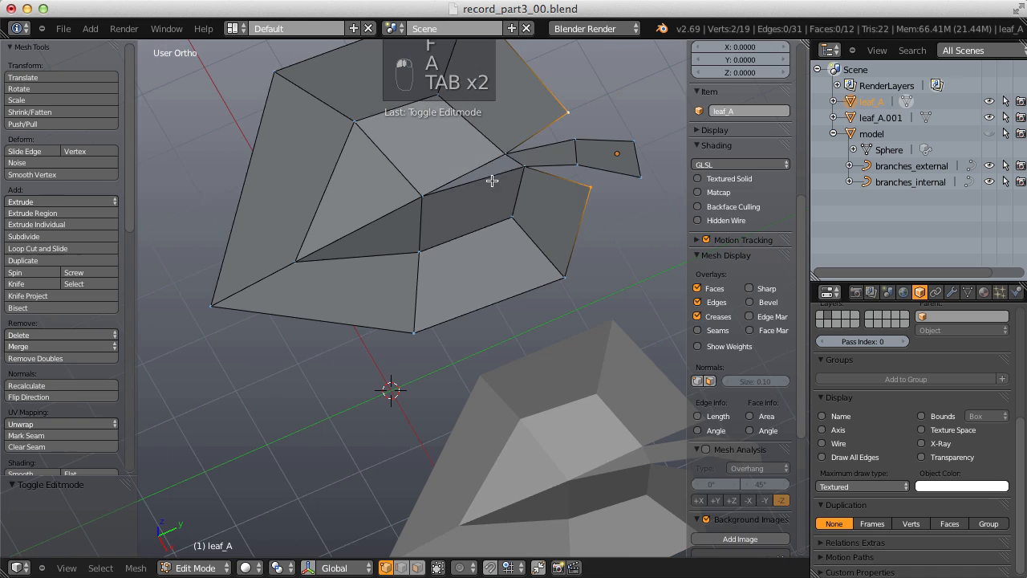
{"action": "right_click", "coordinate": [502, 161]}
{"action": "right_click", "coordinate": [518, 169], "text": "shift"}
{"action": "key", "text": "f"}
{"action": "key", "text": "a"}
{"action": "scroll", "coordinate": [376, 248], "scroll_direction": "down", "scroll_amount": 4}
{"action": "key", "text": "Tab"}
Step: With proportional editing enabled on leaf_A.001's mesh, lower the left lobe's two outer vertices along Z
{"action": "middle_click_drag", "start_coordinate": [376, 248], "coordinate": [427, 311]}
{"action": "scroll", "coordinate": [498, 276], "scroll_direction": "up", "scroll_amount": 2}
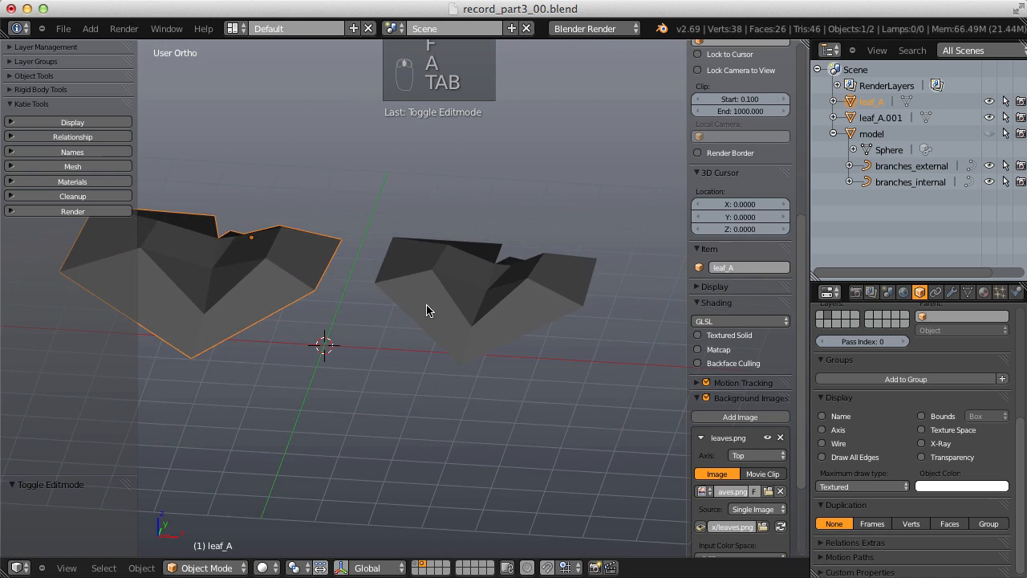
{"action": "right_click", "coordinate": [427, 310]}
{"action": "middle_click_drag", "start_coordinate": [476, 286], "coordinate": [488, 271]}
{"action": "key", "text": "Tab"}
{"action": "right_click", "coordinate": [395, 284]}
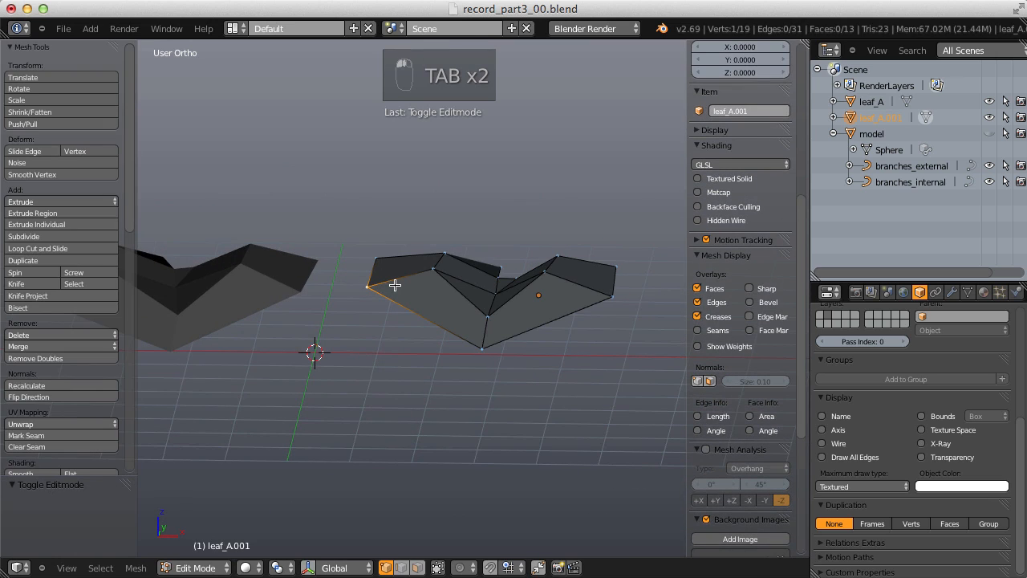
{"action": "left_click", "coordinate": [462, 567]}
{"action": "left_click", "coordinate": [477, 501]}
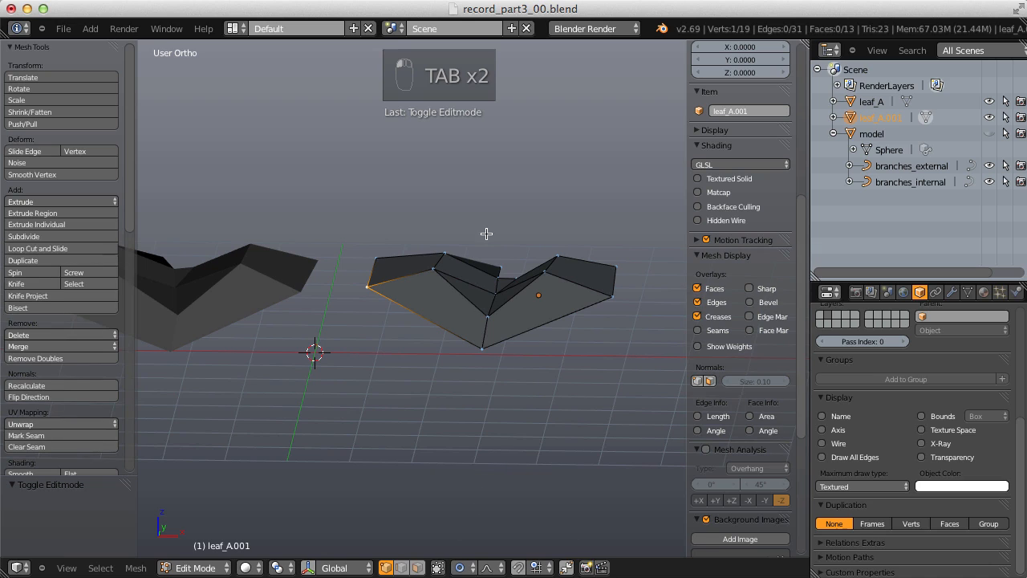
{"action": "key", "text": "g"}
{"action": "scroll", "coordinate": [450, 315], "scroll_direction": "down", "scroll_amount": 4}
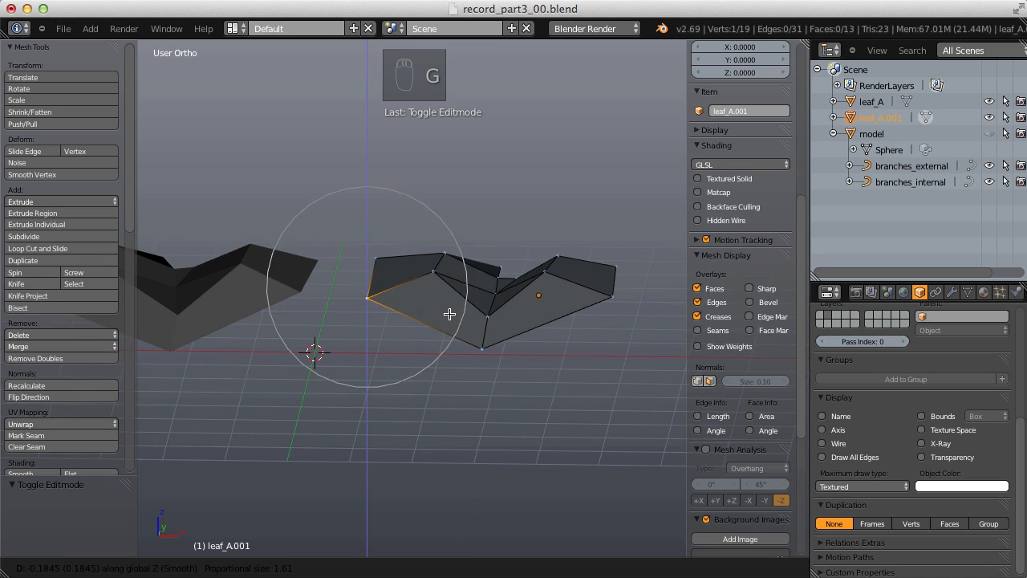
{"action": "left_click", "coordinate": [449, 315]}
{"action": "right_click", "coordinate": [376, 257], "text": "shift"}
{"action": "key", "text": "g"}
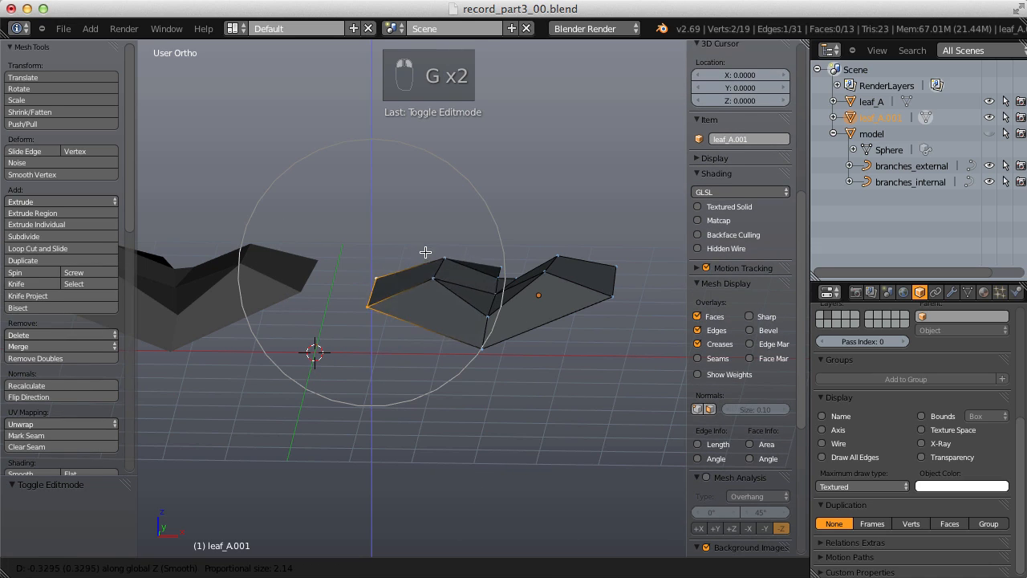
{"action": "left_click", "coordinate": [424, 273]}
Step: Raise the right lobe's two inner vertices about 0.145 along Z with proportional editing
{"action": "right_click", "coordinate": [547, 276]}
{"action": "right_click", "coordinate": [558, 256], "text": "shift"}
{"action": "key", "text": "g"}
{"action": "left_click", "coordinate": [560, 250]}
Step: Adjust the heights of the central and tip vertices along Z, and return to Object Mode
{"action": "right_click", "coordinate": [503, 289]}
{"action": "key", "text": "g"}
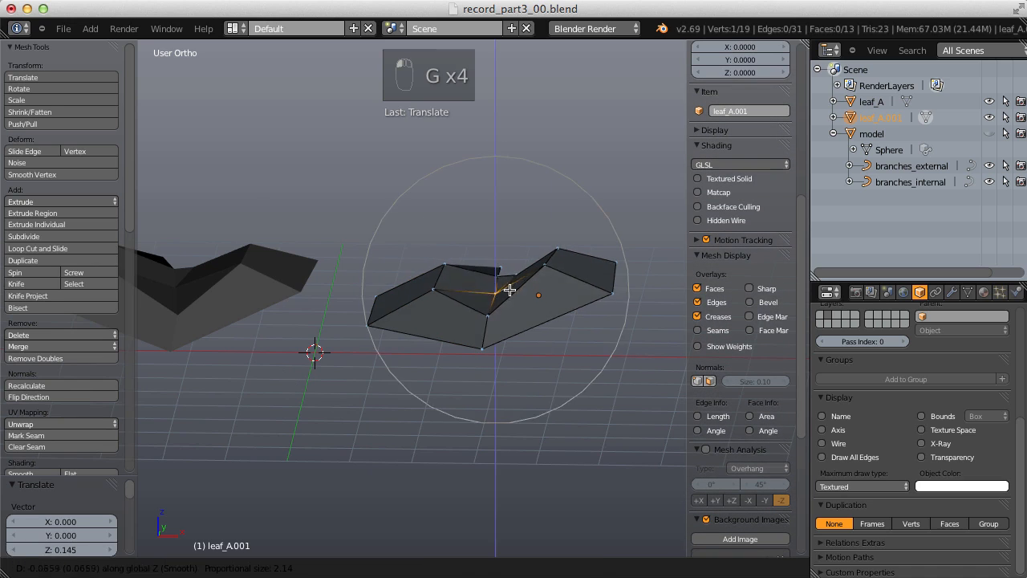
{"action": "left_click", "coordinate": [506, 293]}
{"action": "right_click", "coordinate": [489, 320]}
{"action": "left_click", "coordinate": [491, 368]}
{"action": "middle_click_drag", "start_coordinate": [592, 252], "coordinate": [526, 257]}
{"action": "key", "text": "Tab"}
{"action": "scroll", "coordinate": [506, 249], "scroll_direction": "down", "scroll_amount": 4}
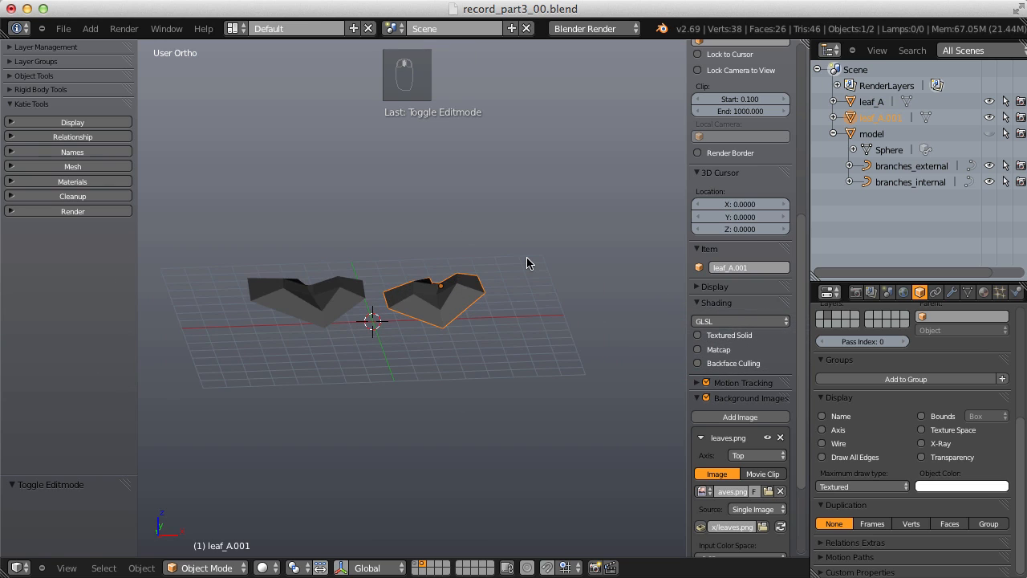
Step: Switch to the top perspective view and open leaf_A.001's mesh for editing
{"action": "key", "text": "KP_7"}
{"action": "key", "text": "KP_5"}
{"action": "key", "text": "Tab"}
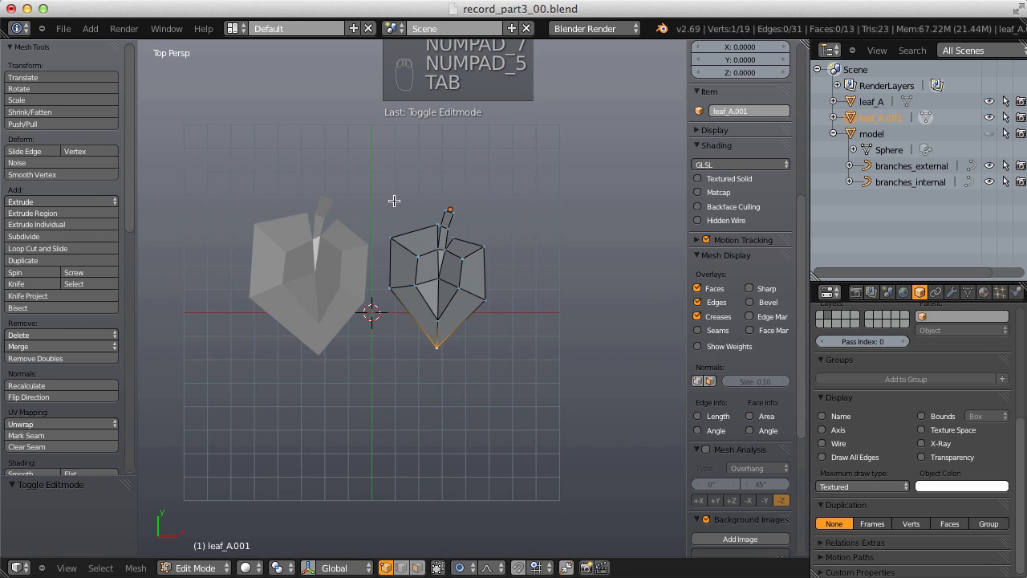
{"action": "scroll", "coordinate": [489, 309], "scroll_direction": "up", "scroll_amount": 3}
{"action": "scroll", "coordinate": [482, 289], "scroll_direction": "down", "scroll_amount": 3}
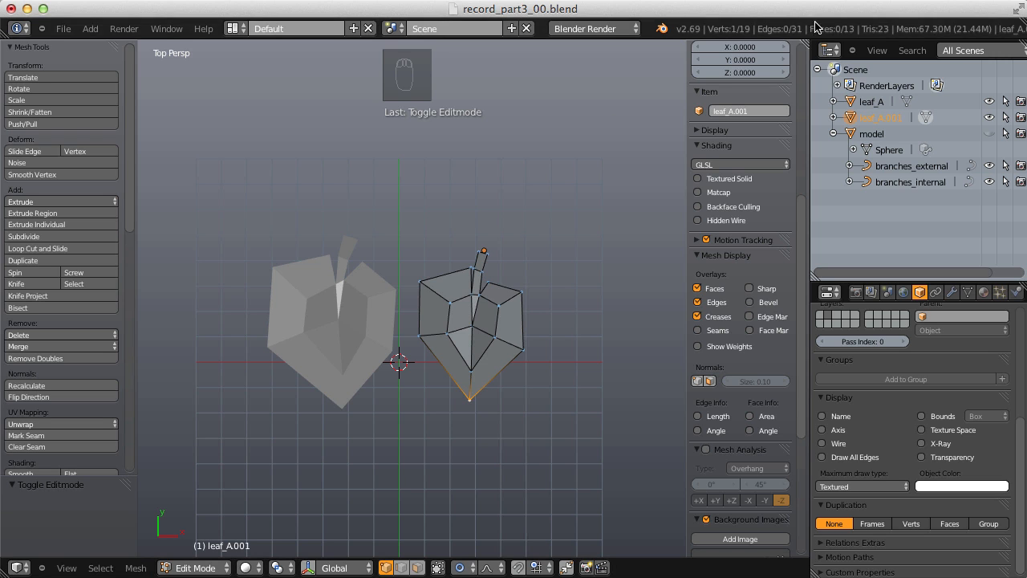
Step: Split the 3D view to add a UV/Image Editor beside it, and hide the 3D view's tool shelf and properties region
{"action": "left_click_drag", "start_coordinate": [805, 41], "coordinate": [425, 61]}
{"action": "left_click", "coordinate": [18, 567]}
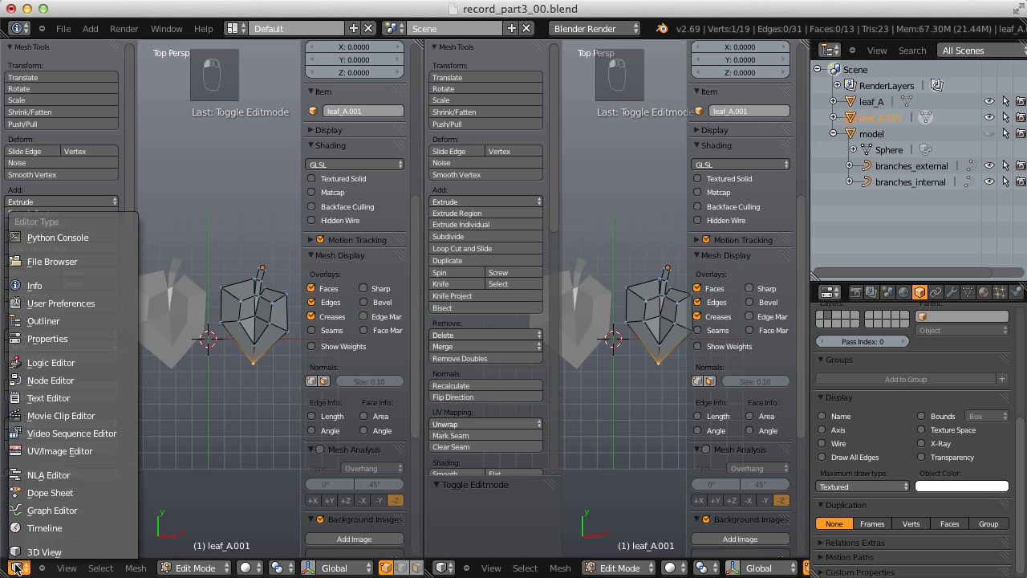
{"action": "left_click", "coordinate": [61, 450]}
{"action": "key", "text": "t"}
{"action": "key", "text": "n"}
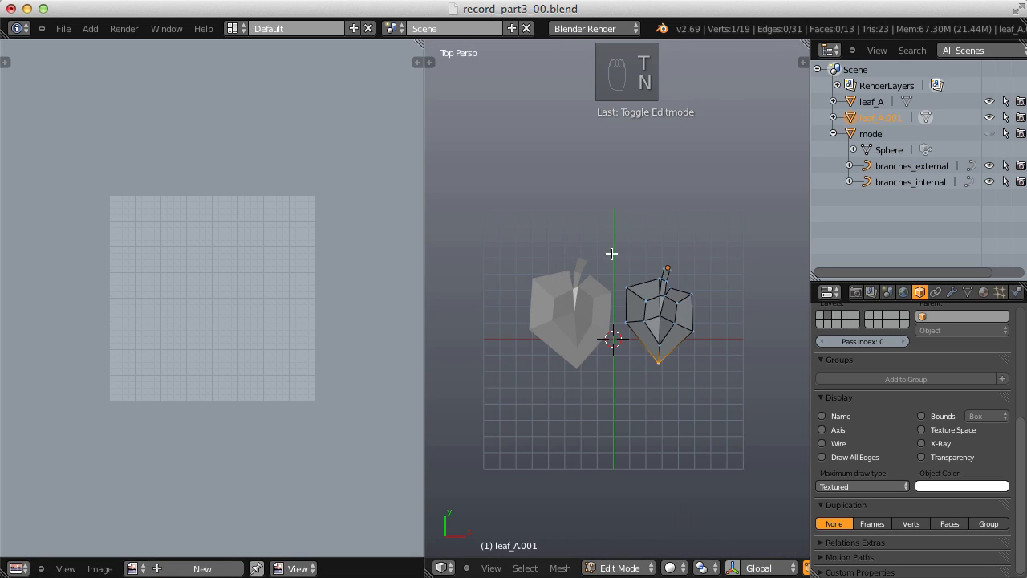
Step: Select the whole leaf_A.001 mesh and unwrap it with Project From View
{"action": "scroll", "coordinate": [623, 242], "scroll_direction": "up", "scroll_amount": 3}
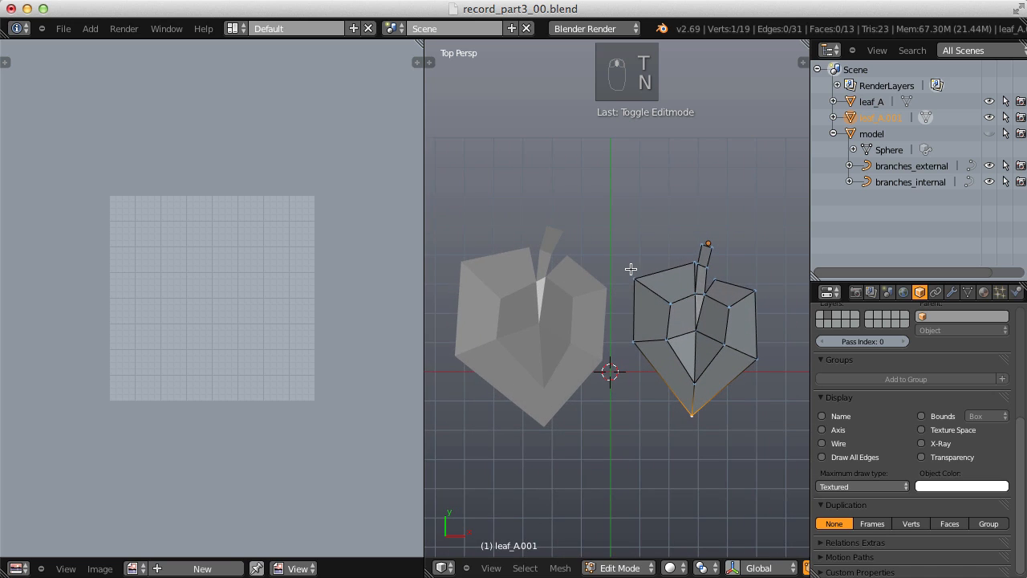
{"action": "middle_click_drag", "start_coordinate": [631, 269], "coordinate": [642, 264], "text": "shift"}
{"action": "key", "text": "a"}
{"action": "key", "text": "a"}
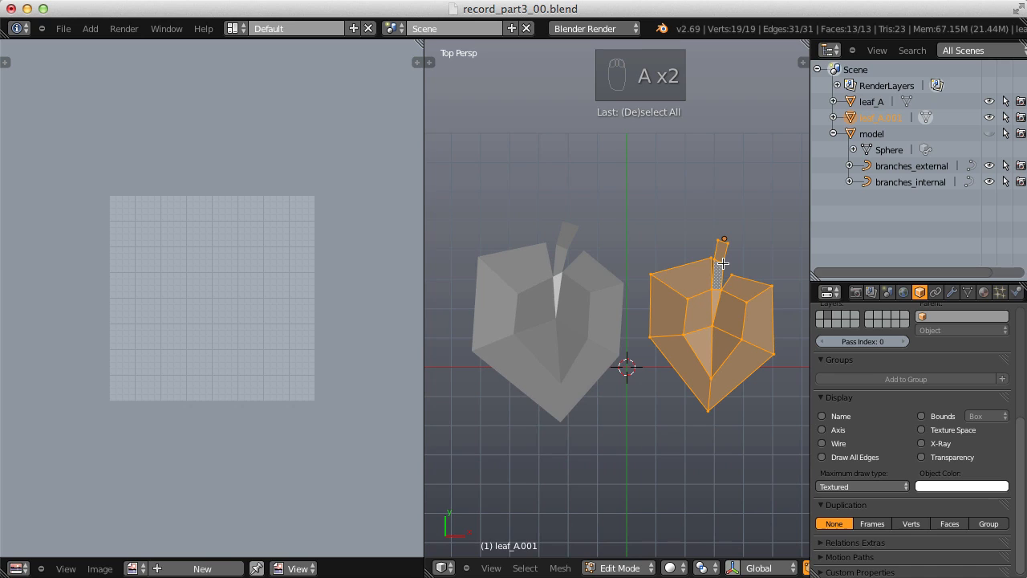
{"action": "key", "text": "u"}
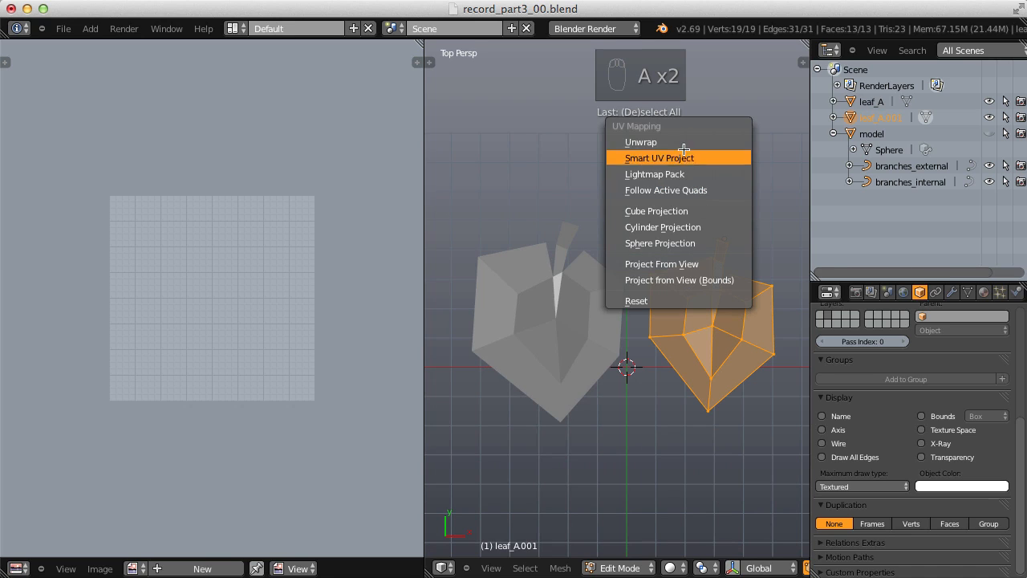
{"action": "left_click", "coordinate": [693, 263]}
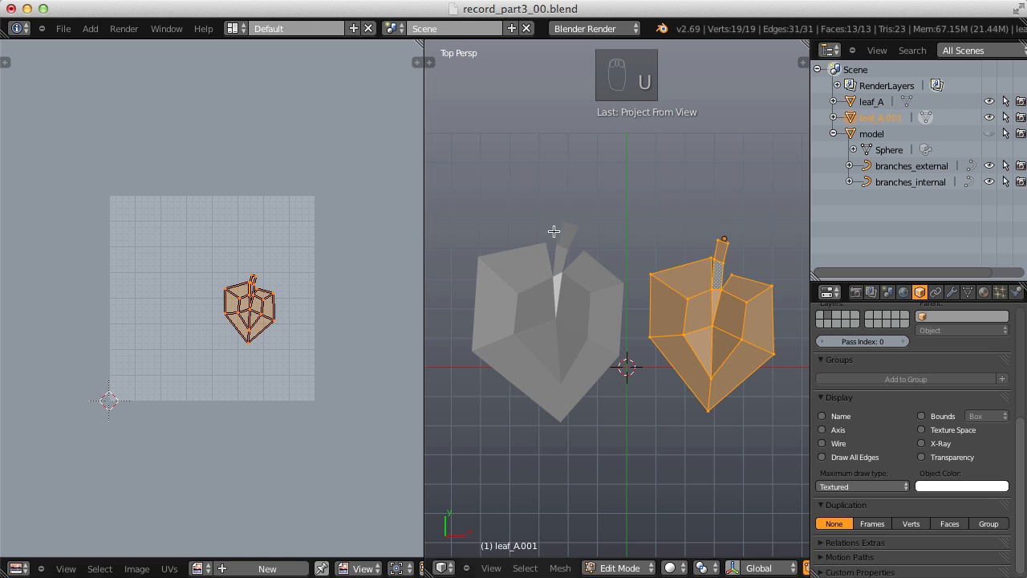
Step: Display leaves.png behind the unwrapped leaf in the UV/Image Editor
{"action": "scroll", "coordinate": [233, 410], "scroll_direction": "up", "scroll_amount": 2}
{"action": "scroll", "coordinate": [238, 356], "scroll_direction": "down", "scroll_amount": 1}
{"action": "scroll", "coordinate": [245, 382], "scroll_direction": "up", "scroll_amount": 1}
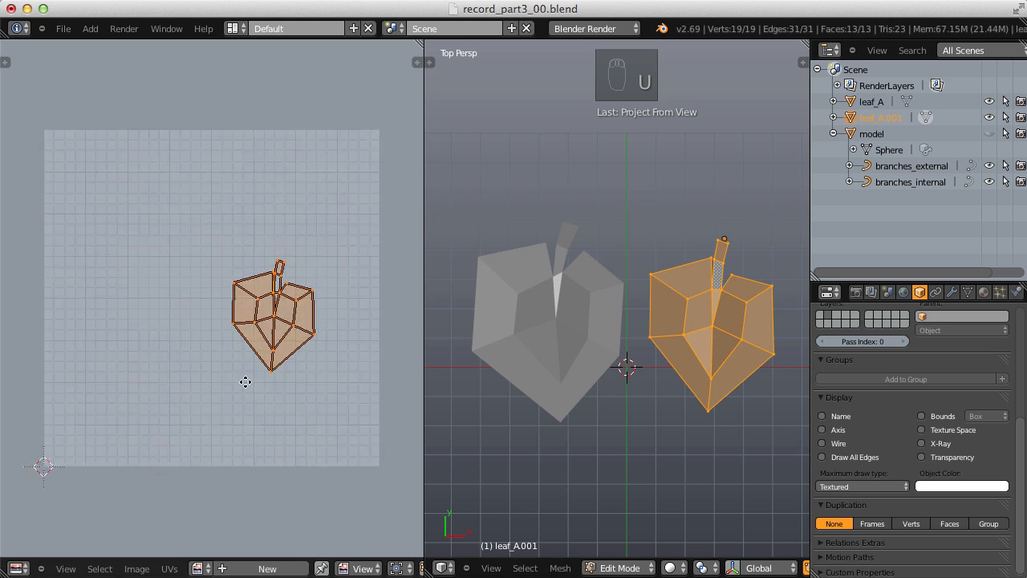
{"action": "scroll", "coordinate": [246, 382], "scroll_direction": "up", "scroll_amount": 1}
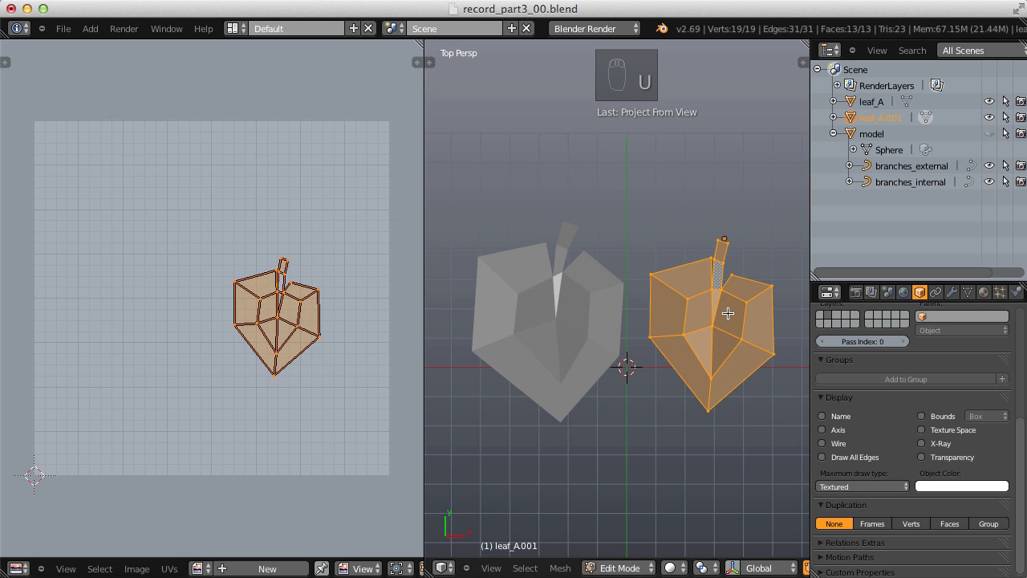
{"action": "left_click", "coordinate": [210, 570]}
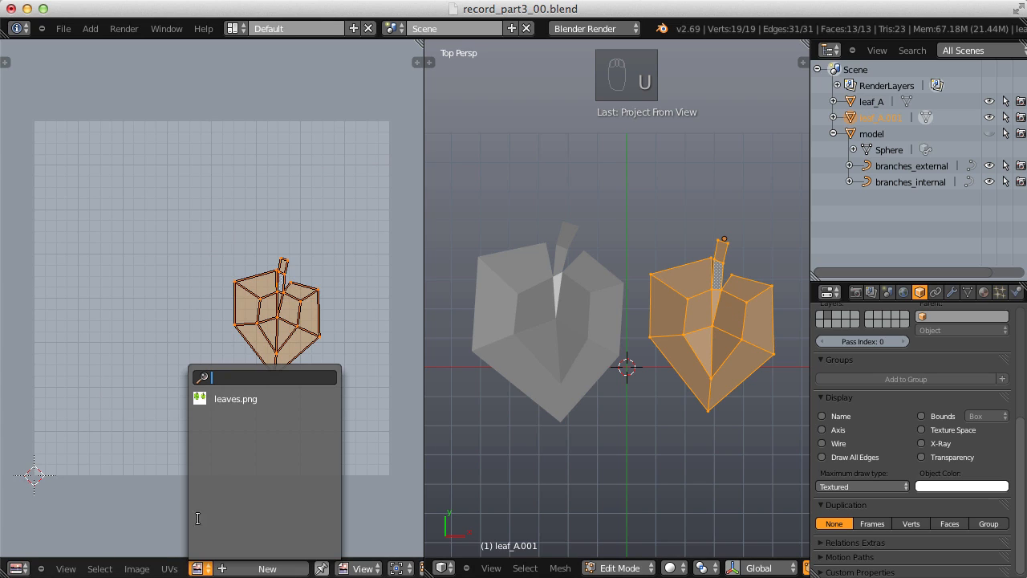
{"action": "left_click", "coordinate": [228, 401]}
{"action": "scroll", "coordinate": [194, 332], "scroll_direction": "down", "scroll_amount": 6}
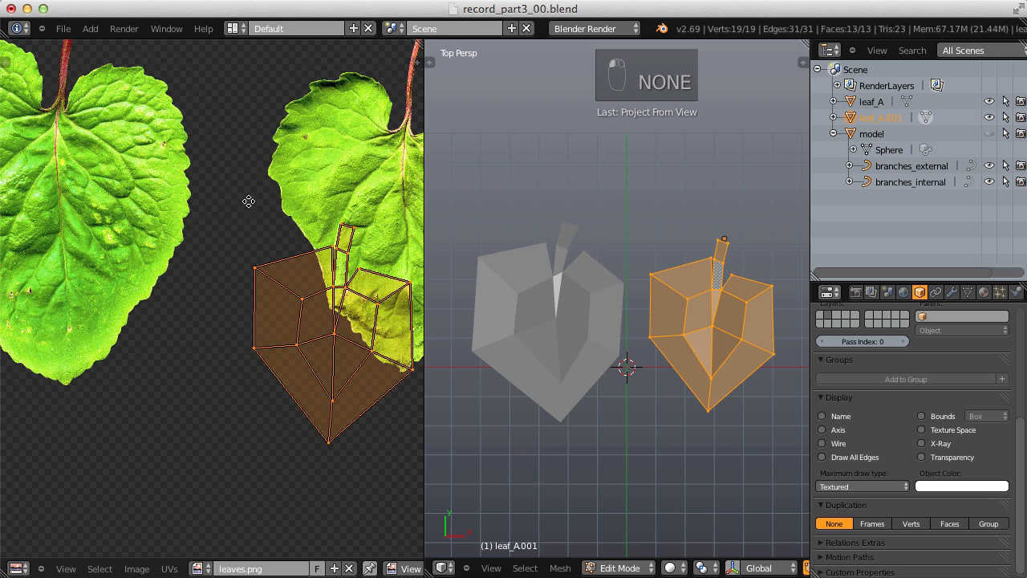
Step: Move the leaf's UVs over the right leaf in leaves.png and scale them up to cover it
{"action": "key", "text": "g"}
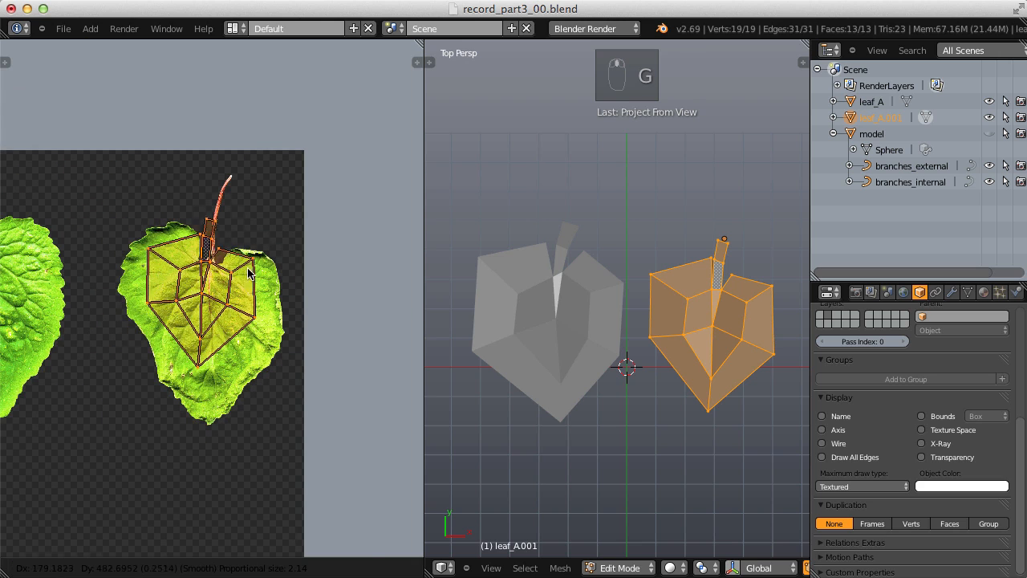
{"action": "left_click", "coordinate": [230, 261]}
{"action": "key", "text": "s"}
{"action": "left_click", "coordinate": [311, 222]}
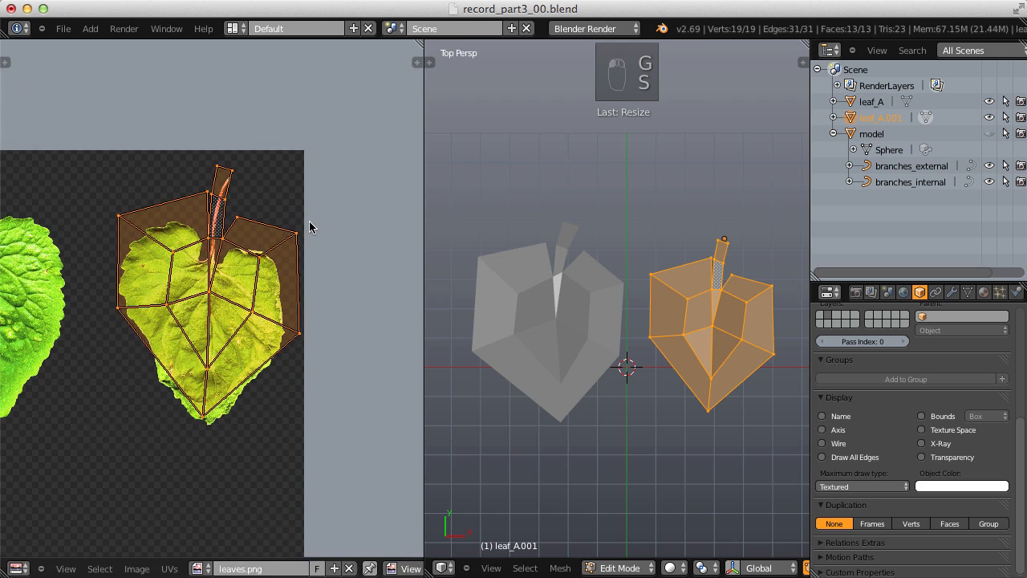
Step: Move and slightly rotate the leaf_A.001 UVs to line them up with the right leaf in leaves.png
{"action": "key", "text": "g"}
{"action": "left_click", "coordinate": [307, 245]}
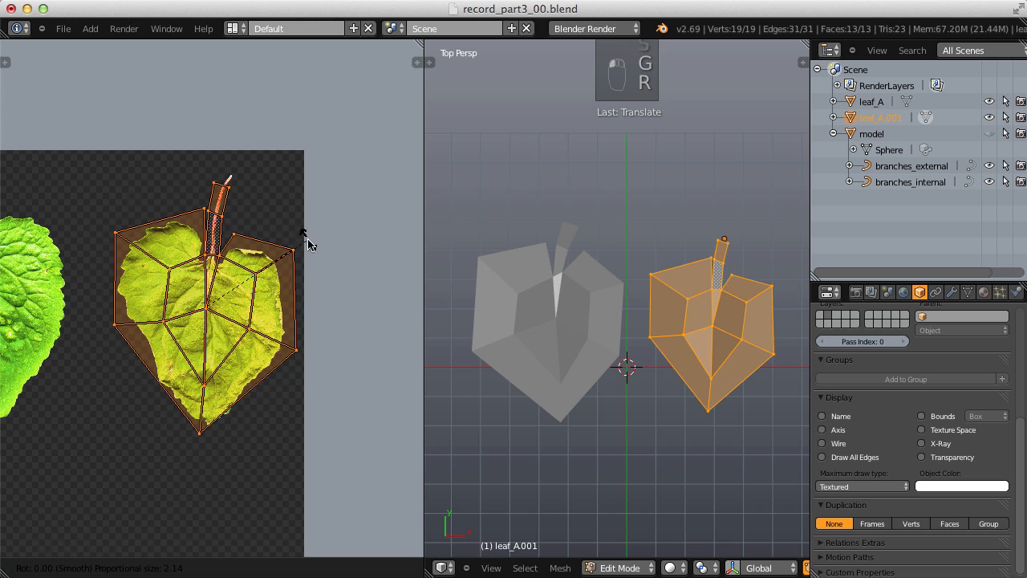
{"action": "key", "text": "r"}
{"action": "left_click", "coordinate": [305, 240]}
{"action": "scroll", "coordinate": [295, 257], "scroll_direction": "up", "scroll_amount": 1}
{"action": "scroll", "coordinate": [295, 257], "scroll_direction": "up", "scroll_amount": 1}
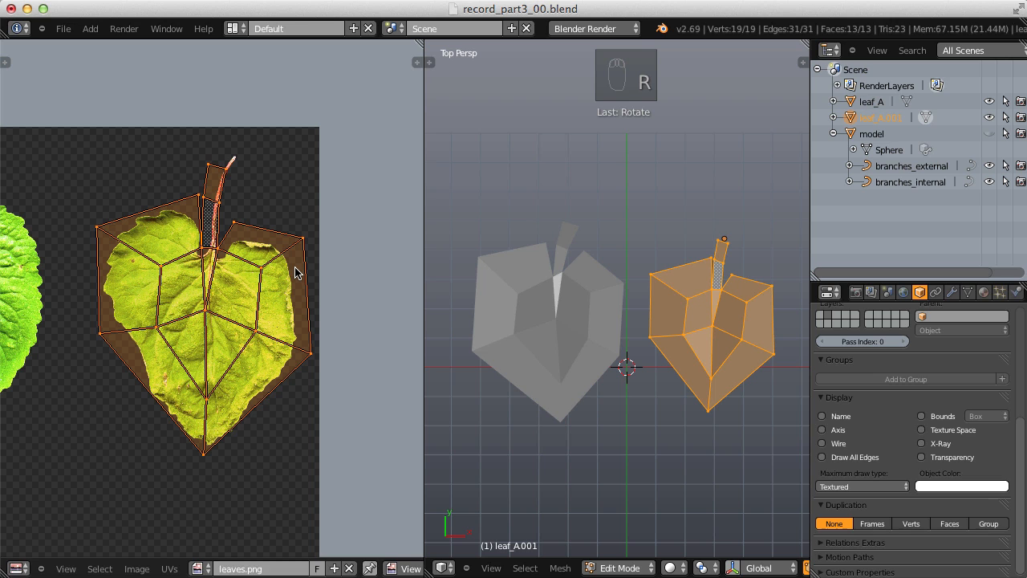
{"action": "key", "text": "g"}
{"action": "left_click", "coordinate": [296, 260]}
Step: Select the UV vertex at the leaf's bottom tip and turn off proportional editing in the UV/Image Editor
{"action": "right_click", "coordinate": [202, 458]}
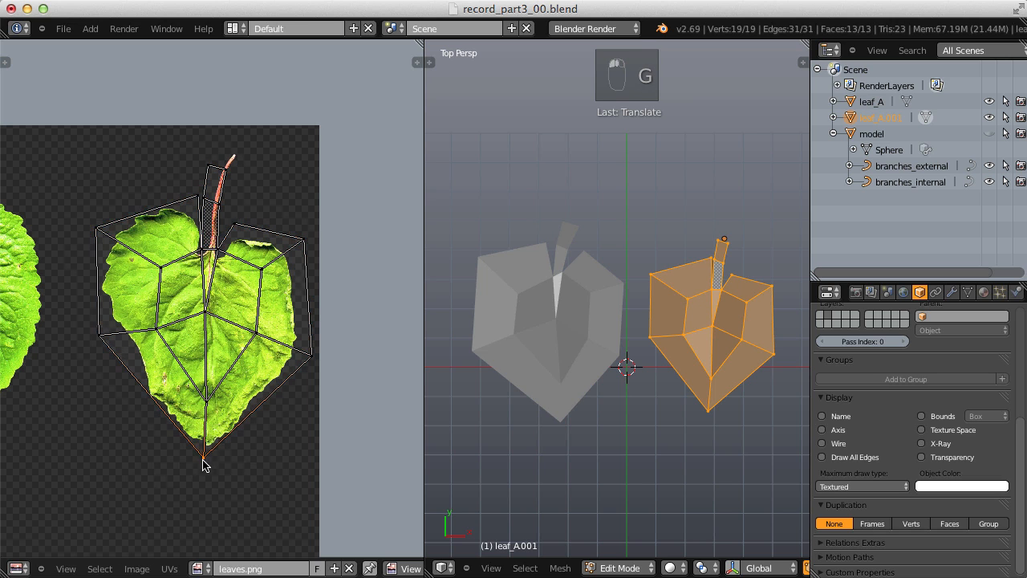
{"action": "key", "text": "g"}
{"action": "left_click", "coordinate": [201, 469]}
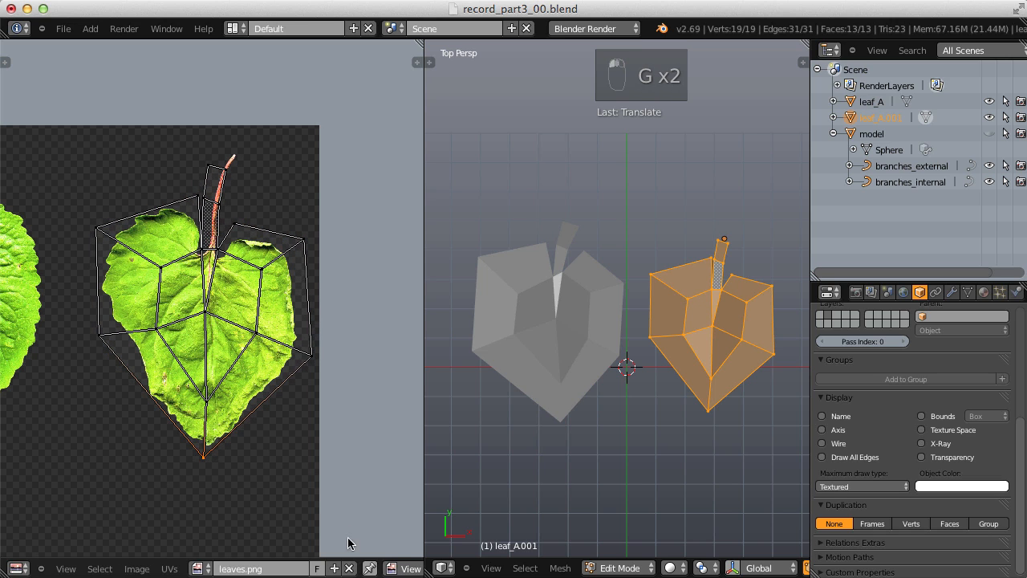
{"action": "scroll", "coordinate": [346, 568], "scroll_direction": "down", "scroll_amount": 5}
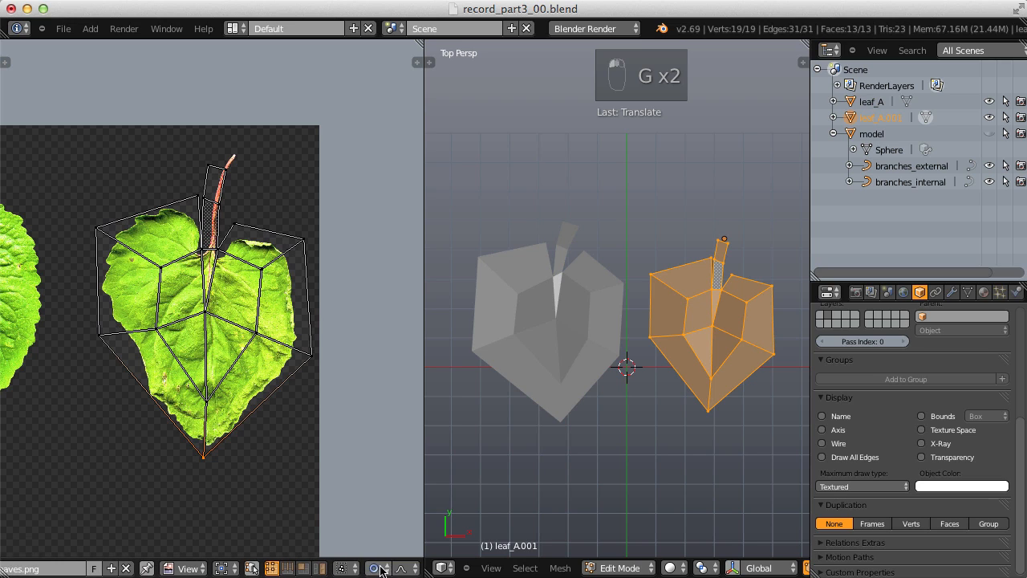
{"action": "left_click", "coordinate": [381, 569]}
{"action": "left_click", "coordinate": [393, 553]}
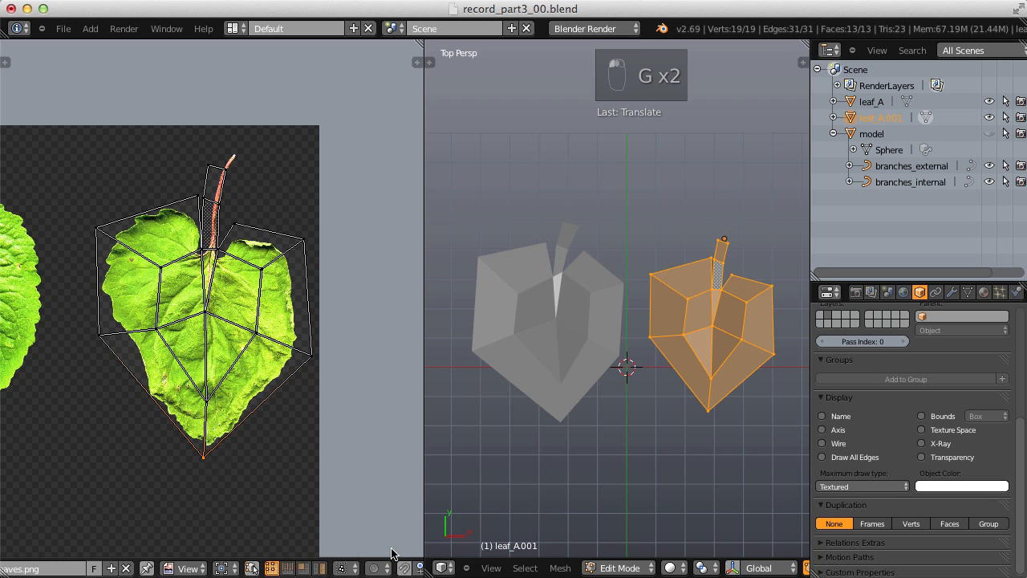
Step: Move the bottom tip UV vertex just below the leaf image and pull the lower-right vertex in towards the leaf edge
{"action": "key", "text": "g"}
{"action": "left_click", "coordinate": [234, 437]}
{"action": "right_click", "coordinate": [310, 354]}
{"action": "key", "text": "g"}
{"action": "left_click", "coordinate": [302, 355]}
Step: Shift the UV edges at the base, middle and end of the stem over the red stem in the image
{"action": "right_click", "coordinate": [213, 248], "text": "alt"}
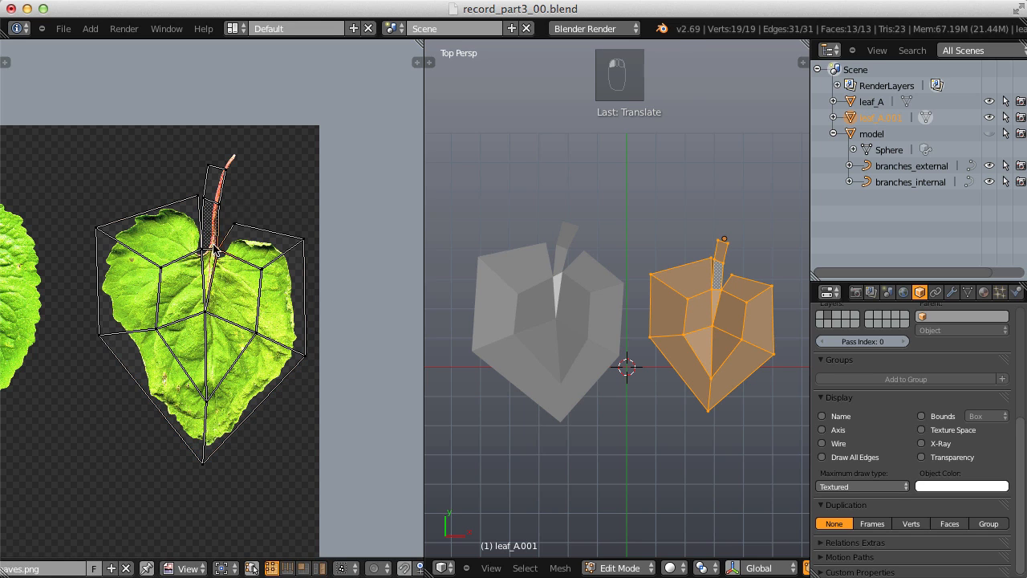
{"action": "key", "text": "g"}
{"action": "left_click", "coordinate": [229, 240]}
{"action": "right_click", "coordinate": [215, 201], "text": "alt"}
{"action": "key", "text": "g"}
{"action": "left_click", "coordinate": [229, 212]}
{"action": "right_click", "coordinate": [220, 168], "text": "alt"}
{"action": "key", "text": "g"}
{"action": "left_click", "coordinate": [245, 175]}
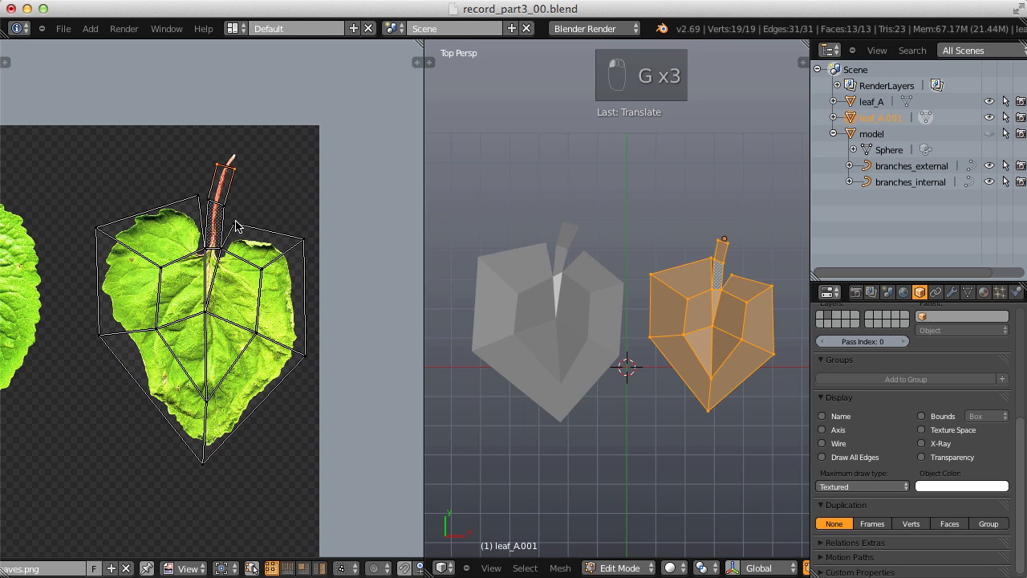
Step: Leave leaf_A.001 and unwrap the whole leaf_A mesh with Project From View
{"action": "key", "text": "Tab"}
{"action": "right_click", "coordinate": [582, 291]}
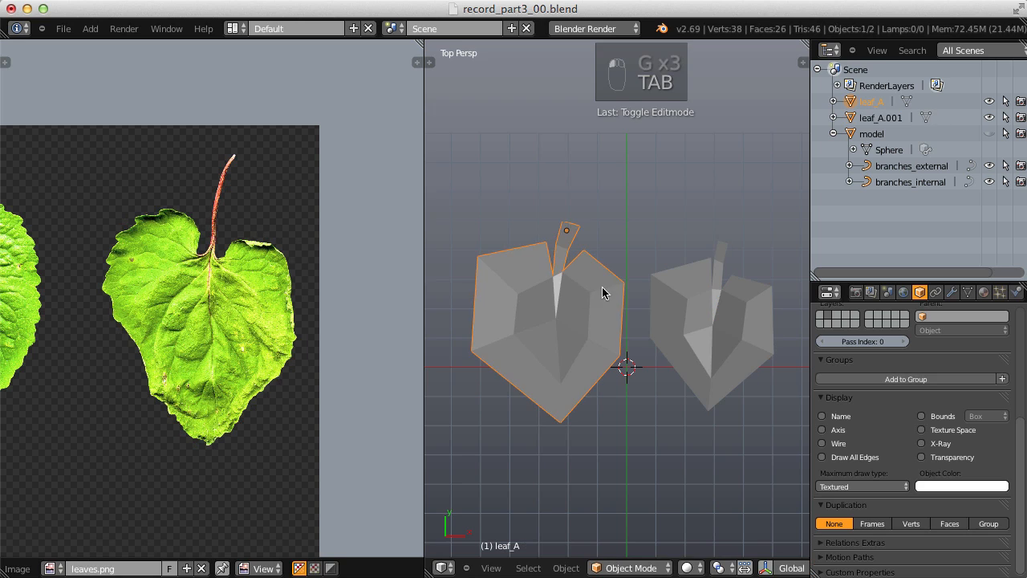
{"action": "key", "text": "Tab"}
{"action": "key", "text": "a"}
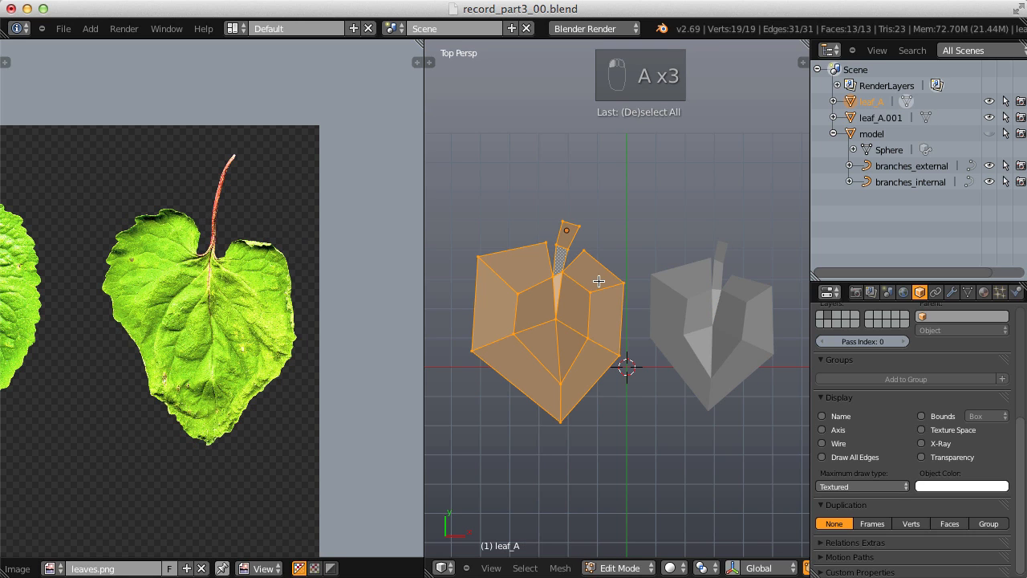
{"action": "key", "text": "u"}
{"action": "left_click", "coordinate": [599, 281]}
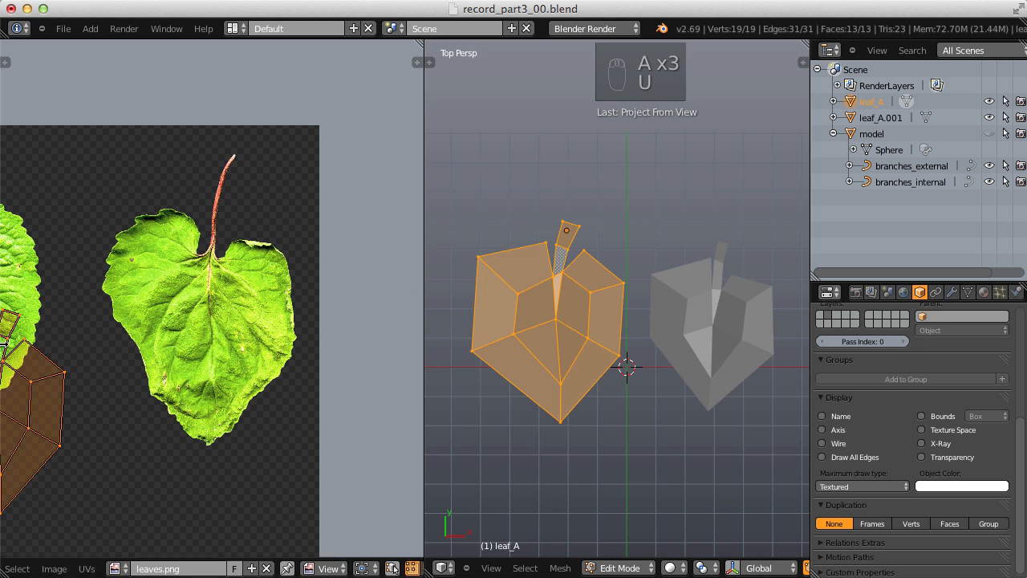
Step: Move leaf_A's UVs over the left leaf in leaves.png and scale them to cover it
{"action": "middle_click_drag", "start_coordinate": [66, 327], "coordinate": [309, 336]}
{"action": "key", "text": "g"}
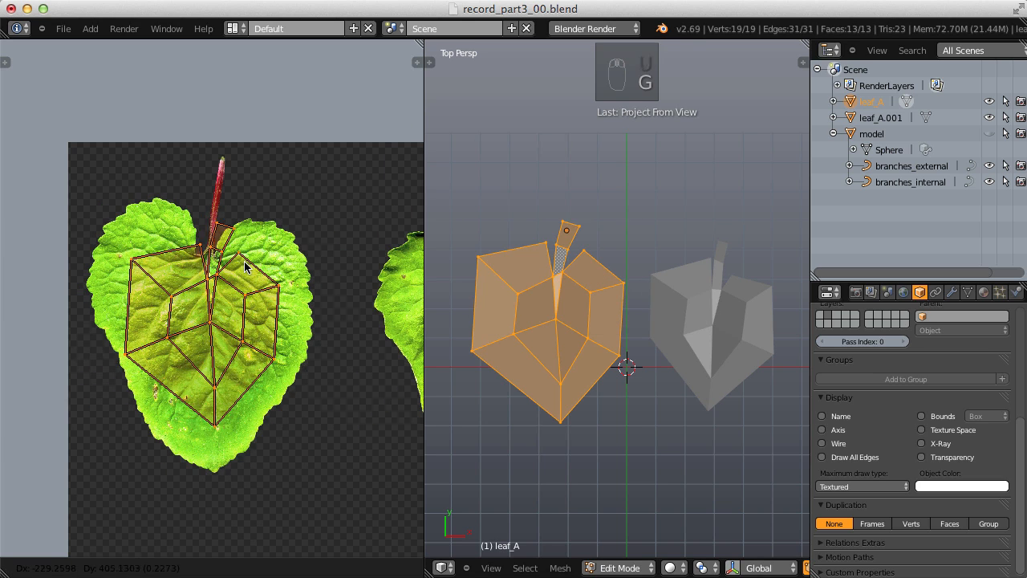
{"action": "left_click", "coordinate": [245, 264]}
{"action": "key", "text": "s"}
{"action": "left_click", "coordinate": [282, 232]}
{"action": "key", "text": "g"}
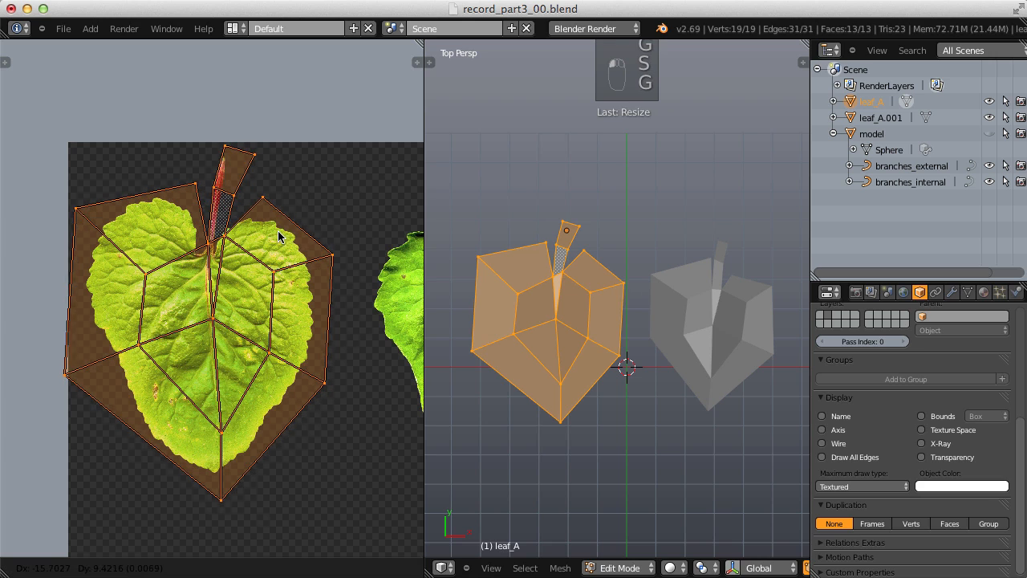
{"action": "left_click", "coordinate": [282, 232]}
{"action": "key", "text": "s"}
{"action": "left_click", "coordinate": [271, 238]}
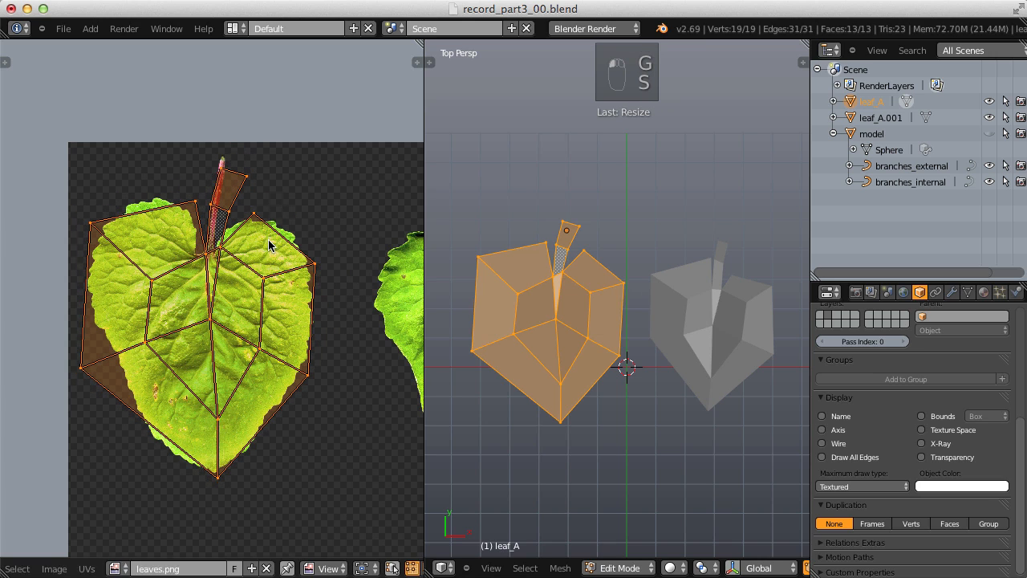
{"action": "key", "text": "g"}
{"action": "left_click", "coordinate": [272, 236]}
Step: Adjust the UV vertices beside the stem notch, moving the left lobe's inner corner up outside the leaf edge
{"action": "key", "text": "g"}
{"action": "key", "text": "g"}
{"action": "key", "text": "g"}
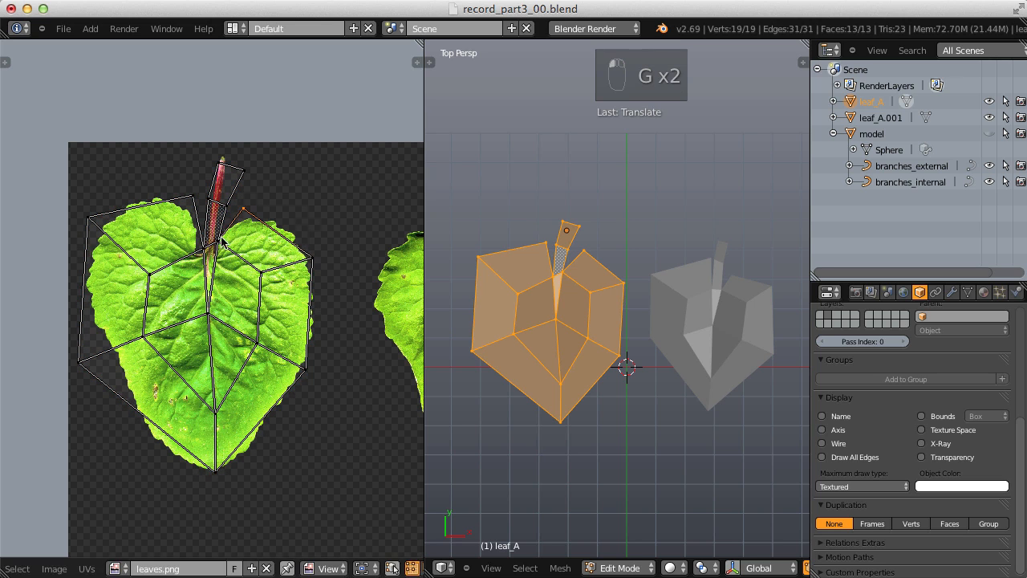
{"action": "left_click", "coordinate": [215, 240]}
{"action": "left_click", "coordinate": [179, 185]}
{"action": "key", "text": "g"}
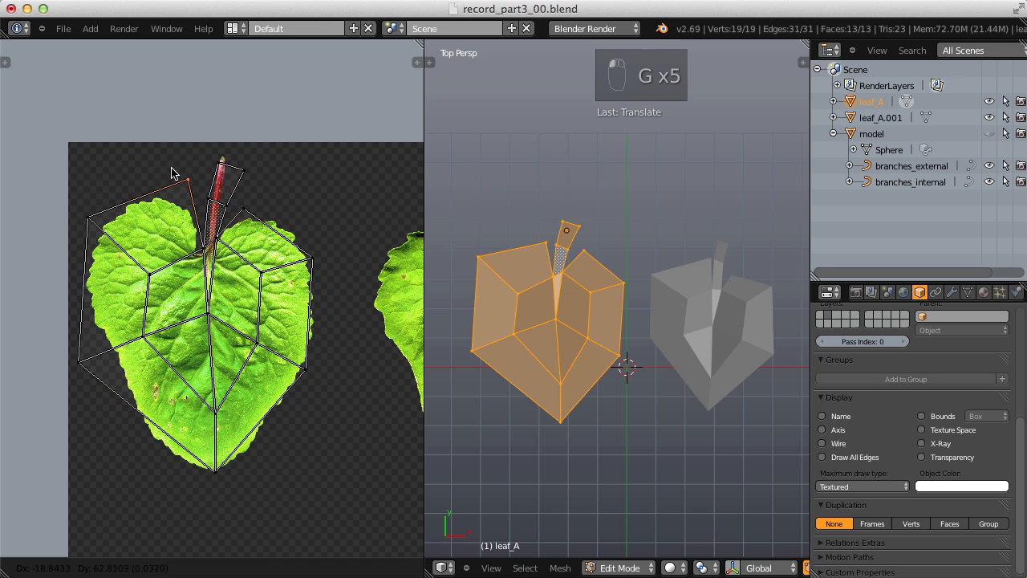
{"action": "left_click", "coordinate": [172, 169]}
Step: Move the lower-left, bottom tip and lower-right UV vertices outward so they enclose the lower part of the leaf
{"action": "left_click", "coordinate": [76, 365]}
{"action": "key", "text": "g"}
{"action": "left_click", "coordinate": [72, 358]}
{"action": "left_click", "coordinate": [209, 468]}
{"action": "left_click", "coordinate": [305, 369]}
{"action": "key", "text": "g"}
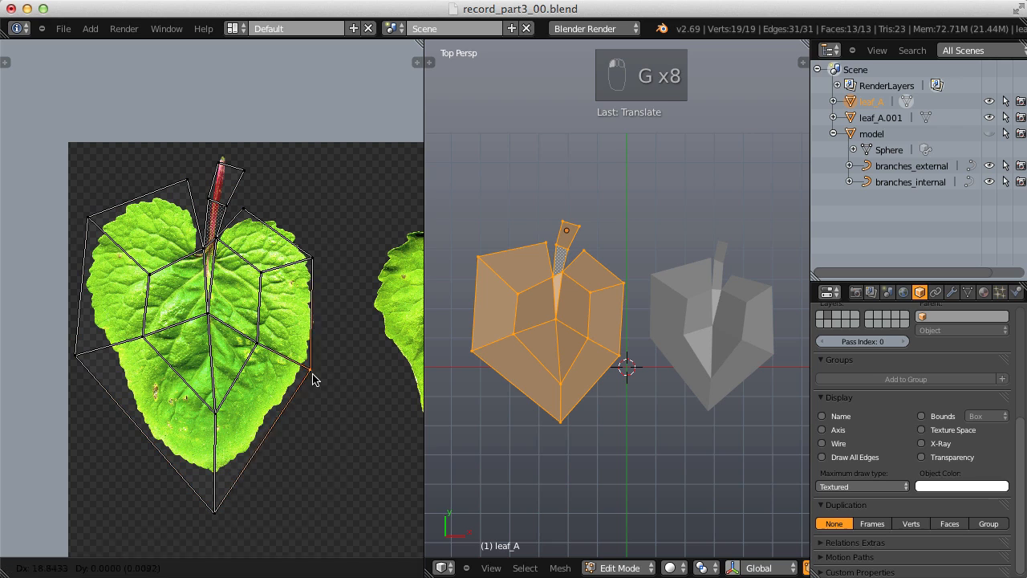
{"action": "left_click", "coordinate": [314, 372]}
Step: Move the two outer UV vertices of the right lobe up and outward beyond the leaf edge
{"action": "left_click", "coordinate": [312, 260]}
{"action": "key", "text": "g"}
{"action": "left_click", "coordinate": [321, 242]}
{"action": "left_click", "coordinate": [244, 210]}
{"action": "key", "text": "g"}
{"action": "left_click", "coordinate": [252, 195]}
Step: Fit leaf_A's stem UV vertices closely around the red stem and finish editing the mesh
{"action": "left_click", "coordinate": [222, 167]}
{"action": "key", "text": "g"}
{"action": "left_click", "coordinate": [207, 156]}
{"action": "left_click", "coordinate": [240, 171]}
{"action": "key", "text": "g"}
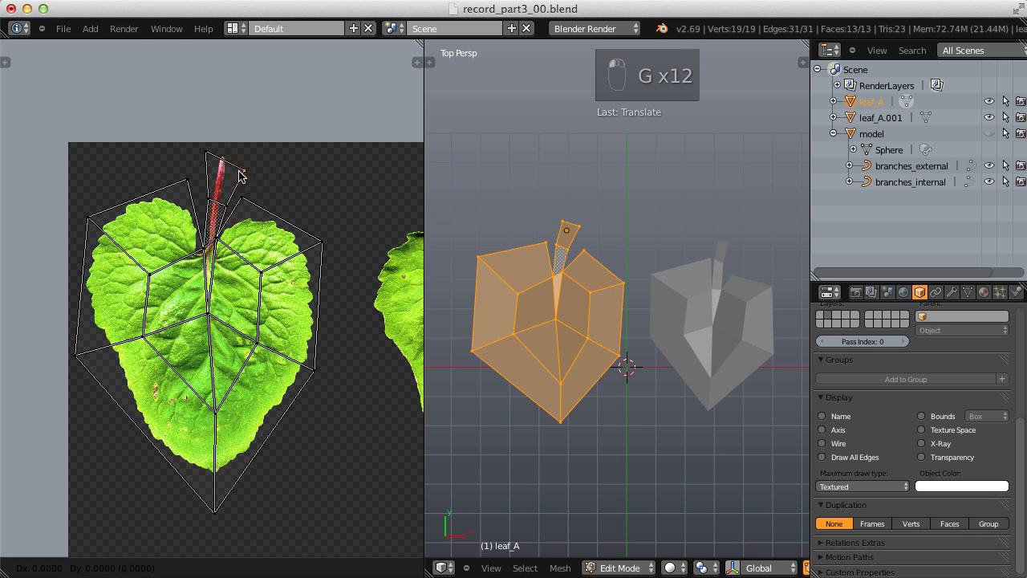
{"action": "left_click", "coordinate": [207, 198]}
{"action": "left_click", "coordinate": [207, 156]}
{"action": "key", "text": "g"}
{"action": "left_click", "coordinate": [216, 160]}
{"action": "key", "text": "g"}
{"action": "left_click", "coordinate": [206, 250]}
{"action": "key", "text": "g"}
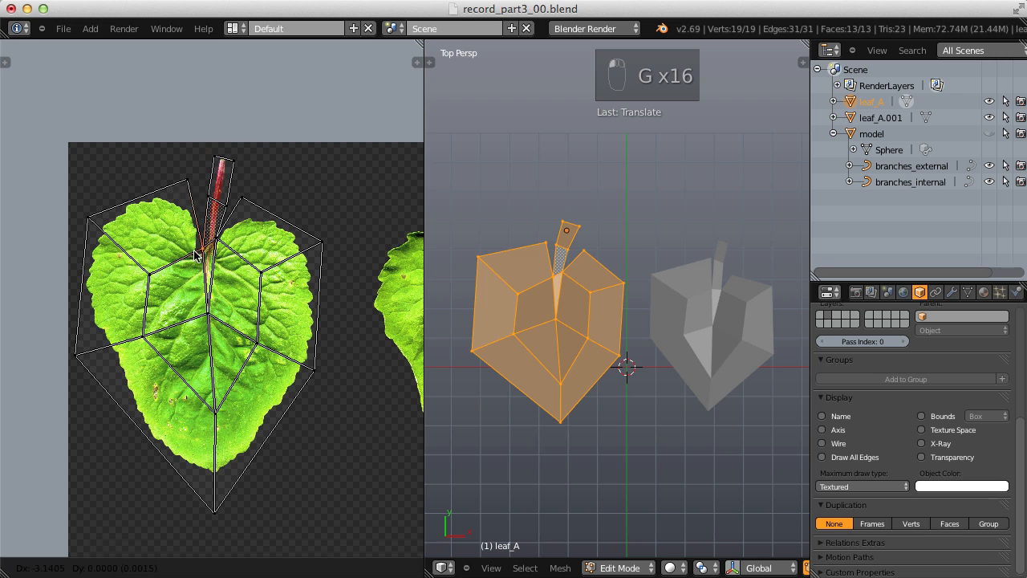
{"action": "left_click", "coordinate": [204, 245]}
{"action": "key", "text": "Tab"}
Step: Select both leaf objects and set their shading to smooth
{"action": "scroll", "coordinate": [638, 229], "scroll_direction": "down", "scroll_amount": 3}
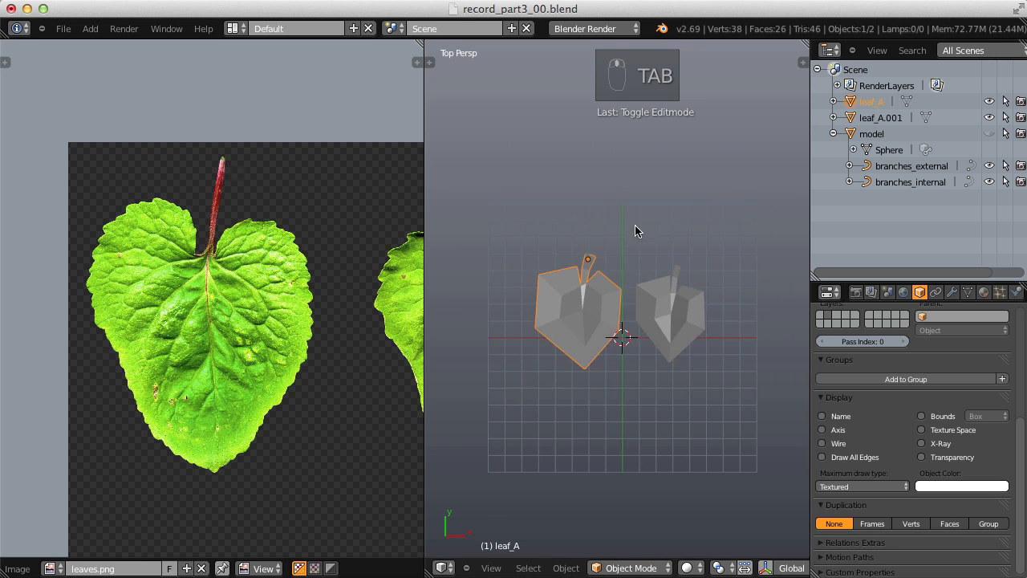
{"action": "middle_click_drag", "start_coordinate": [637, 229], "coordinate": [652, 182]}
{"action": "right_click", "coordinate": [642, 311], "text": "shift"}
{"action": "key", "text": "t"}
{"action": "key", "text": "t"}
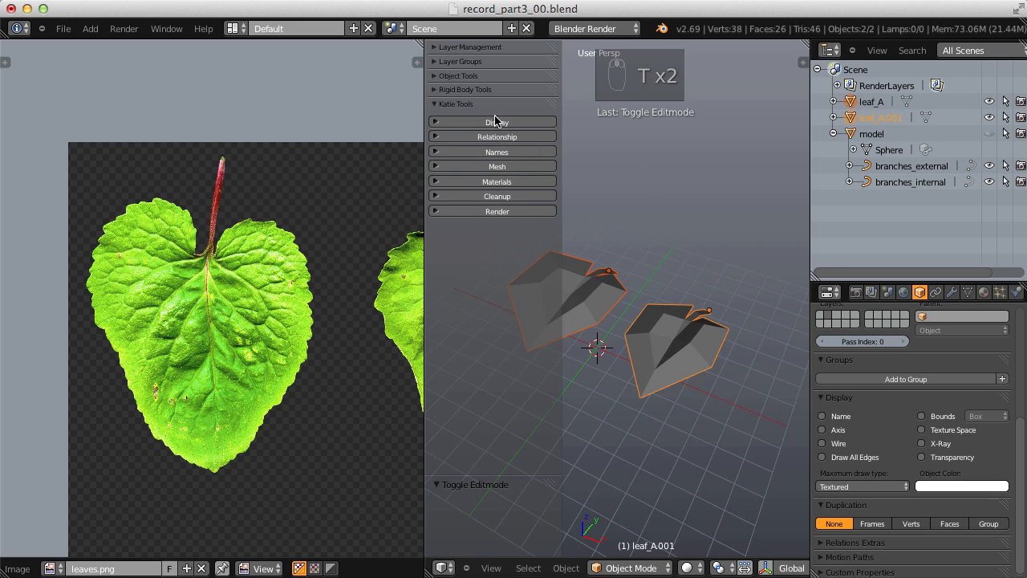
{"action": "left_click", "coordinate": [462, 48]}
{"action": "left_click", "coordinate": [472, 48]}
{"action": "left_click", "coordinate": [454, 76]}
{"action": "left_click", "coordinate": [446, 221]}
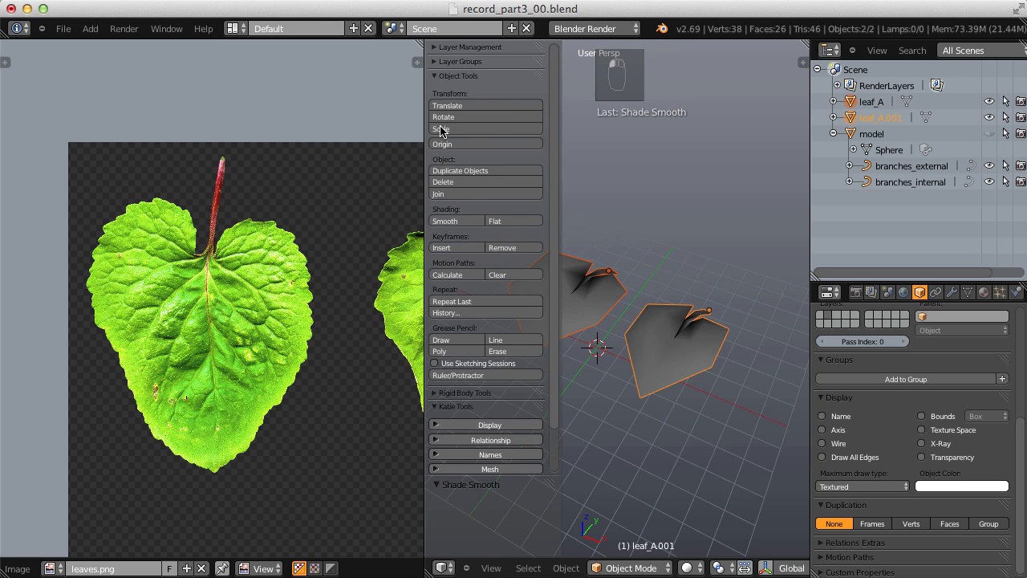
{"action": "left_click", "coordinate": [433, 72]}
Step: Recalculate the normals of the leaf_A.001 mesh
{"action": "middle_click_drag", "start_coordinate": [636, 227], "coordinate": [586, 302]}
{"action": "scroll", "coordinate": [650, 305], "scroll_direction": "up", "scroll_amount": 2}
{"action": "middle_click_drag", "start_coordinate": [651, 305], "coordinate": [696, 268]}
{"action": "key", "text": "Tab"}
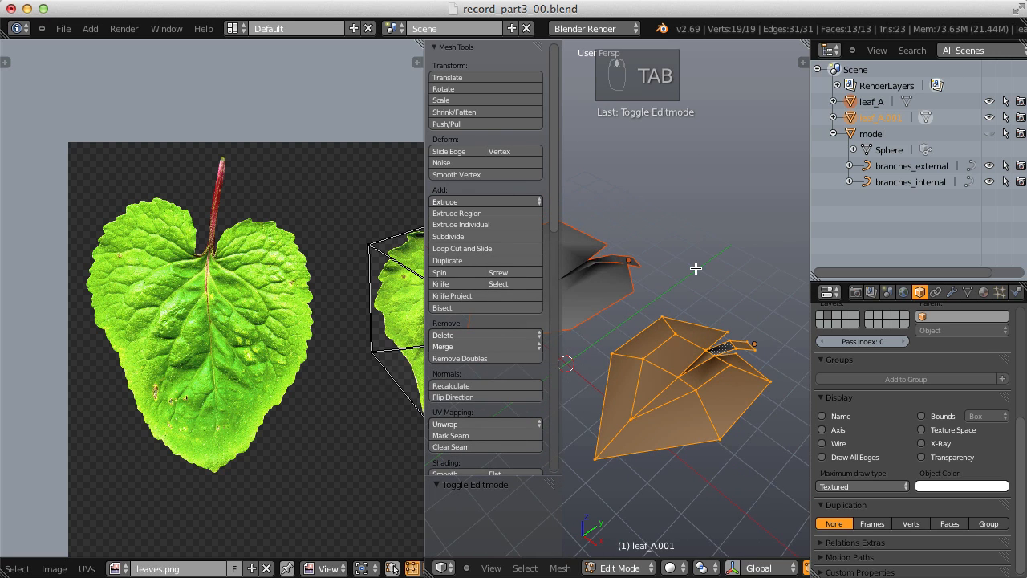
{"action": "key", "text": "ctrl+n"}
{"action": "key", "text": "Tab"}
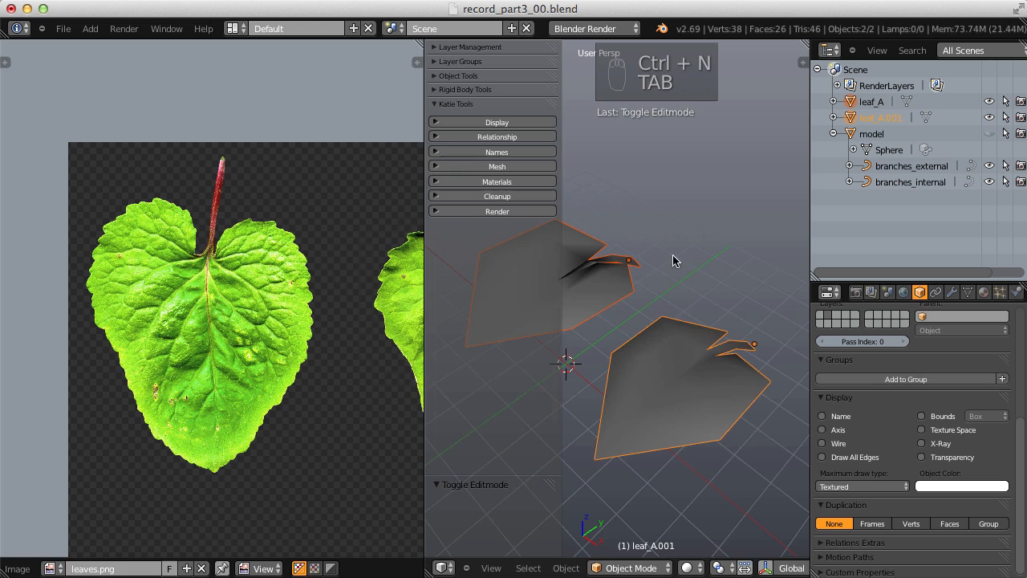
Step: Recalculate the normals of the leaf_A mesh
{"action": "middle_click_drag", "start_coordinate": [677, 259], "coordinate": [630, 309]}
{"action": "right_click", "coordinate": [630, 309]}
{"action": "key", "text": "Tab"}
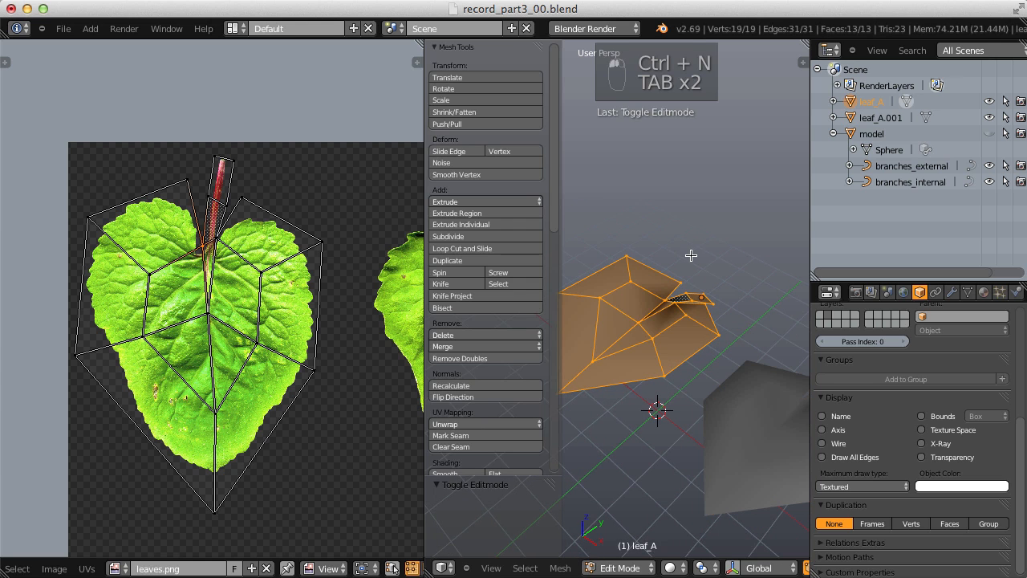
{"action": "key", "text": "ctrl+n"}
{"action": "key", "text": "Tab"}
Step: Rename the leaf_A.001 object as leaf_B
{"action": "middle_click_drag", "start_coordinate": [683, 264], "coordinate": [773, 131]}
{"action": "right_click", "coordinate": [734, 337]}
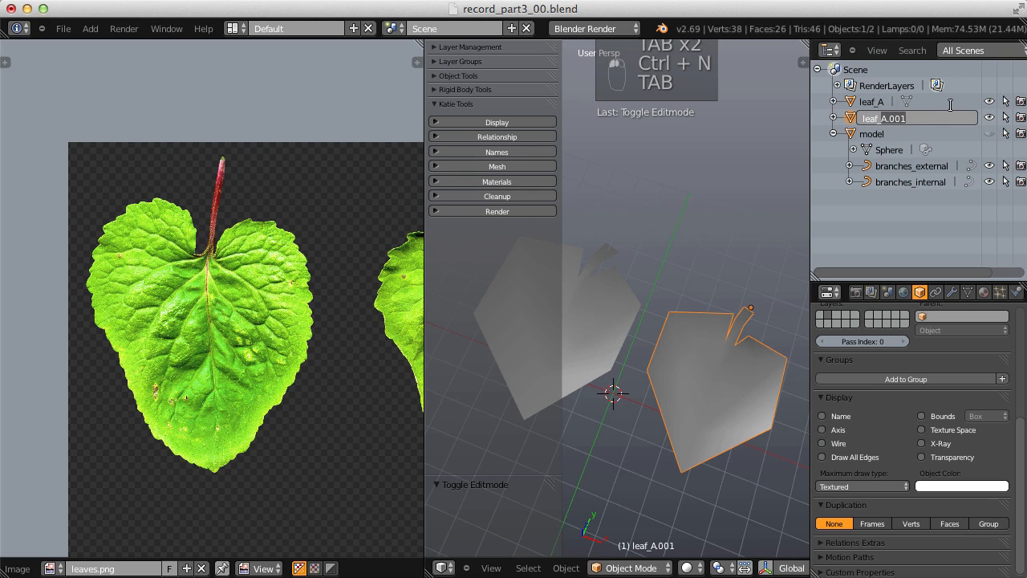
{"action": "type", "text": "leaf_B"}
{"action": "key", "text": "Return"}
Step: Put leaf_A and leaf_B together in a new group named leaves
{"action": "middle_click_drag", "start_coordinate": [691, 240], "coordinate": [614, 298]}
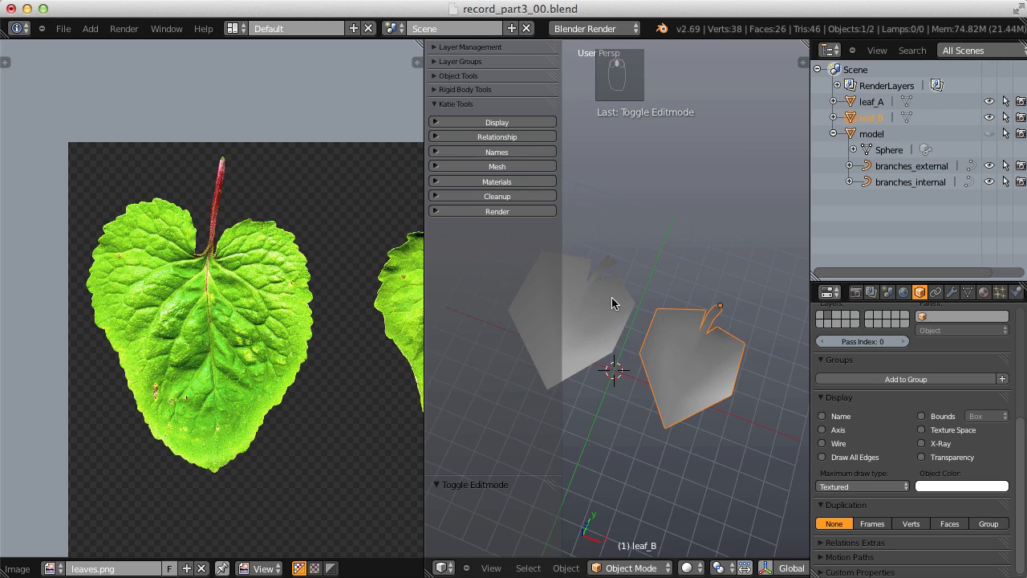
{"action": "right_click", "coordinate": [614, 298], "text": "shift"}
{"action": "middle_click_drag", "start_coordinate": [664, 229], "coordinate": [670, 215]}
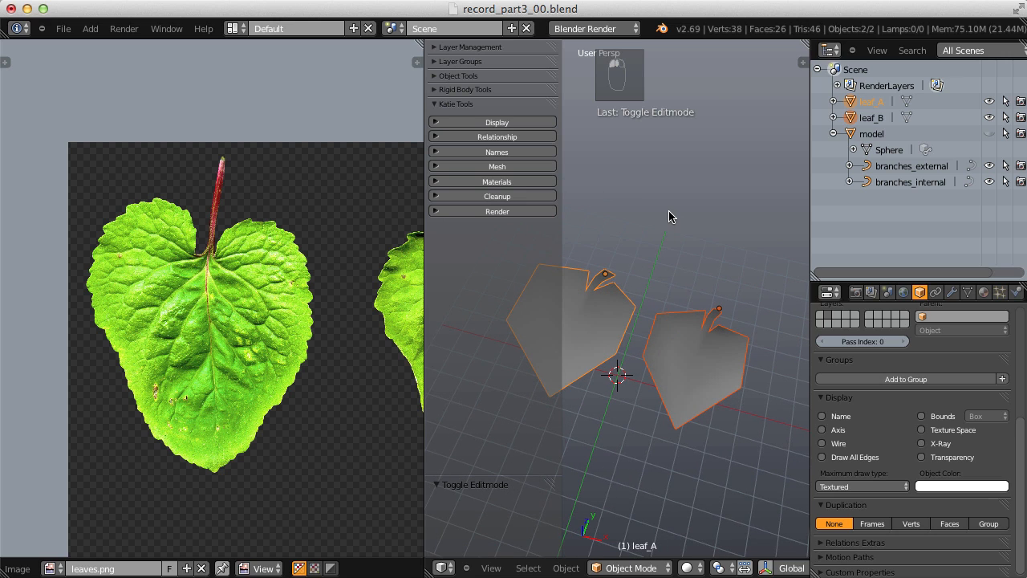
{"action": "key", "text": "ctrl+g"}
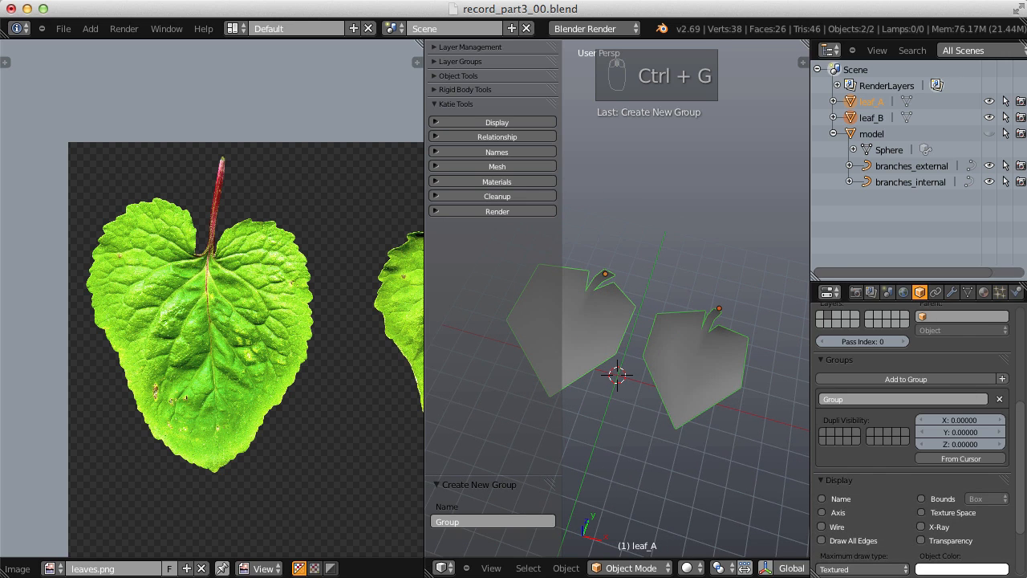
{"action": "left_click_drag", "start_coordinate": [1016, 413], "coordinate": [1013, 391]}
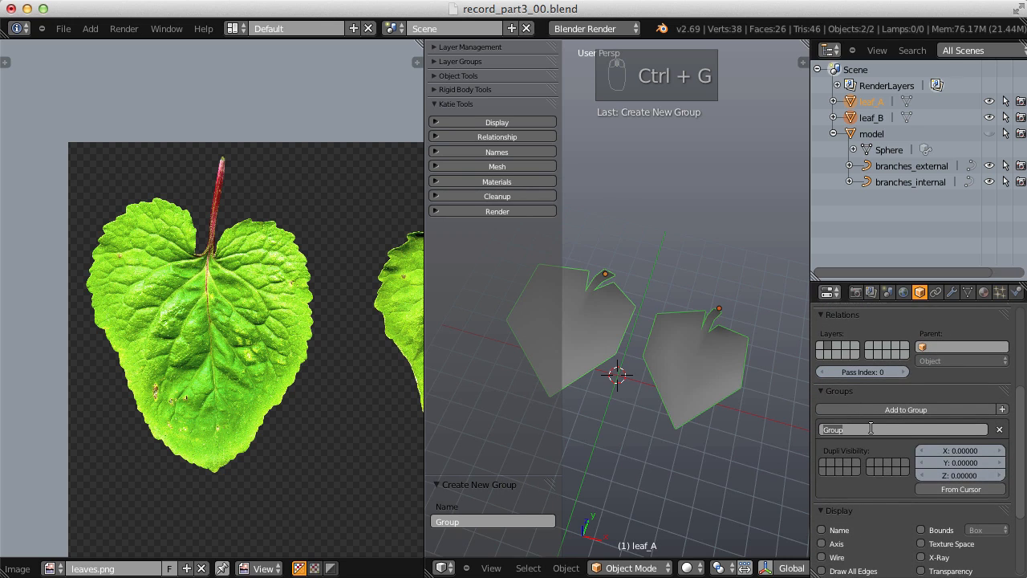
{"action": "type", "text": "s"}
{"action": "key", "text": "Return"}
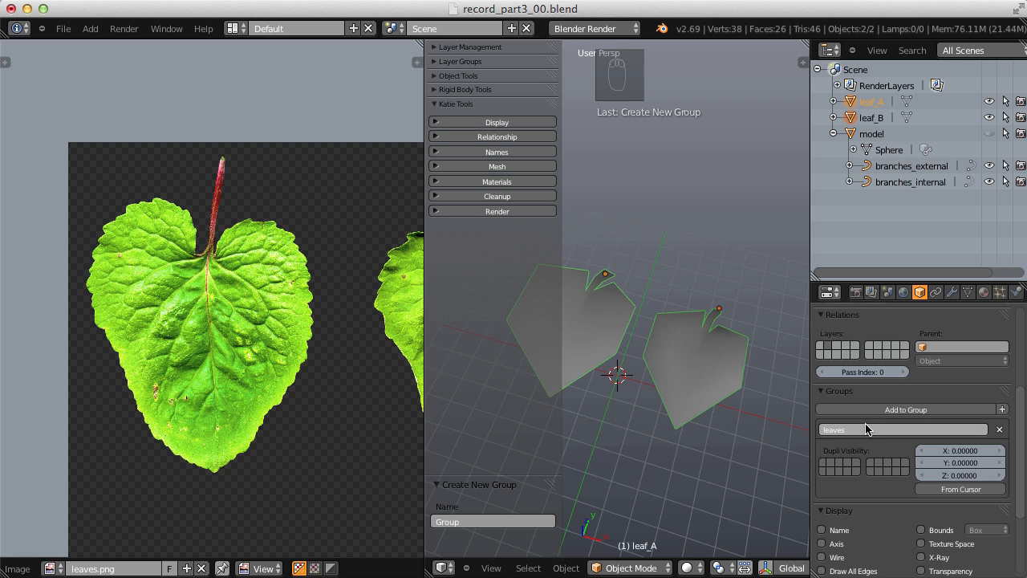
Step: Merge the UV/Image Editor area into the 3D view and open leaf_A's material settings
{"action": "middle_click_drag", "start_coordinate": [678, 387], "coordinate": [645, 334]}
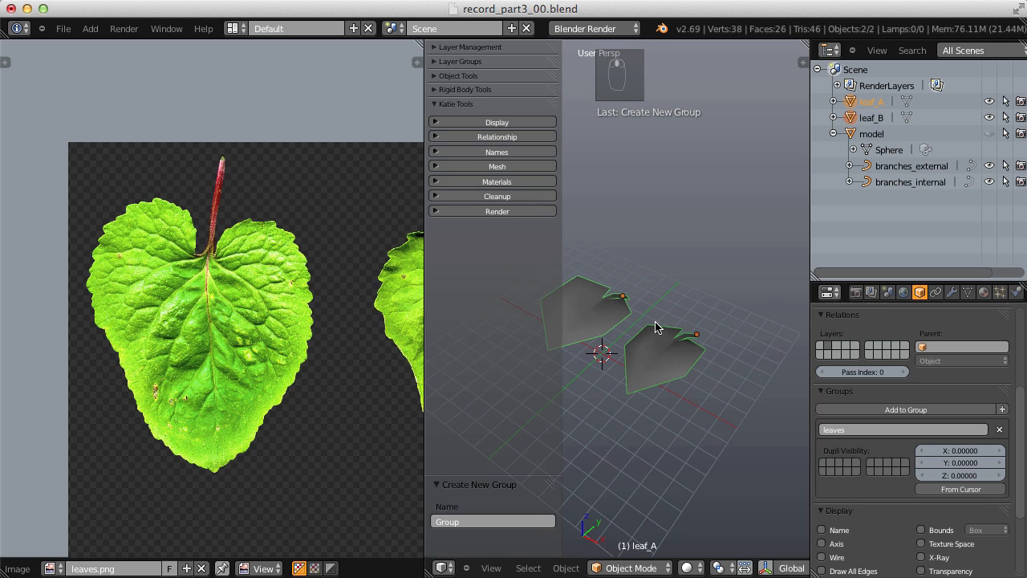
{"action": "middle_click_drag", "start_coordinate": [649, 274], "coordinate": [654, 307]}
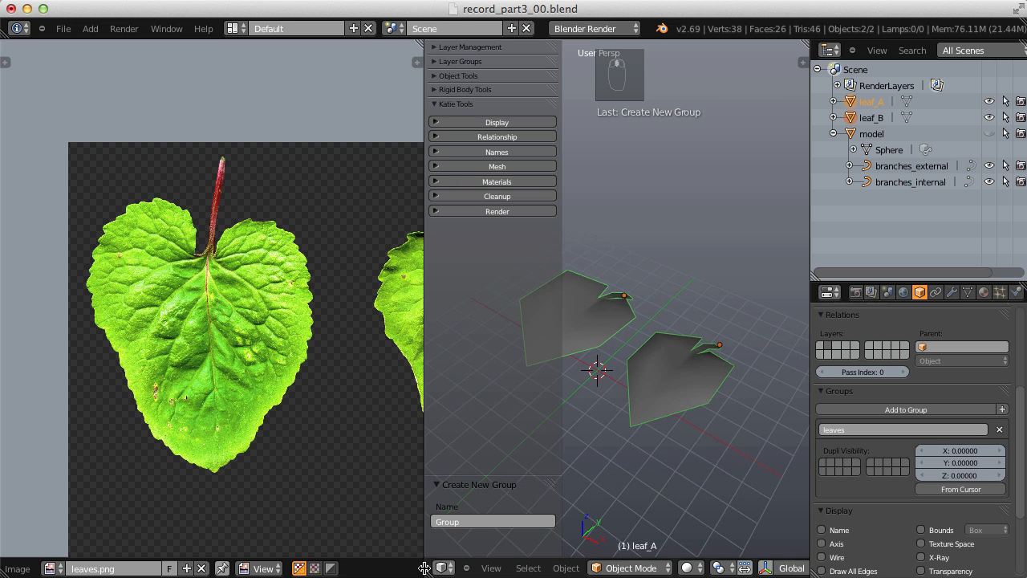
{"action": "left_click_drag", "start_coordinate": [426, 571], "coordinate": [320, 560]}
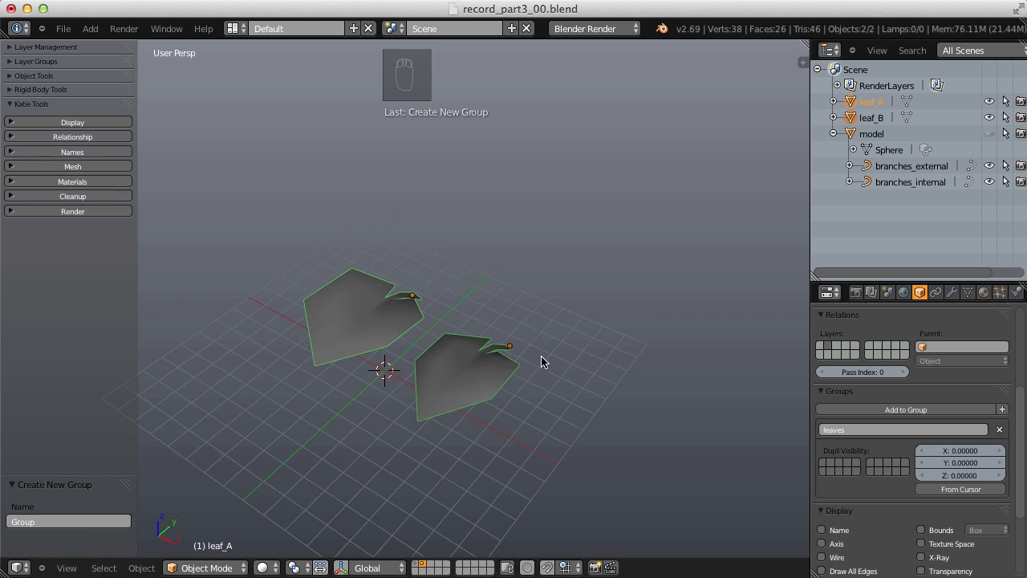
{"action": "left_click", "coordinate": [984, 292]}
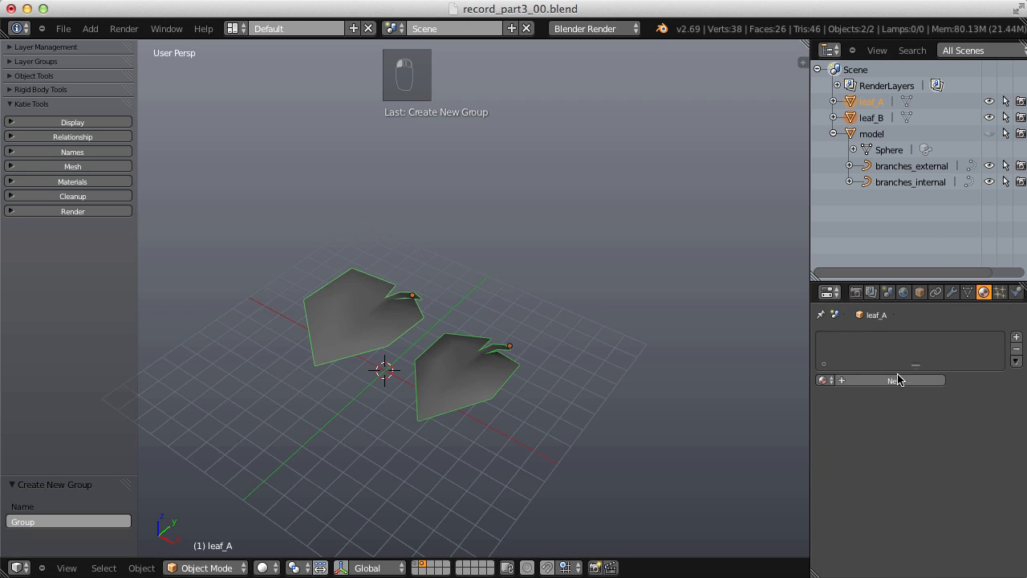
Step: Switch the render engine to Cycles Render and give leaf_A a new material named leaves
{"action": "left_click", "coordinate": [594, 28]}
{"action": "left_click", "coordinate": [579, 77]}
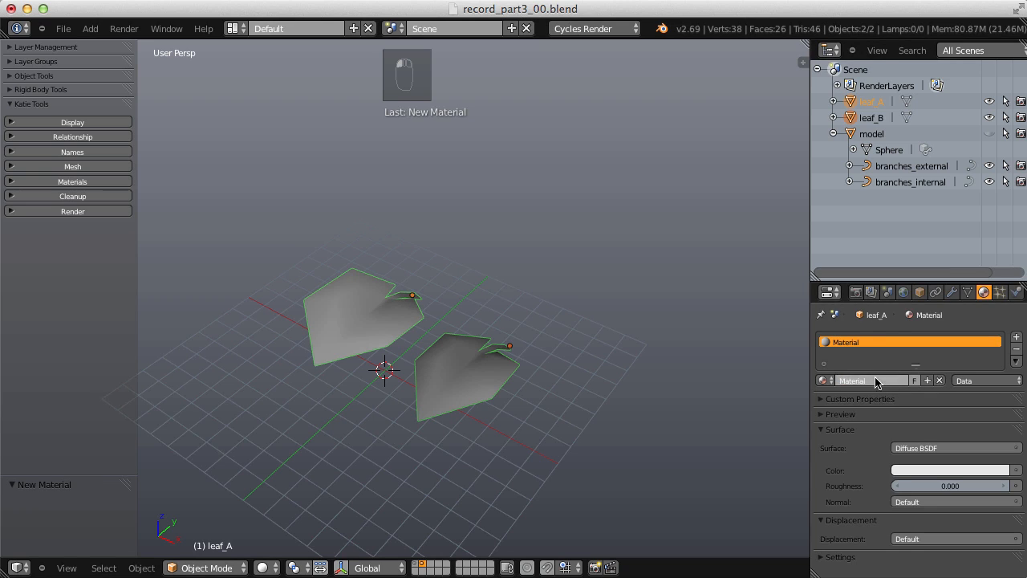
{"action": "left_click", "coordinate": [874, 380]}
{"action": "type", "text": "leaves"}
{"action": "key", "text": "Return"}
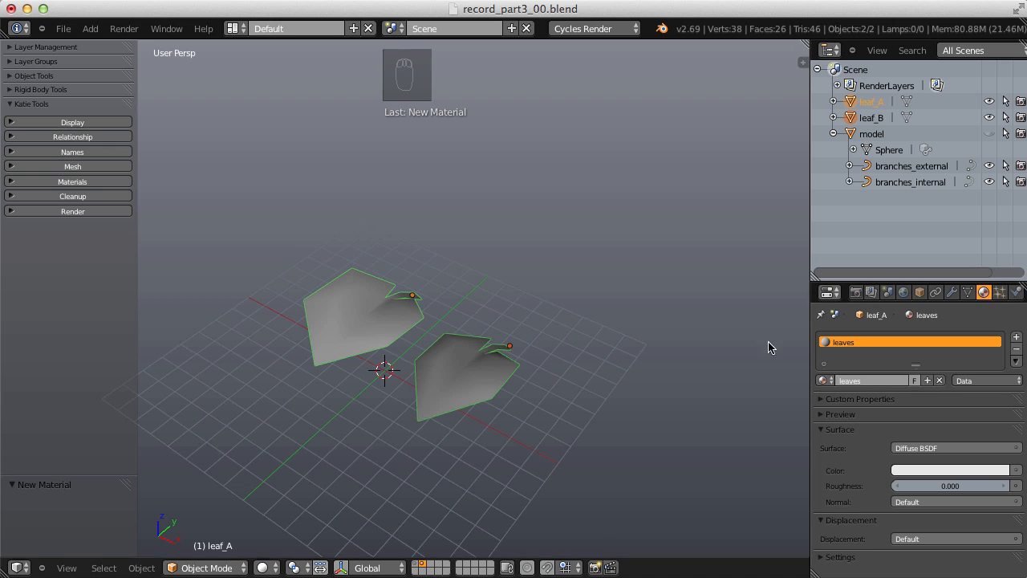
Step: Copy the leaves material to leaf_B and show its nodes in the Node Editor with the sidebar hidden
{"action": "left_click", "coordinate": [1016, 362]}
{"action": "left_click", "coordinate": [967, 376]}
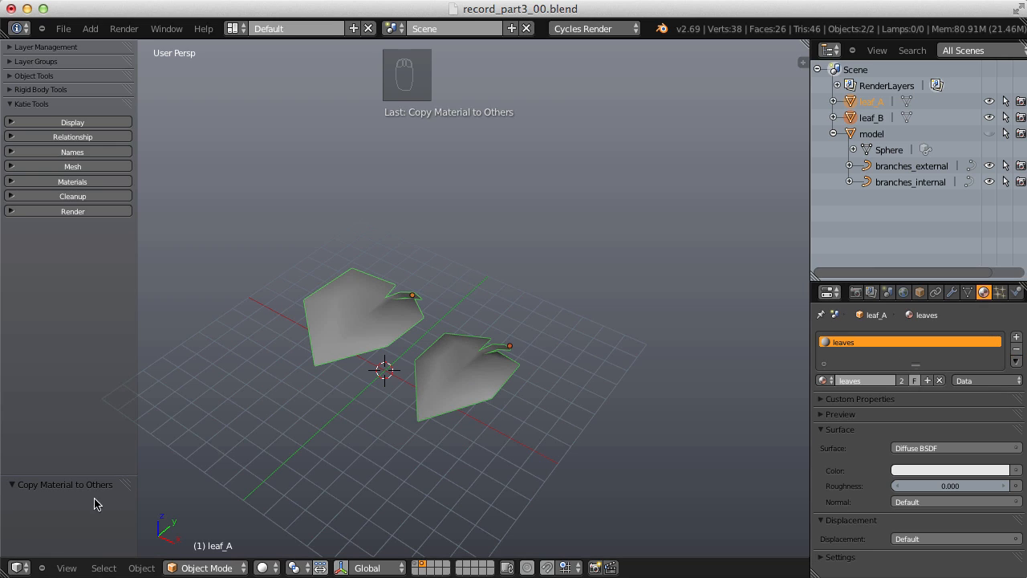
{"action": "left_click", "coordinate": [19, 568]}
{"action": "left_click", "coordinate": [50, 379]}
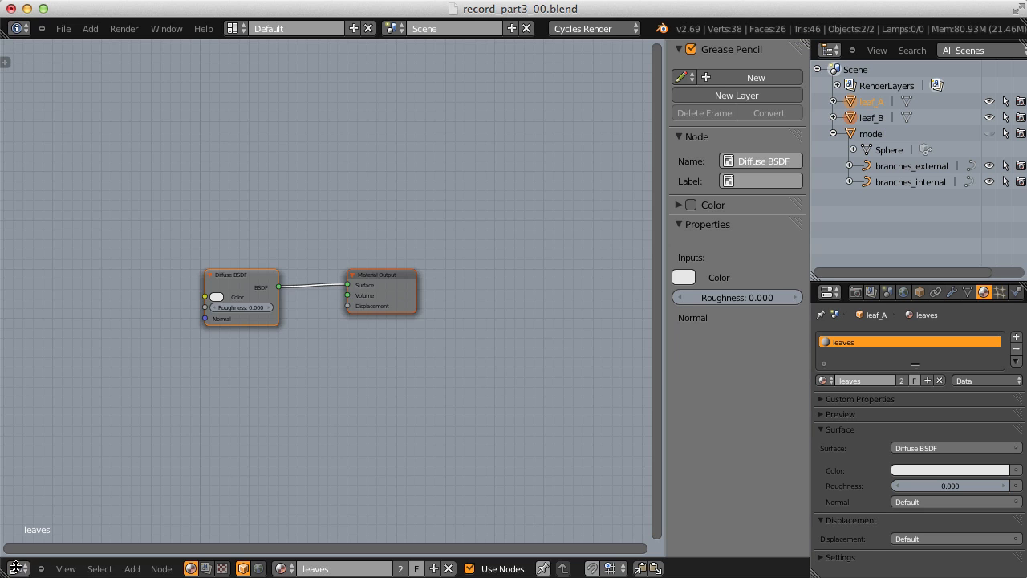
{"action": "key", "text": "n"}
{"action": "scroll", "coordinate": [456, 280], "scroll_direction": "up", "scroll_amount": 2}
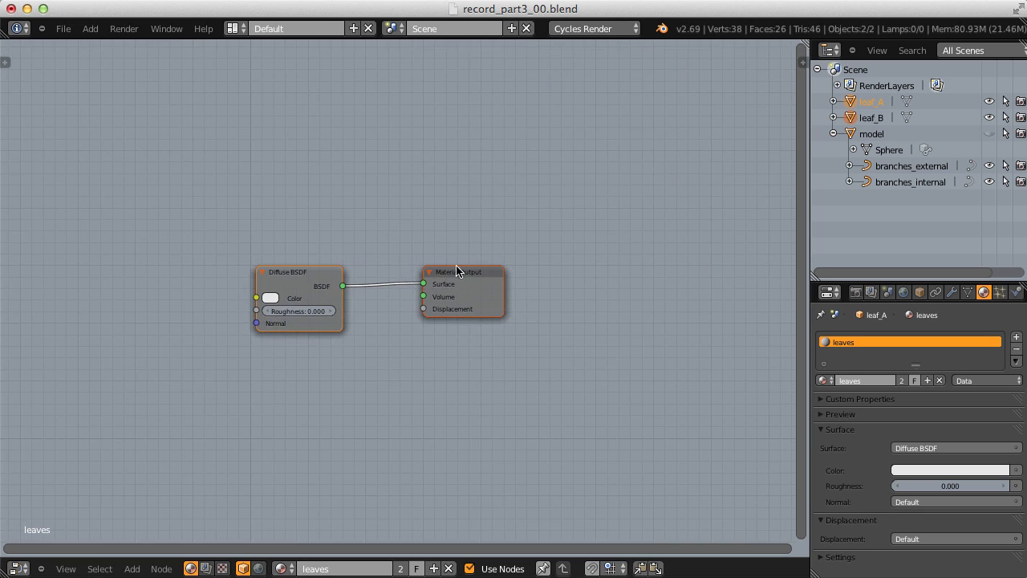
Step: Add a Texture Coordinate node well ahead of the Diffuse BSDF node, leaving room between them
{"action": "middle_click_drag", "start_coordinate": [458, 271], "coordinate": [506, 271]}
{"action": "key", "text": "a"}
{"action": "key", "text": "shift+a"}
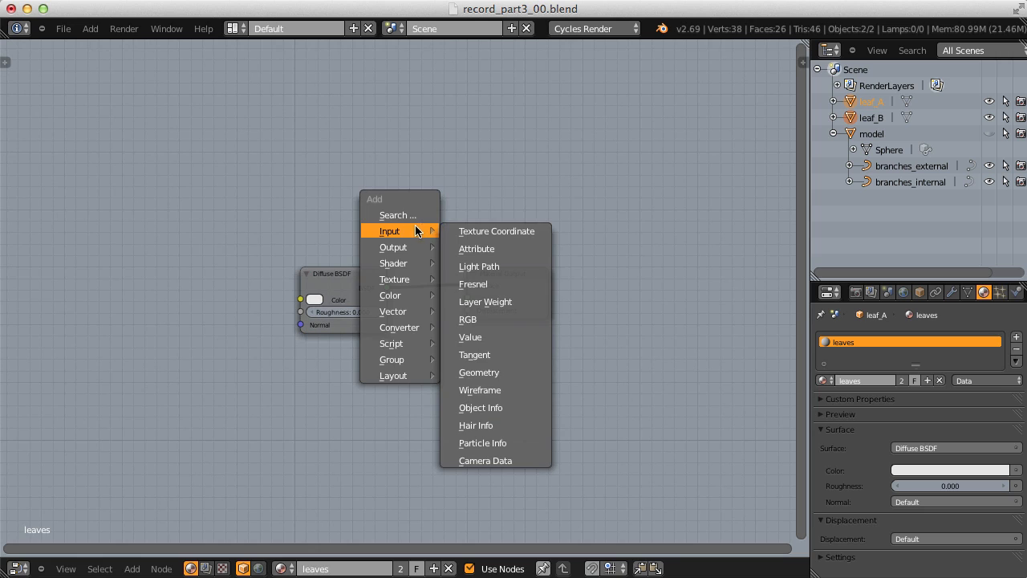
{"action": "left_click", "coordinate": [497, 231]}
{"action": "left_click", "coordinate": [26, 289]}
{"action": "middle_click_drag", "start_coordinate": [181, 236], "coordinate": [390, 215]}
{"action": "left_click_drag", "start_coordinate": [272, 280], "coordinate": [240, 283]}
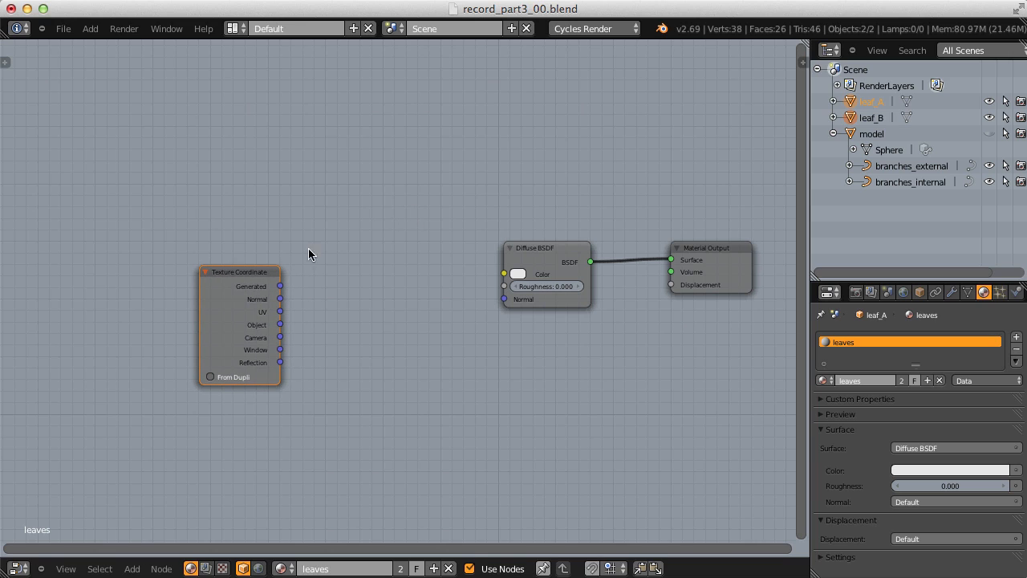
Step: Add an Image Texture node beside the Texture Coordinate node and link the UV output to its Vector input
{"action": "key", "text": "shift+a"}
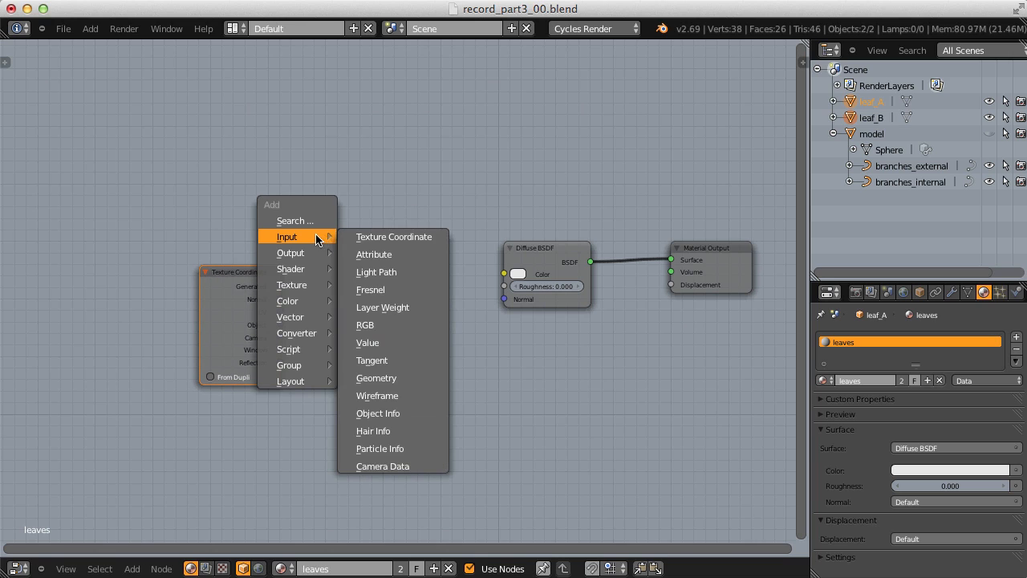
{"action": "mouse_move", "coordinate": [302, 285]}
{"action": "left_click", "coordinate": [385, 285]}
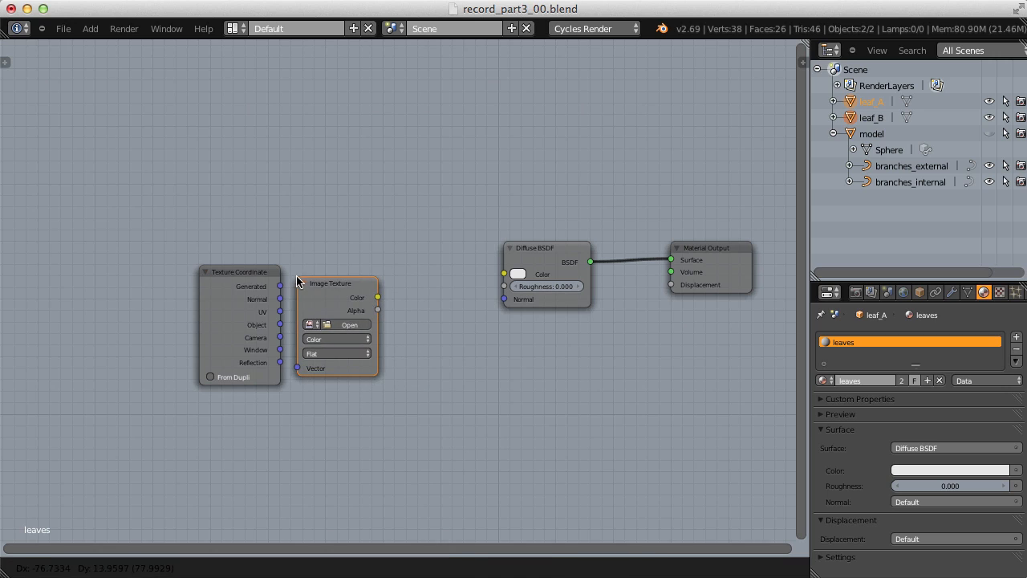
{"action": "left_click", "coordinate": [343, 277]}
{"action": "left_click_drag", "start_coordinate": [279, 313], "coordinate": [300, 371]}
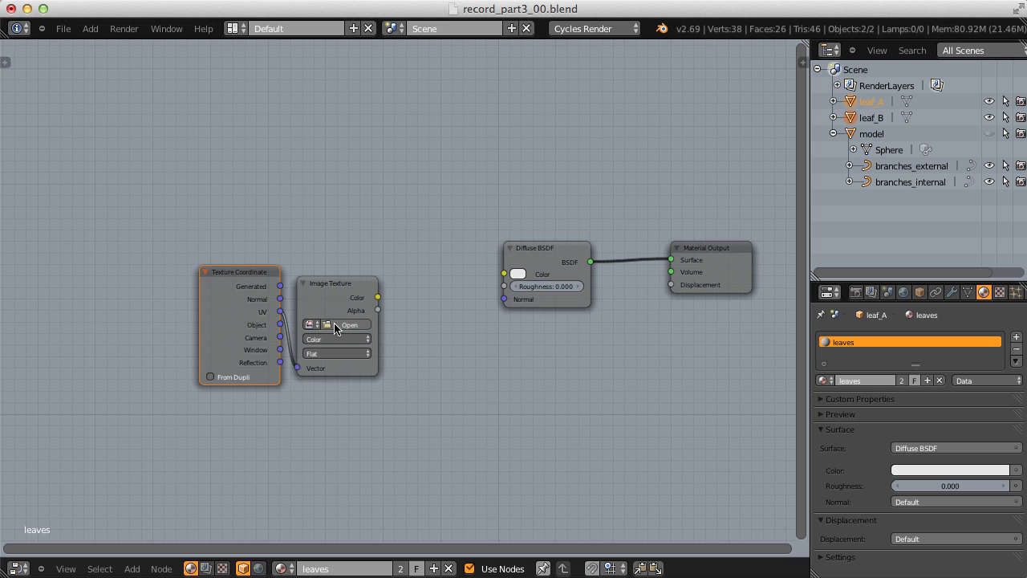
Step: Load leaves.png into the Image Texture node and link its Color output to the Diffuse BSDF's Color input
{"action": "left_click", "coordinate": [310, 324]}
{"action": "left_click", "coordinate": [312, 345]}
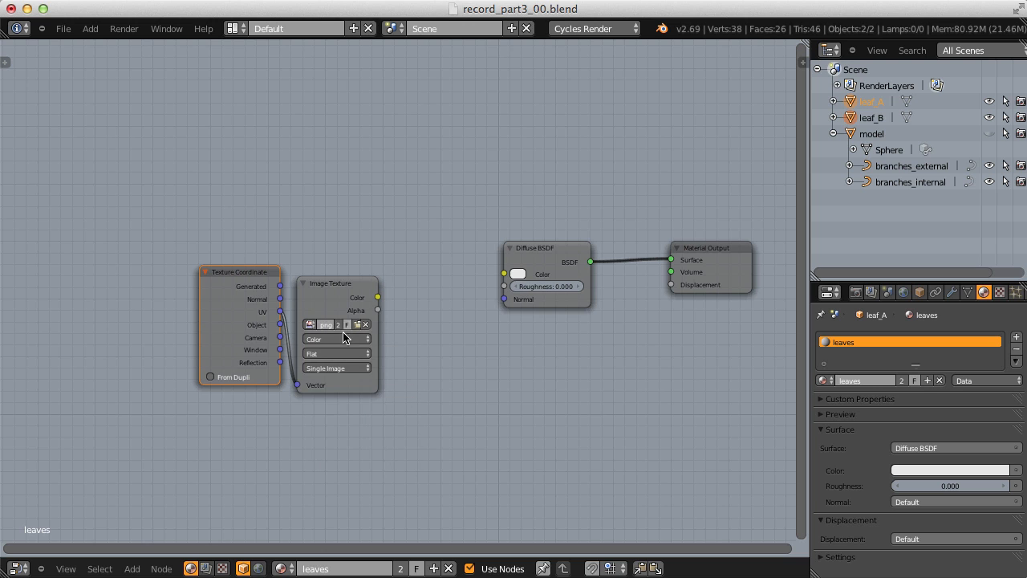
{"action": "middle_click_drag", "start_coordinate": [425, 242], "coordinate": [371, 260]}
{"action": "left_click", "coordinate": [294, 305]}
{"action": "left_click_drag", "start_coordinate": [293, 305], "coordinate": [305, 297]}
{"action": "middle_click_drag", "start_coordinate": [375, 248], "coordinate": [330, 263]}
{"action": "left_click_drag", "start_coordinate": [292, 321], "coordinate": [404, 307]}
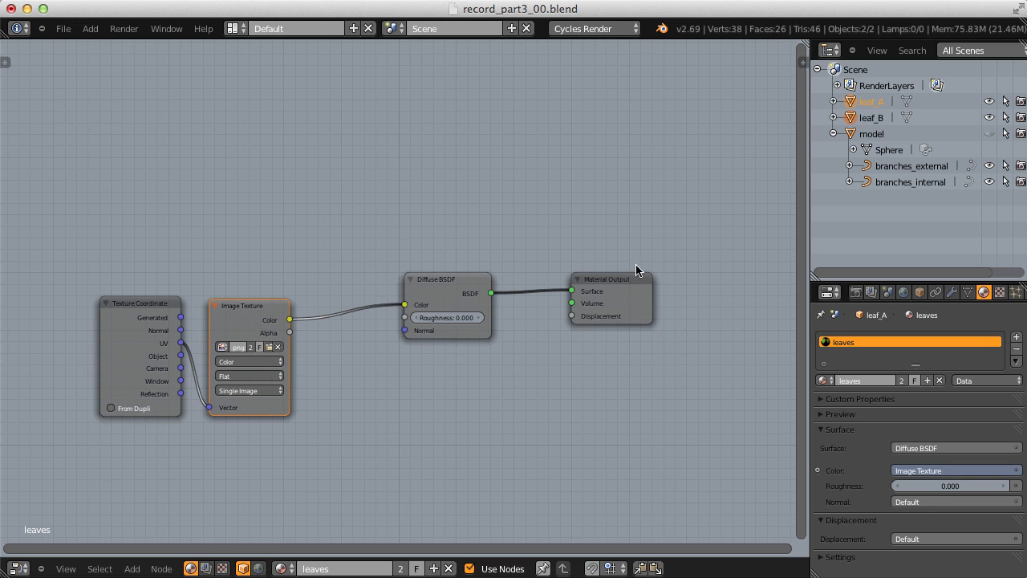
Step: Expand the material preview and add a Transparent BSDF node below the Diffuse BSDF, moving Material Output farther away
{"action": "left_click", "coordinate": [820, 414]}
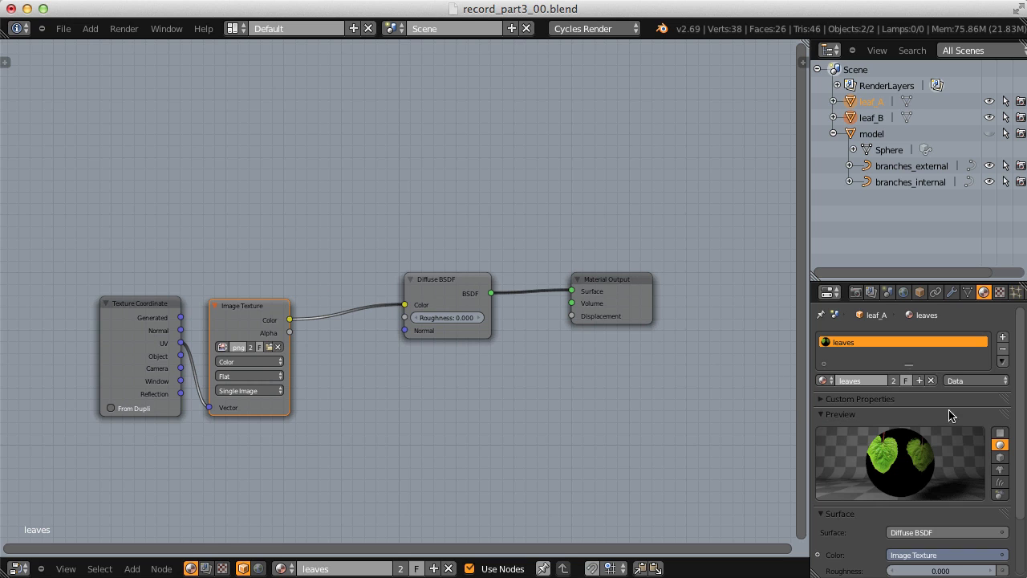
{"action": "scroll", "coordinate": [723, 341], "scroll_direction": "up", "scroll_amount": 1}
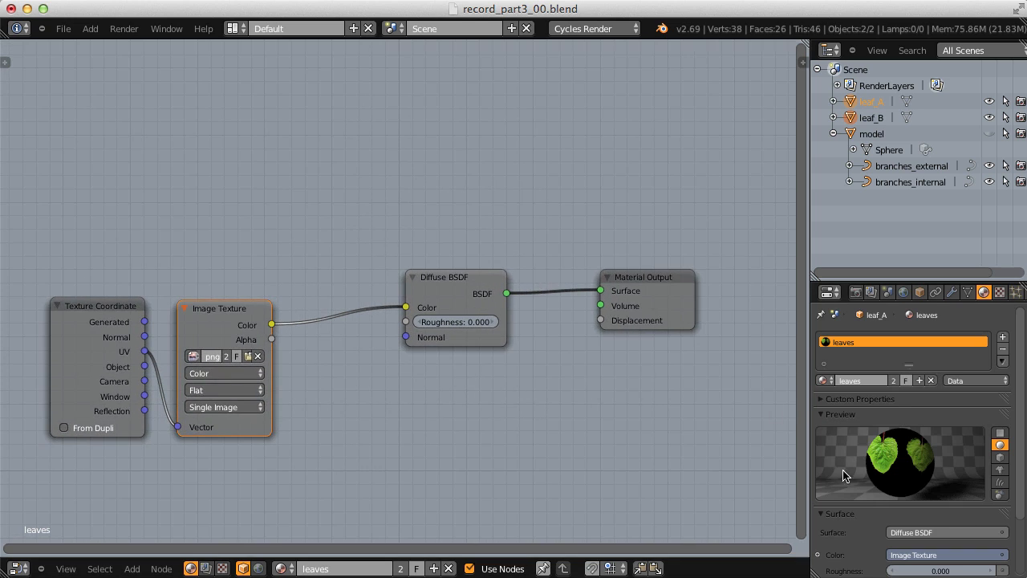
{"action": "middle_click_drag", "start_coordinate": [555, 268], "coordinate": [498, 274]}
{"action": "left_click_drag", "start_coordinate": [595, 282], "coordinate": [733, 284]}
{"action": "key", "text": "shift+a"}
{"action": "mouse_move", "coordinate": [568, 281]}
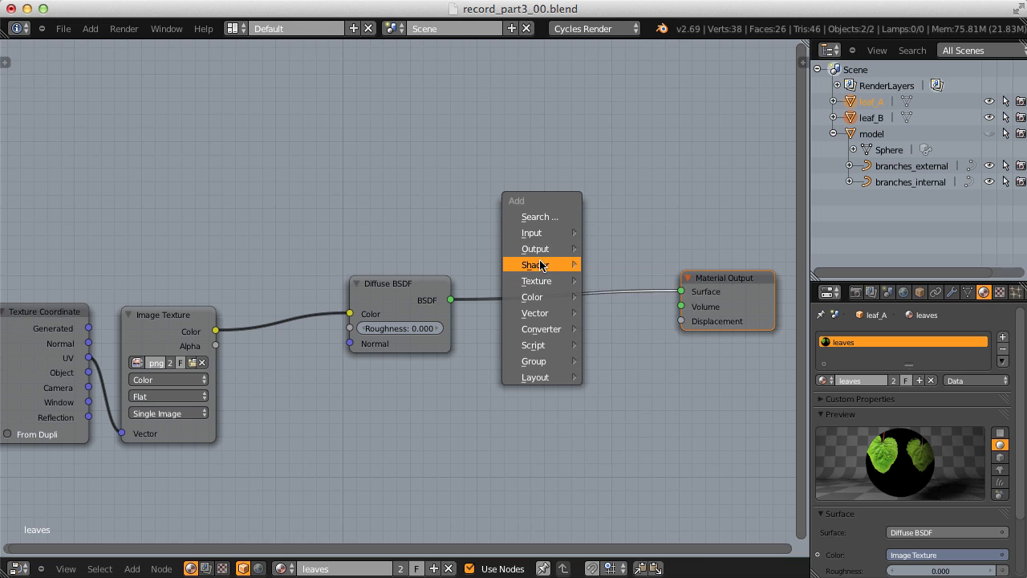
{"action": "left_click", "coordinate": [635, 335]}
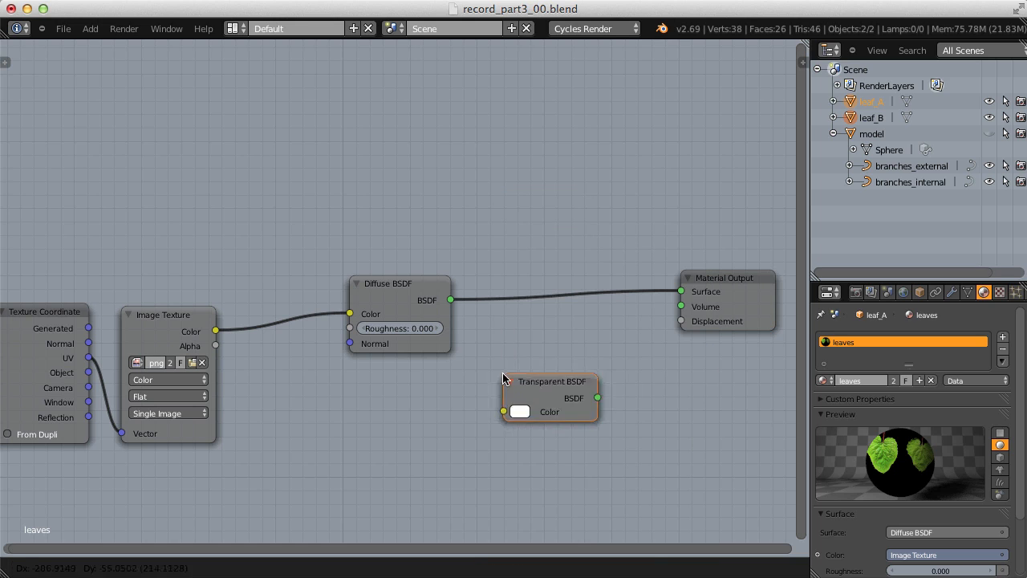
{"action": "left_click", "coordinate": [368, 405]}
Step: Insert a Mix Shader before Material Output with Transparent BSDF first, Diffuse BSDF second and the image's Alpha as Fac
{"action": "key", "text": "shift+a"}
{"action": "mouse_move", "coordinate": [559, 324]}
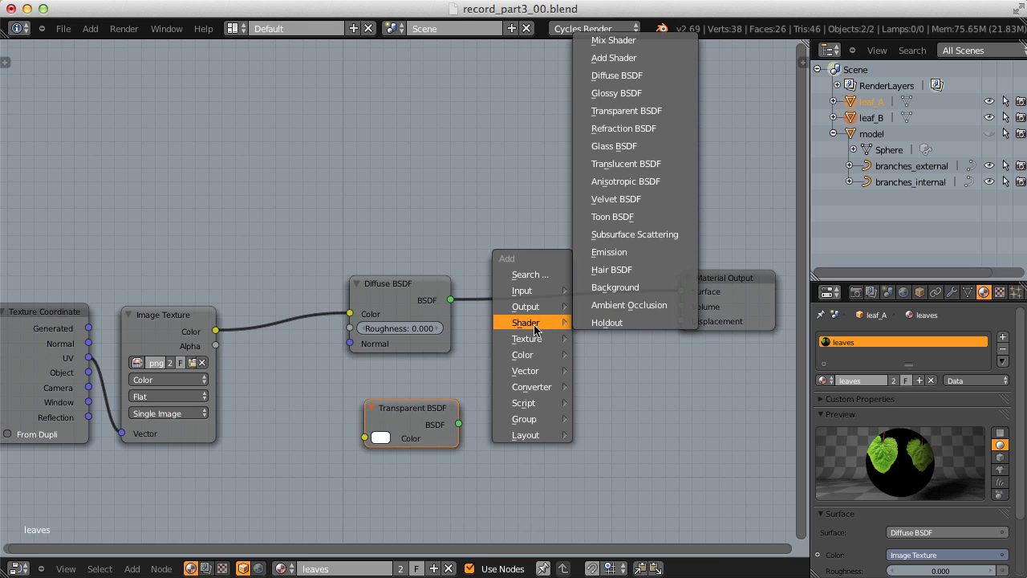
{"action": "left_click", "coordinate": [614, 41]}
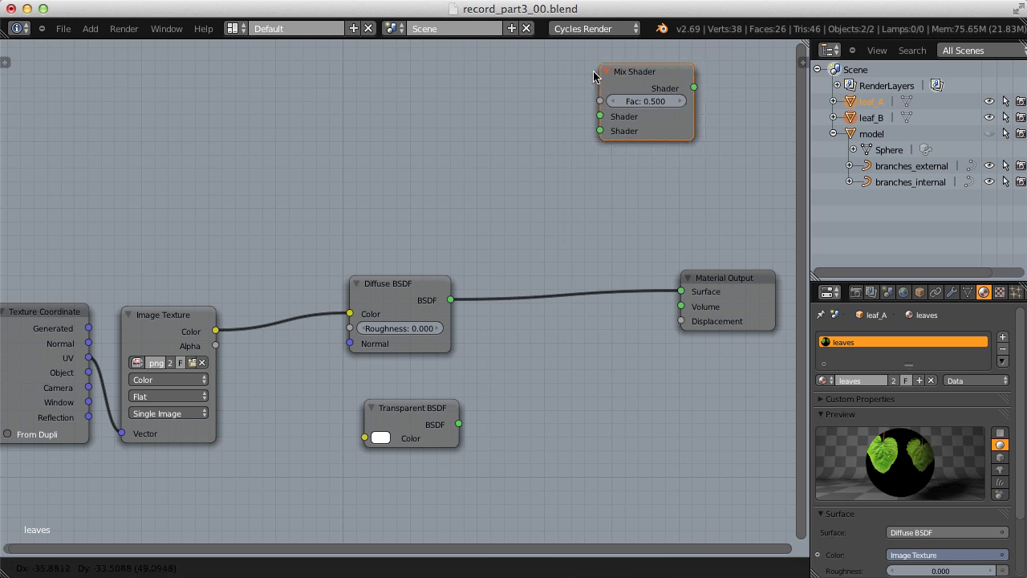
{"action": "left_click", "coordinate": [518, 254]}
{"action": "left_click_drag", "start_coordinate": [418, 426], "coordinate": [556, 294]}
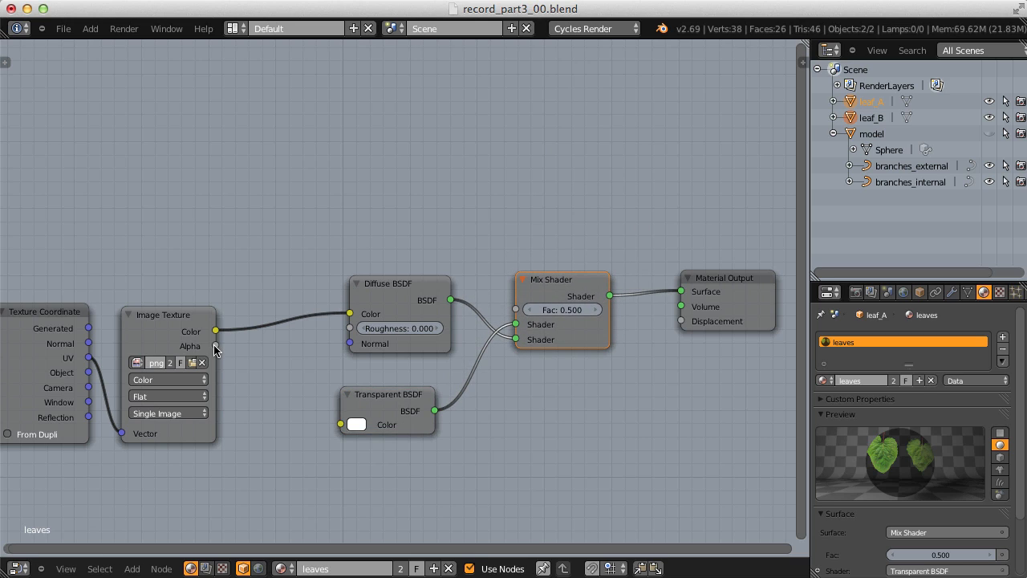
{"action": "left_click_drag", "start_coordinate": [215, 346], "coordinate": [511, 312]}
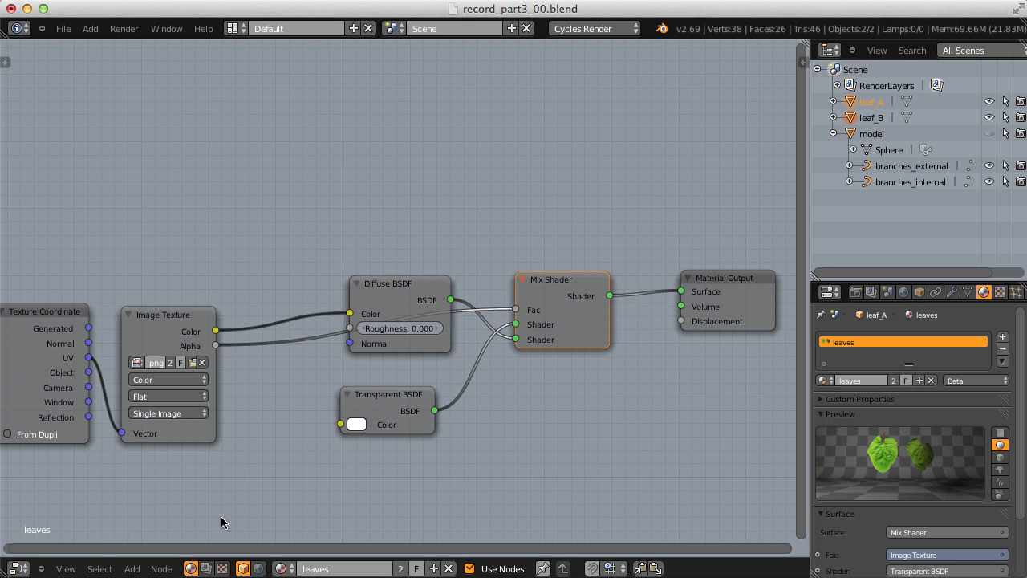
Step: Return the area to the 3D View and show the first layer with the branch-covered rhino up close
{"action": "left_click", "coordinate": [15, 569]}
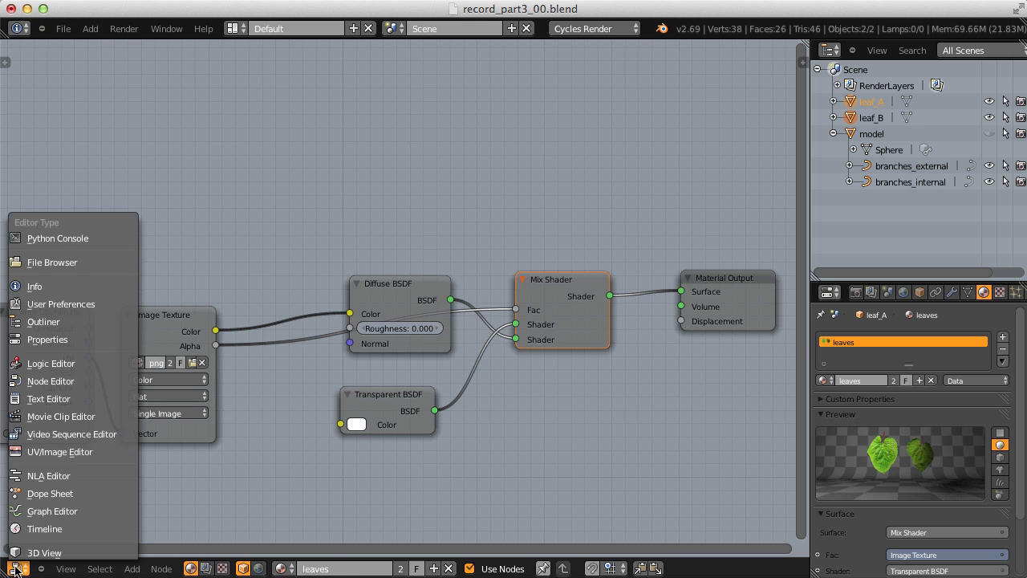
{"action": "left_click", "coordinate": [44, 553]}
{"action": "middle_click_drag", "start_coordinate": [259, 248], "coordinate": [378, 281]}
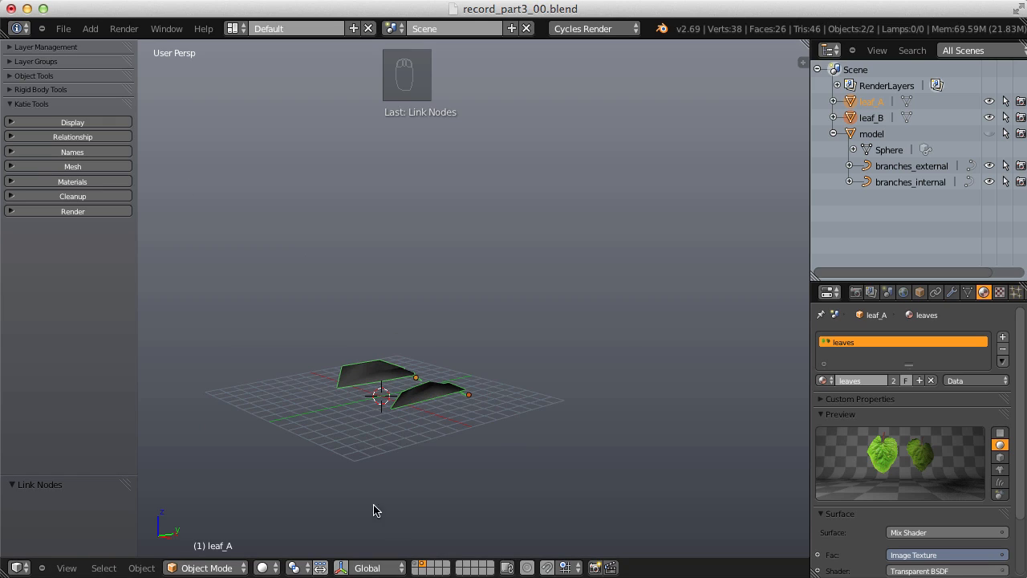
{"action": "left_click", "coordinate": [416, 565]}
{"action": "middle_click_drag", "start_coordinate": [361, 305], "coordinate": [495, 401]}
{"action": "middle_click_drag", "start_coordinate": [581, 294], "coordinate": [502, 321], "text": "shift"}
{"action": "middle_click_drag", "start_coordinate": [473, 329], "coordinate": [582, 332], "text": "ctrl"}
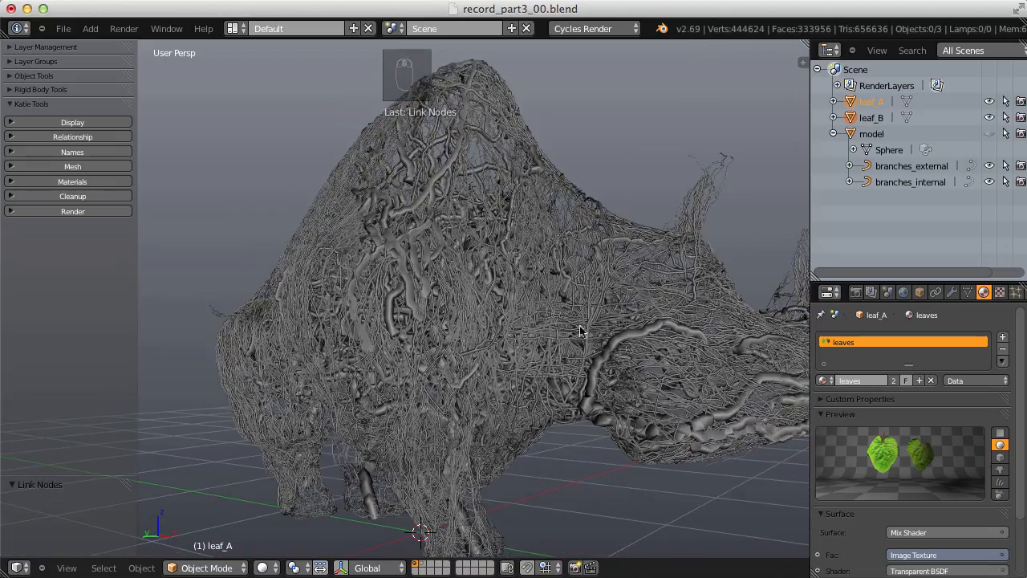
Step: Select the branches_internal object and hide it in the viewport
{"action": "right_click", "coordinate": [632, 345]}
{"action": "right_click", "coordinate": [620, 343]}
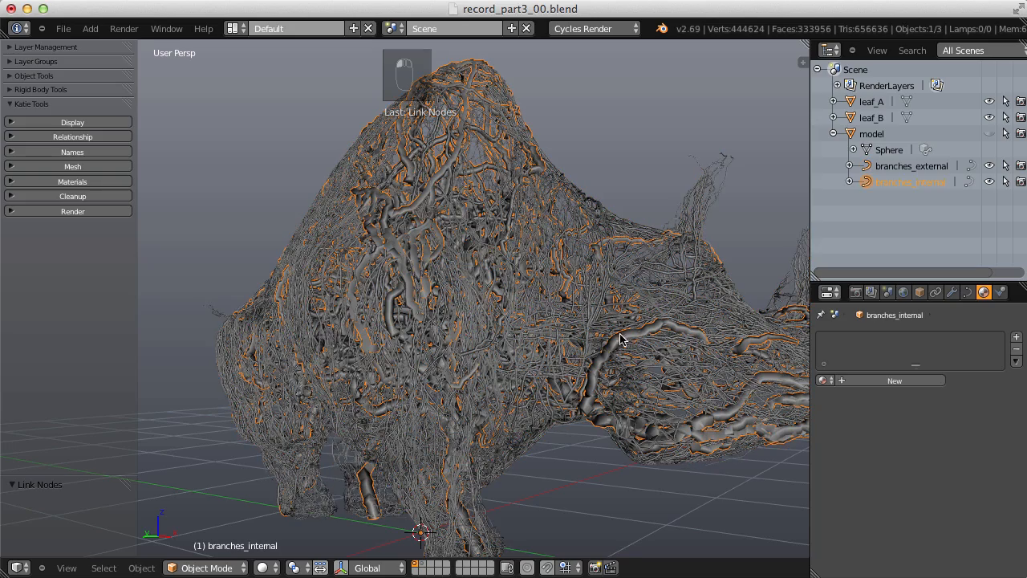
{"action": "left_click", "coordinate": [988, 181]}
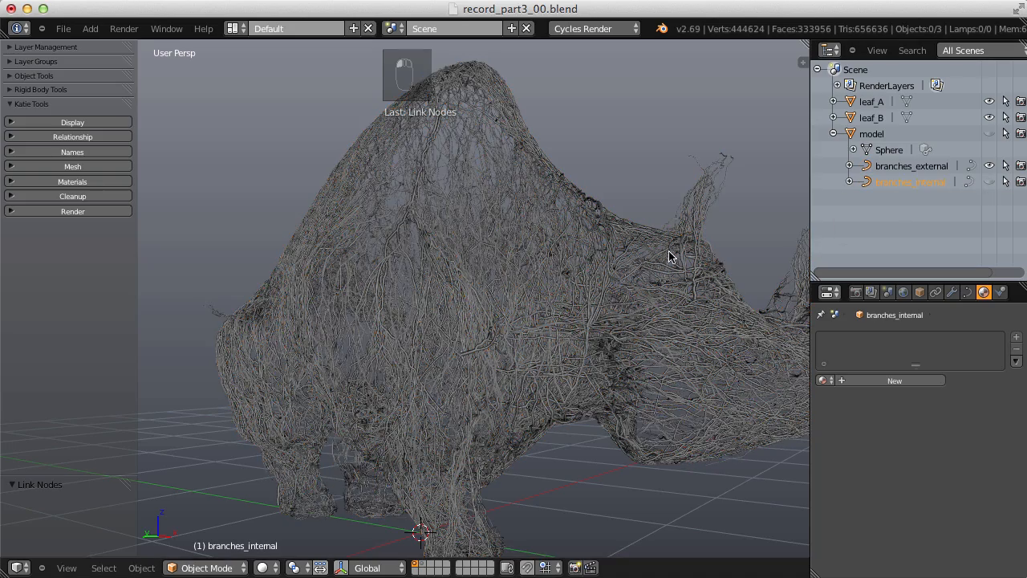
Step: Temporarily show the rhino model mesh and compare it with branches_external by selecting each in turn
{"action": "middle_click_drag", "start_coordinate": [642, 248], "coordinate": [612, 259]}
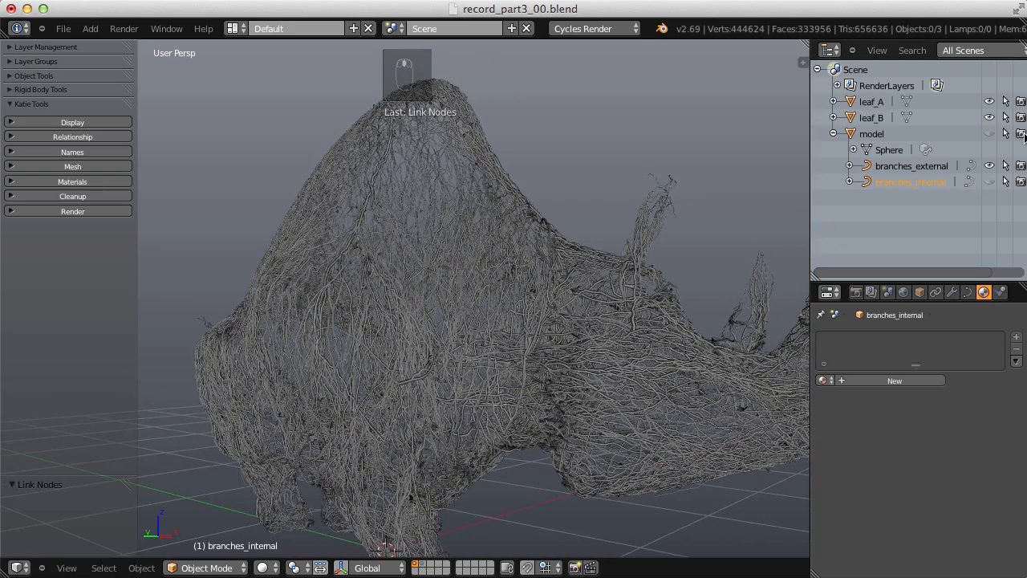
{"action": "left_click", "coordinate": [991, 134]}
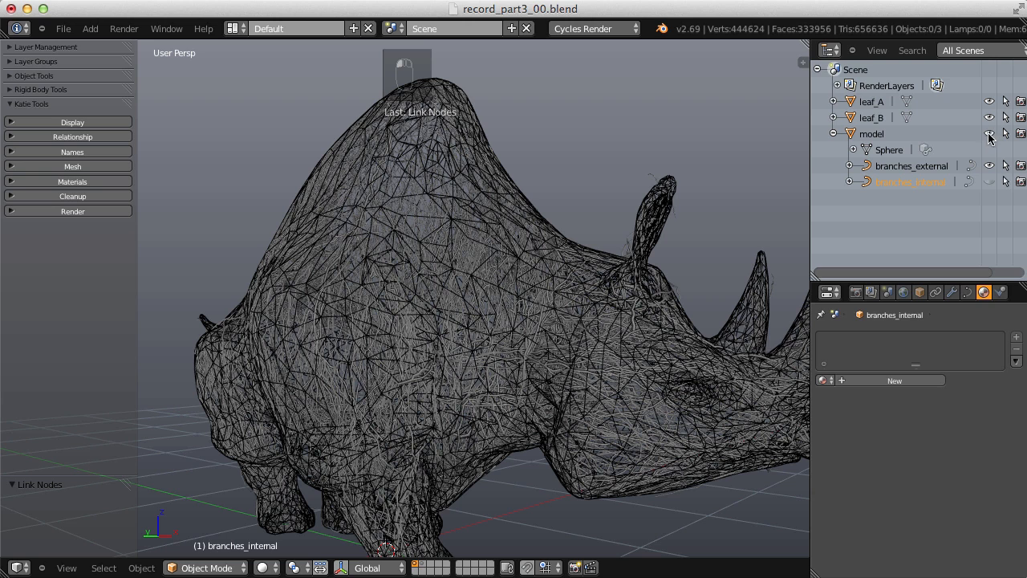
{"action": "left_click", "coordinate": [874, 134]}
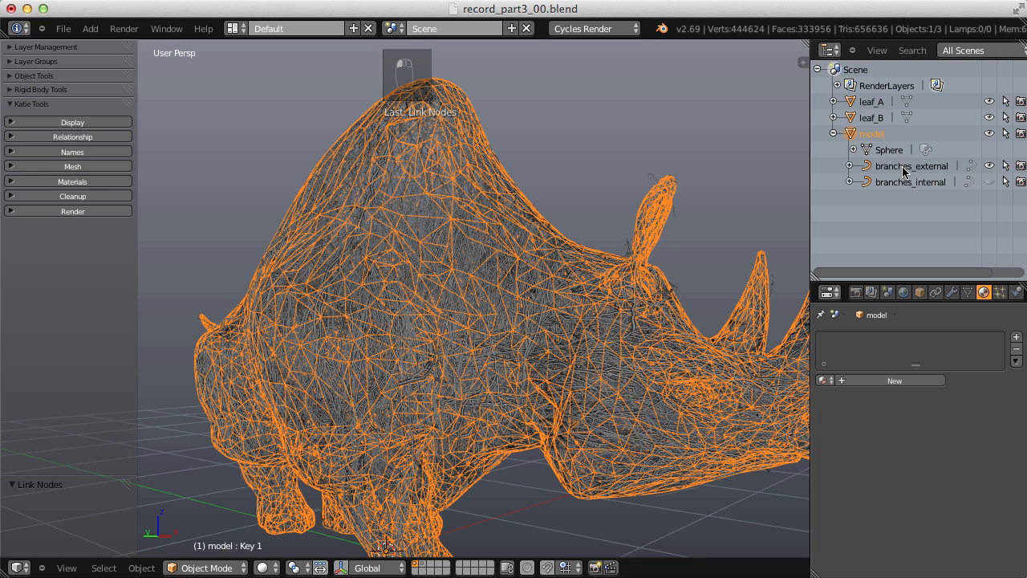
{"action": "left_click", "coordinate": [904, 168]}
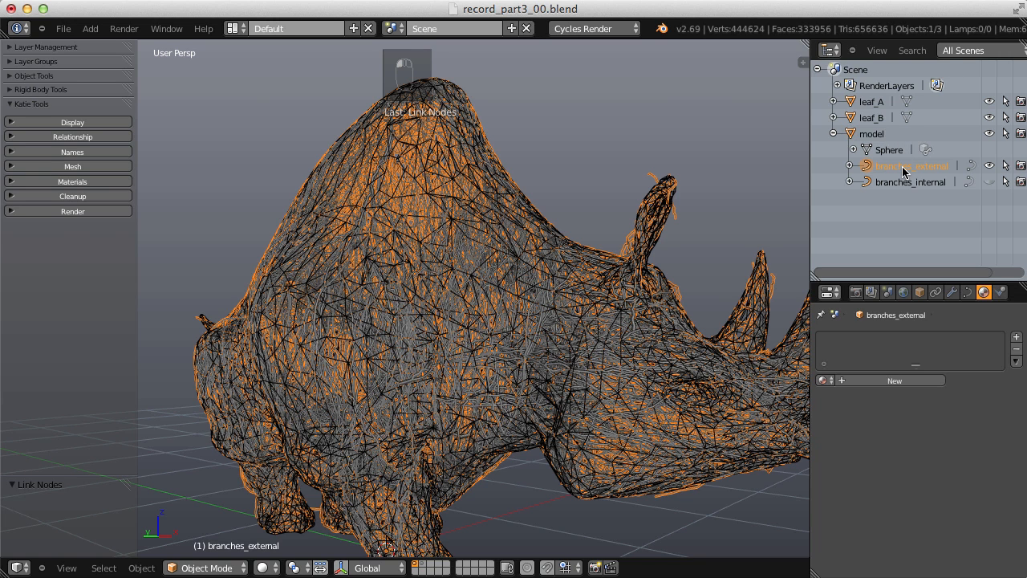
{"action": "left_click", "coordinate": [878, 136]}
{"action": "left_click", "coordinate": [893, 166]}
{"action": "left_click", "coordinate": [880, 135]}
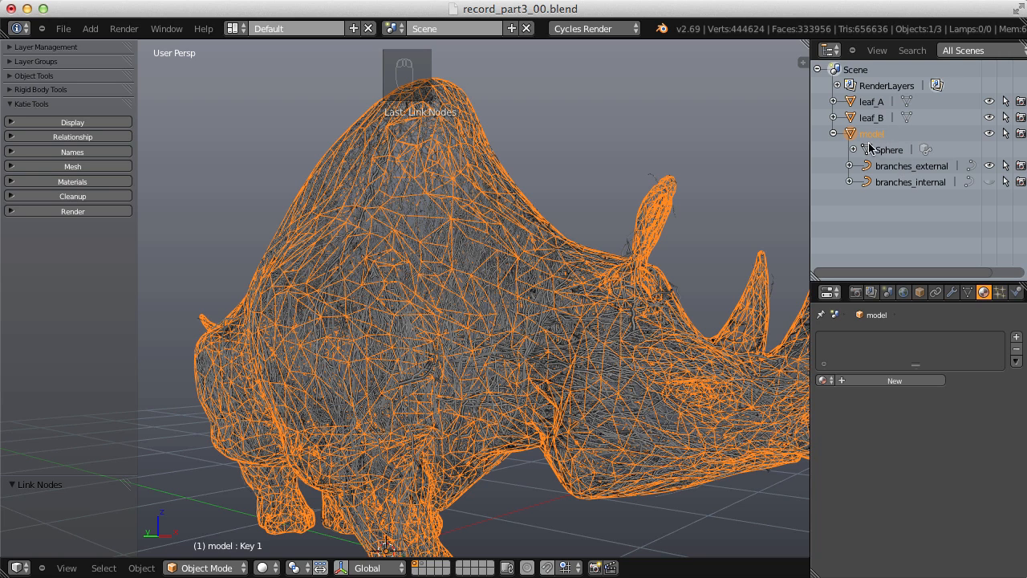
{"action": "left_click", "coordinate": [990, 134]}
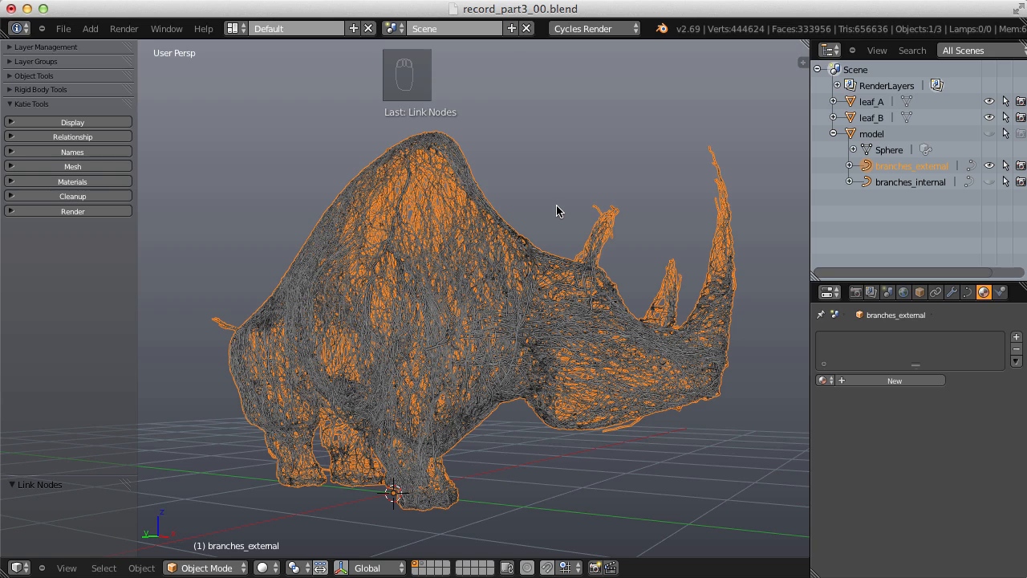
Step: Convert the branches_external curve object to a mesh and add a new particle system to it
{"action": "key", "text": "alt+c"}
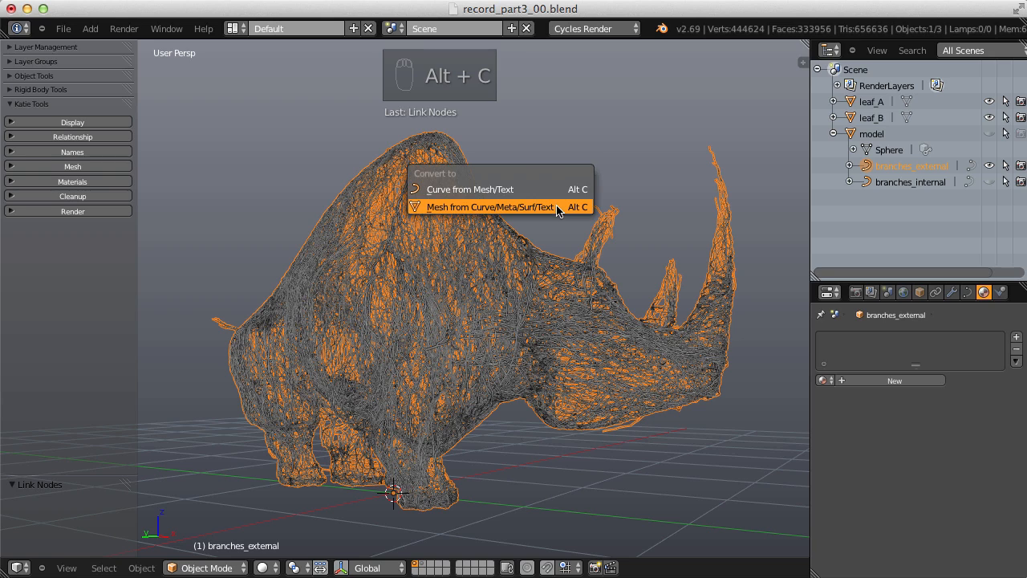
{"action": "left_click", "coordinate": [515, 208]}
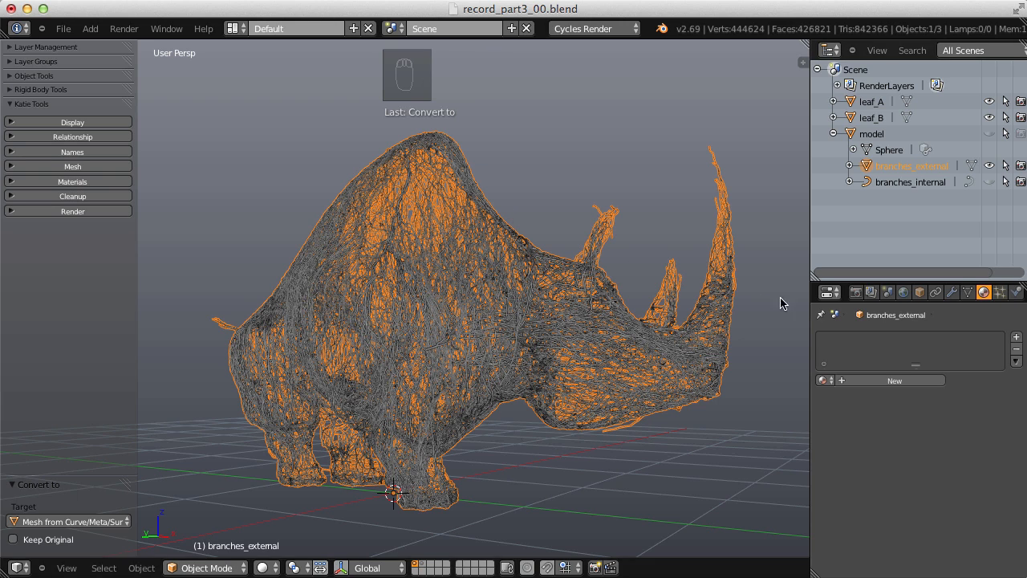
{"action": "left_click", "coordinate": [999, 292]}
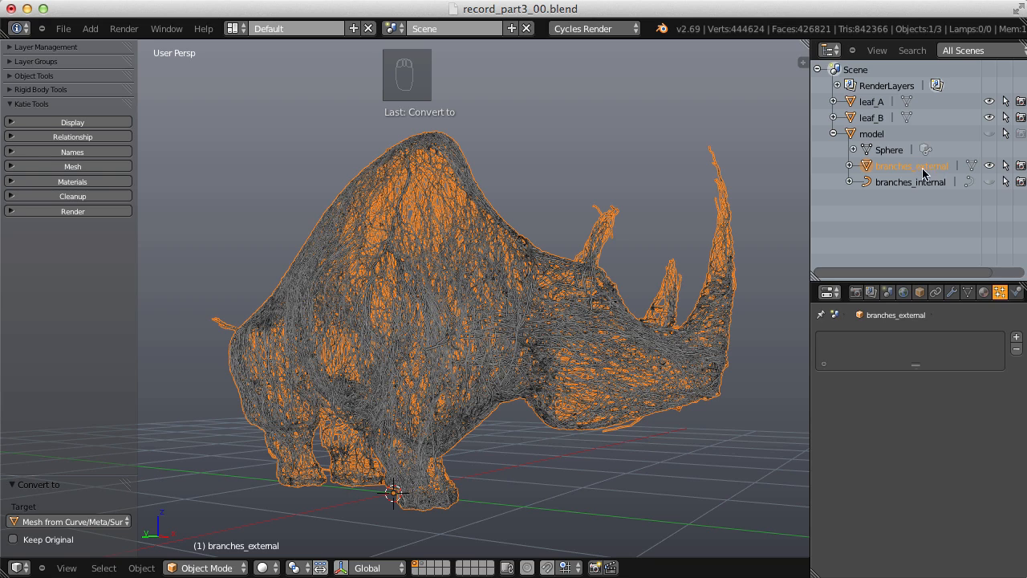
{"action": "left_click", "coordinate": [1016, 338]}
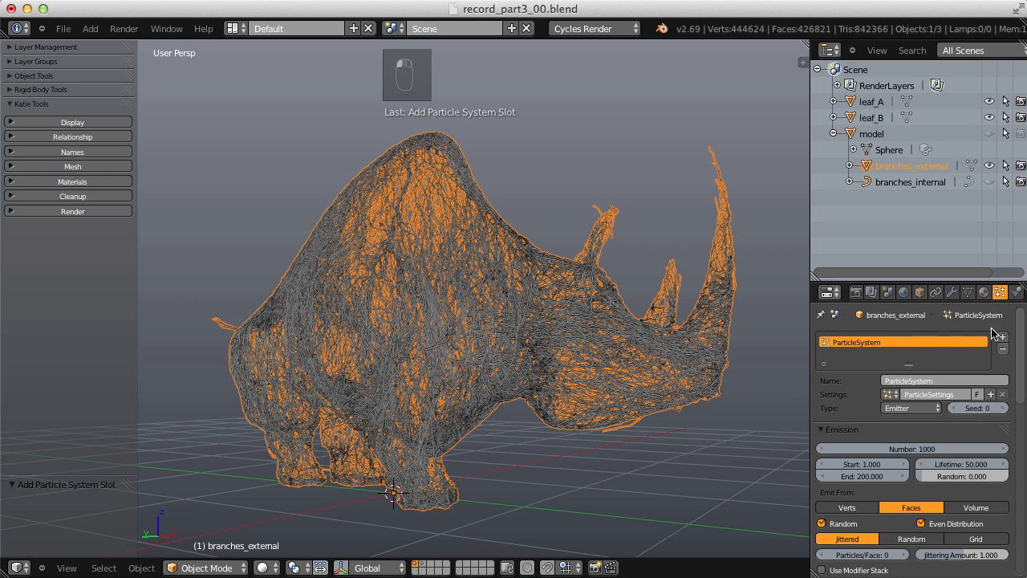
Step: Name the new particle system "leaves" and its settings datablock "leaves_PS"
{"action": "type", "text": "leaves"}
{"action": "key", "text": "Return"}
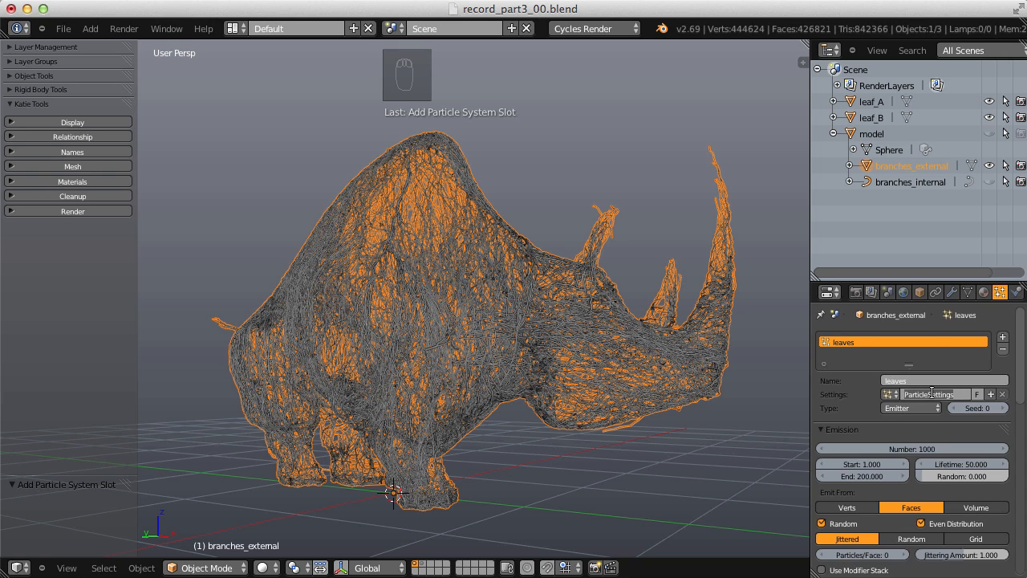
{"action": "double_click", "coordinate": [932, 392]}
{"action": "type", "text": "leaves_PS"}
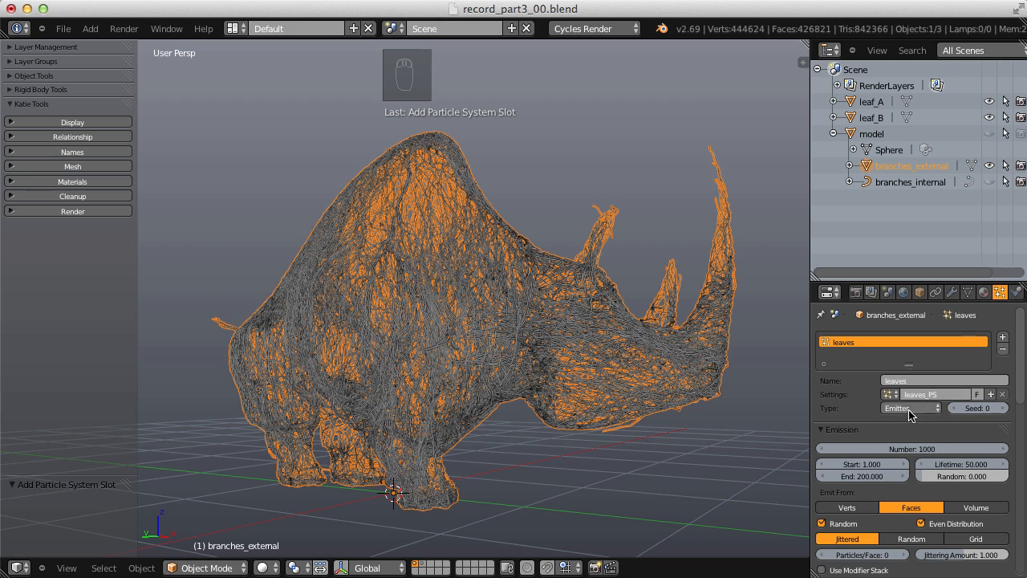
Step: Change the leaves particle system to the Hair type and set its hair length to 0.2
{"action": "left_click", "coordinate": [909, 408]}
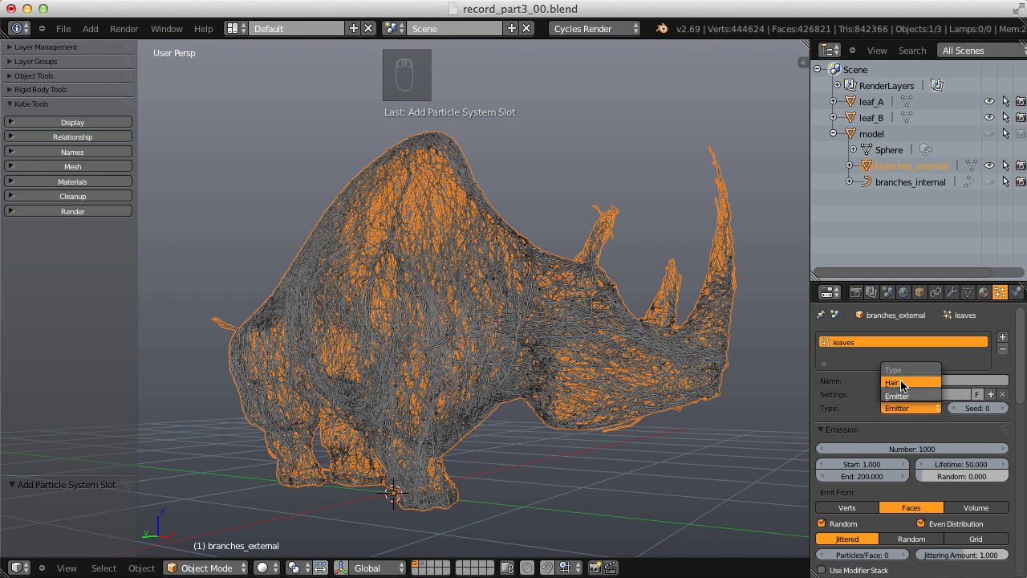
{"action": "left_click", "coordinate": [901, 383]}
{"action": "left_click_drag", "start_coordinate": [902, 282], "coordinate": [903, 209]}
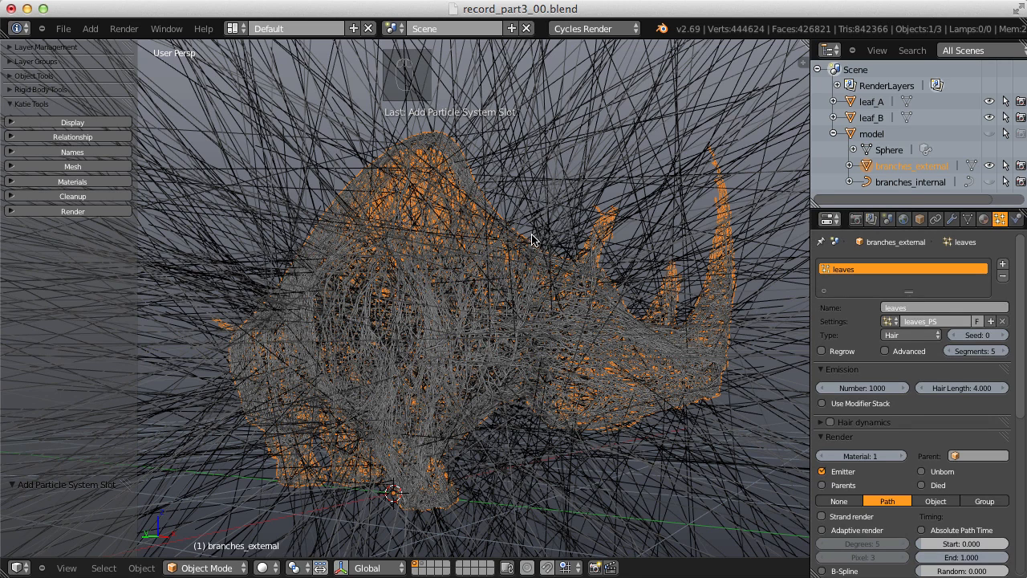
{"action": "left_click", "coordinate": [955, 388]}
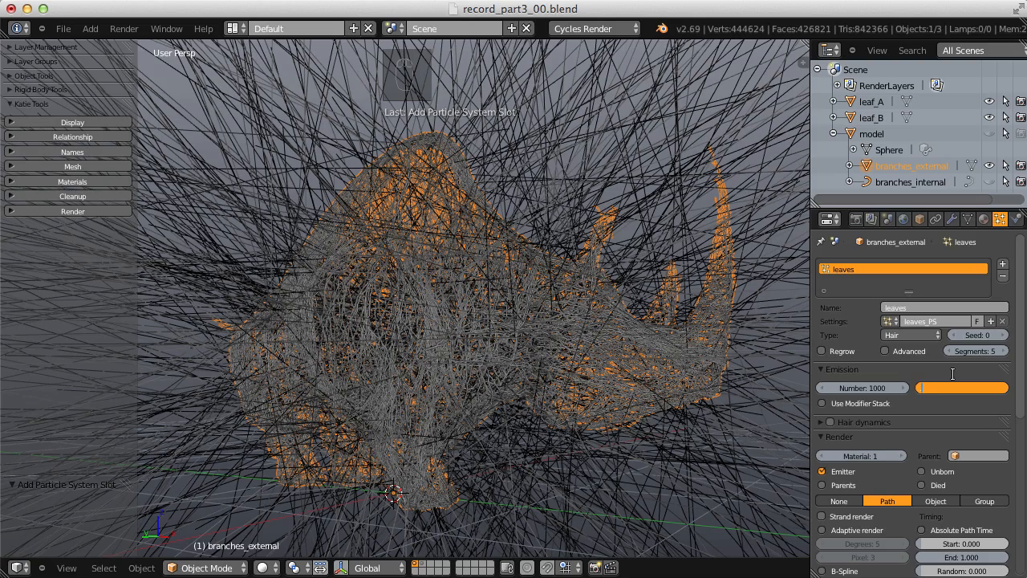
{"action": "type", "text": ".2"}
{"action": "key", "text": "Return"}
{"action": "middle_click_drag", "start_coordinate": [567, 245], "coordinate": [722, 266]}
{"action": "scroll", "coordinate": [592, 247], "scroll_direction": "up", "scroll_amount": 1}
Step: Render the hair particles as a Group with leaves as the dupli group, and check the leaves on the branches up close
{"action": "left_click_drag", "start_coordinate": [1024, 257], "coordinate": [1024, 314]}
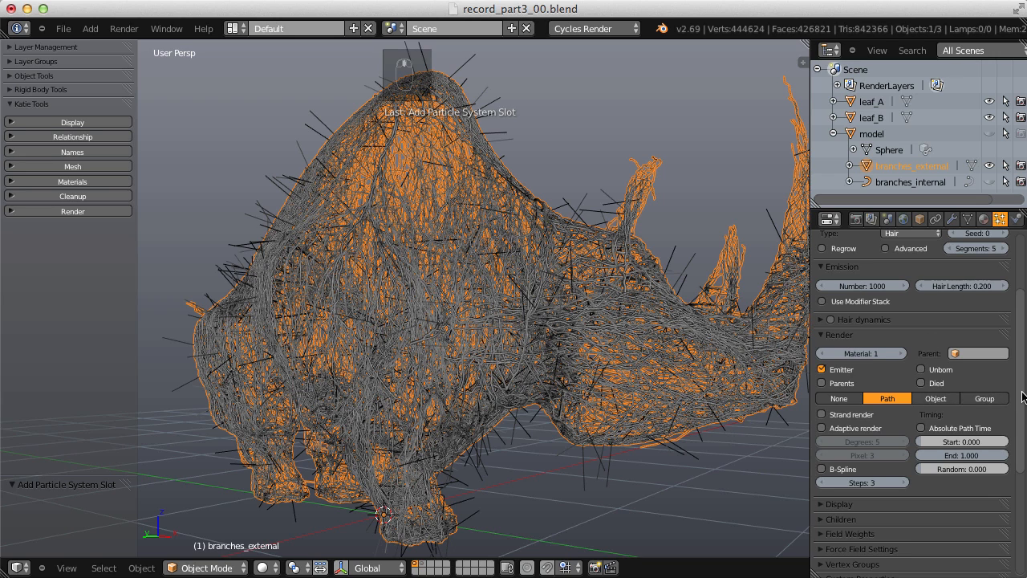
{"action": "left_click", "coordinate": [936, 398]}
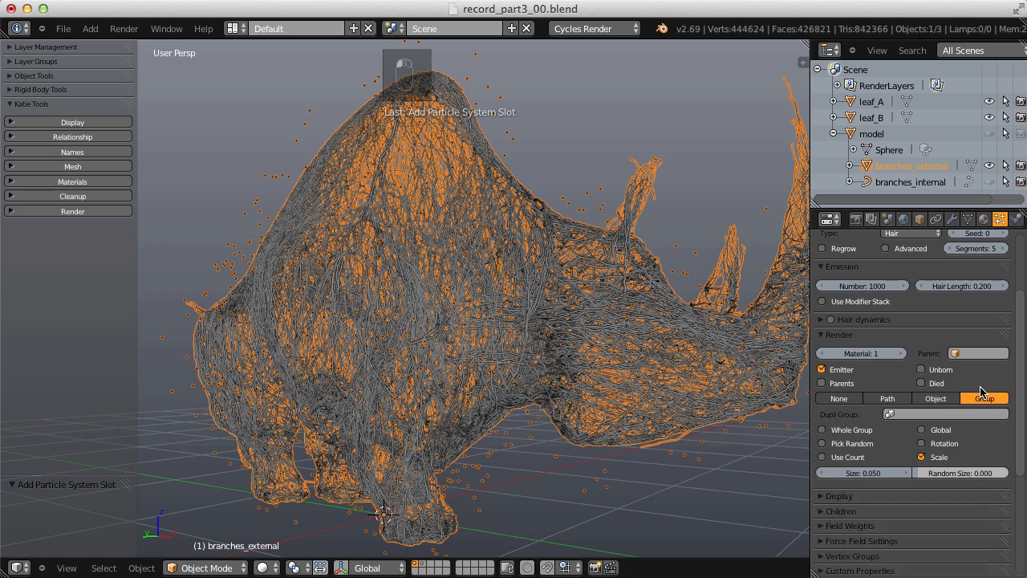
{"action": "left_click", "coordinate": [984, 398]}
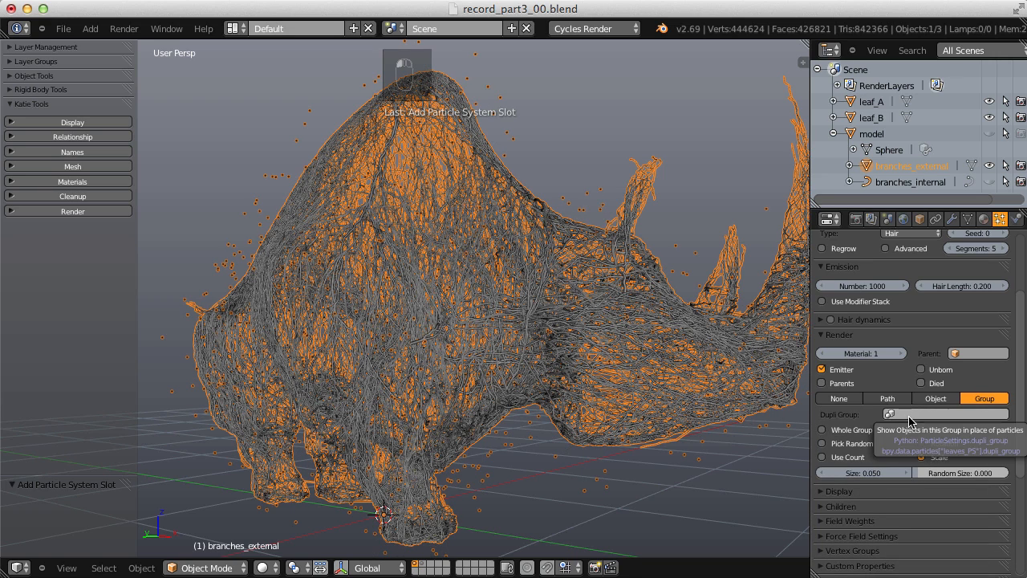
{"action": "left_click", "coordinate": [908, 415]}
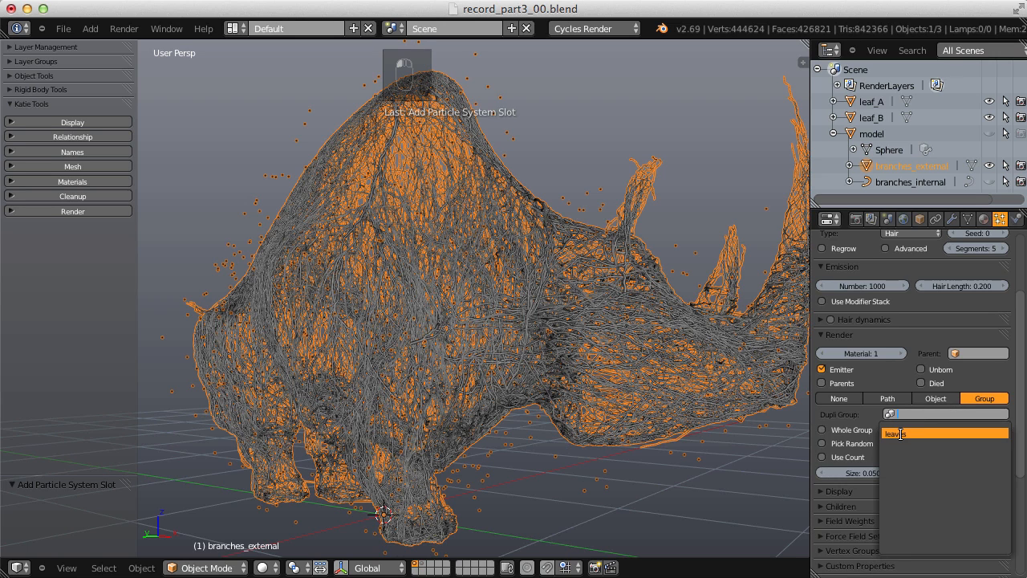
{"action": "left_click", "coordinate": [902, 434]}
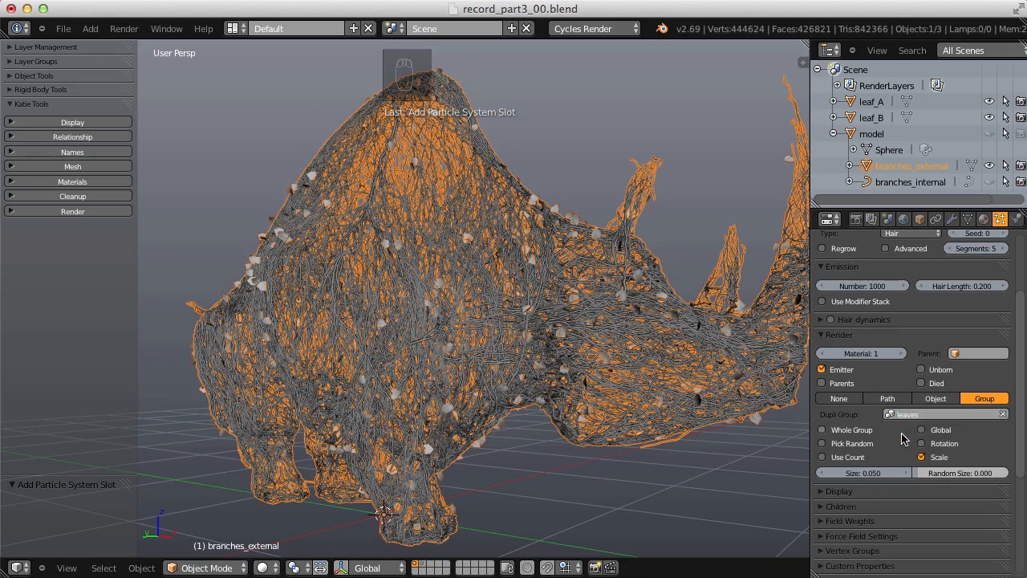
{"action": "middle_click_drag", "start_coordinate": [735, 250], "coordinate": [626, 270]}
{"action": "middle_click_drag", "start_coordinate": [452, 257], "coordinate": [466, 332], "text": "ctrl"}
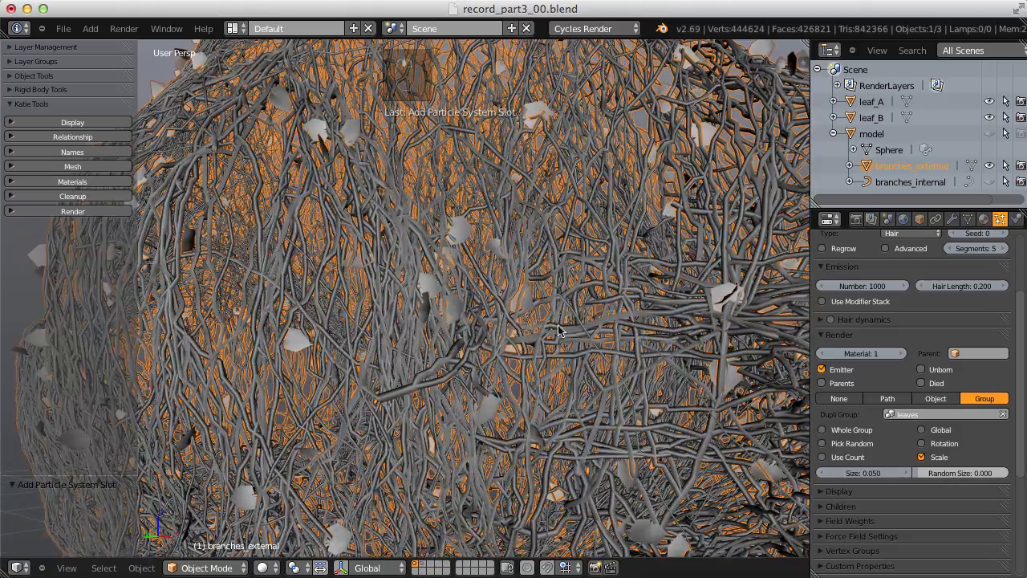
{"action": "middle_click_drag", "start_coordinate": [560, 330], "coordinate": [553, 225], "text": "ctrl"}
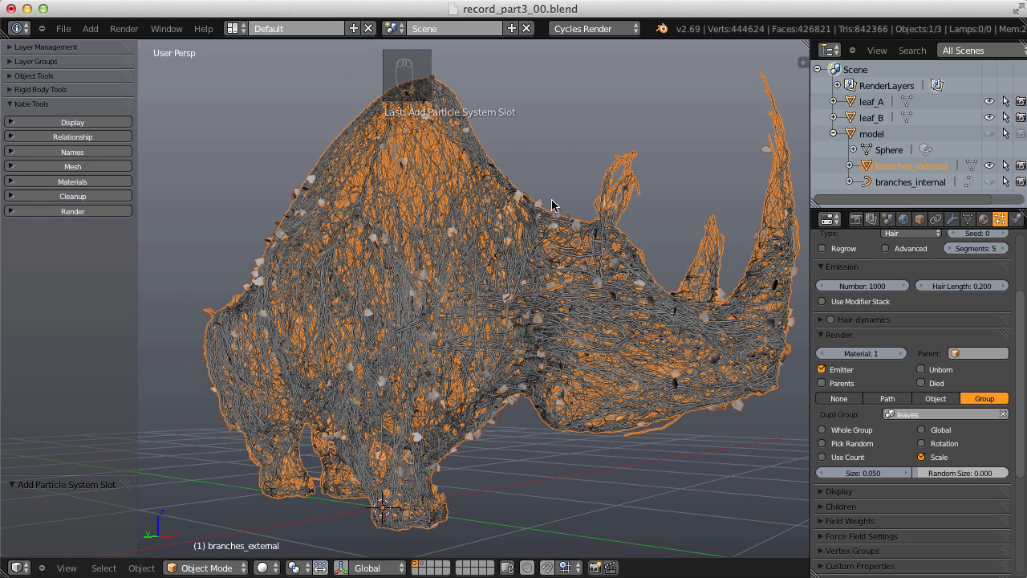
Step: Enable Pick Random for the leaves group and set the particles' random size to 0.5
{"action": "scroll", "coordinate": [527, 202], "scroll_direction": "up", "scroll_amount": 1}
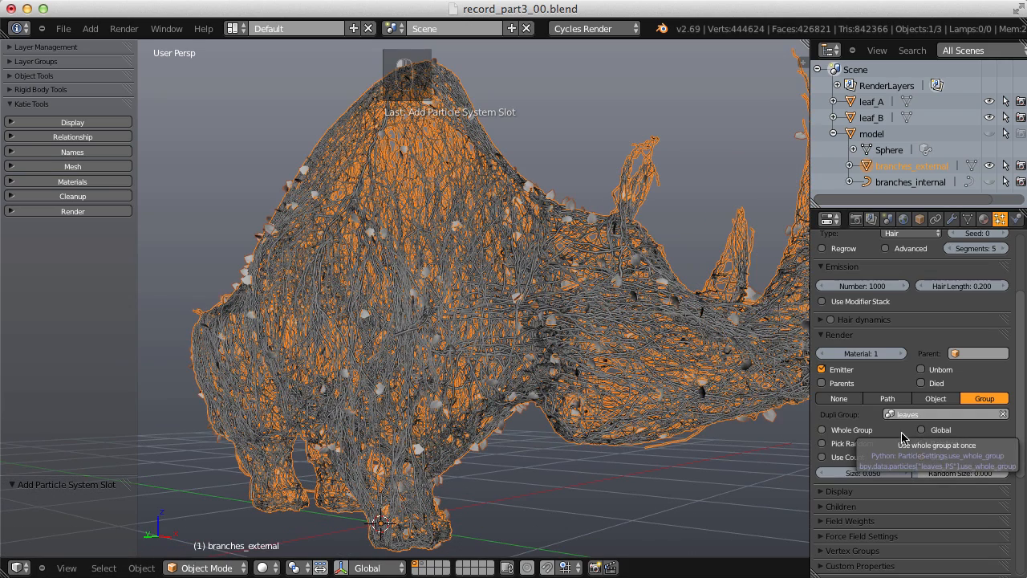
{"action": "left_click", "coordinate": [821, 444]}
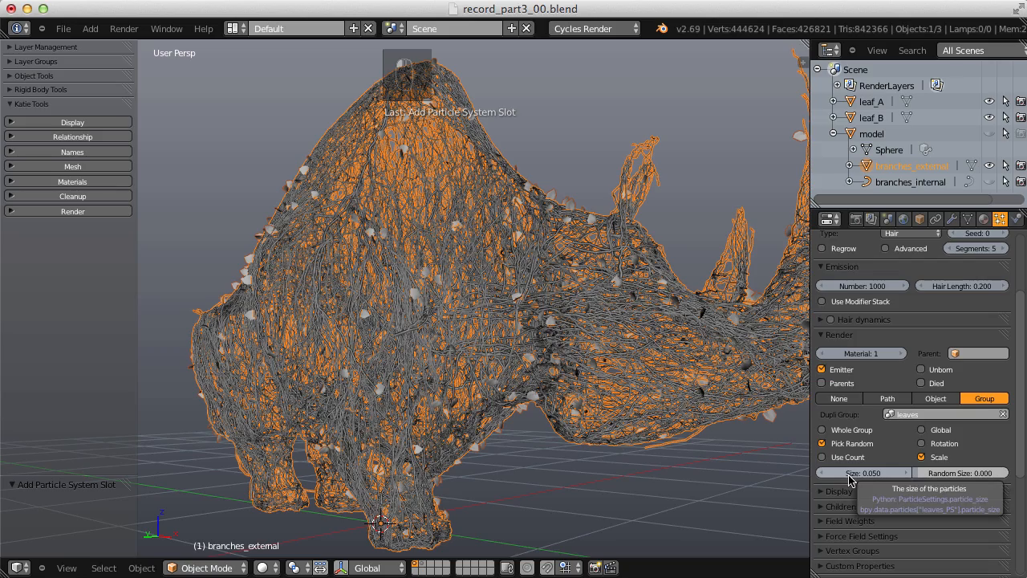
{"action": "mouse_move", "coordinate": [477, 258]}
{"action": "middle_mouse_down"}
{"action": "mouse_move", "coordinate": [530, 276]}
{"action": "mouse_move", "coordinate": [475, 268]}
{"action": "middle_mouse_up"}
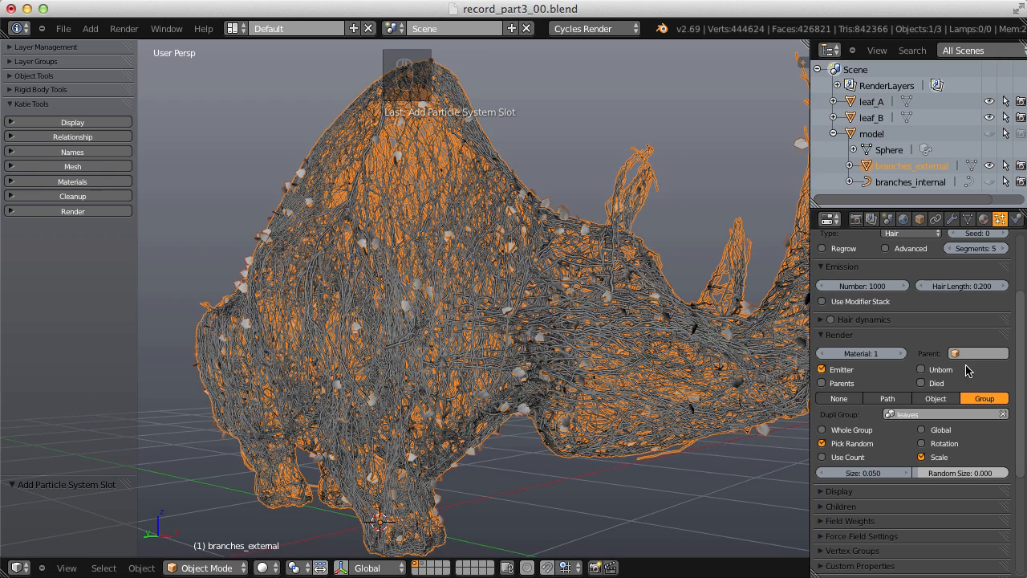
{"action": "left_click", "coordinate": [952, 475]}
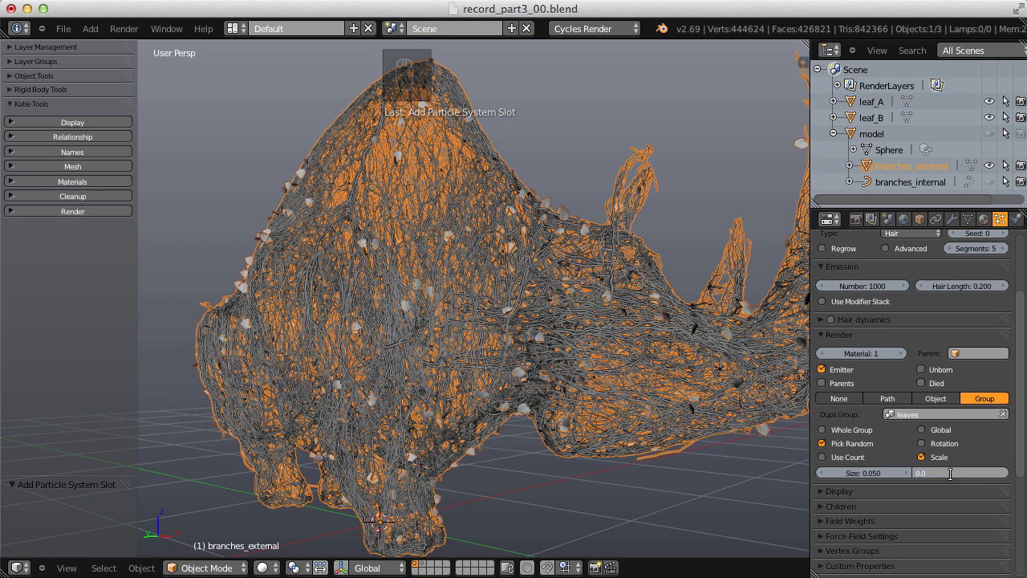
{"action": "type", "text": ".5"}
{"action": "key", "text": "Return"}
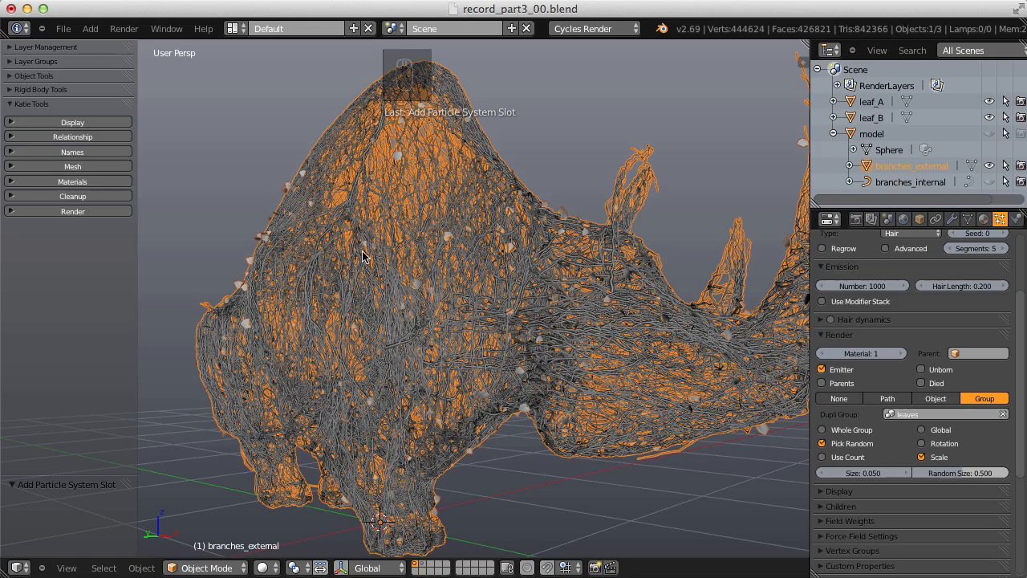
Step: Set the number of emitted leaf particles to 10000
{"action": "middle_click_drag", "start_coordinate": [495, 249], "coordinate": [474, 249]}
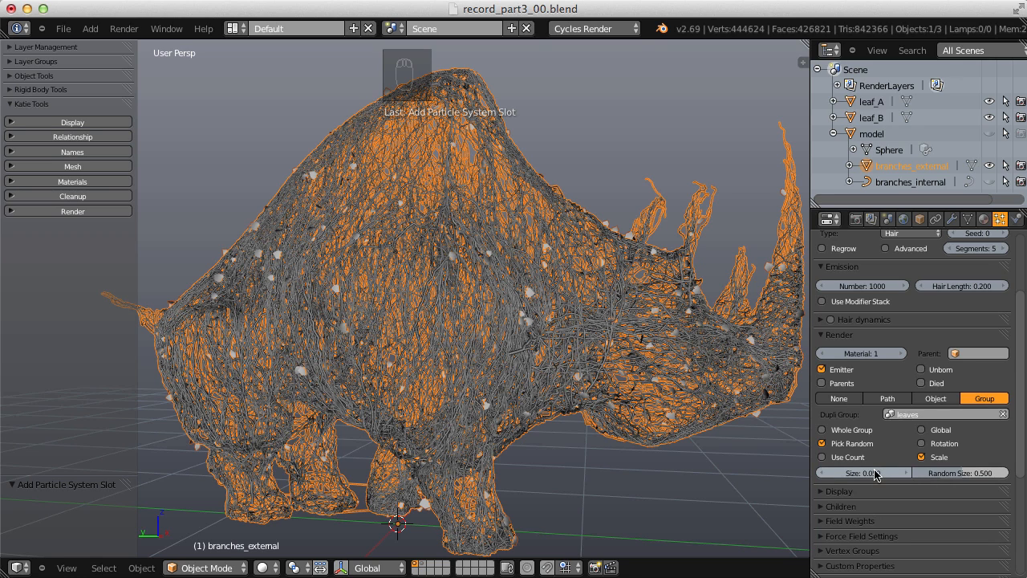
{"action": "left_click", "coordinate": [859, 287]}
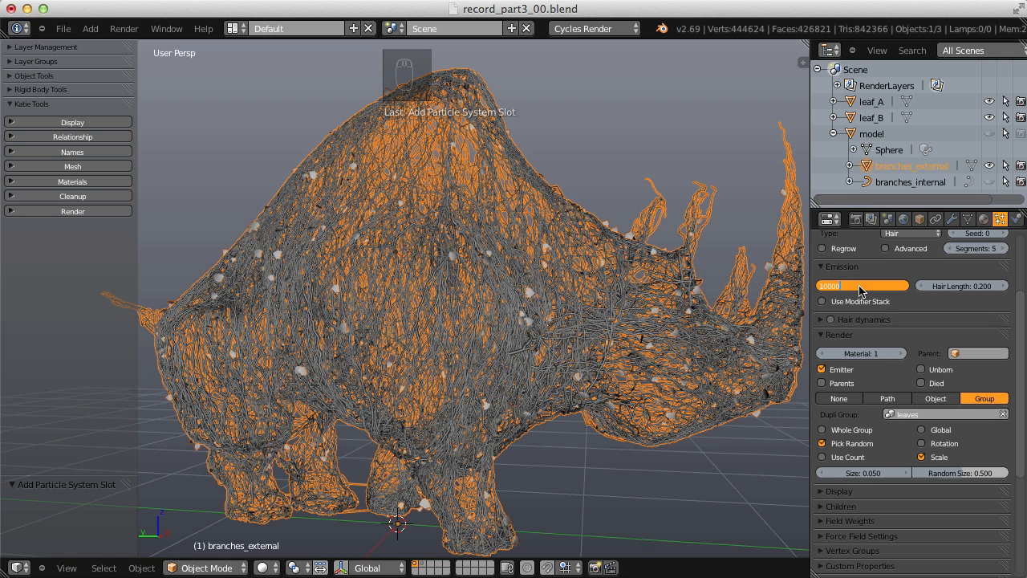
{"action": "type", "text": "10000"}
{"action": "key", "text": "Return"}
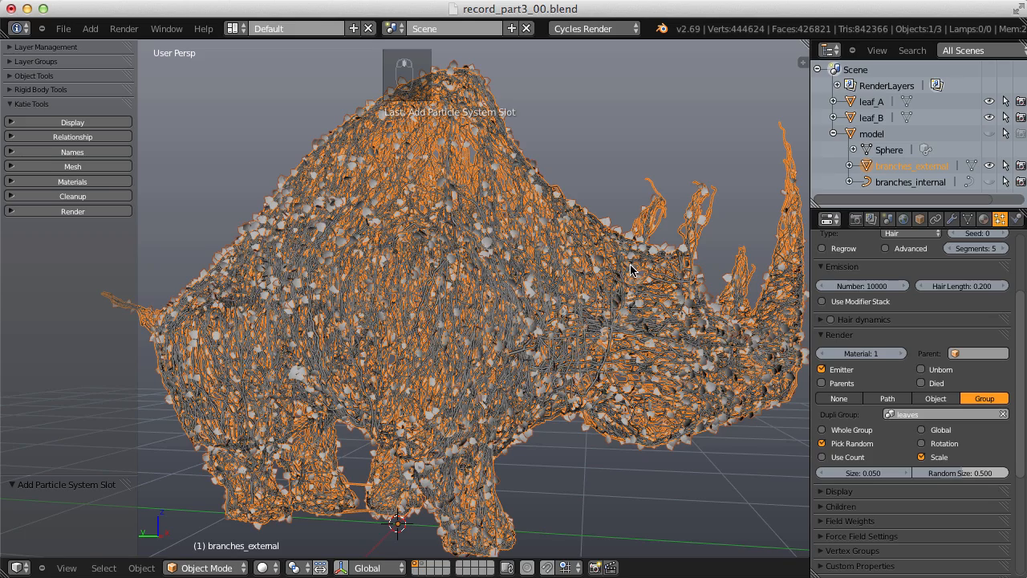
{"action": "scroll", "coordinate": [594, 287], "scroll_direction": "up", "scroll_amount": 1}
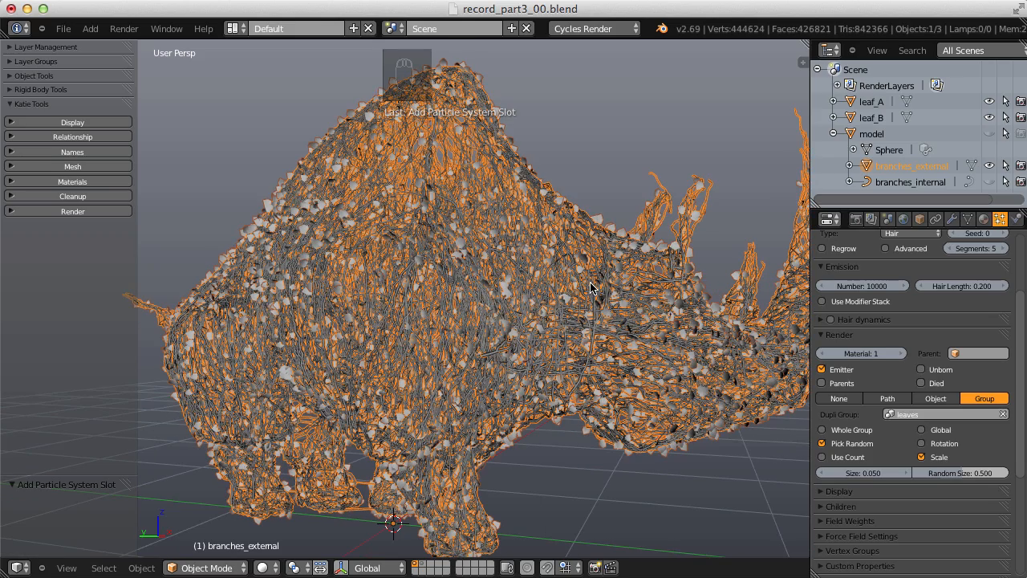
{"action": "scroll", "coordinate": [591, 288], "scroll_direction": "up", "scroll_amount": 1}
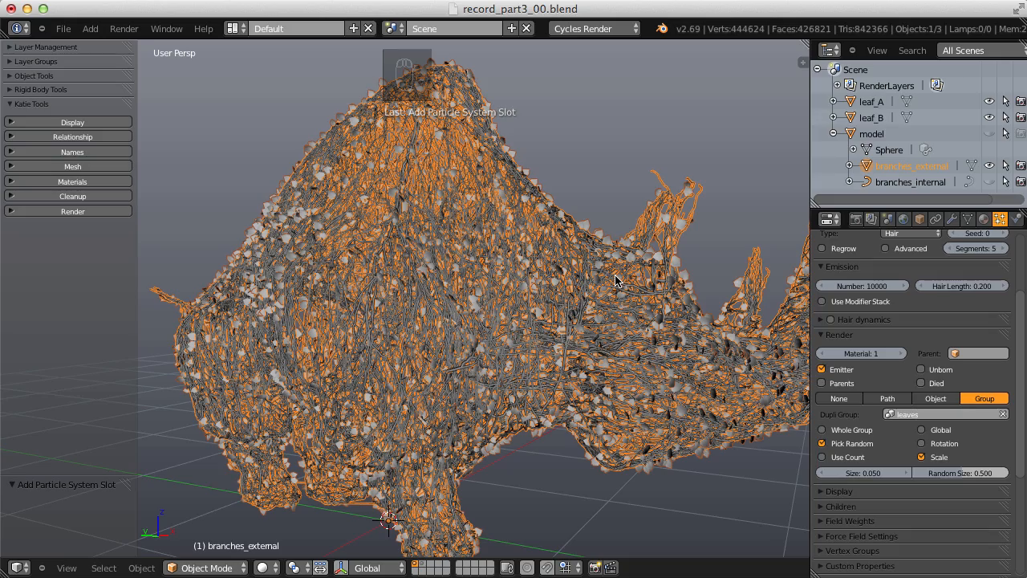
Step: Expand the modifiers of branches_external in the outliner and hide its particle system in the viewport
{"action": "middle_click_drag", "start_coordinate": [615, 280], "coordinate": [709, 316]}
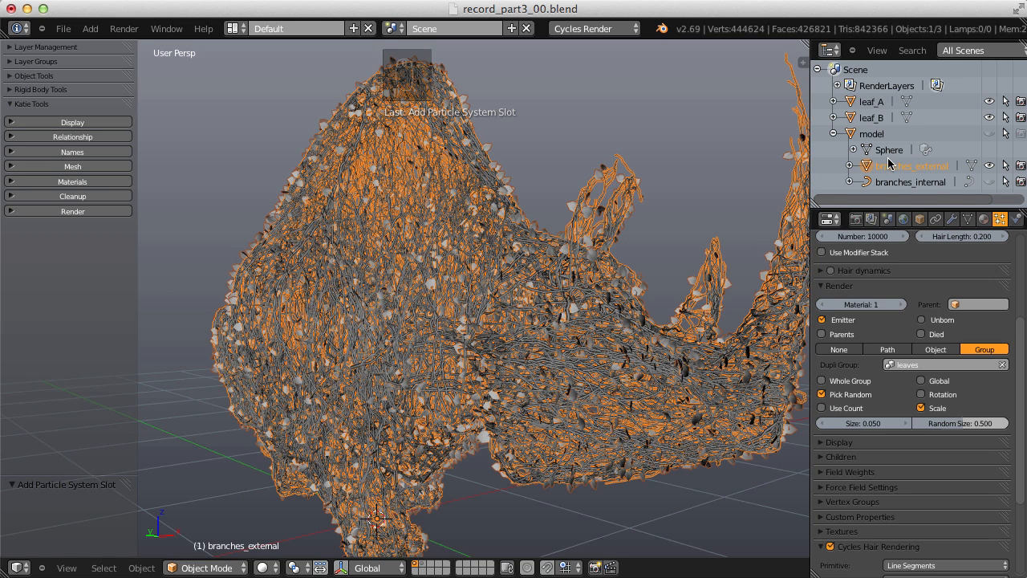
{"action": "left_click", "coordinate": [849, 166]}
{"action": "scroll", "coordinate": [1018, 109], "scroll_direction": "down", "scroll_amount": 2}
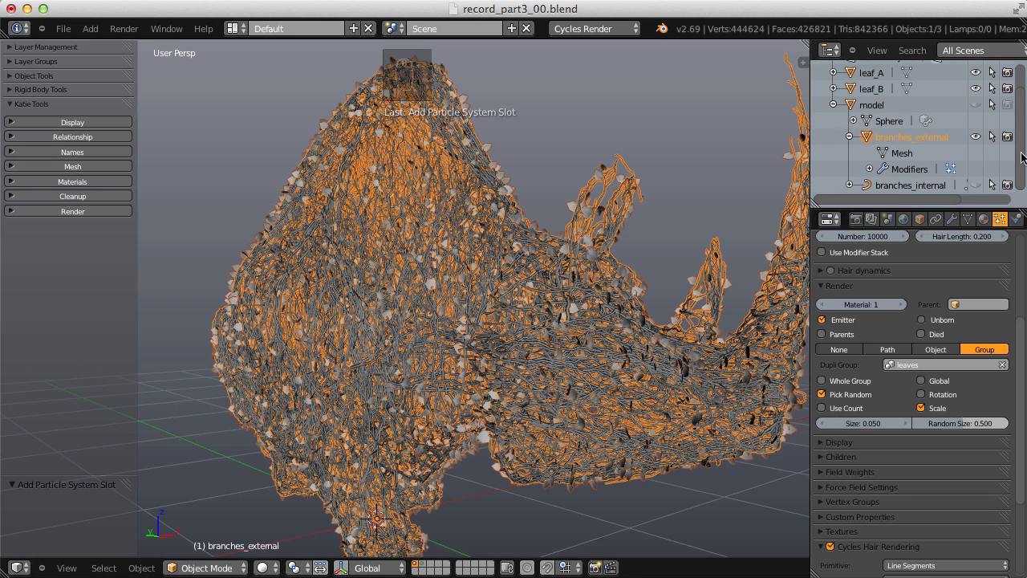
{"action": "left_click", "coordinate": [869, 169]}
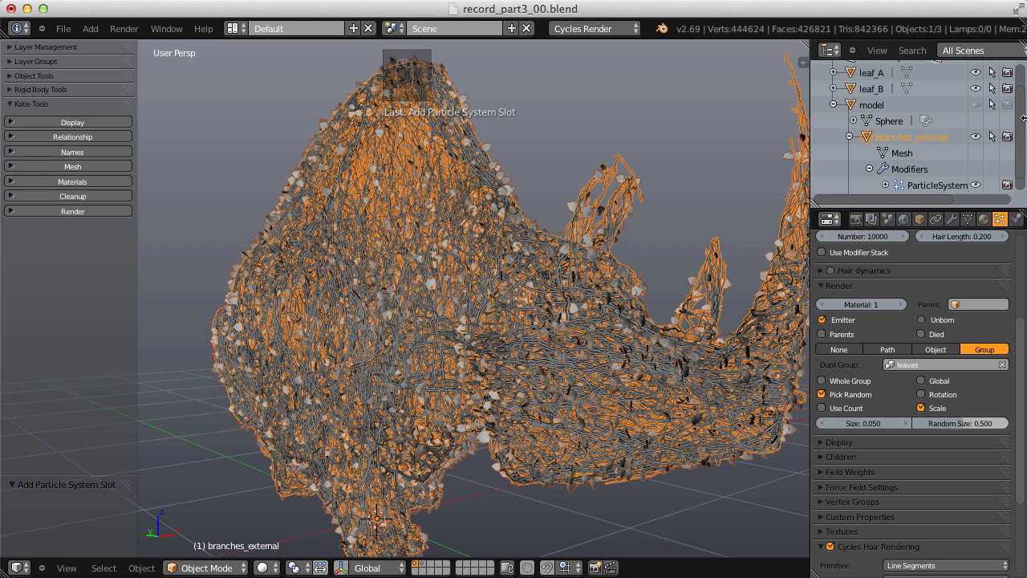
{"action": "scroll", "coordinate": [1019, 141], "scroll_direction": "down", "scroll_amount": 1}
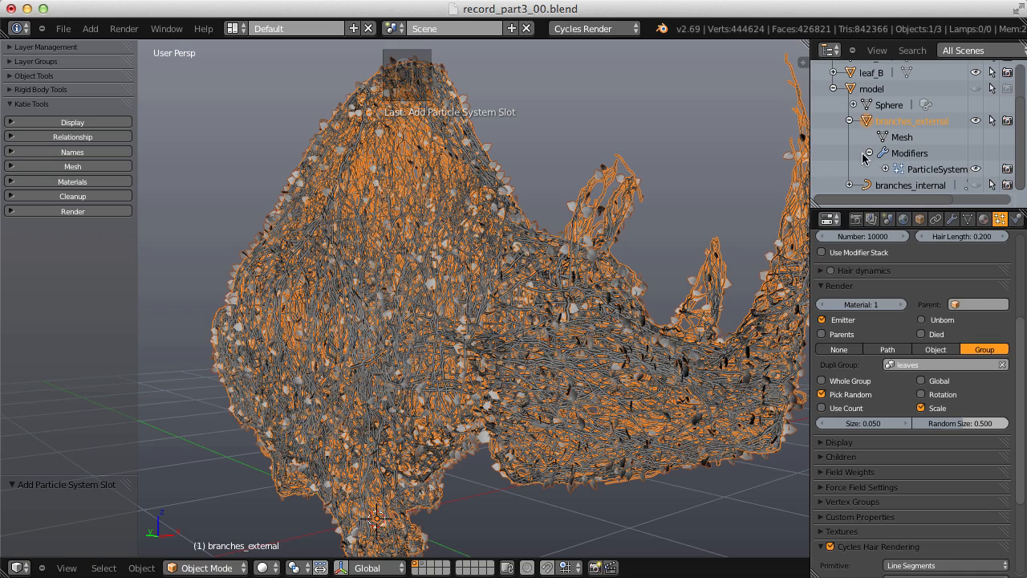
{"action": "left_click", "coordinate": [975, 168]}
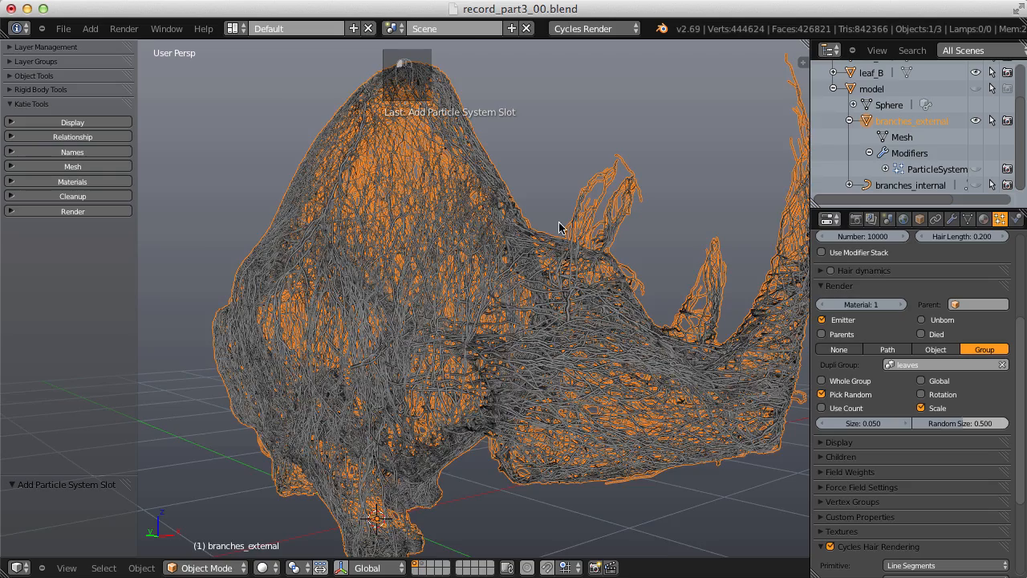
Step: Deselect everything, add a camera at the scene origin and look through it
{"action": "scroll", "coordinate": [559, 227], "scroll_direction": "down", "scroll_amount": 5}
{"action": "middle_click_drag", "start_coordinate": [589, 195], "coordinate": [536, 212]}
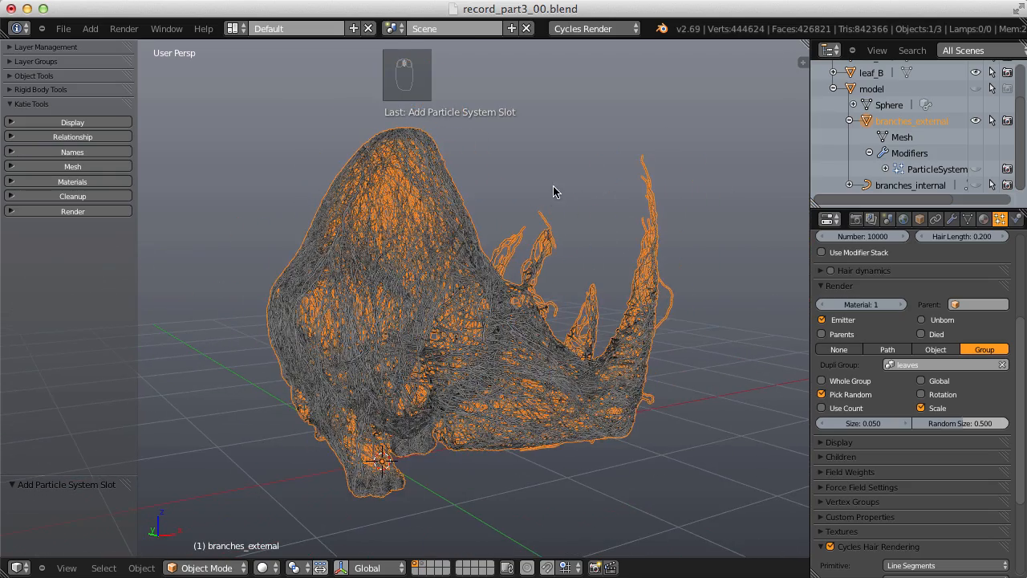
{"action": "key", "text": "a"}
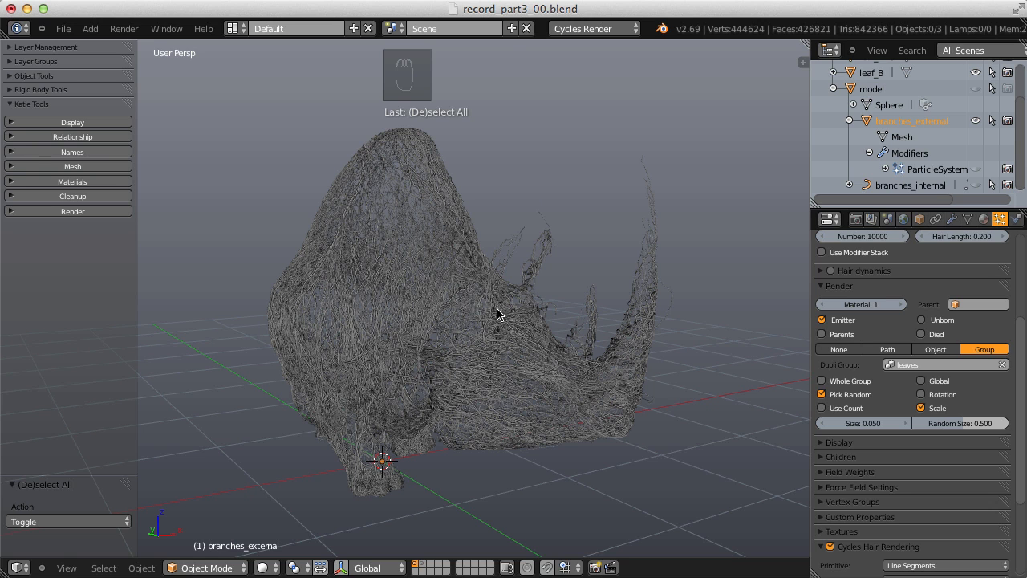
{"action": "key", "text": "shift+a"}
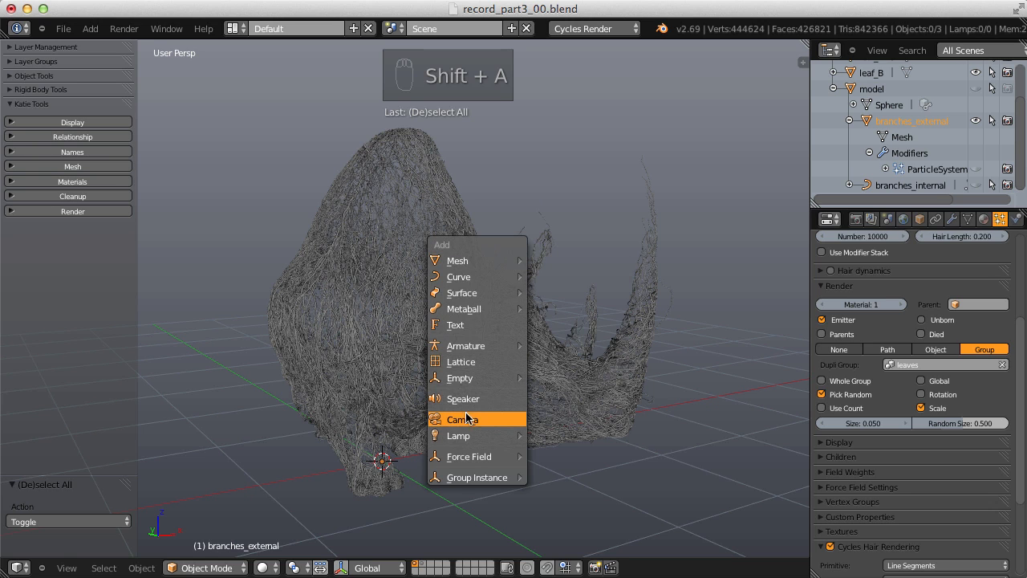
{"action": "left_click", "coordinate": [464, 420]}
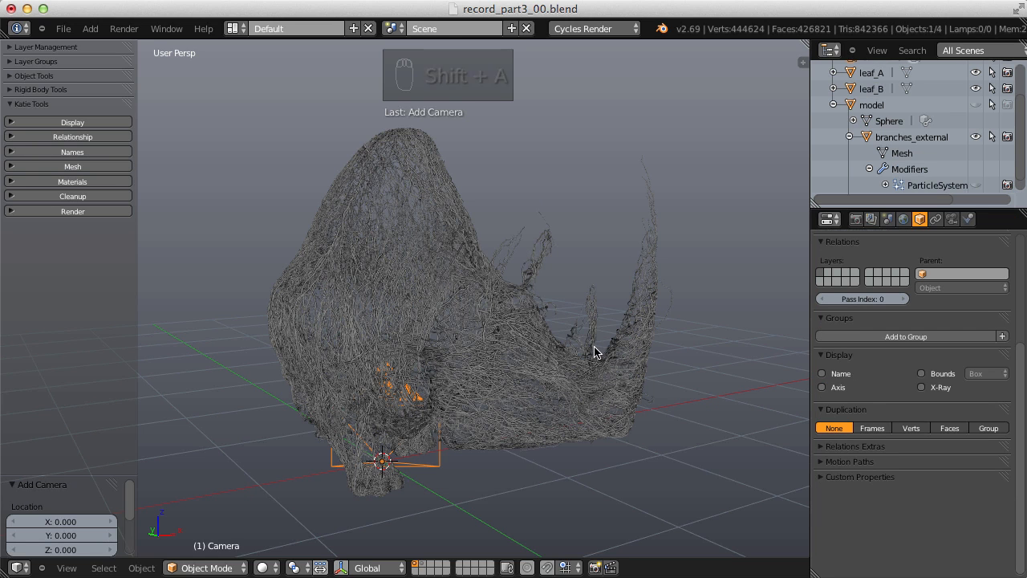
{"action": "key", "text": "KP_0"}
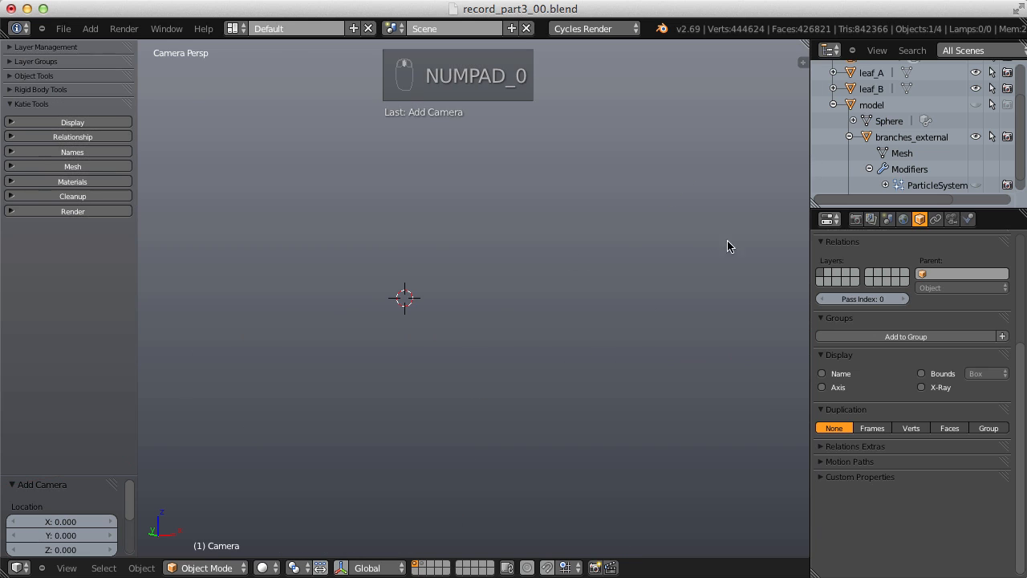
Step: Lock the camera to the view, frame the whole rhino in it from the side, and unlock the camera again
{"action": "scroll", "coordinate": [601, 245], "scroll_direction": "down", "scroll_amount": 3}
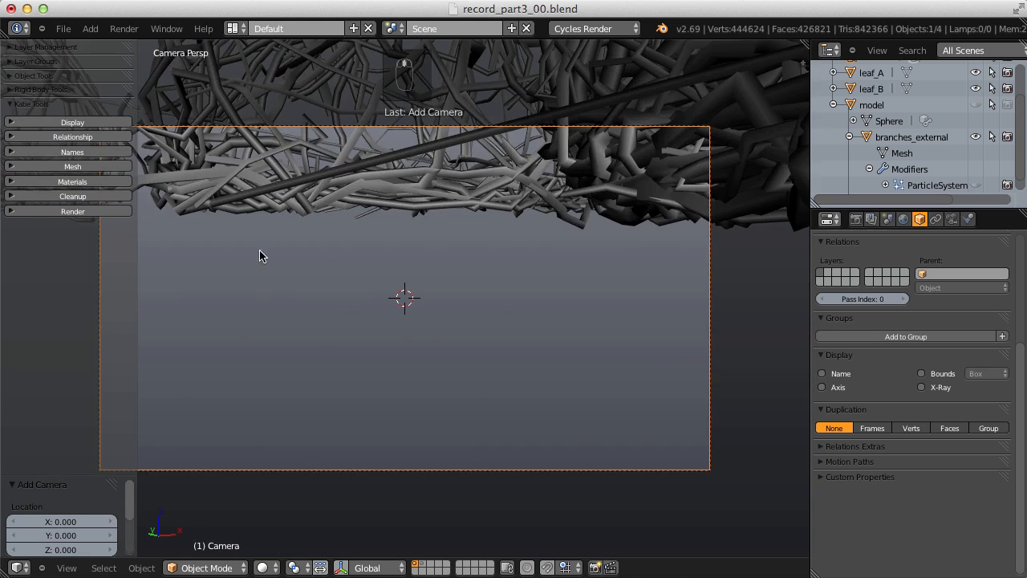
{"action": "middle_click_drag", "start_coordinate": [260, 256], "coordinate": [331, 277], "text": "ctrl"}
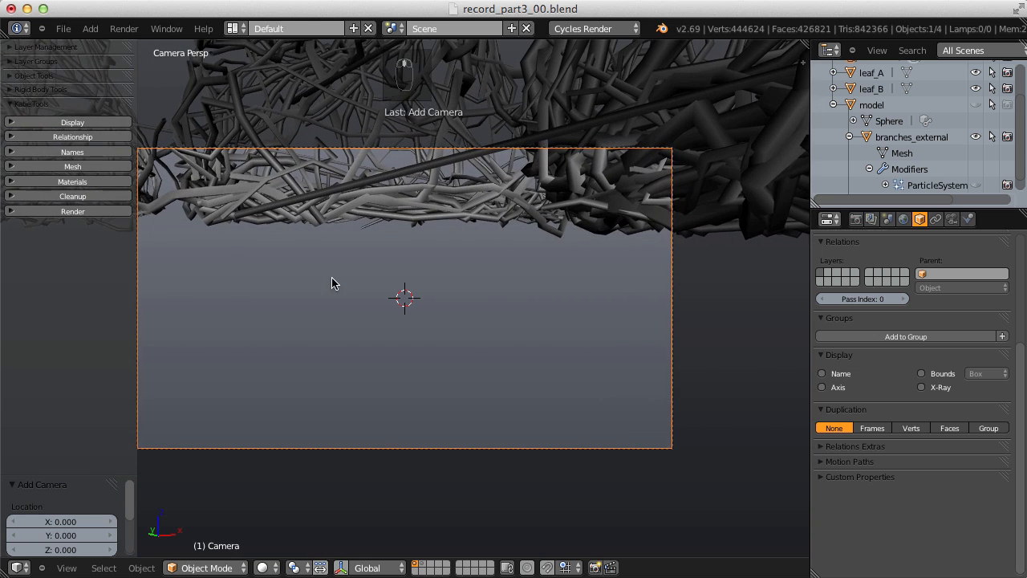
{"action": "middle_click_drag", "start_coordinate": [388, 255], "coordinate": [428, 253], "text": "shift"}
{"action": "key", "text": "n"}
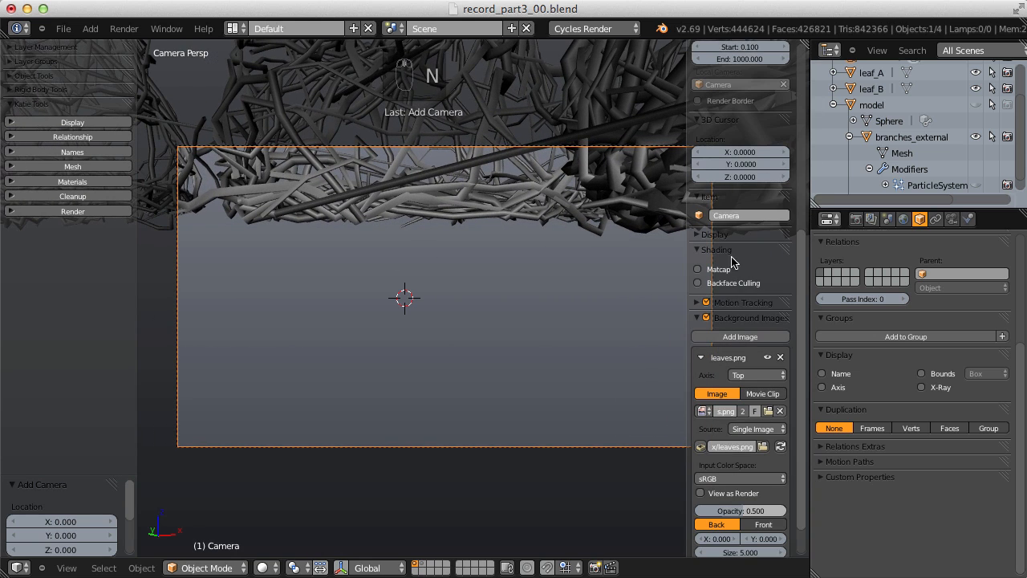
{"action": "scroll", "coordinate": [801, 249], "scroll_direction": "up", "scroll_amount": 7}
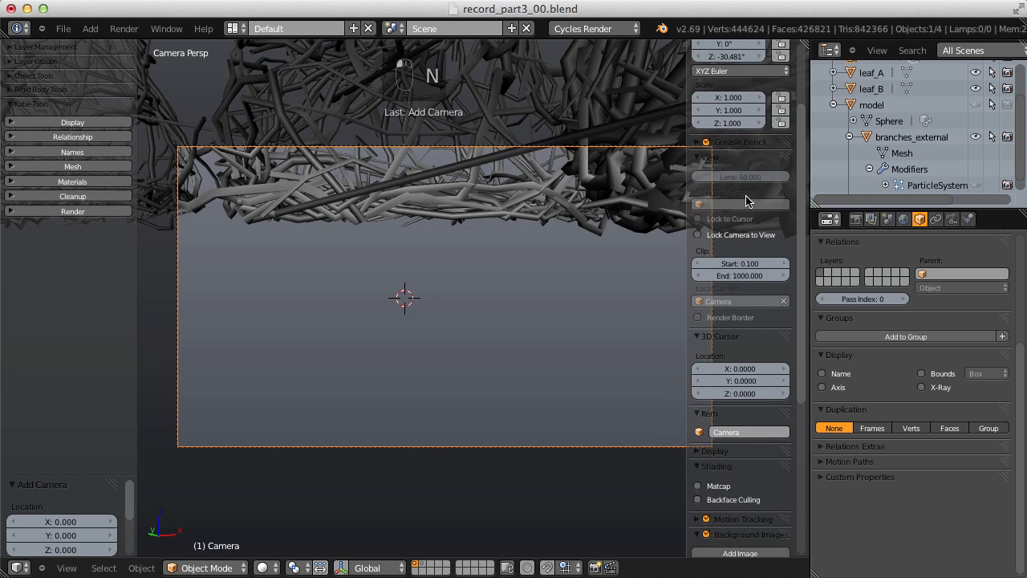
{"action": "middle_click_drag", "start_coordinate": [514, 261], "coordinate": [485, 214]}
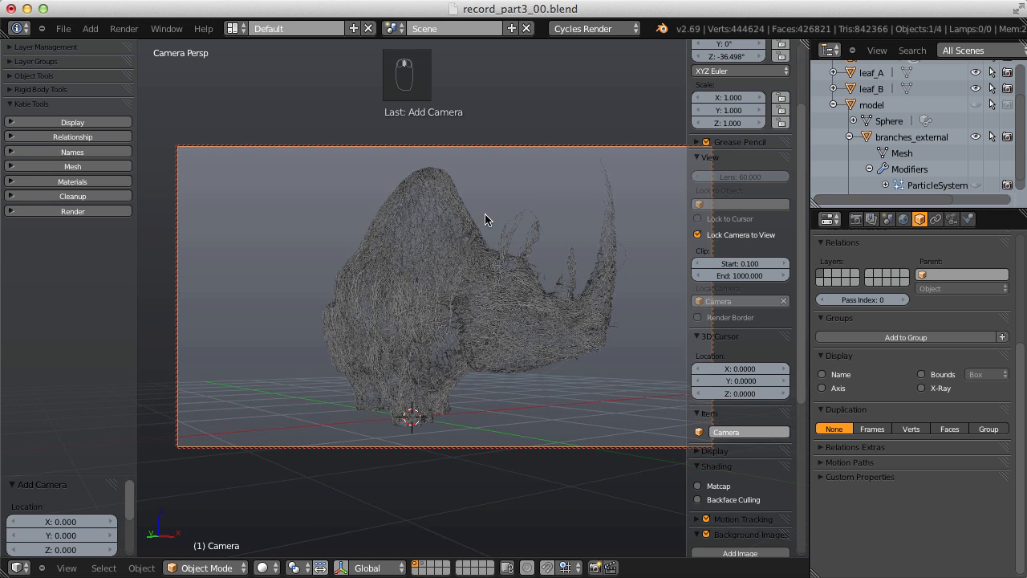
{"action": "left_click", "coordinate": [697, 235]}
{"action": "key", "text": "n"}
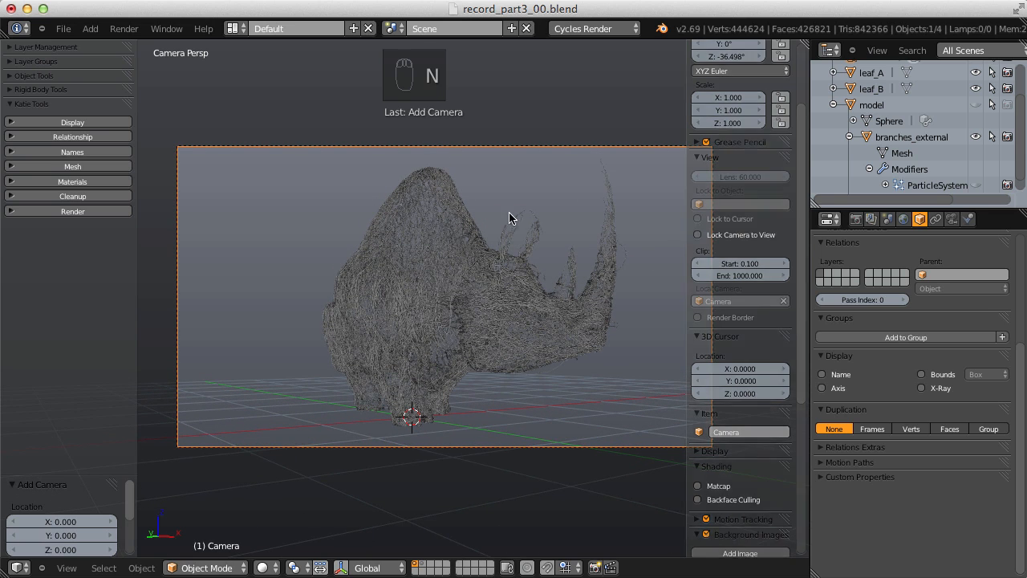
Step: Create a new world and assign an Environment Texture to its background color
{"action": "left_click", "coordinate": [903, 219]}
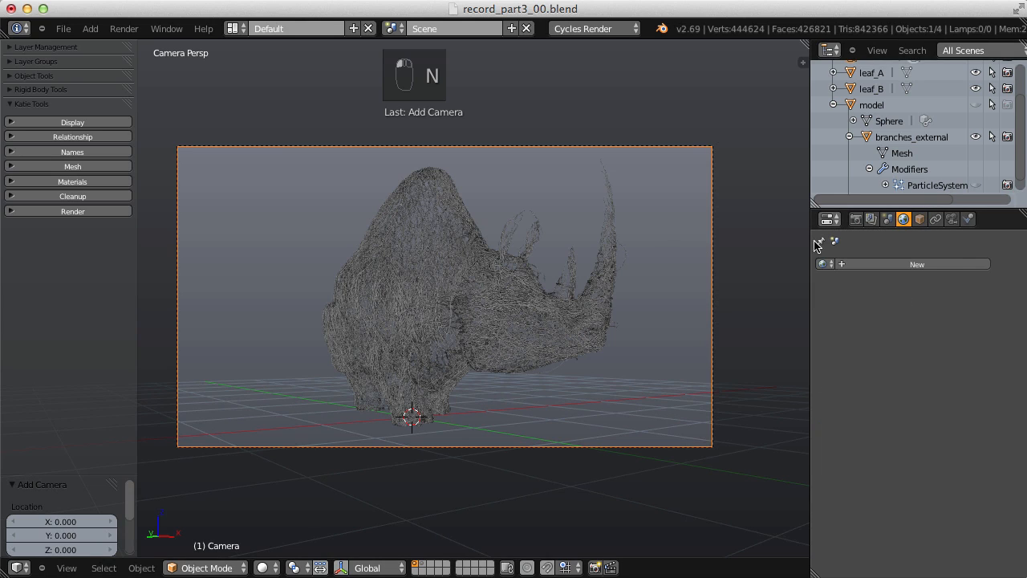
{"action": "left_click", "coordinate": [908, 265]}
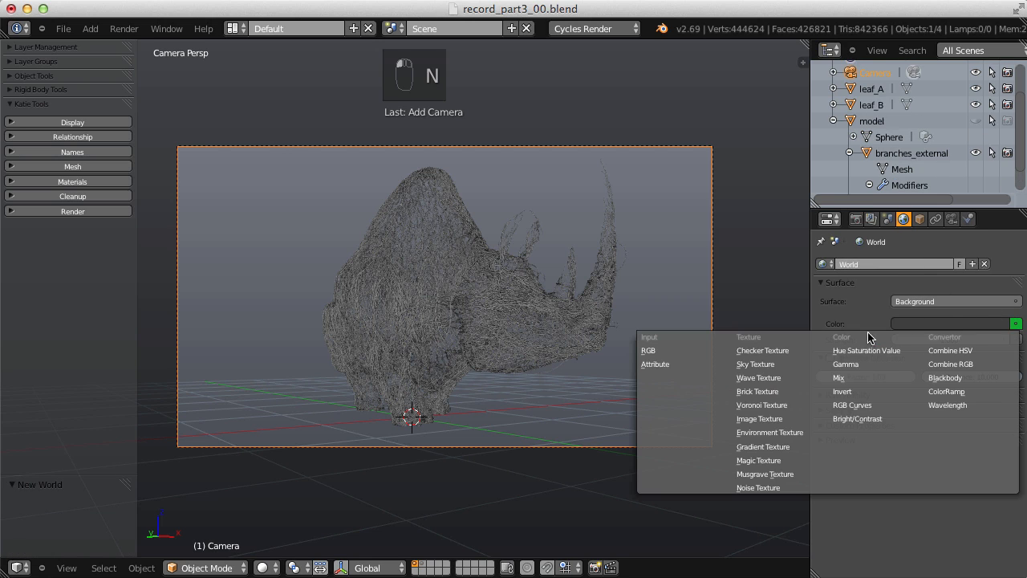
{"action": "left_click", "coordinate": [767, 433]}
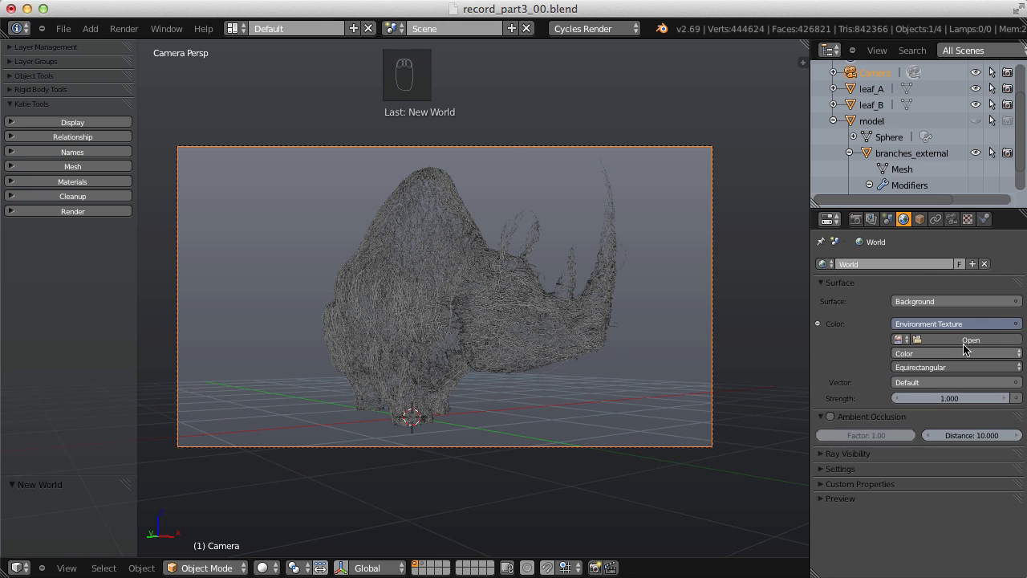
Step: Load nature_lush_001_L.jpg from the Data II library folder CG/Library/Textures/CC/source/env as the world's environment image
{"action": "left_click", "coordinate": [967, 340]}
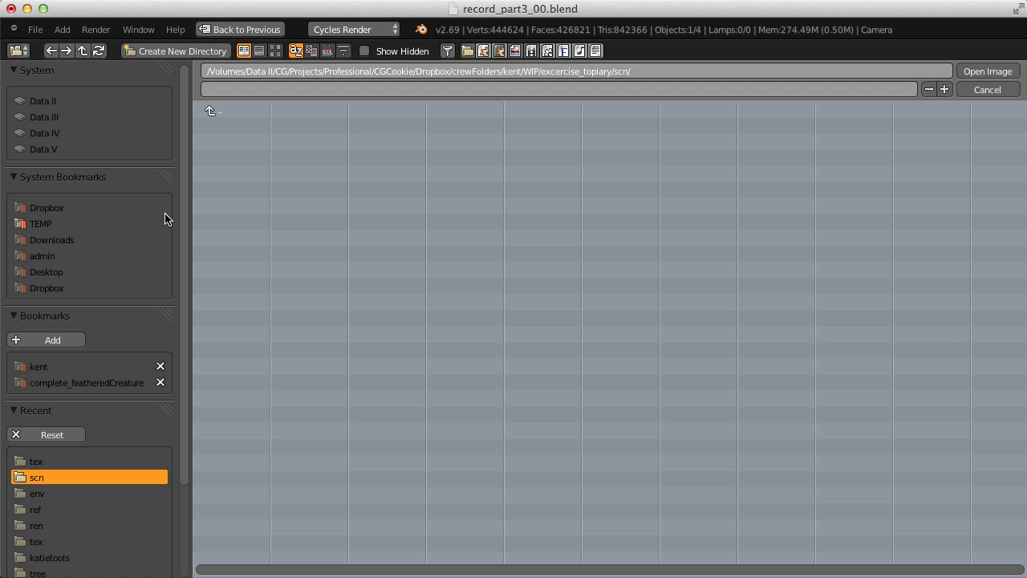
{"action": "left_click", "coordinate": [42, 101]}
{"action": "left_click", "coordinate": [236, 174]}
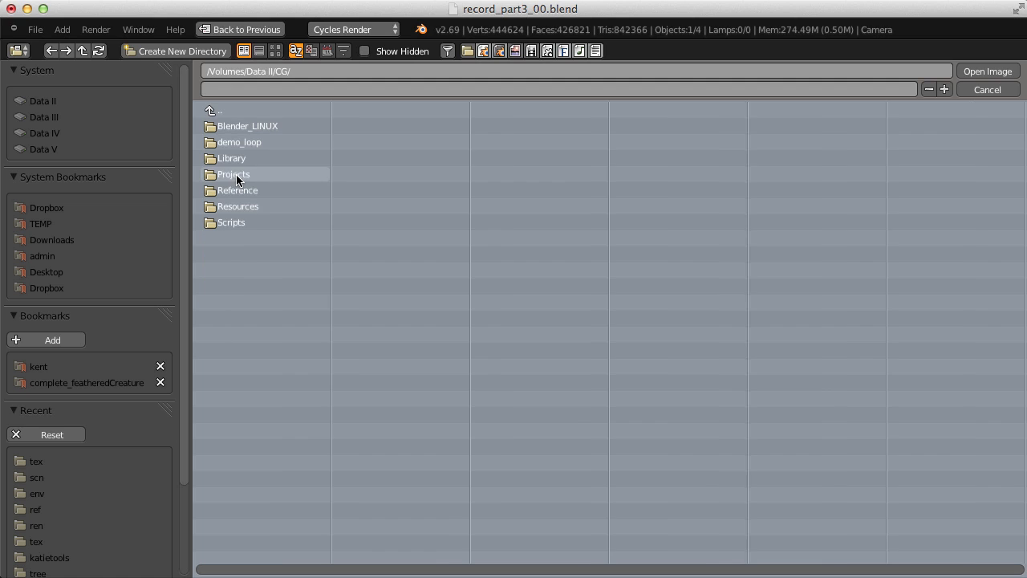
{"action": "left_click", "coordinate": [253, 158]}
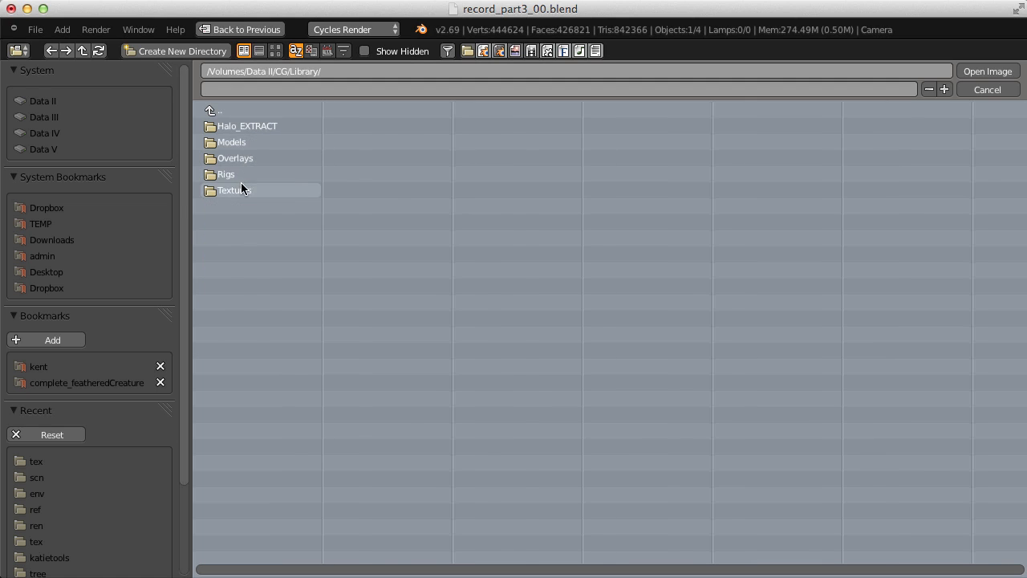
{"action": "left_click", "coordinate": [242, 187]}
{"action": "left_click", "coordinate": [241, 143]}
{"action": "left_click", "coordinate": [241, 143]}
{"action": "left_click", "coordinate": [252, 139]}
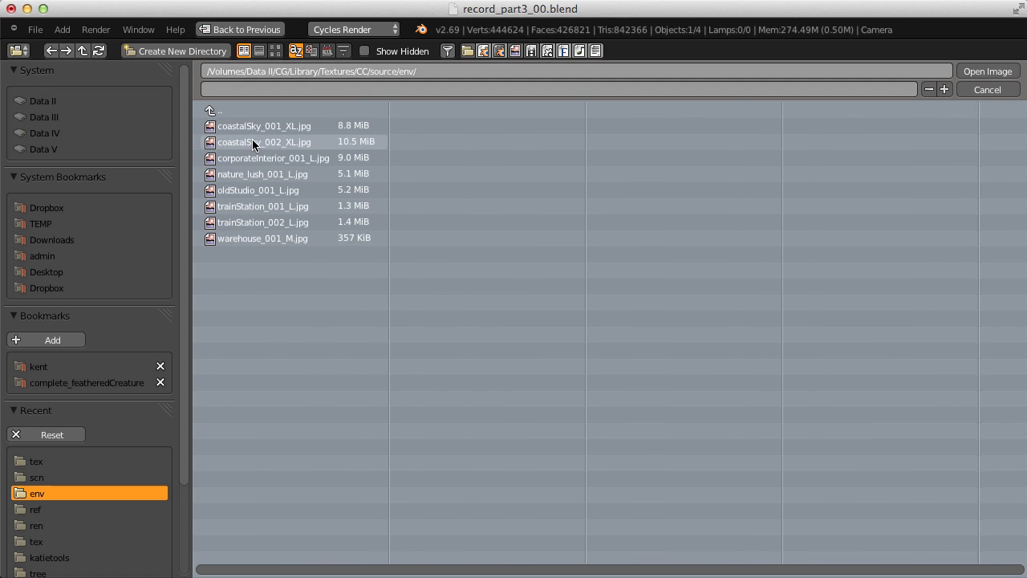
{"action": "left_click", "coordinate": [276, 53]}
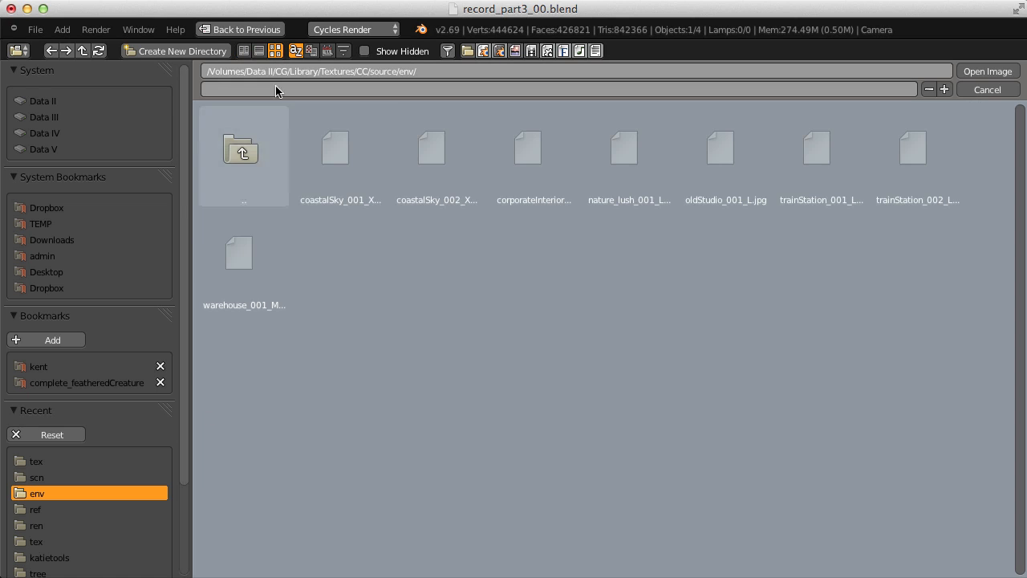
{"action": "double_click", "coordinate": [640, 159]}
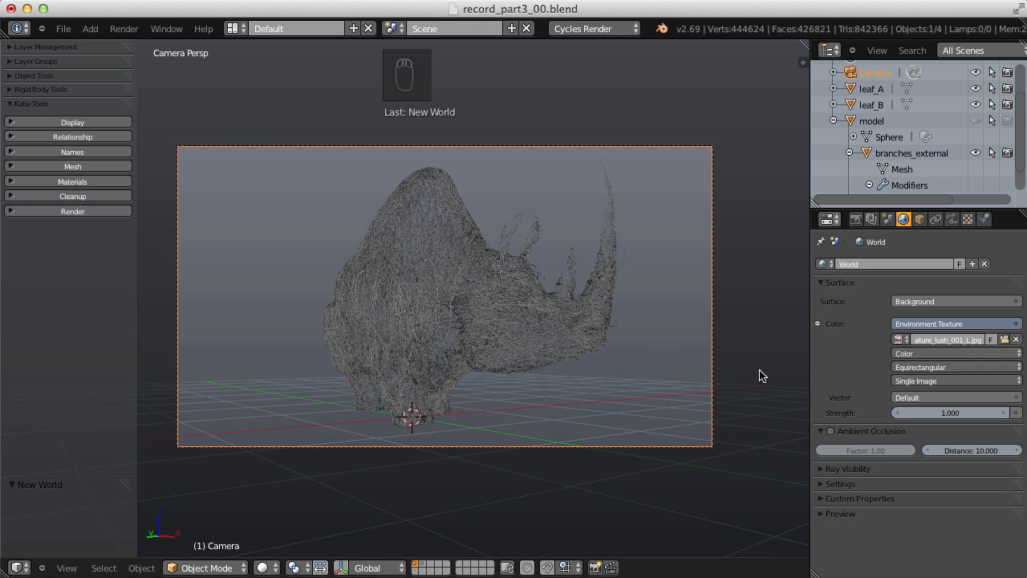
Step: Save the scene under the incremented file name record_part3_01.blend in the scn folder
{"action": "left_click", "coordinate": [63, 28]}
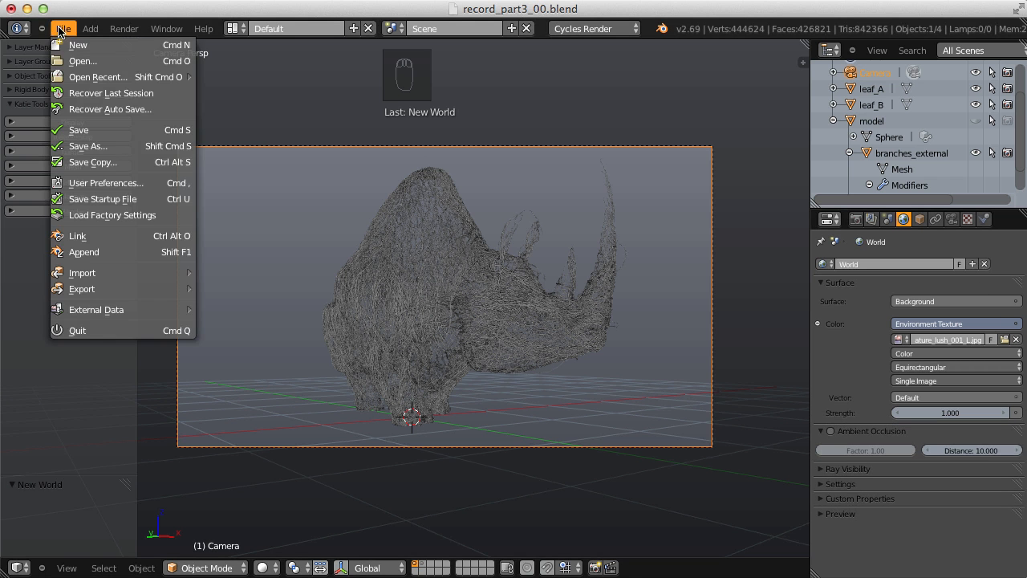
{"action": "left_click", "coordinate": [77, 148]}
{"action": "left_click", "coordinate": [912, 90]}
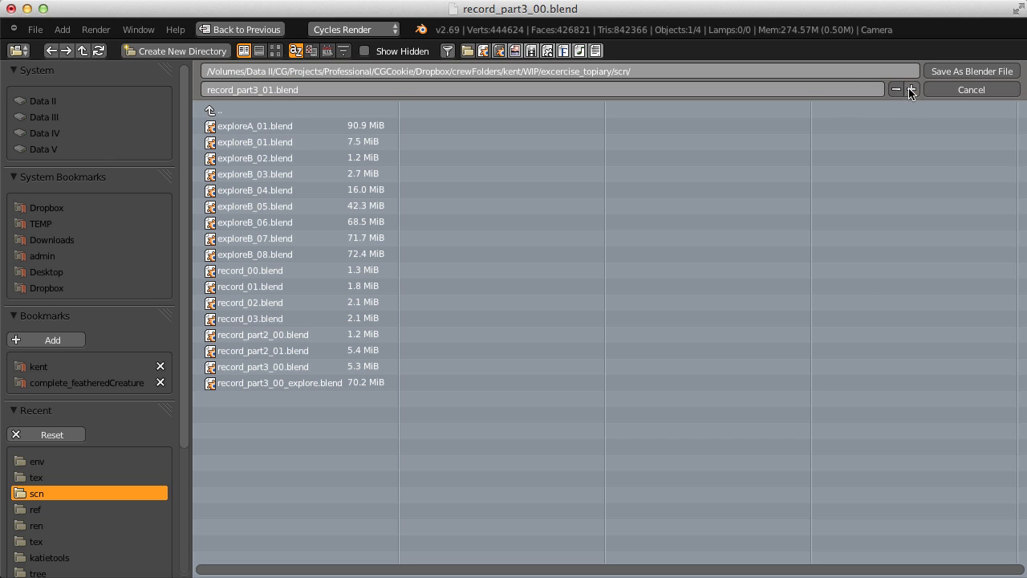
{"action": "left_click", "coordinate": [960, 72]}
Step: Render a test image of the leafy rhino against the environment and return to the 3D view
{"action": "left_click", "coordinate": [123, 28]}
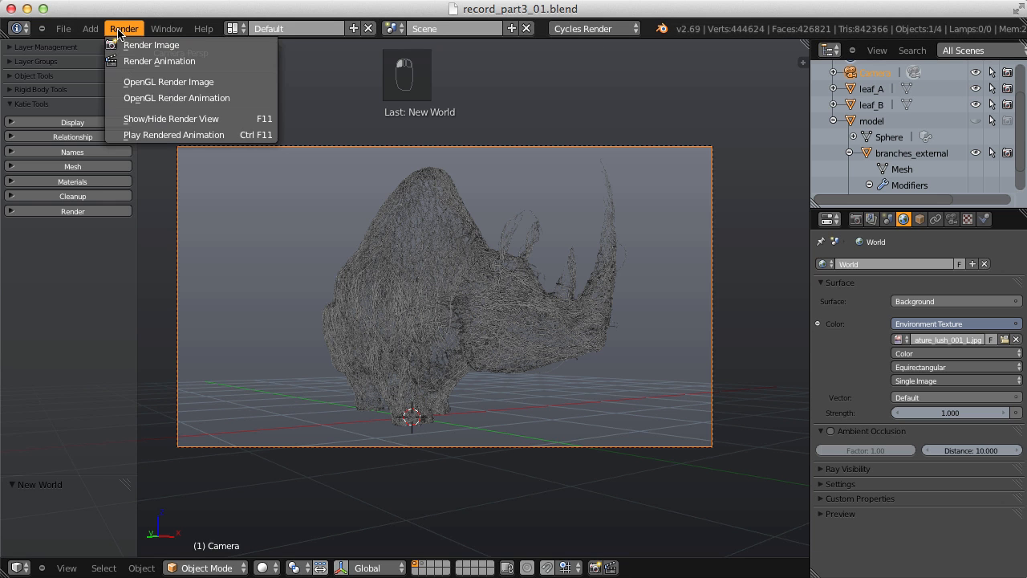
{"action": "left_click", "coordinate": [128, 42]}
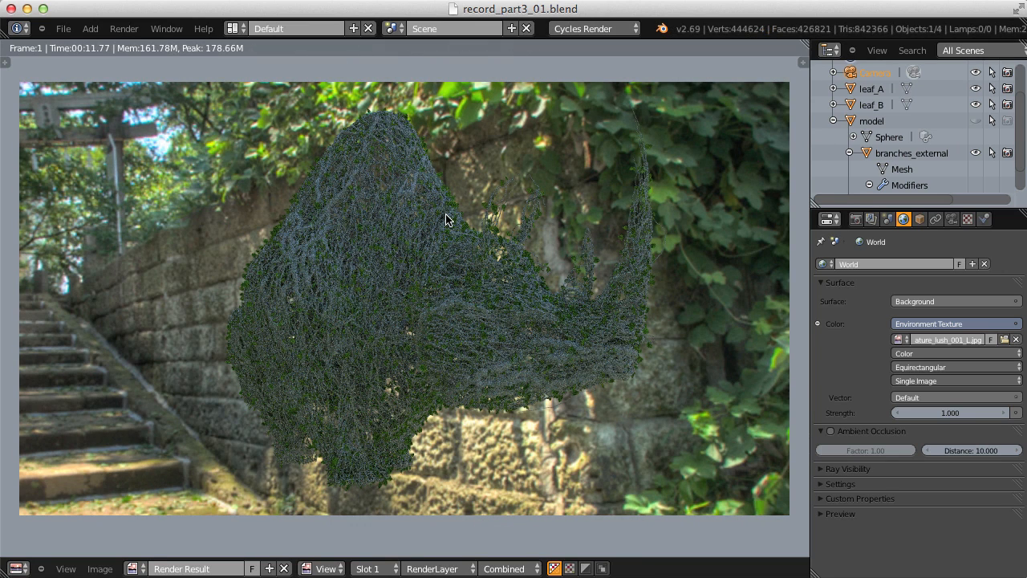
{"action": "key", "text": "Escape"}
Step: Set the Cycles render samples to 100 in the scene's sampling settings
{"action": "left_click", "coordinate": [855, 219]}
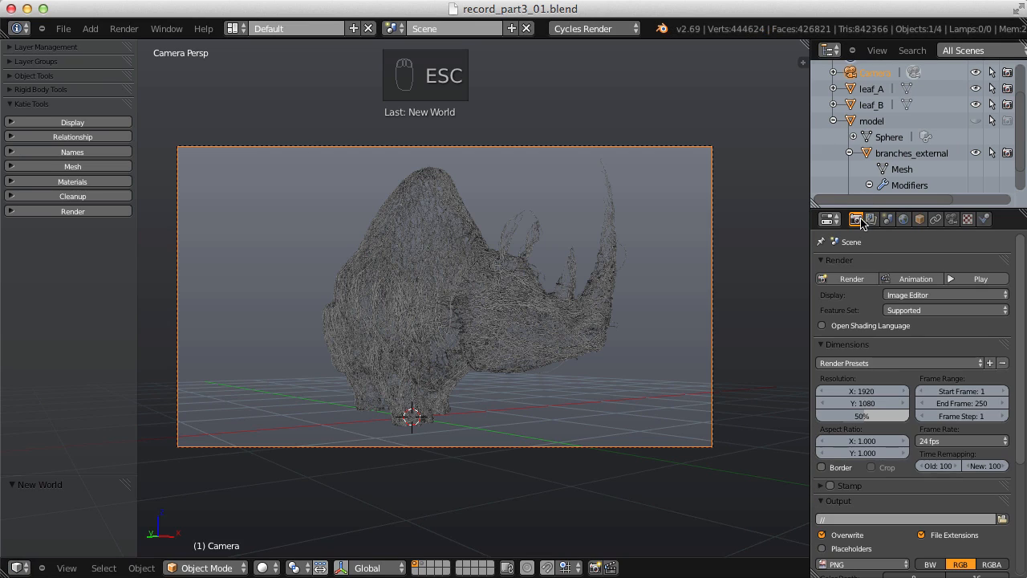
{"action": "left_click_drag", "start_coordinate": [1020, 337], "coordinate": [1021, 450]}
{"action": "left_click", "coordinate": [865, 449]}
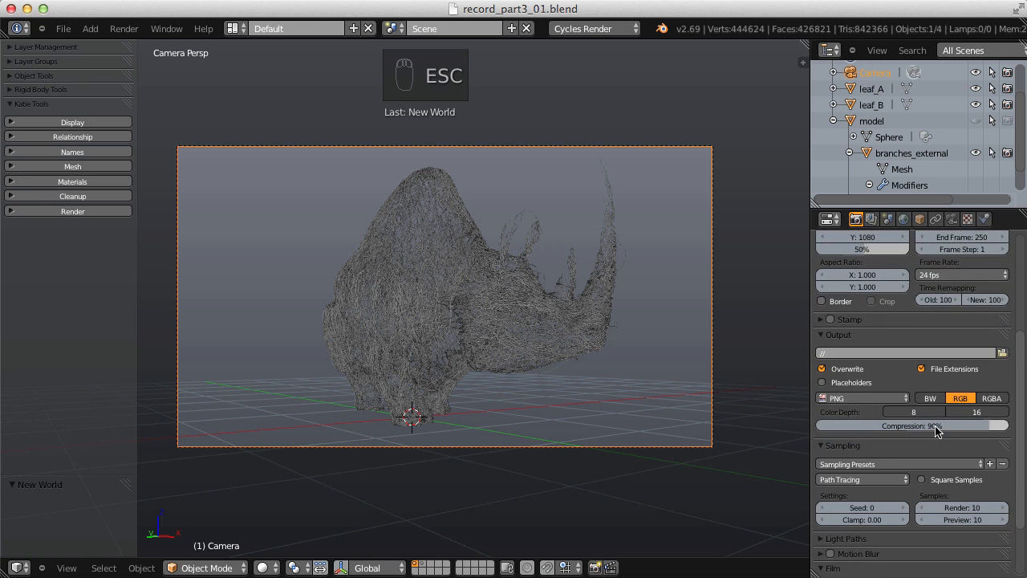
{"action": "left_click_drag", "start_coordinate": [1016, 372], "coordinate": [1026, 402]}
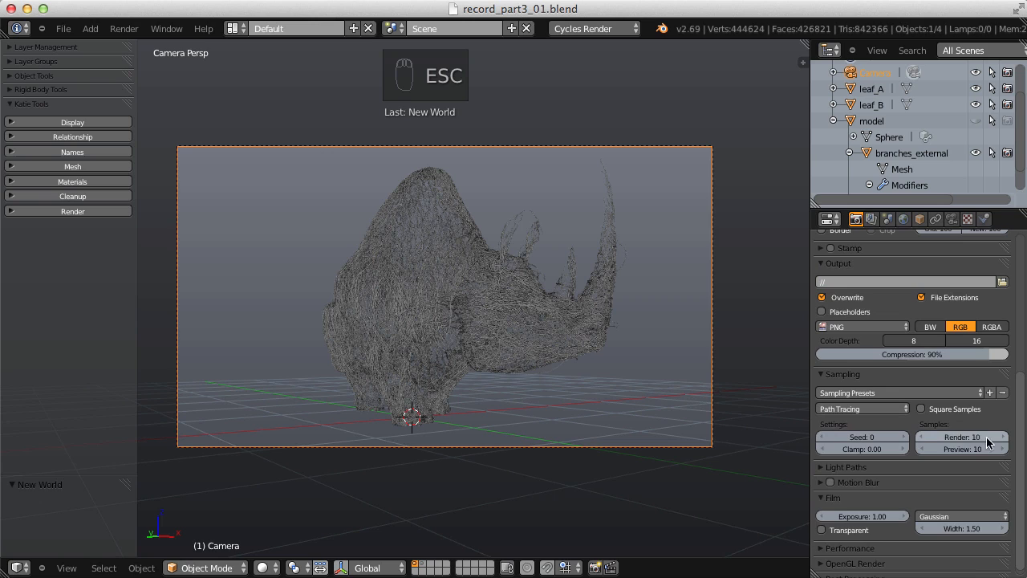
{"action": "left_click", "coordinate": [961, 437]}
{"action": "type", "text": "100"}
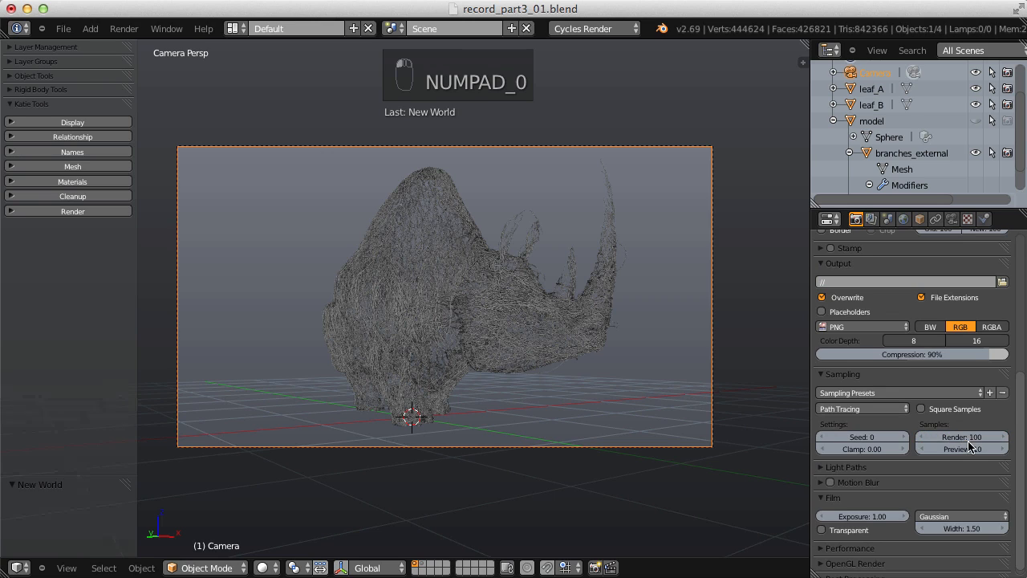
Step: Limit the light path bounces to a maximum of 3 and a minimum of 1, and enable No Caustics
{"action": "left_click", "coordinate": [864, 467]}
{"action": "scroll", "coordinate": [921, 459], "scroll_direction": "down", "scroll_amount": 2}
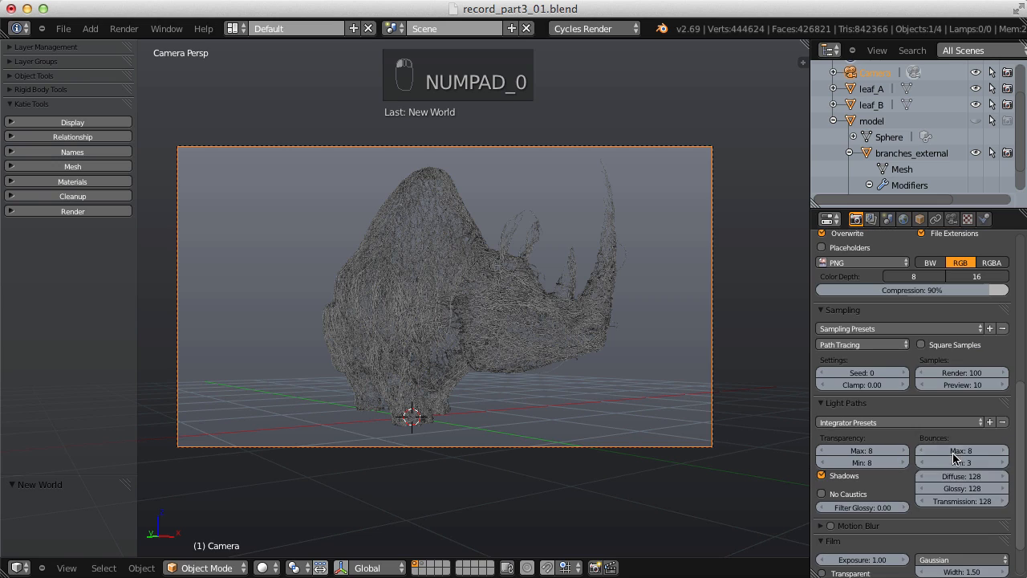
{"action": "left_click", "coordinate": [966, 450]}
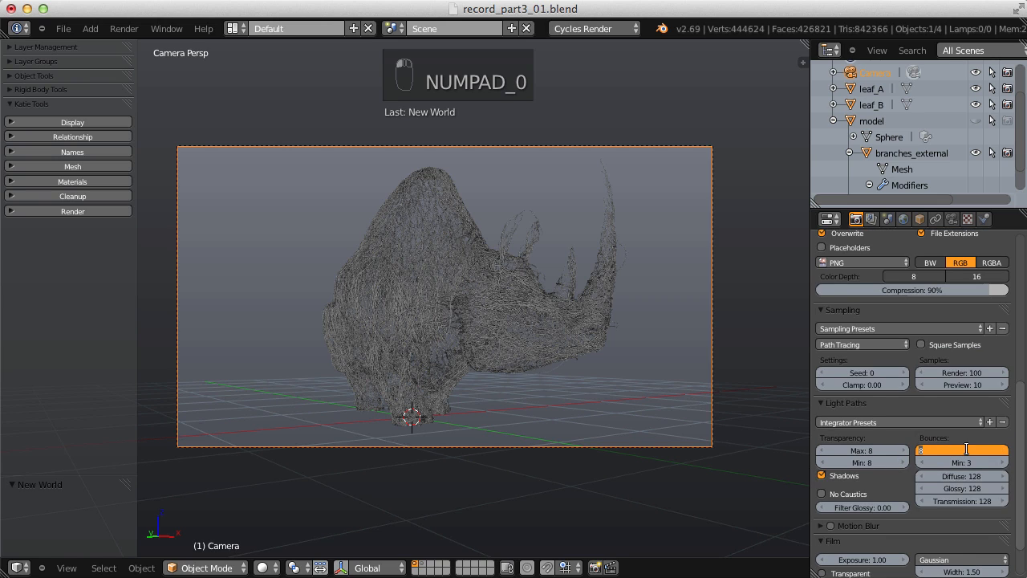
{"action": "type", "text": "3"}
{"action": "key", "text": "Return"}
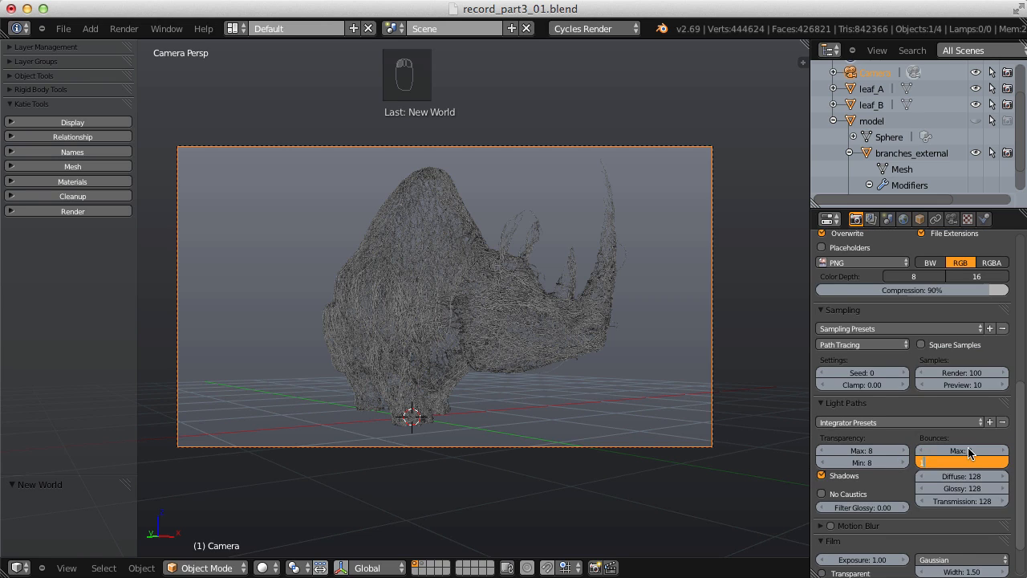
{"action": "left_click", "coordinate": [822, 494]}
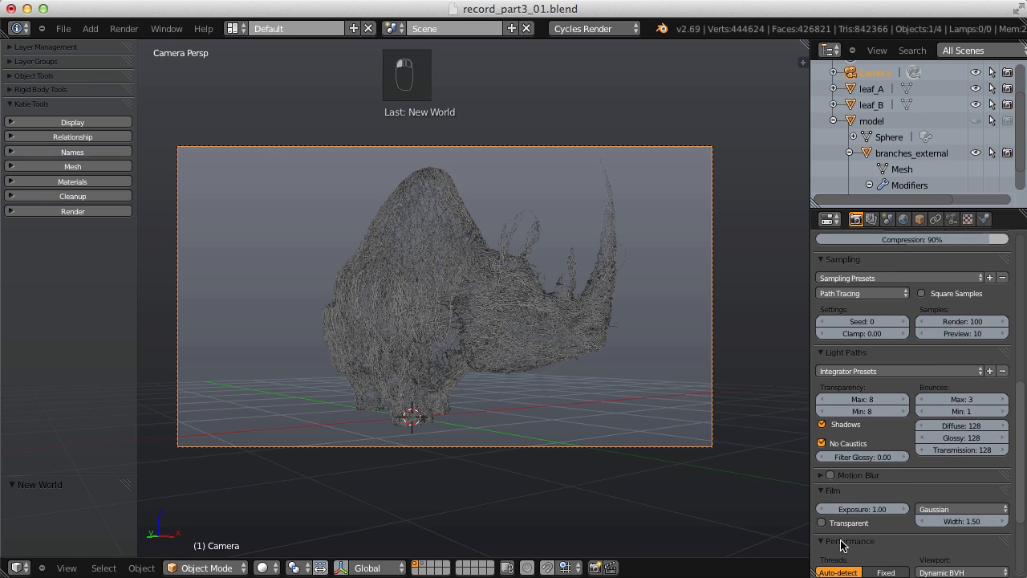
Step: Set the render performance tile size to 32 in both X and Y
{"action": "scroll", "coordinate": [909, 503], "scroll_direction": "down", "scroll_amount": 4}
{"action": "scroll", "coordinate": [906, 503], "scroll_direction": "down", "scroll_amount": 2}
{"action": "left_click", "coordinate": [854, 499]}
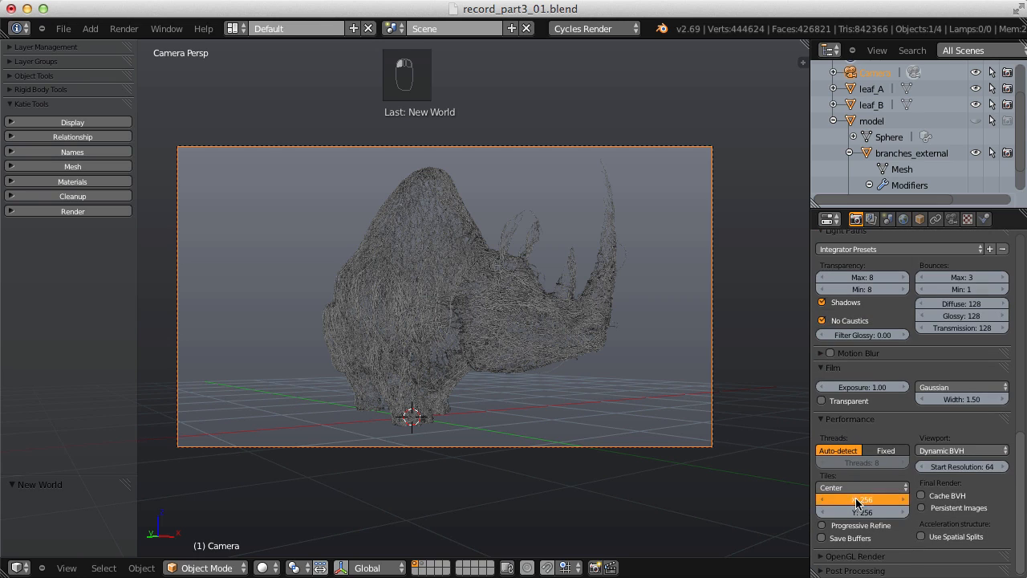
{"action": "type", "text": "32"}
{"action": "key", "text": "Tab"}
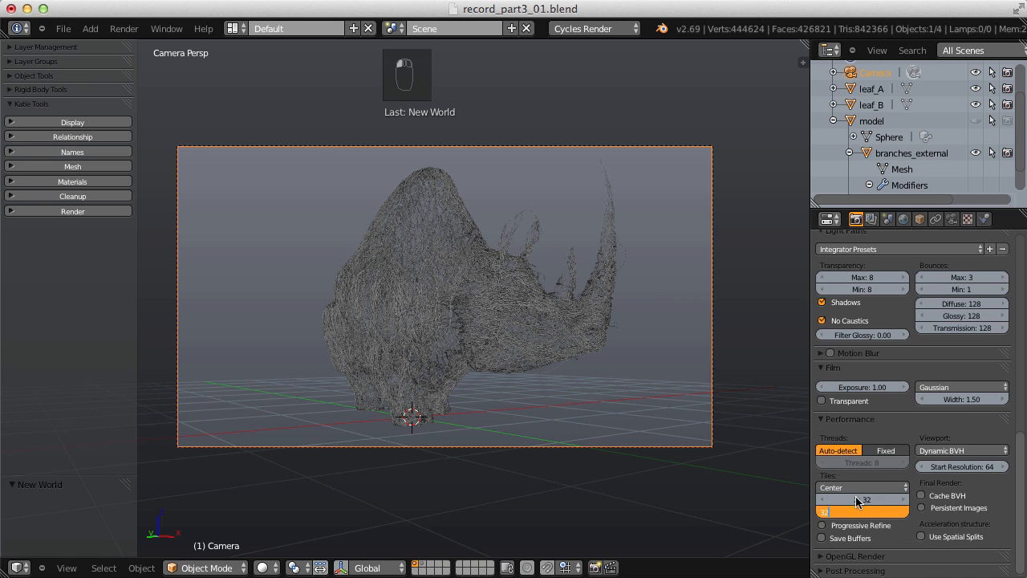
{"action": "type", "text": "32"}
{"action": "key", "text": "Return"}
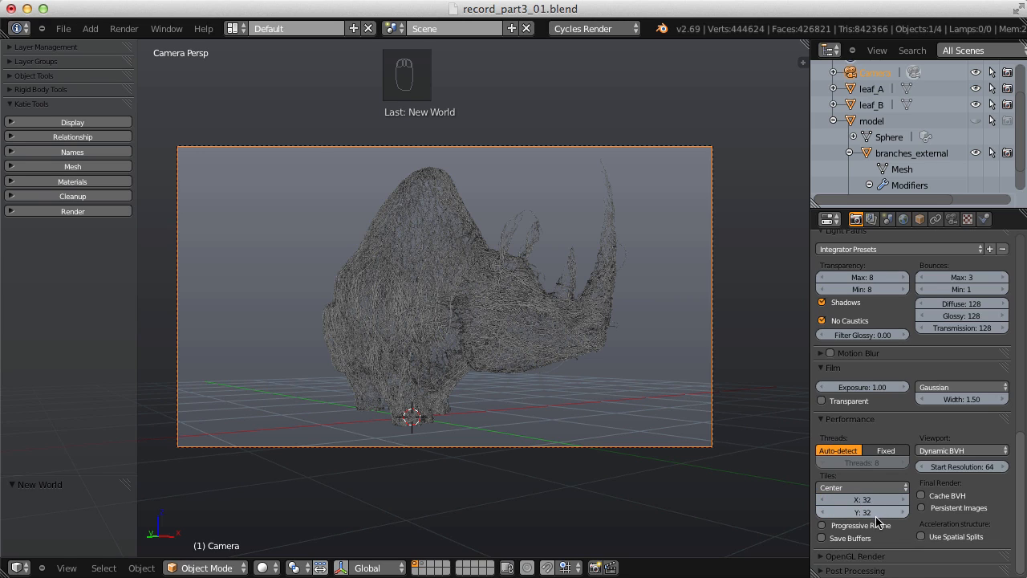
Step: Make the film background transparent and render the image again
{"action": "left_click", "coordinate": [821, 400]}
{"action": "left_click", "coordinate": [125, 28]}
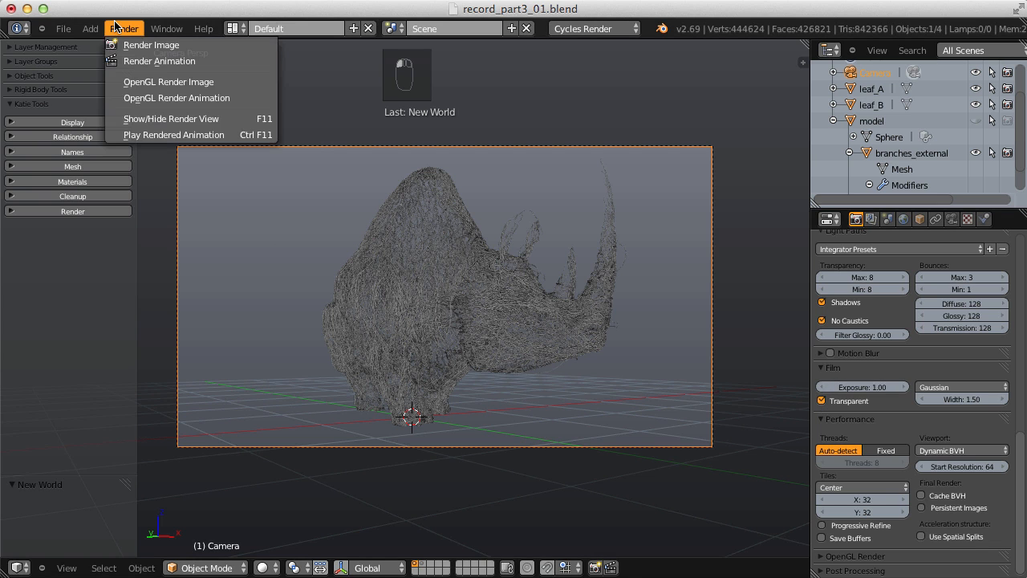
{"action": "left_click", "coordinate": [130, 44]}
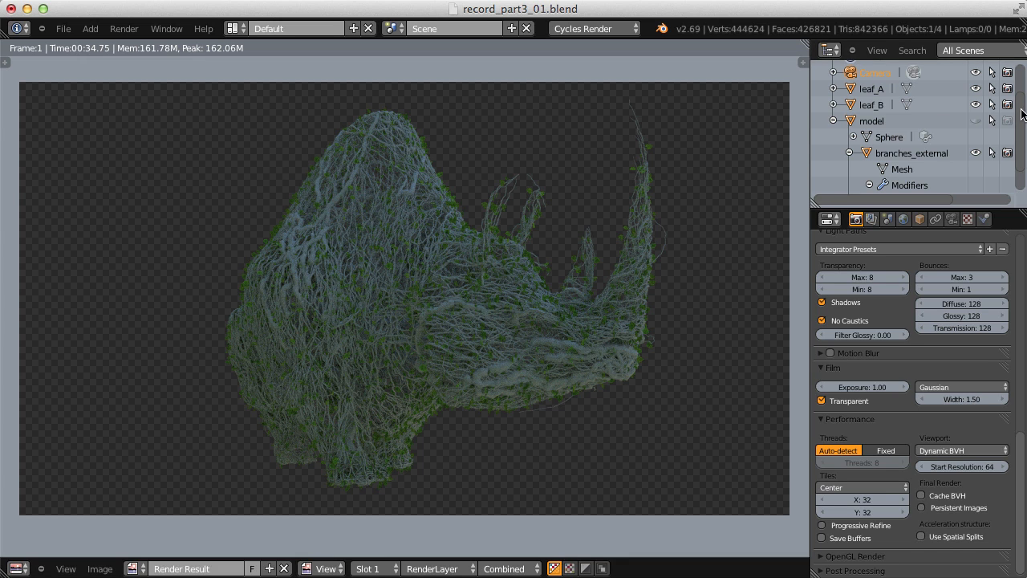
Step: Open the particle settings of the leaves hair system on branches_external
{"action": "scroll", "coordinate": [1024, 80], "scroll_direction": "up", "scroll_amount": 2}
{"action": "scroll", "coordinate": [1024, 80], "scroll_direction": "down", "scroll_amount": 4}
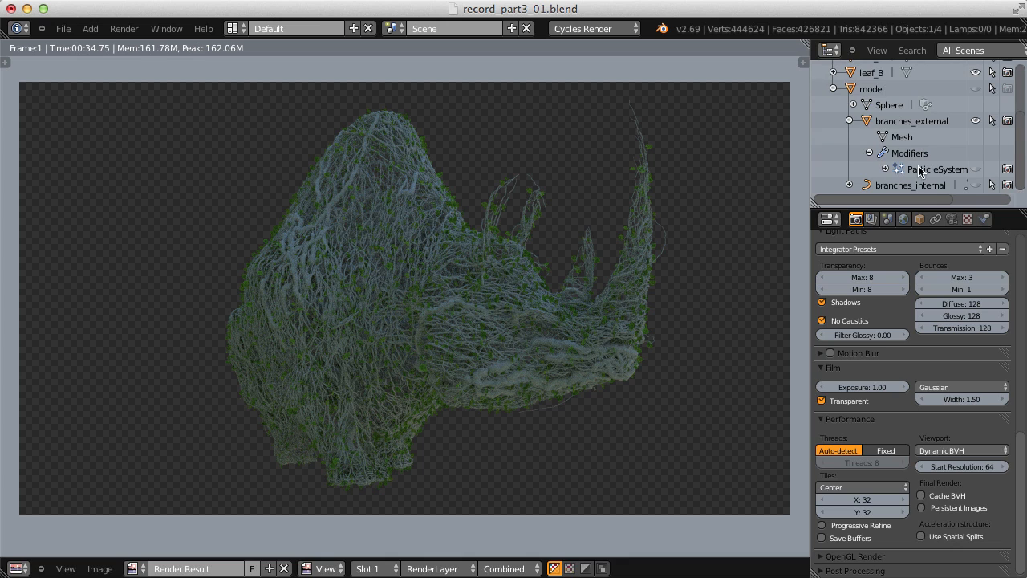
{"action": "left_click", "coordinate": [923, 170]}
{"action": "left_click", "coordinate": [1015, 218]}
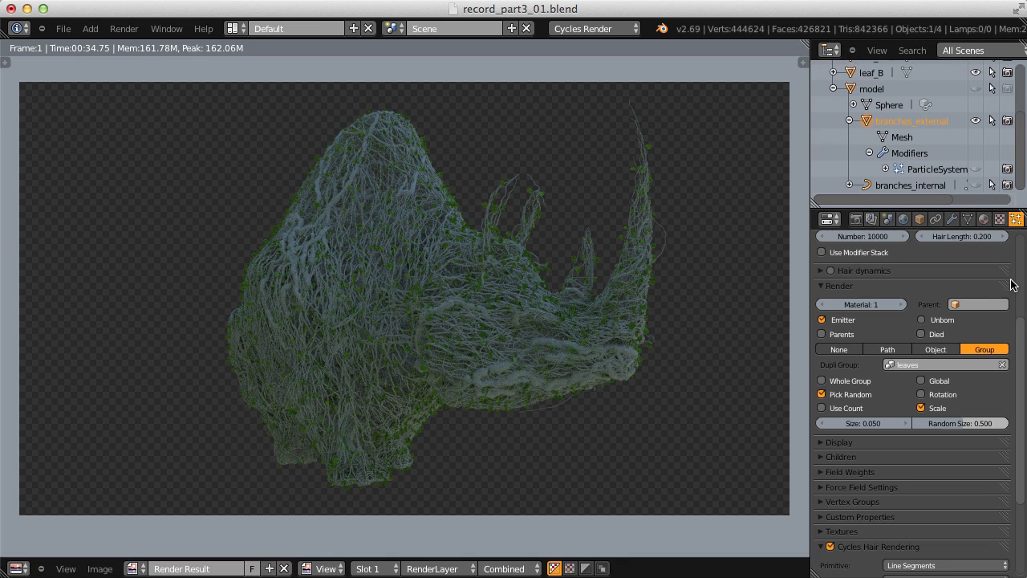
{"action": "scroll", "coordinate": [1018, 312], "scroll_direction": "down", "scroll_amount": 2}
{"action": "scroll", "coordinate": [1018, 312], "scroll_direction": "up", "scroll_amount": 3}
{"action": "scroll", "coordinate": [1020, 297], "scroll_direction": "down", "scroll_amount": 4}
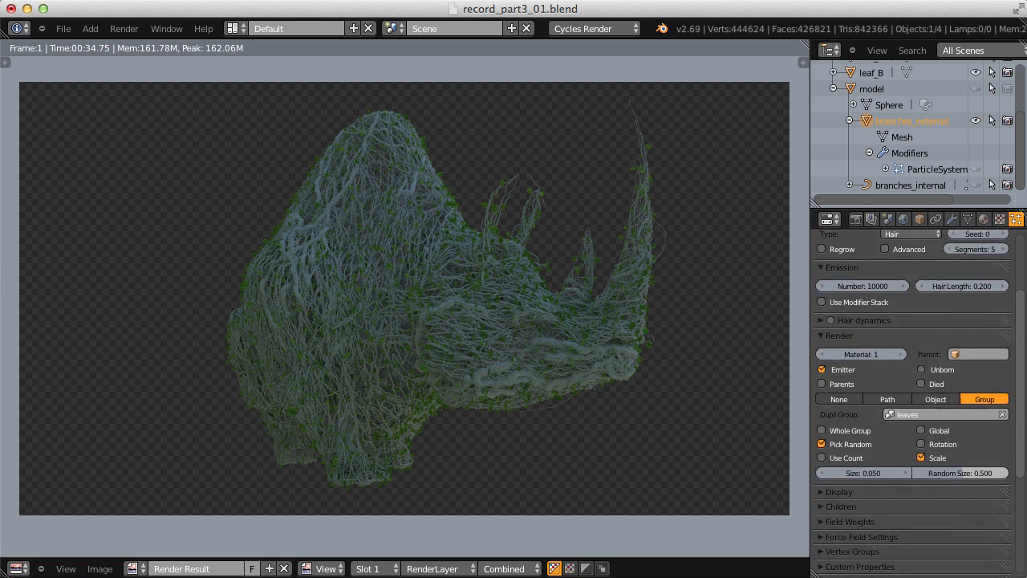
{"action": "scroll", "coordinate": [1023, 273], "scroll_direction": "up", "scroll_amount": 3}
{"action": "left_click", "coordinate": [864, 346]}
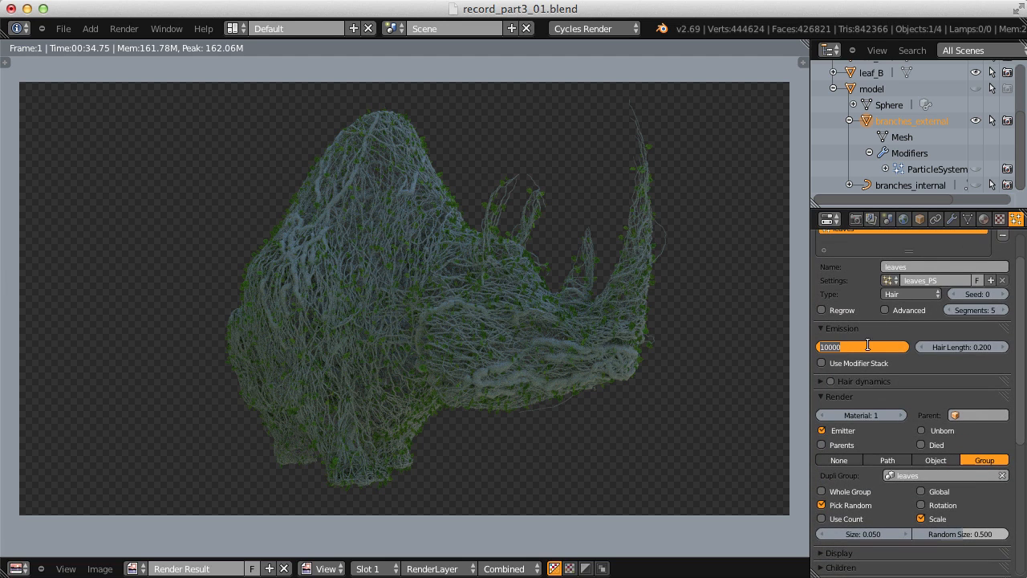
{"action": "left_click", "coordinate": [867, 343]}
{"action": "key", "text": "Return"}
Step: Enable Interpolated children for the leaves particle system and set their render count to 10
{"action": "scroll", "coordinate": [1020, 321], "scroll_direction": "down", "scroll_amount": 2}
{"action": "scroll", "coordinate": [1022, 327], "scroll_direction": "down", "scroll_amount": 7}
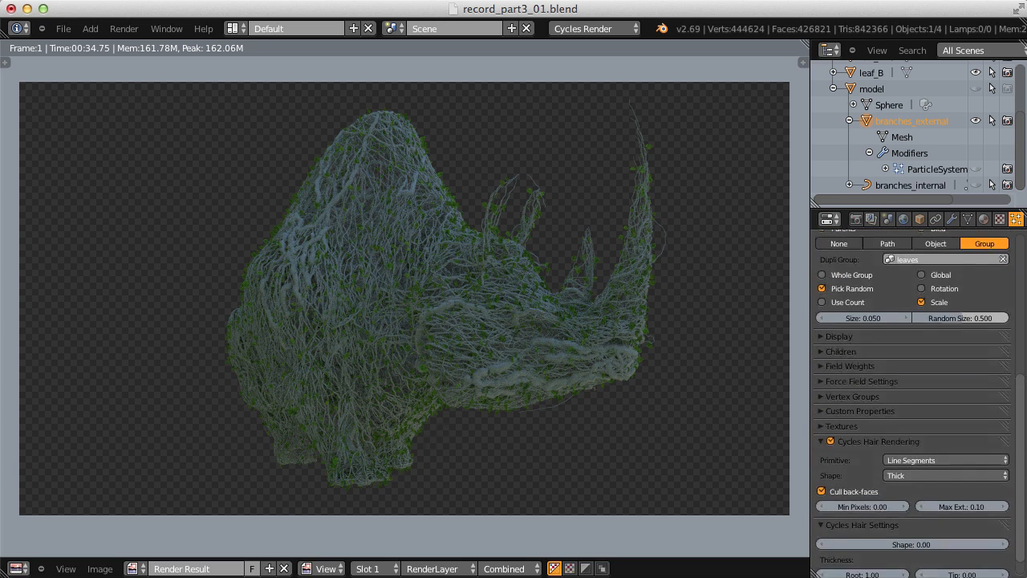
{"action": "left_click", "coordinate": [843, 346]}
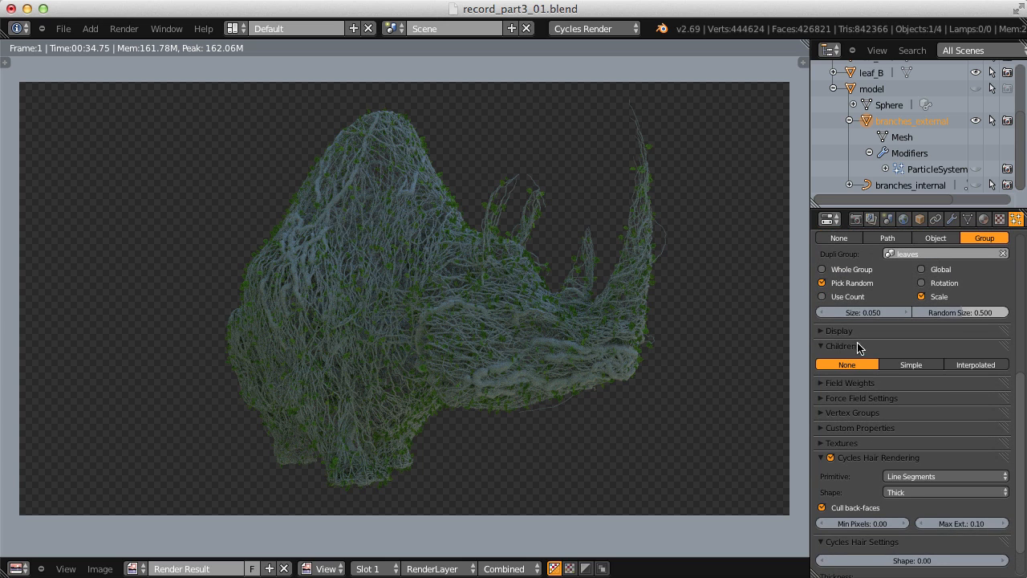
{"action": "left_click", "coordinate": [966, 366]}
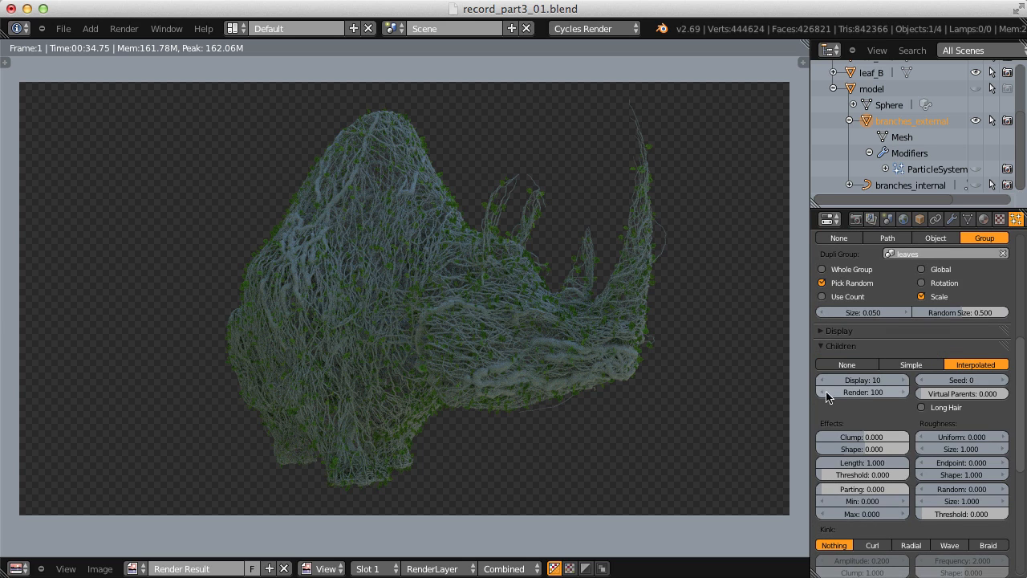
{"action": "left_click", "coordinate": [871, 391]}
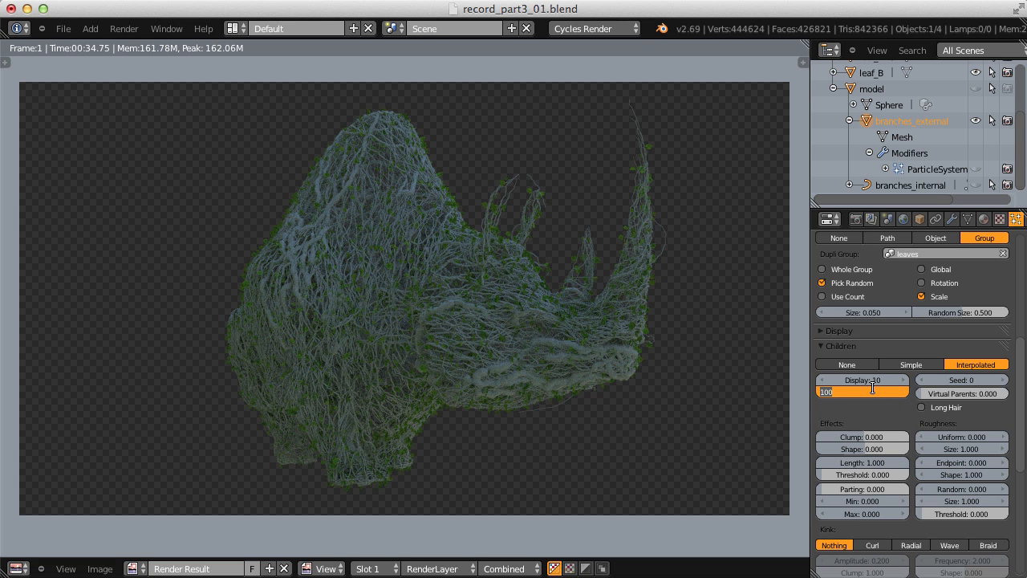
{"action": "type", "text": "100"}
{"action": "key", "text": "Return"}
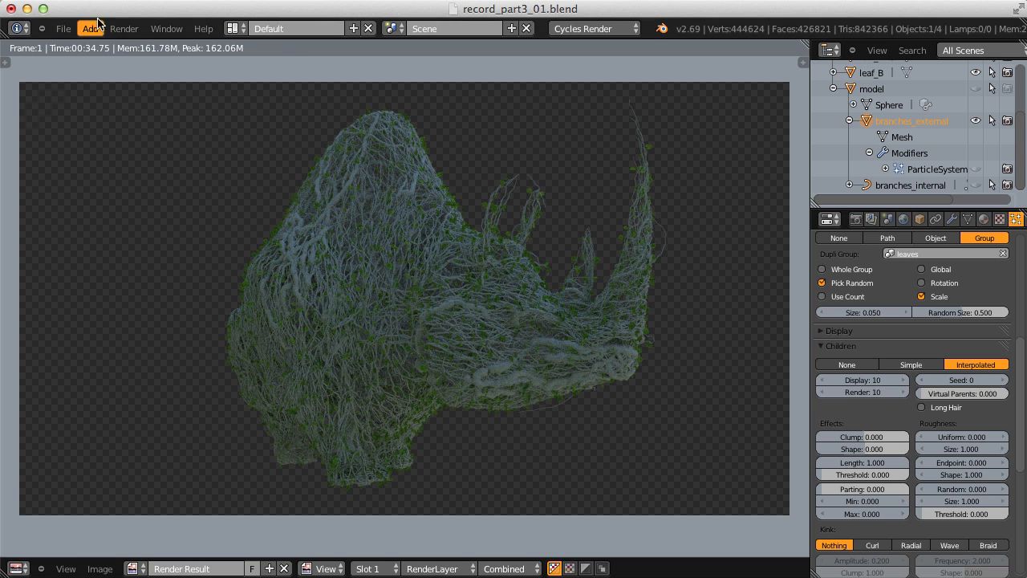
Step: Switch the render result to Slot 2 and render the image with the leaf children
{"action": "left_click", "coordinate": [122, 28]}
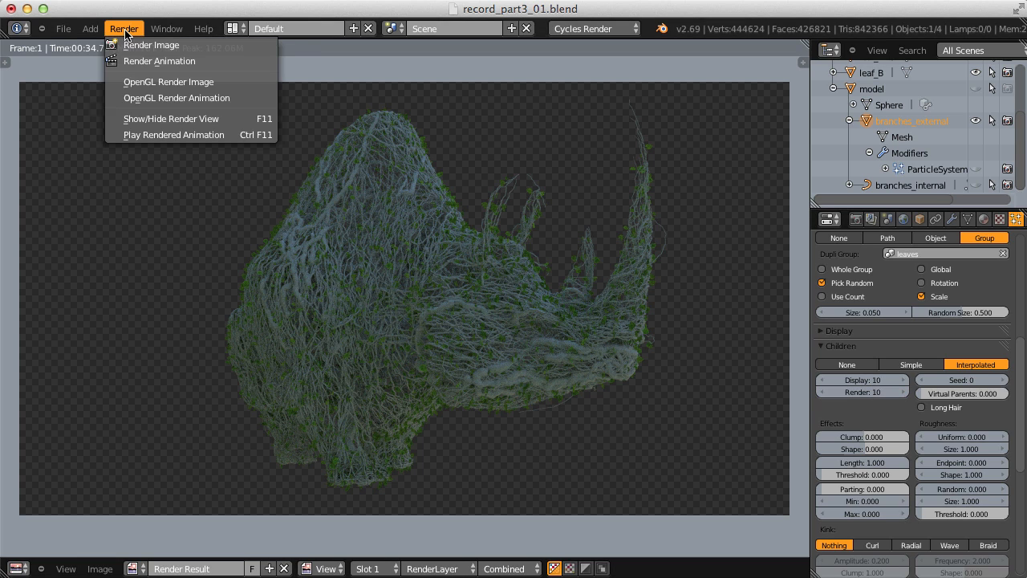
{"action": "left_click", "coordinate": [368, 568]}
{"action": "left_click", "coordinate": [367, 531]}
{"action": "key", "text": "F12"}
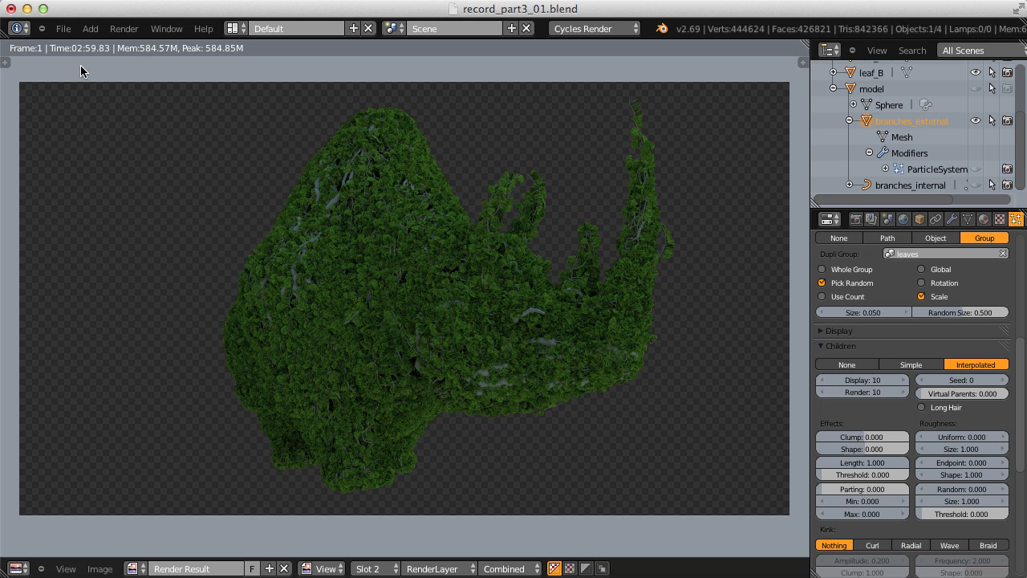
Step: Examine the rendered rhino's leaf coverage up close on the hump, horns and body, including the branches showing through
{"action": "scroll", "coordinate": [408, 188], "scroll_direction": "up", "scroll_amount": 3}
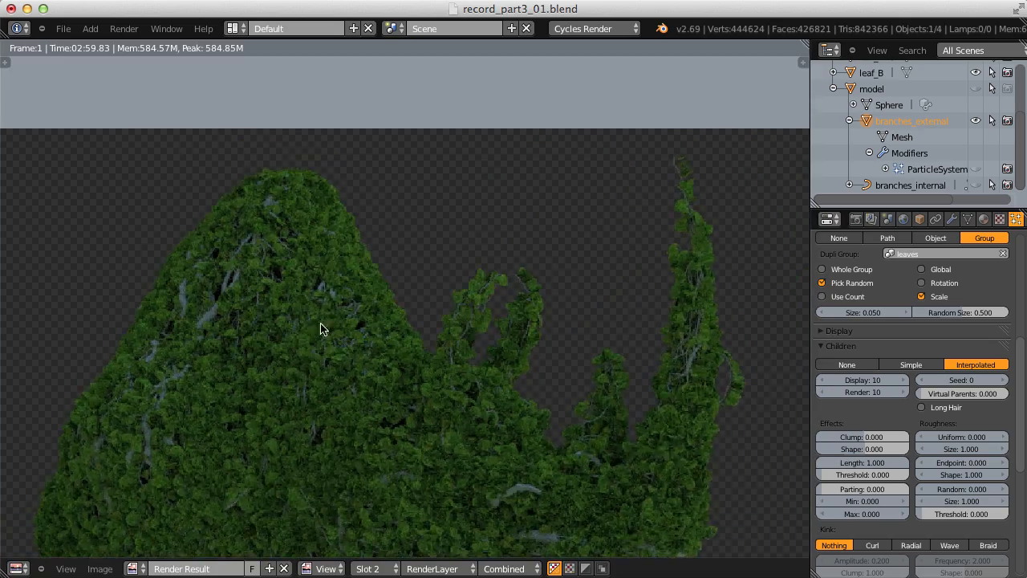
{"action": "scroll", "coordinate": [320, 329], "scroll_direction": "up", "scroll_amount": 4}
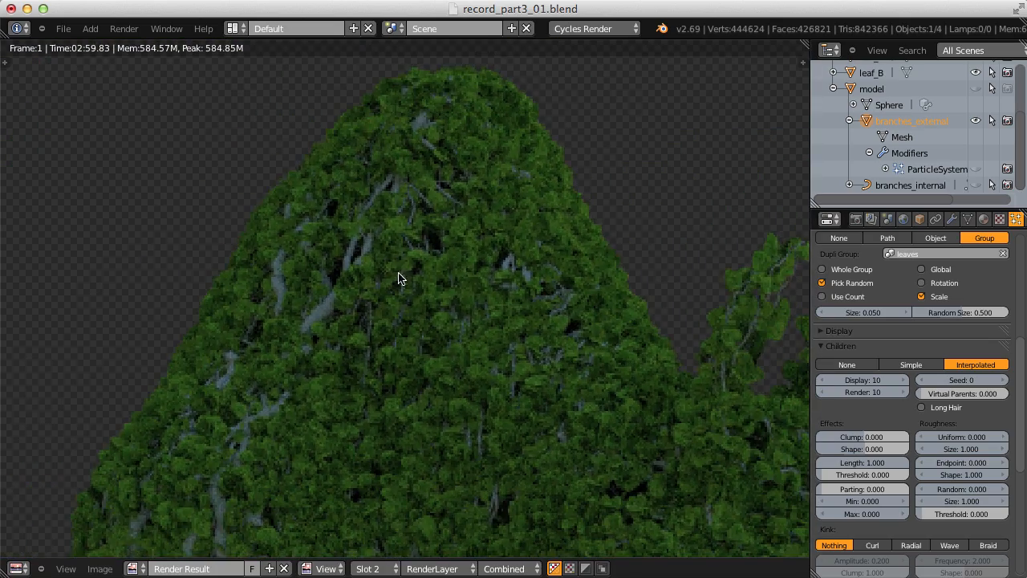
{"action": "scroll", "coordinate": [488, 410], "scroll_direction": "down", "scroll_amount": 2}
{"action": "middle_click_drag", "start_coordinate": [606, 307], "coordinate": [292, 259]}
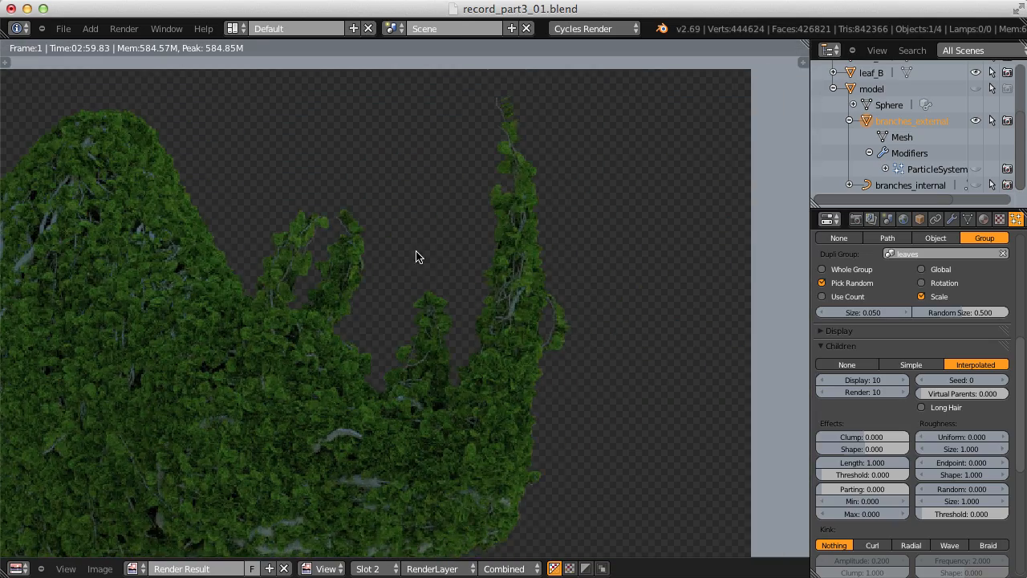
{"action": "scroll", "coordinate": [417, 280], "scroll_direction": "up", "scroll_amount": 2}
{"action": "scroll", "coordinate": [464, 272], "scroll_direction": "down", "scroll_amount": 2}
{"action": "scroll", "coordinate": [433, 329], "scroll_direction": "up", "scroll_amount": 1}
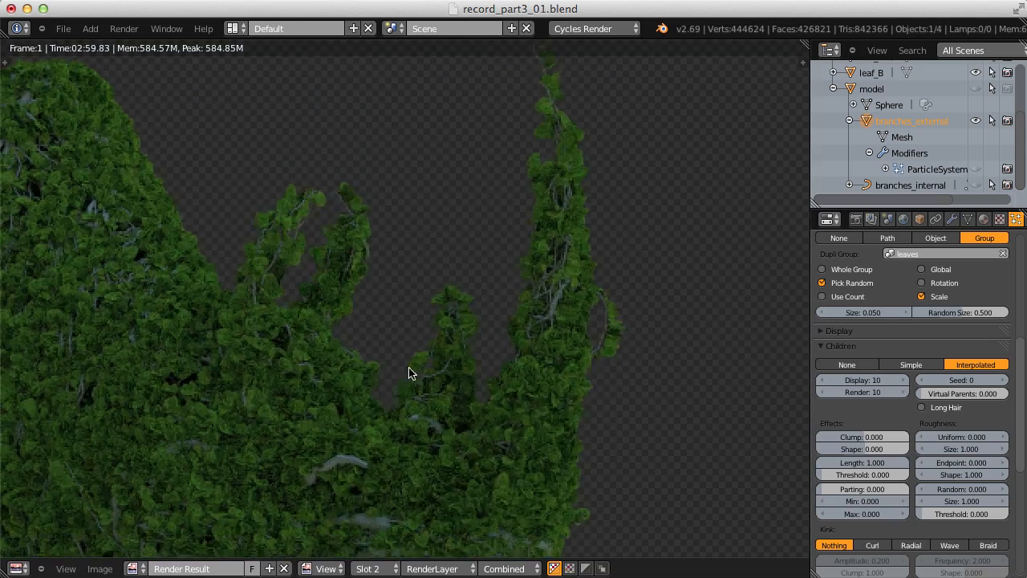
{"action": "scroll", "coordinate": [417, 241], "scroll_direction": "down", "scroll_amount": 4}
{"action": "scroll", "coordinate": [397, 289], "scroll_direction": "up", "scroll_amount": 1}
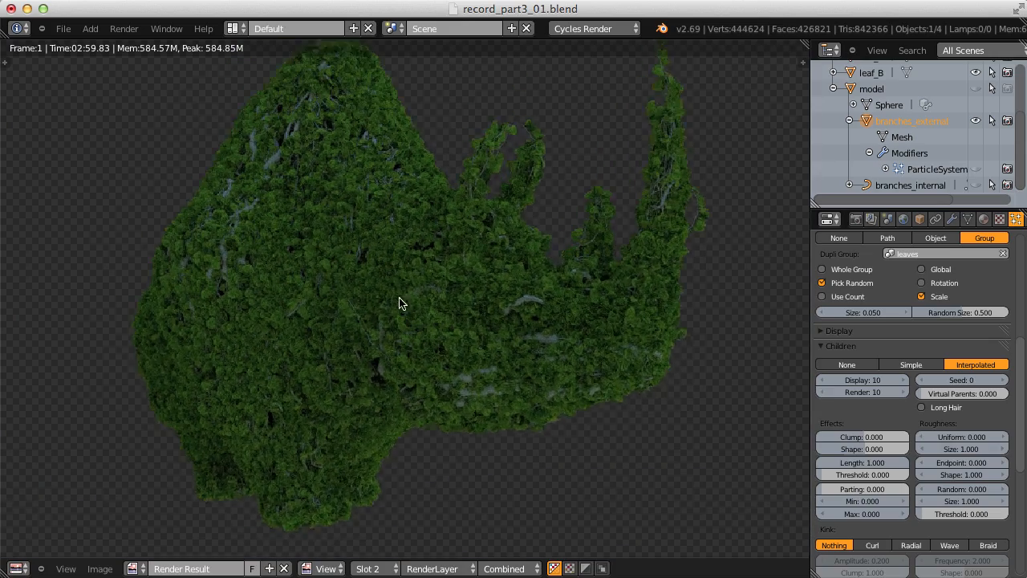
{"action": "middle_click_drag", "start_coordinate": [401, 303], "coordinate": [401, 317]}
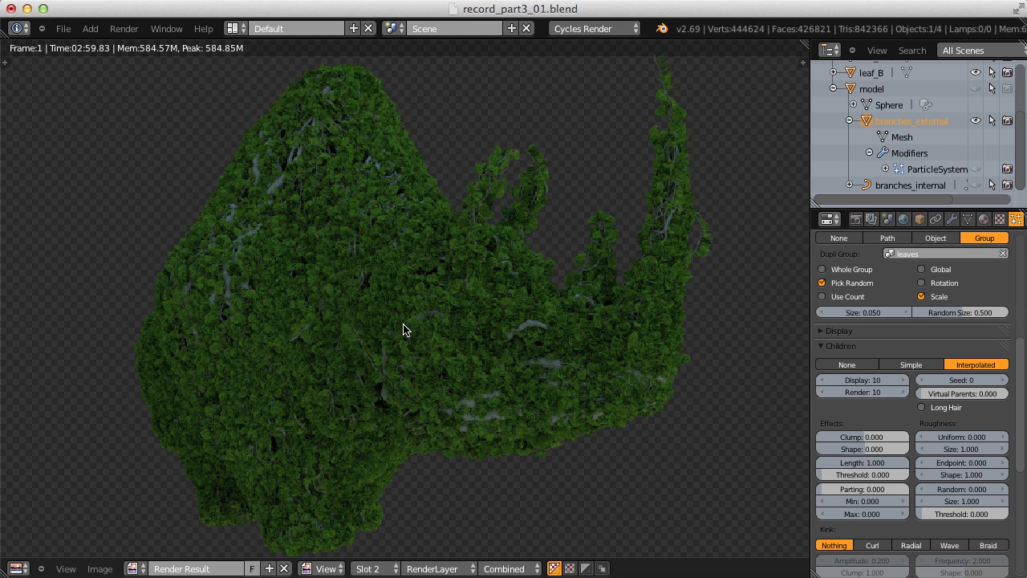
{"action": "middle_click_drag", "start_coordinate": [403, 329], "coordinate": [410, 309], "text": "ctrl"}
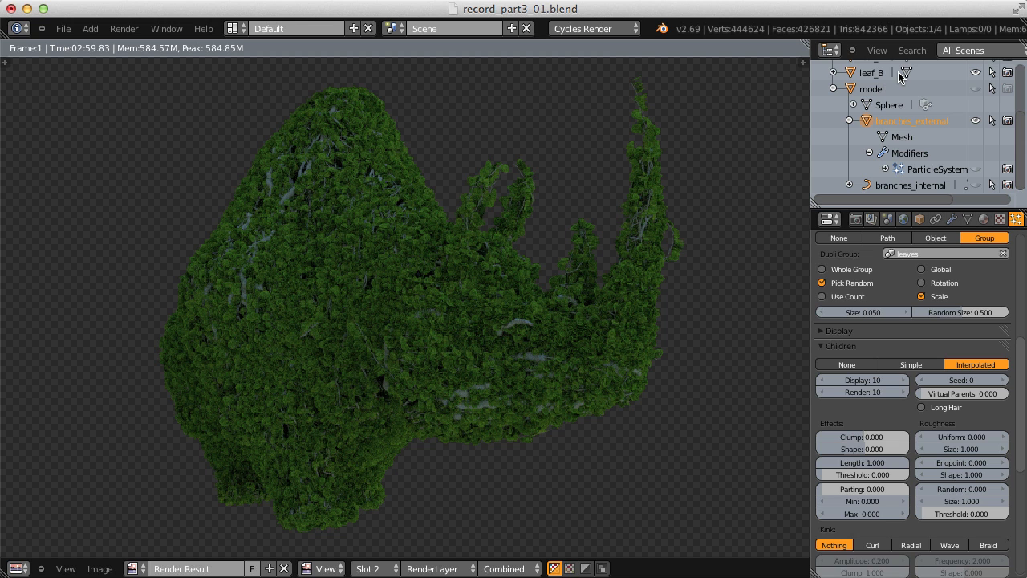
{"action": "scroll", "coordinate": [393, 234], "scroll_direction": "down", "scroll_amount": 2}
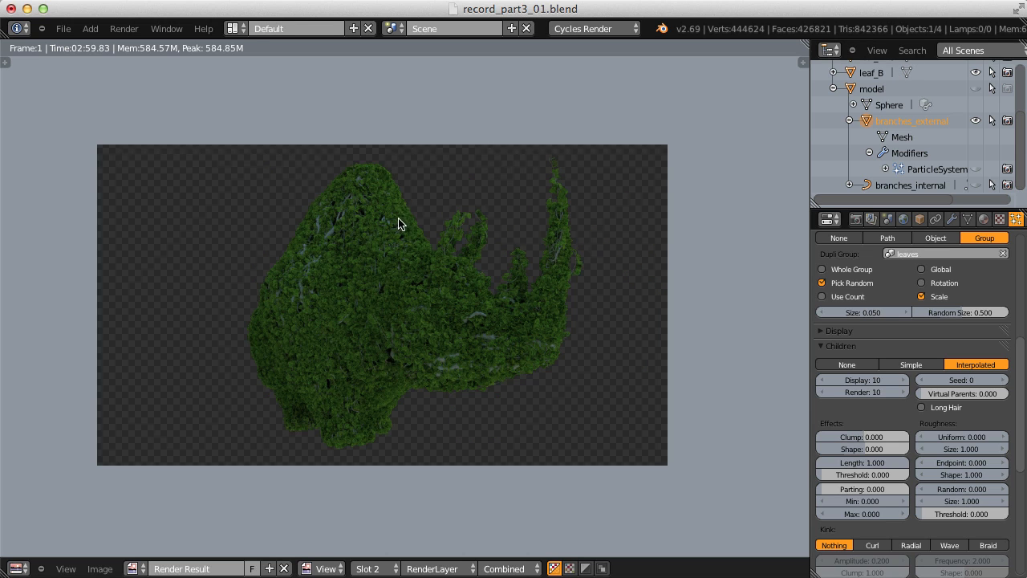
{"action": "scroll", "coordinate": [406, 236], "scroll_direction": "up", "scroll_amount": 1}
{"action": "scroll", "coordinate": [410, 250], "scroll_direction": "up", "scroll_amount": 1}
{"action": "middle_click_drag", "start_coordinate": [410, 249], "coordinate": [408, 227]}
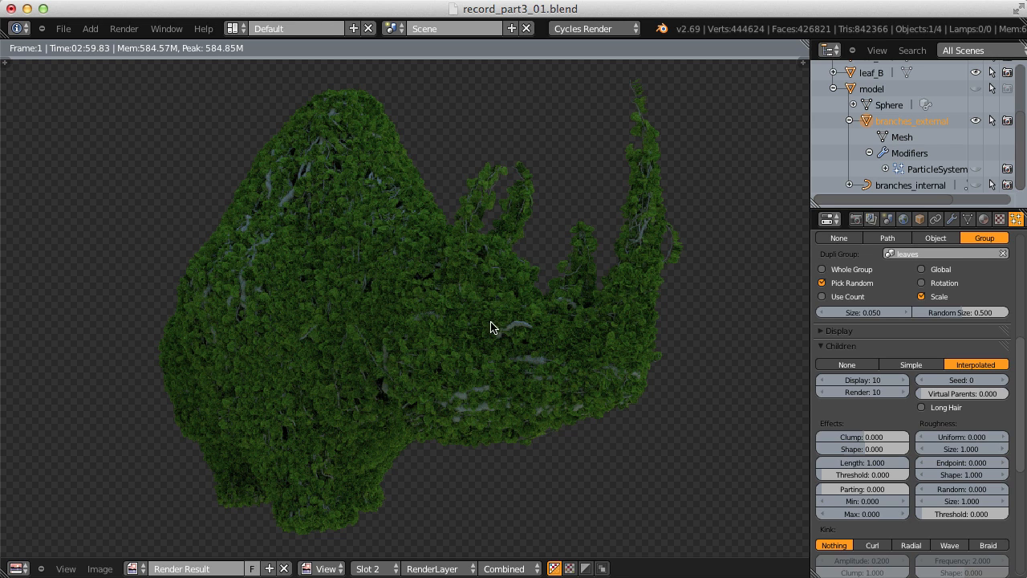
Step: Leave the render view and create a new material named branches on branches_external
{"action": "key", "text": "Escape"}
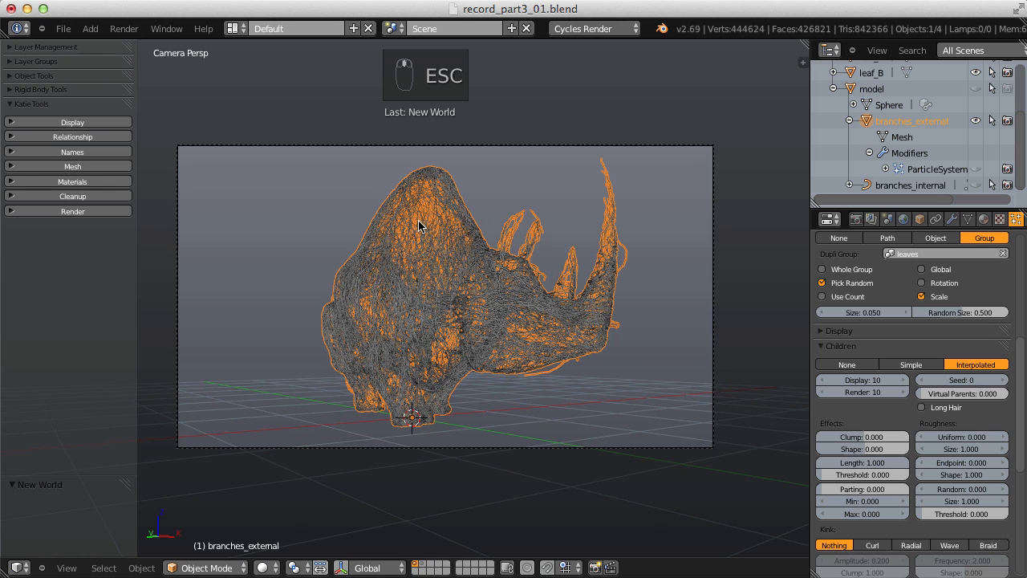
{"action": "left_click", "coordinate": [952, 219]}
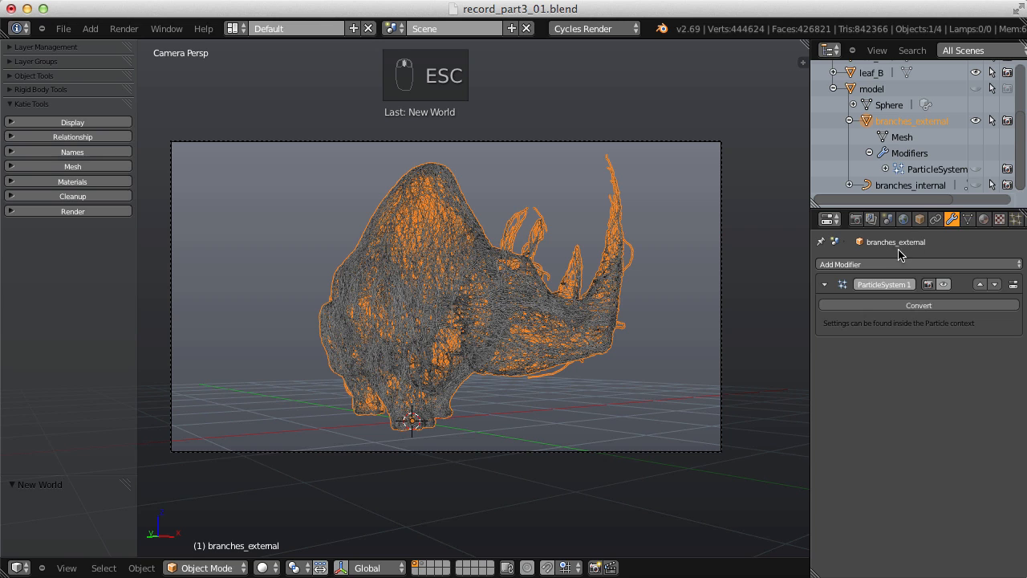
{"action": "left_click", "coordinate": [984, 219]}
{"action": "left_click", "coordinate": [896, 305]}
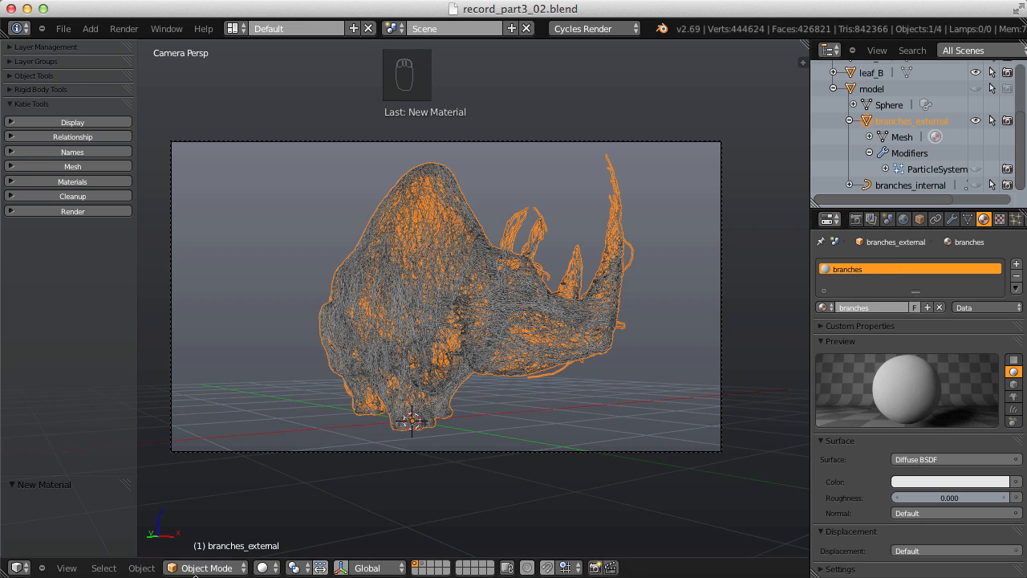
Step: Show the branches material in the Node Editor and add a Texture Coordinate node before the Diffuse BSDF
{"action": "left_click", "coordinate": [18, 567]}
{"action": "left_click", "coordinate": [56, 344]}
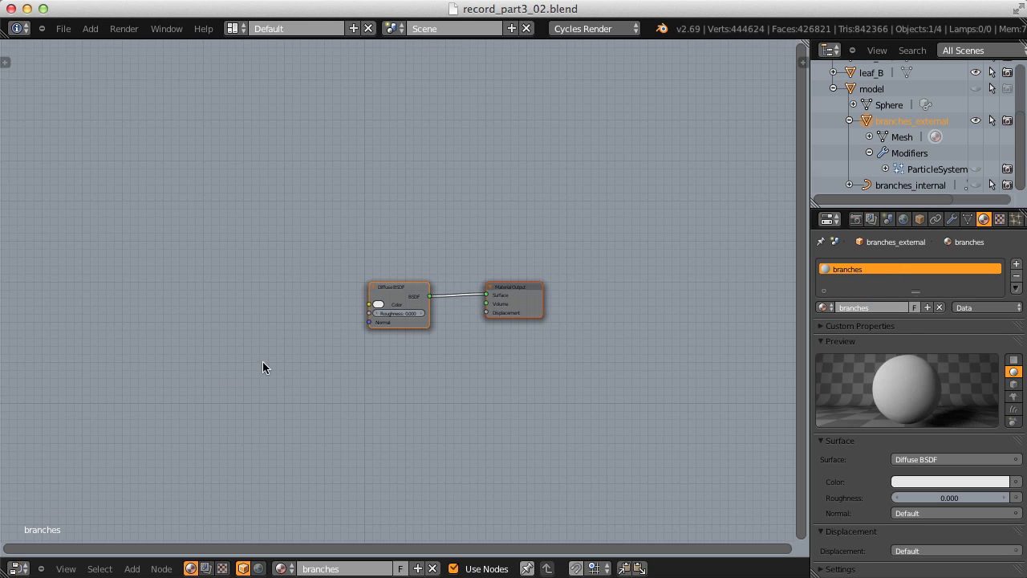
{"action": "key", "text": "shift+a"}
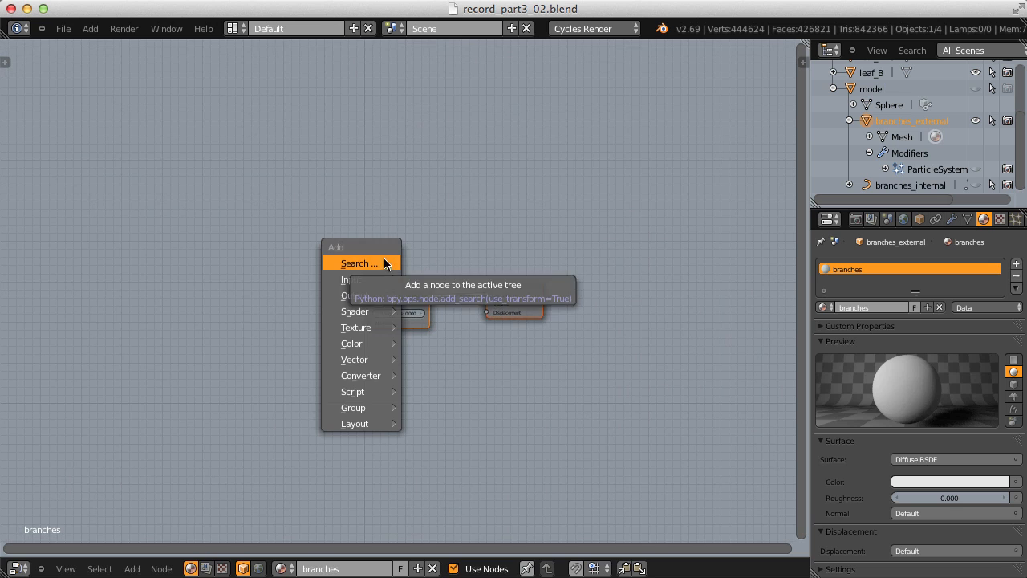
{"action": "mouse_move", "coordinate": [377, 279]}
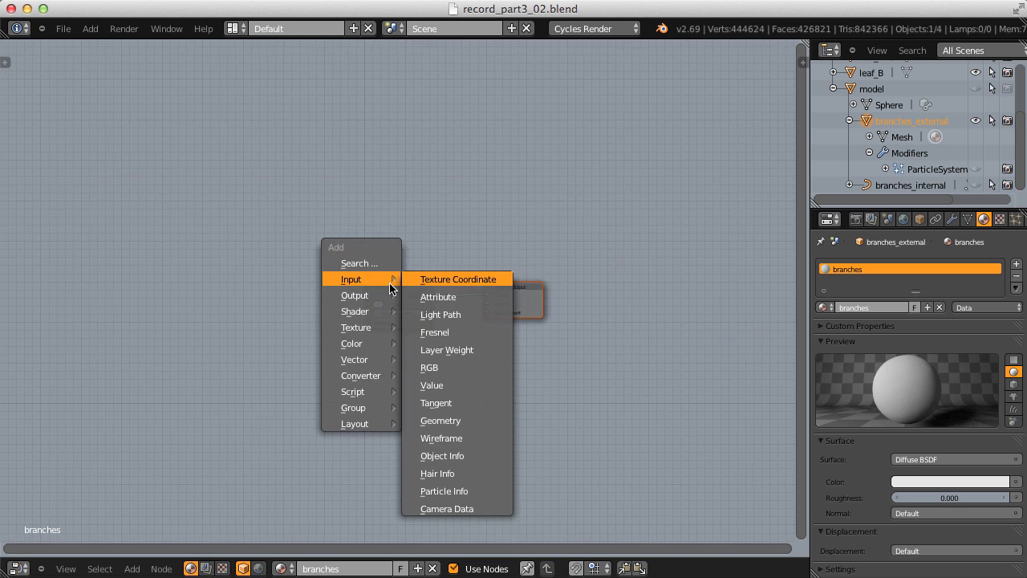
{"action": "left_click", "coordinate": [462, 284]}
{"action": "left_click", "coordinate": [188, 284]}
Step: Add an Image Texture node beside the Texture Coordinate node and load treeBark_004_L.jpg into it
{"action": "key", "text": "shift+a"}
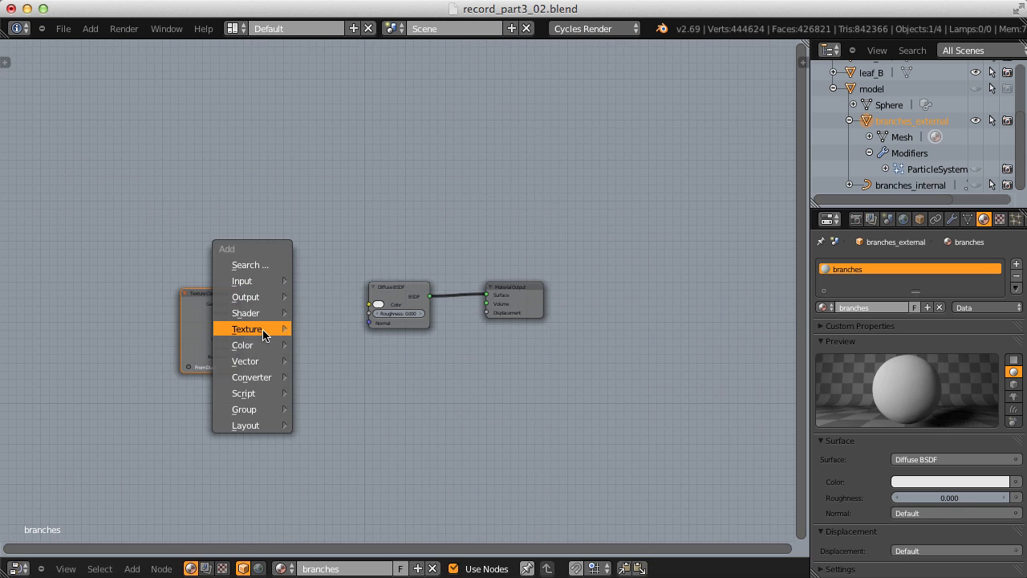
{"action": "mouse_move", "coordinate": [265, 329]}
{"action": "left_click", "coordinate": [313, 329]}
{"action": "left_click", "coordinate": [255, 299]}
{"action": "scroll", "coordinate": [210, 274], "scroll_direction": "up", "scroll_amount": 10}
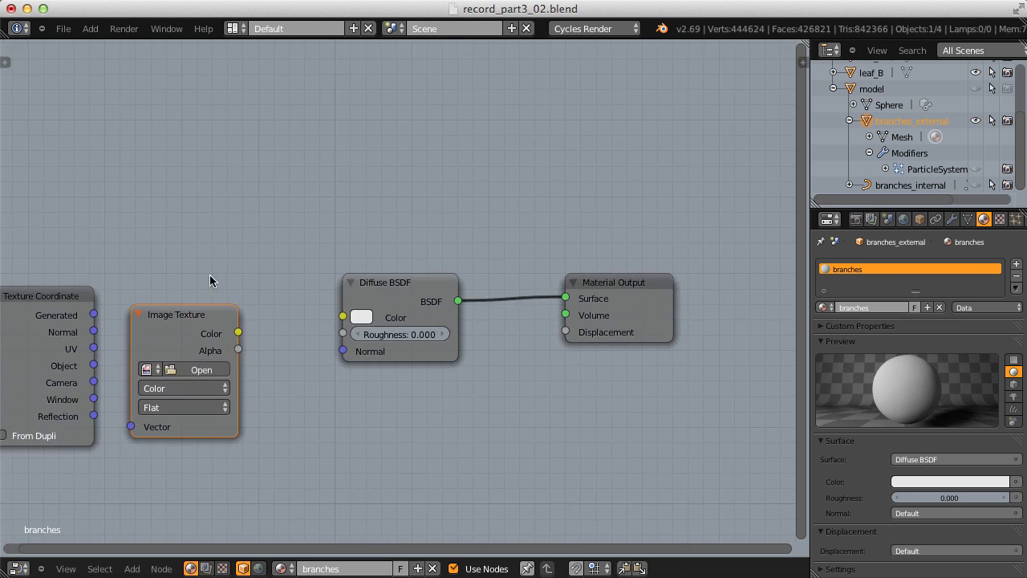
{"action": "middle_click_drag", "start_coordinate": [158, 292], "coordinate": [390, 239]}
{"action": "left_click", "coordinate": [393, 328]}
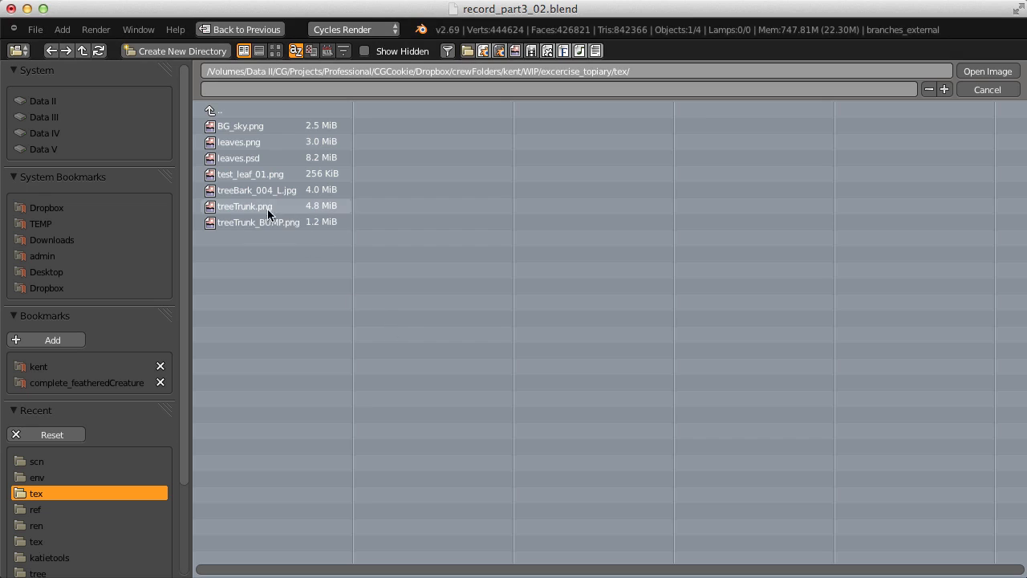
{"action": "double_click", "coordinate": [238, 190]}
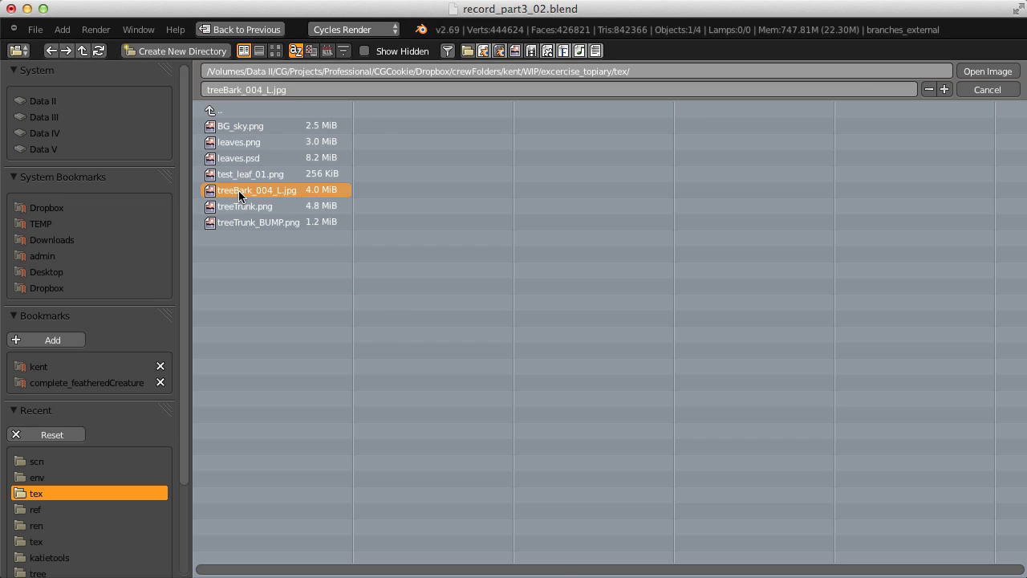
Step: Connect the Texture Coordinate's Object output to the Image Texture's Vector input and move both nodes farther from the Diffuse BSDF
{"action": "left_click_drag", "start_coordinate": [235, 255], "coordinate": [162, 266]}
{"action": "left_click_drag", "start_coordinate": [232, 327], "coordinate": [323, 419]}
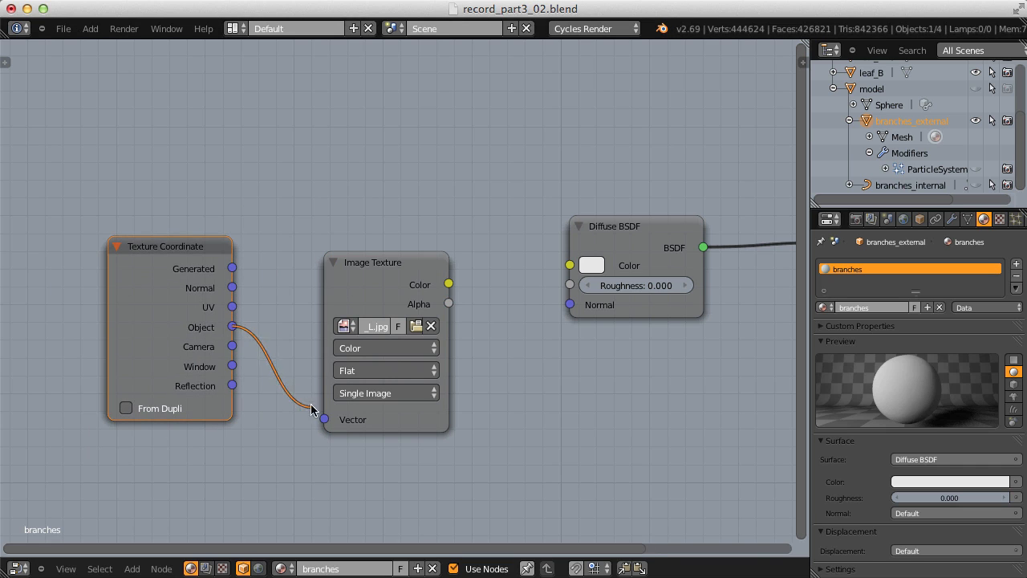
{"action": "scroll", "coordinate": [363, 265], "scroll_direction": "down", "scroll_amount": 2}
{"action": "key", "text": "g"}
{"action": "left_click", "coordinate": [368, 212]}
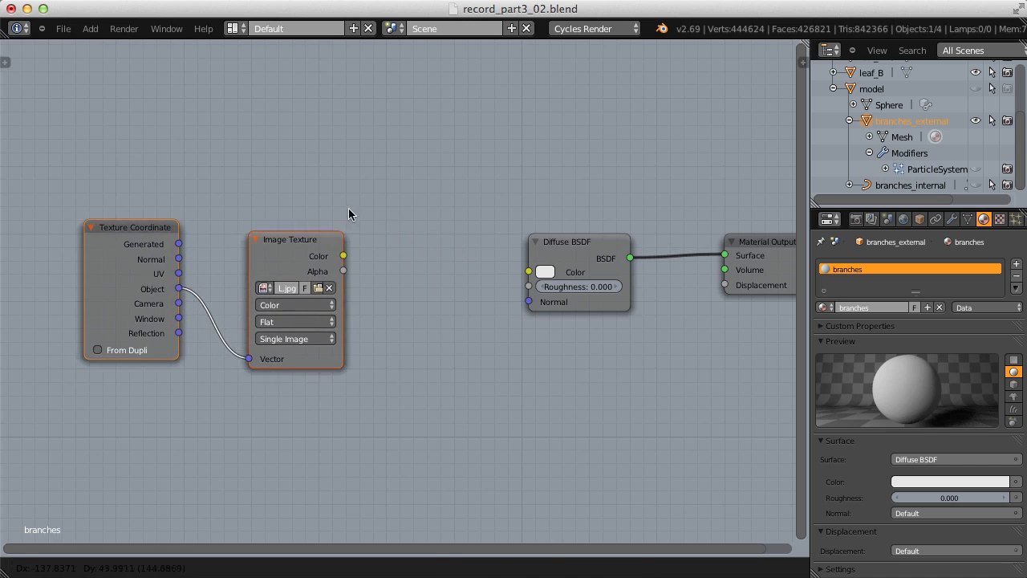
Step: Set the bark Image Texture node's projection to Box with a blend of 0.3
{"action": "left_click", "coordinate": [297, 321]}
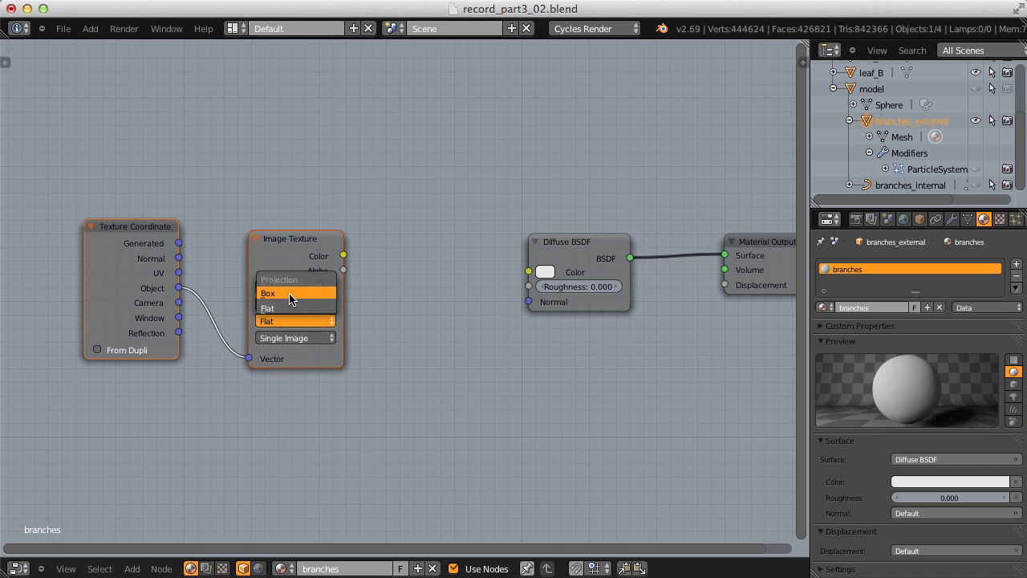
{"action": "left_click", "coordinate": [285, 294]}
{"action": "scroll", "coordinate": [425, 192], "scroll_direction": "down", "scroll_amount": 1}
{"action": "scroll", "coordinate": [424, 201], "scroll_direction": "up", "scroll_amount": 1}
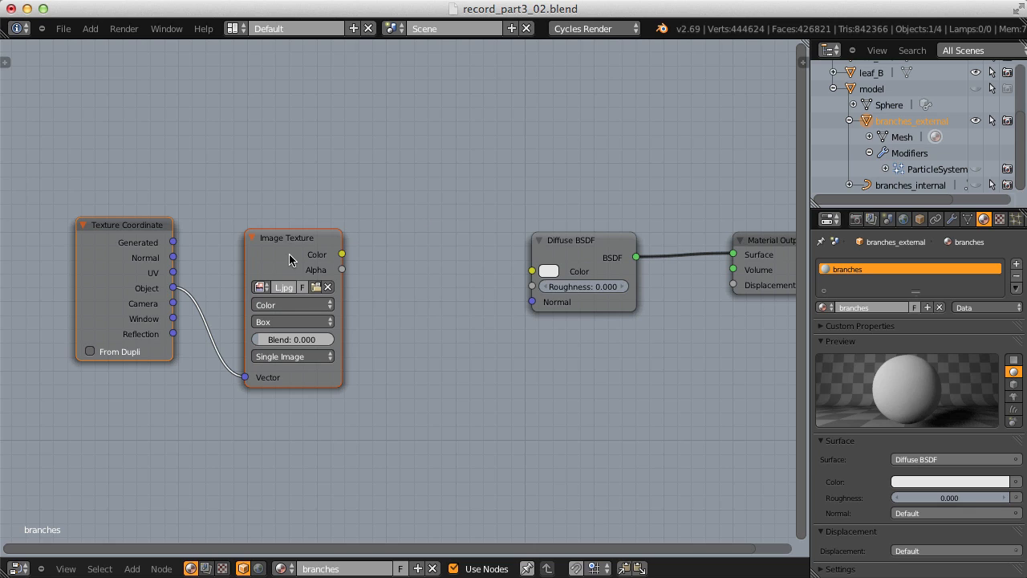
{"action": "left_click", "coordinate": [288, 339]}
{"action": "key", "text": "Return"}
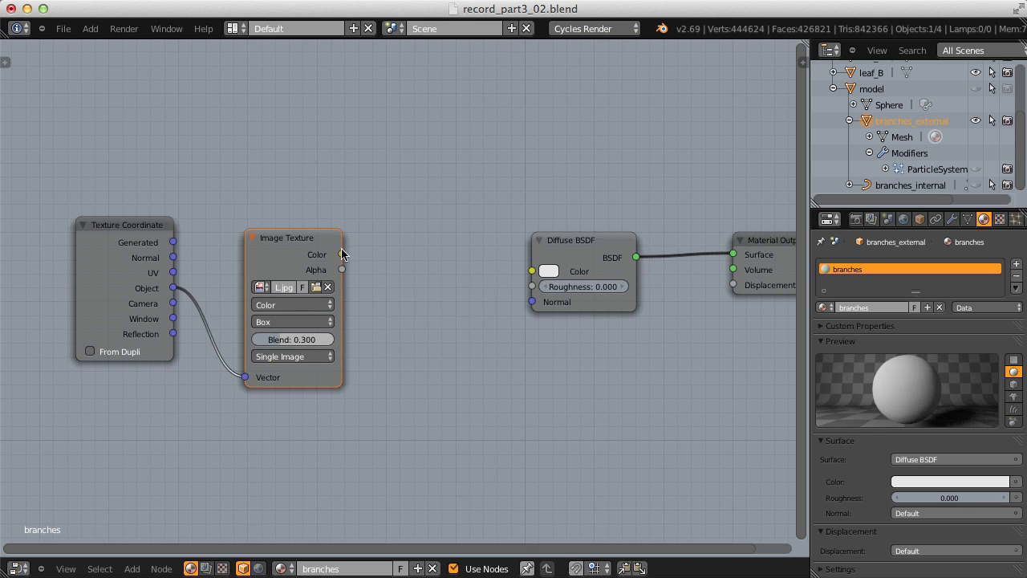
Step: Connect the bark Image Texture's Color output to the Diffuse BSDF's Color input
{"action": "left_click_drag", "start_coordinate": [359, 250], "coordinate": [531, 271]}
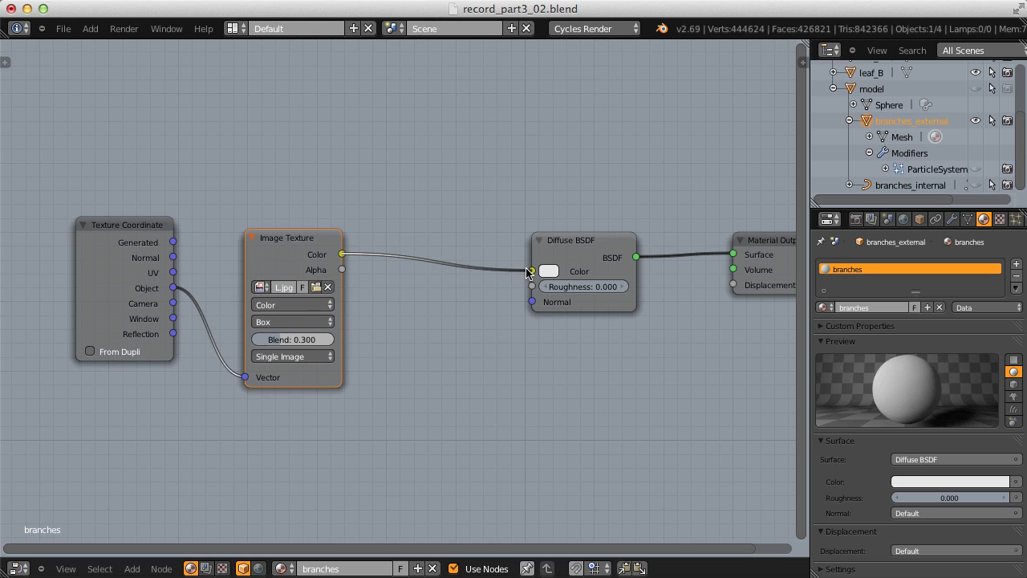
{"action": "middle_click_drag", "start_coordinate": [511, 234], "coordinate": [528, 213], "text": "ctrl"}
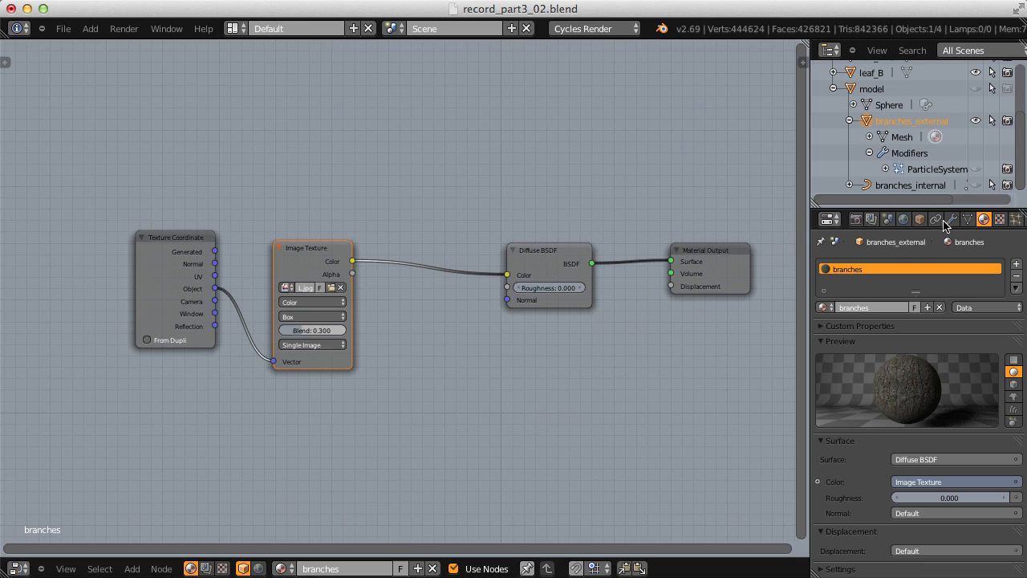
Step: Show leaf_B's leaves material and add a Translucent BSDF node above the Diffuse BSDF
{"action": "left_click", "coordinate": [872, 74]}
{"action": "scroll", "coordinate": [631, 230], "scroll_direction": "up", "scroll_amount": 4}
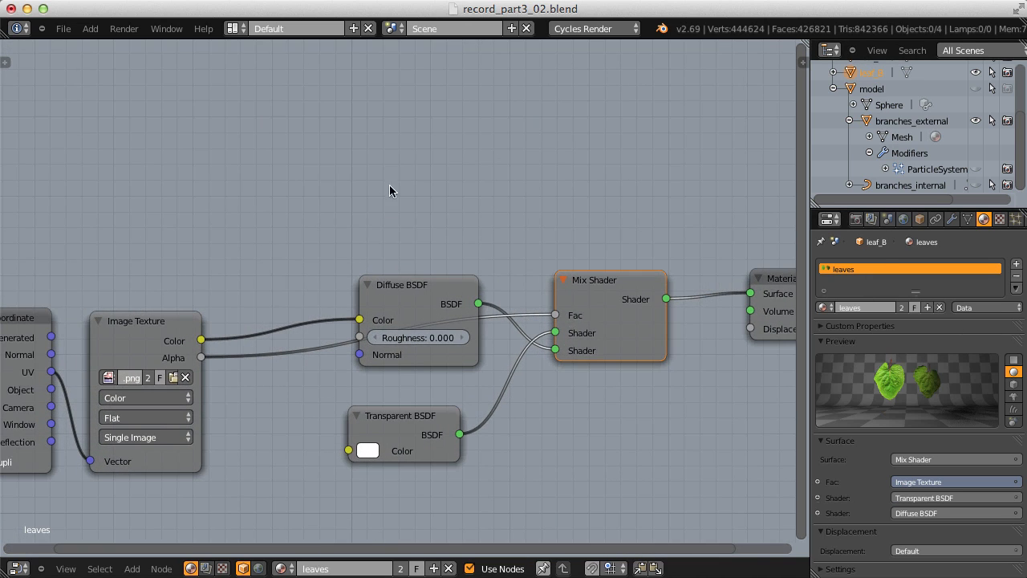
{"action": "key", "text": "shift+a"}
{"action": "mouse_move", "coordinate": [394, 165]}
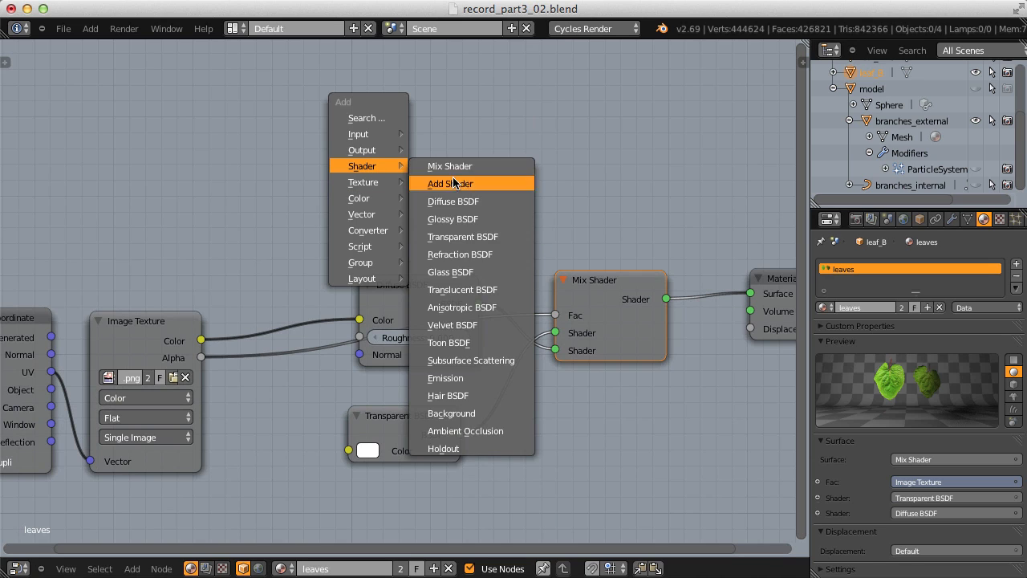
{"action": "left_click", "coordinate": [462, 290]}
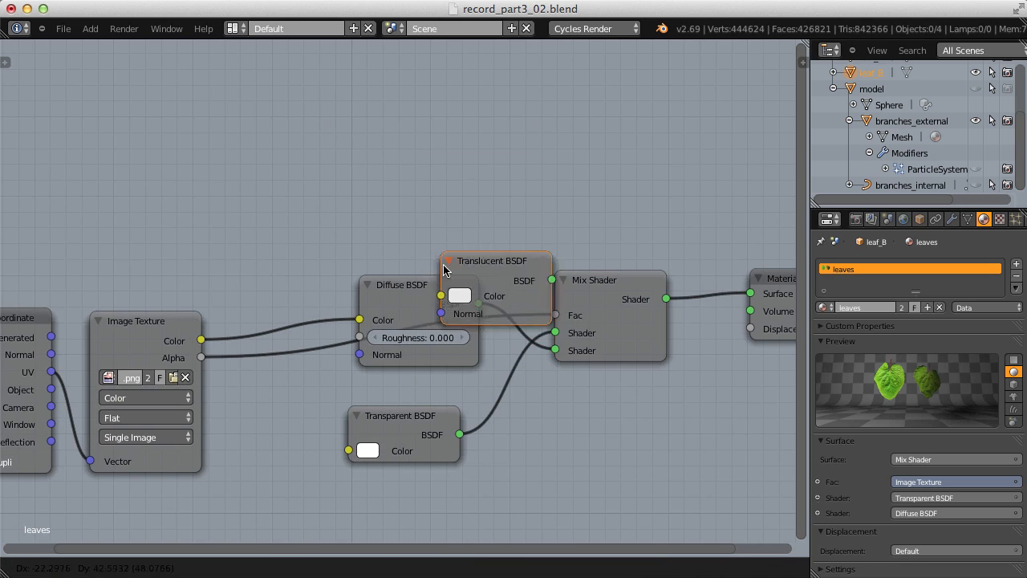
{"action": "left_click", "coordinate": [380, 168]}
Step: Wire the Translucent BSDF between the Image Texture's Color and the Mix Shader's second Shader input, and move the replaced Diffuse BSDF out of the way
{"action": "left_click_drag", "start_coordinate": [200, 340], "coordinate": [379, 207]}
{"action": "left_click_drag", "start_coordinate": [493, 191], "coordinate": [554, 349]}
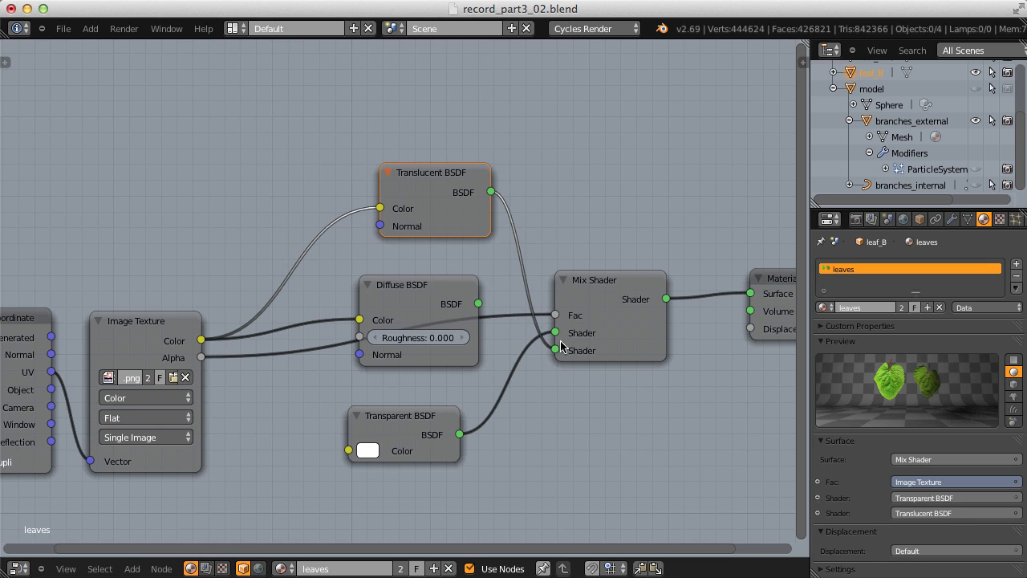
{"action": "left_click_drag", "start_coordinate": [418, 295], "coordinate": [177, 139]}
Step: Add a Glossy BSDF node below the Transparent BSDF in the leaves material
{"action": "scroll", "coordinate": [372, 152], "scroll_direction": "down", "scroll_amount": 1}
{"action": "middle_click_drag", "start_coordinate": [408, 223], "coordinate": [358, 198]}
{"action": "key", "text": "shift+a"}
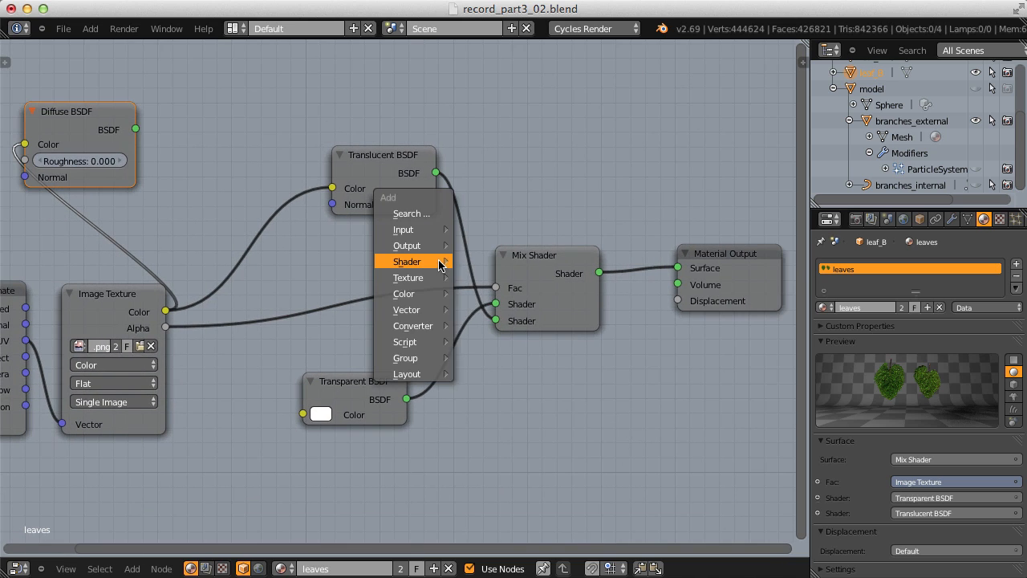
{"action": "mouse_move", "coordinate": [437, 261]}
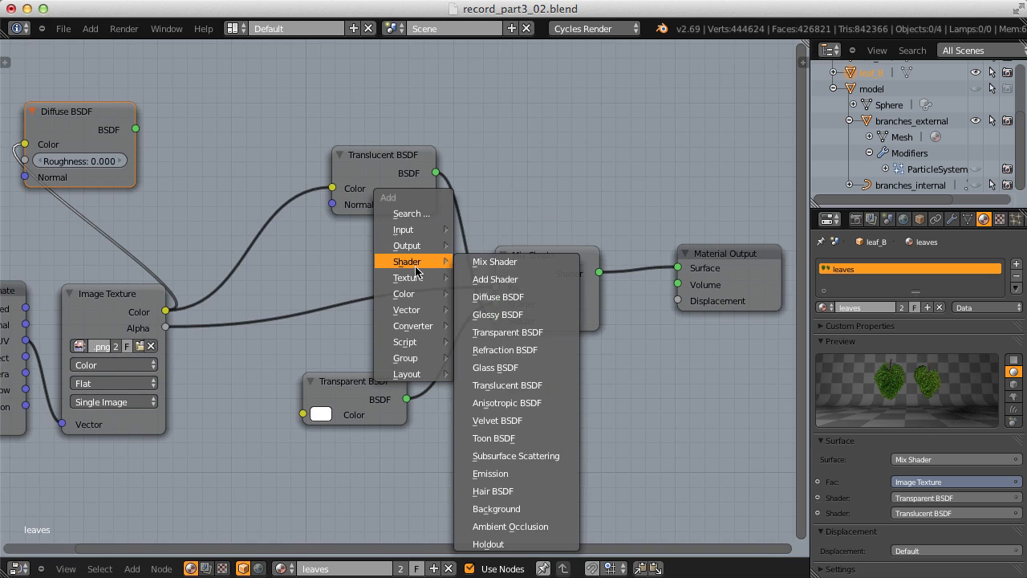
{"action": "left_click", "coordinate": [498, 315]}
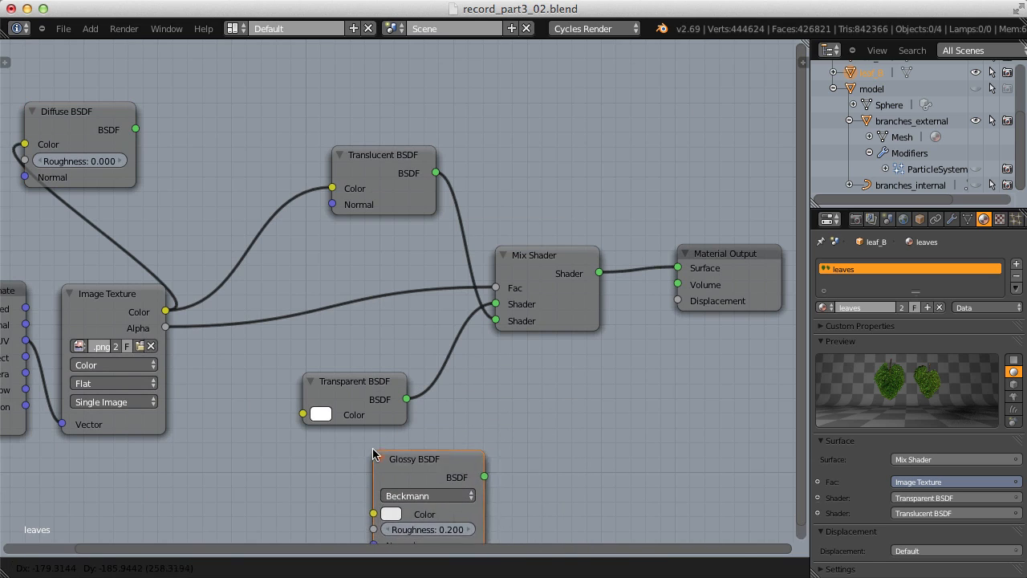
{"action": "left_click", "coordinate": [368, 446]}
Step: Make room in the node tree by moving the Material Output and Mix Shader outward and the Transparent BSDF closer to the Mix Shader
{"action": "middle_click_drag", "start_coordinate": [605, 292], "coordinate": [517, 287]}
{"action": "left_click_drag", "start_coordinate": [615, 263], "coordinate": [755, 277]}
{"action": "left_click_drag", "start_coordinate": [465, 265], "coordinate": [566, 266]}
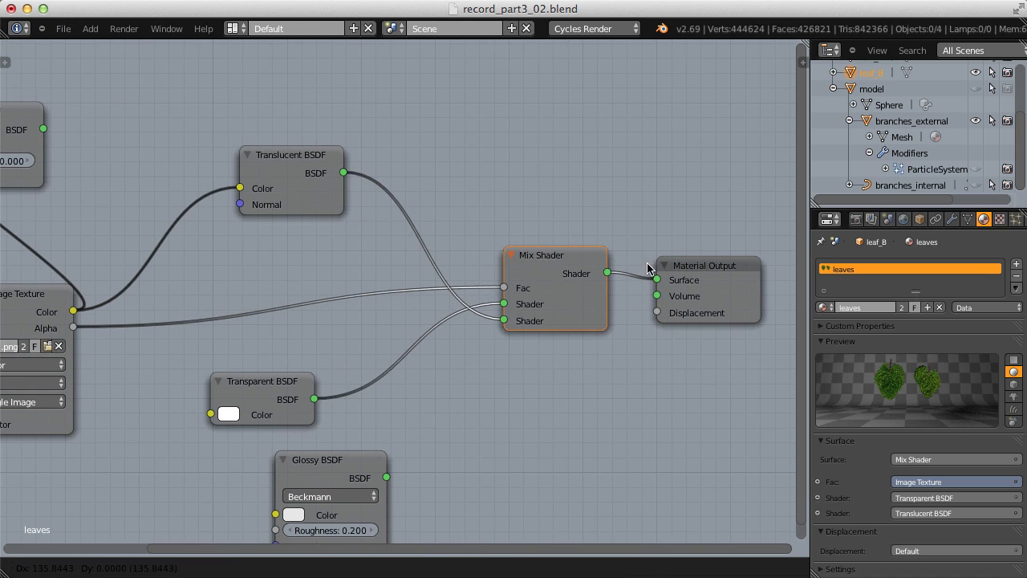
{"action": "left_click_drag", "start_coordinate": [255, 381], "coordinate": [418, 362]}
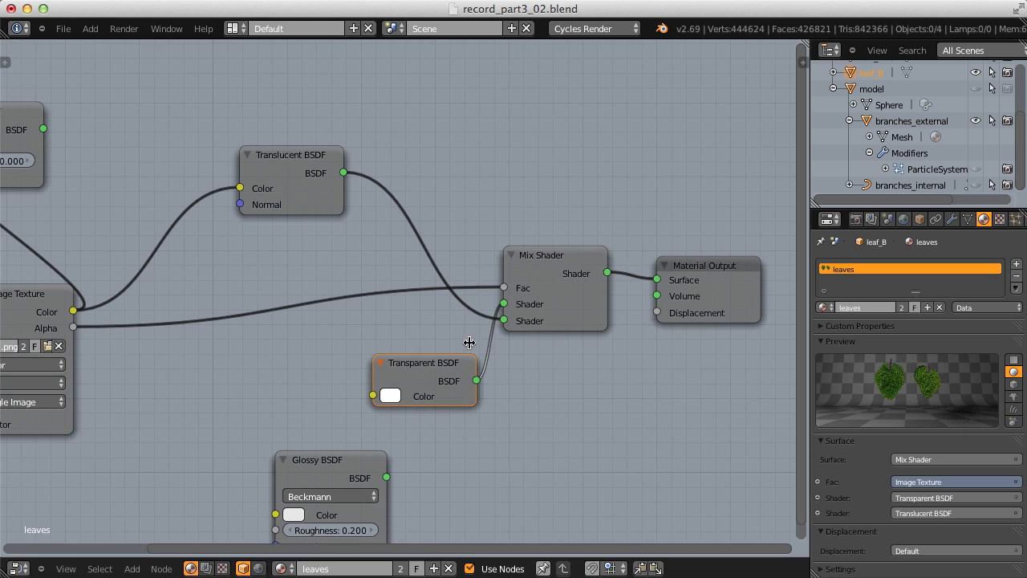
Step: Duplicate the Mix Shader and insert the copy between the Translucent BSDF and the original Mix Shader
{"action": "left_click", "coordinate": [575, 259]}
{"action": "key", "text": "shift+d"}
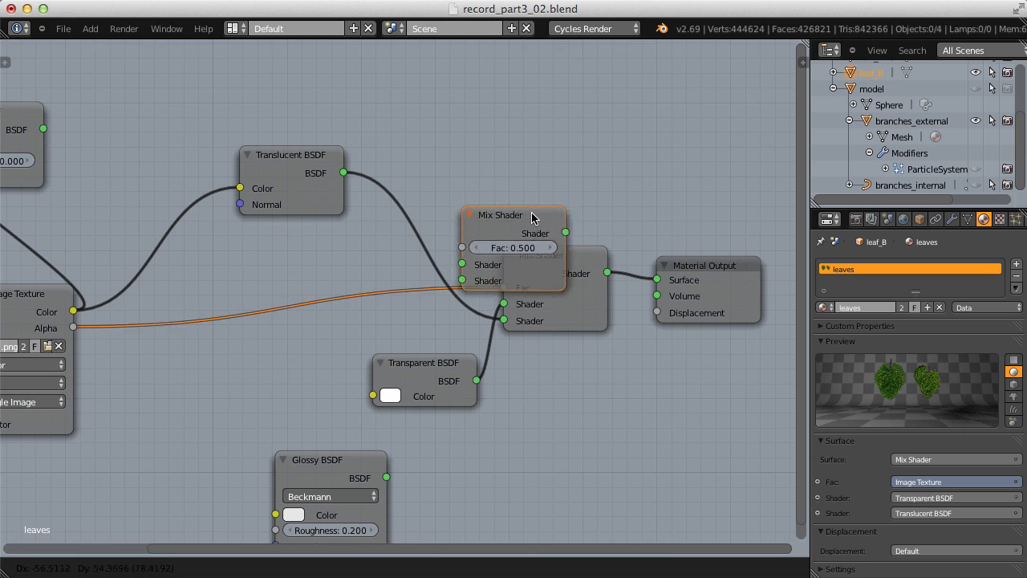
{"action": "left_click", "coordinate": [451, 193]}
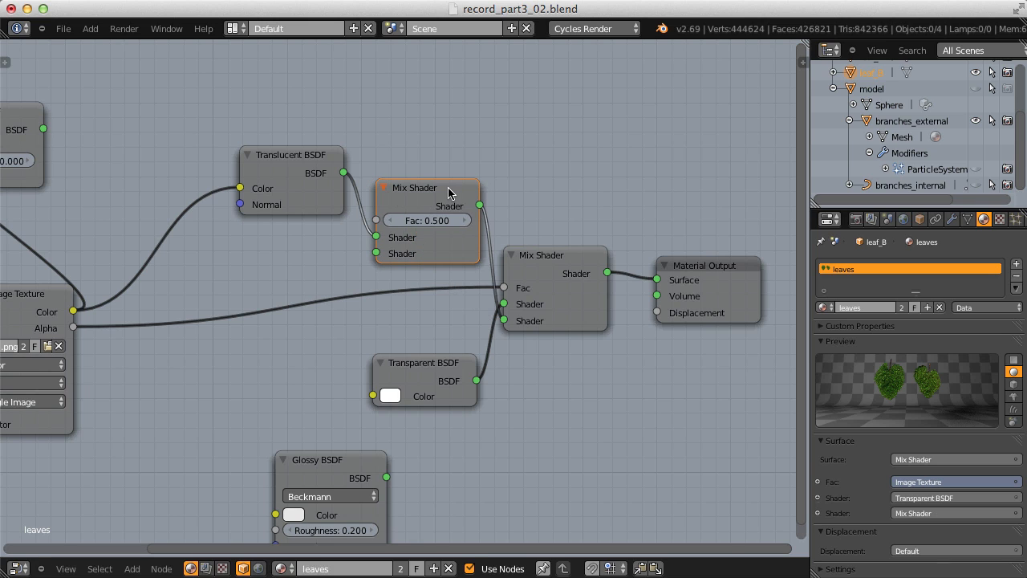
Step: Move the Glossy BSDF near the Image Texture and connect its BSDF output to the new Mix Shader's second Shader input
{"action": "left_click_drag", "start_coordinate": [333, 478], "coordinate": [110, 344]}
{"action": "left_click_drag", "start_coordinate": [259, 401], "coordinate": [376, 253]}
{"action": "middle_click_drag", "start_coordinate": [277, 265], "coordinate": [330, 300]}
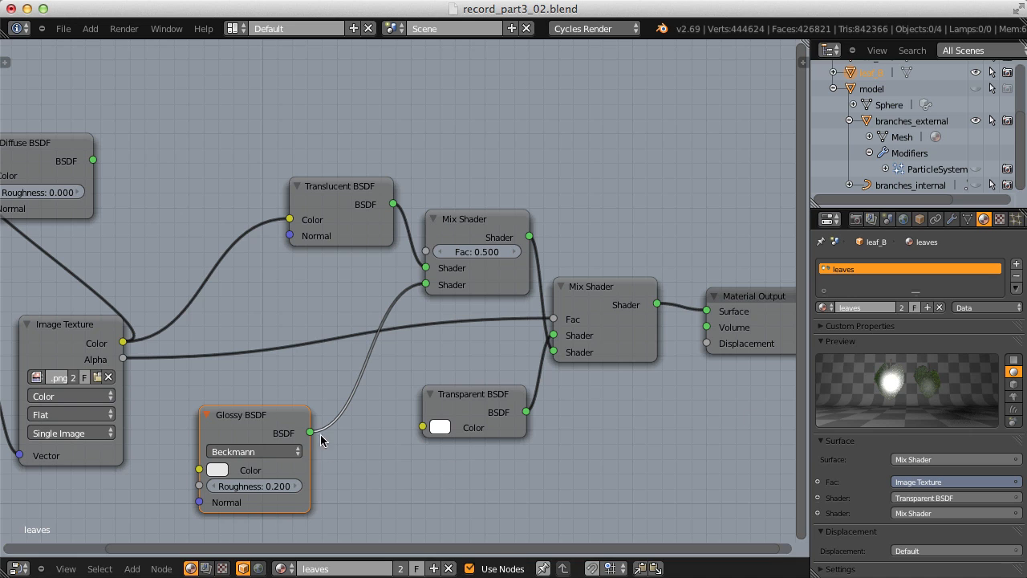
{"action": "middle_click_drag", "start_coordinate": [320, 434], "coordinate": [329, 404]}
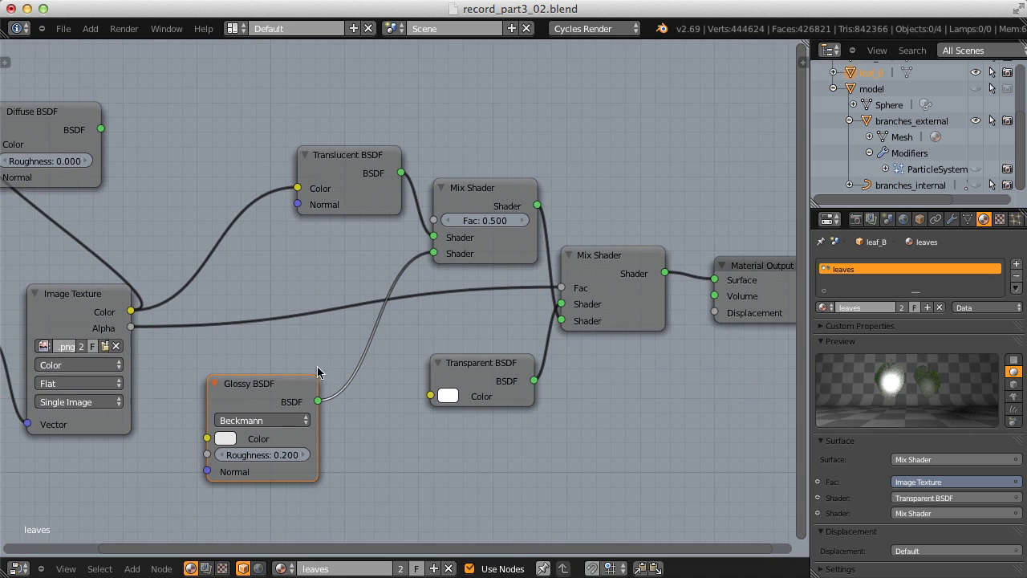
Step: Set the Fac of the Mix Shader blending Translucent and Glossy to 0.05, and move the Glossy BSDF closer to it
{"action": "left_click", "coordinate": [478, 219]}
{"action": "type", "text": "0.1"}
{"action": "key", "text": "Return"}
{"action": "left_click", "coordinate": [474, 220]}
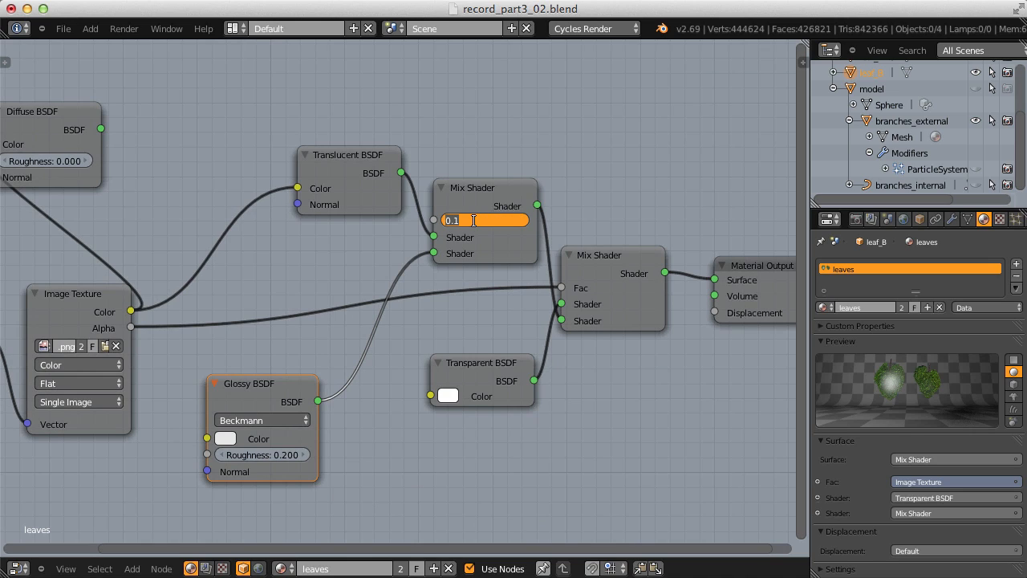
{"action": "type", "text": ".05"}
{"action": "key", "text": "Return"}
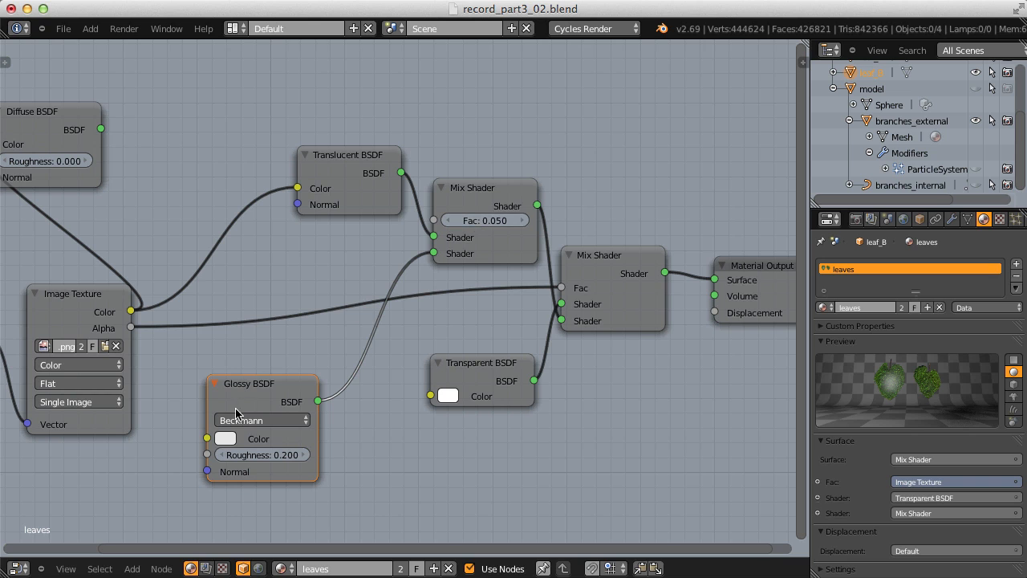
{"action": "left_click_drag", "start_coordinate": [257, 391], "coordinate": [317, 346]}
Step: Add a Math node below the Glossy BSDF in the leaves material
{"action": "scroll", "coordinate": [319, 345], "scroll_direction": "down", "scroll_amount": 2}
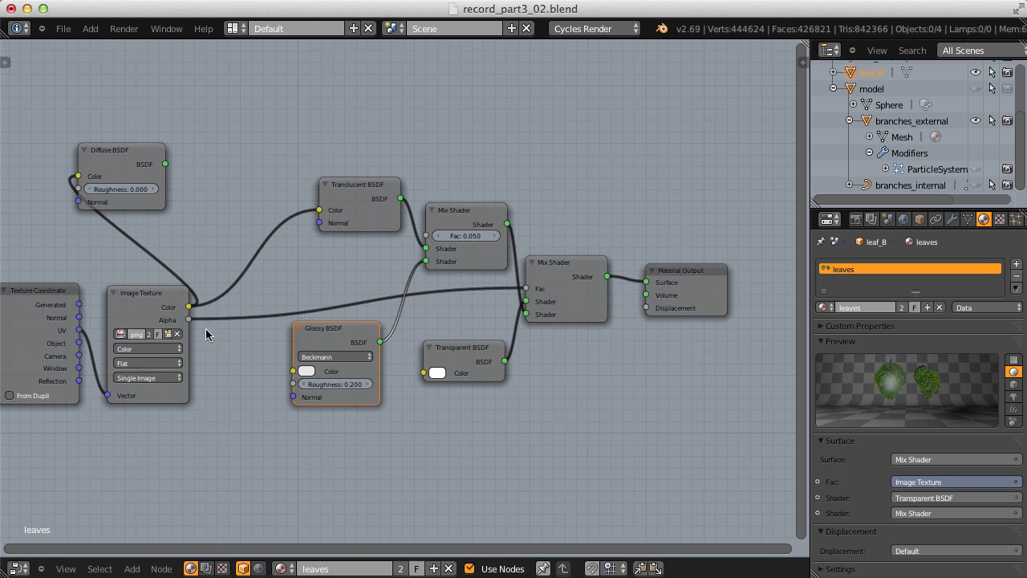
{"action": "left_click", "coordinate": [154, 298]}
{"action": "key", "text": "shift+a"}
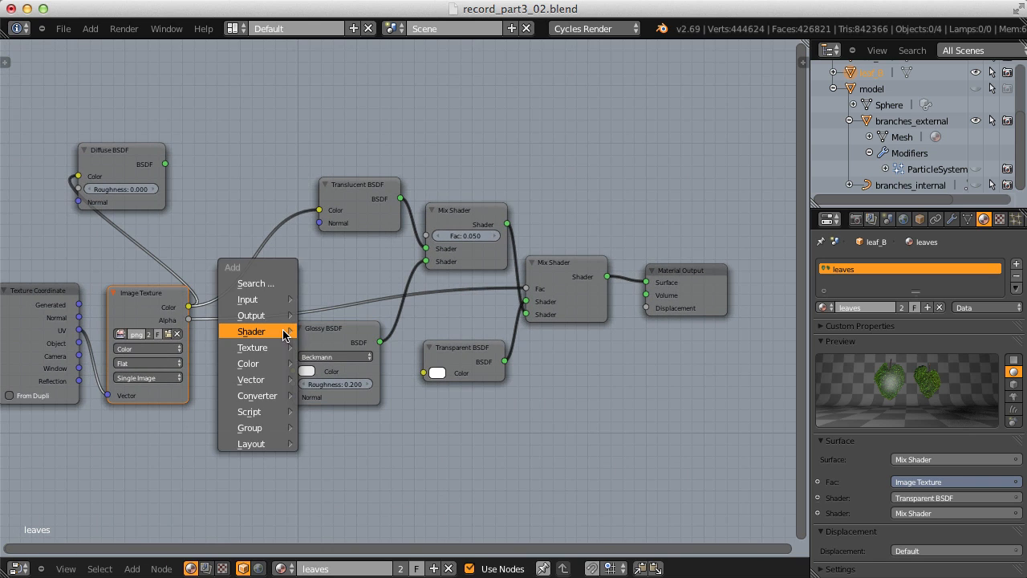
{"action": "mouse_move", "coordinate": [258, 397]}
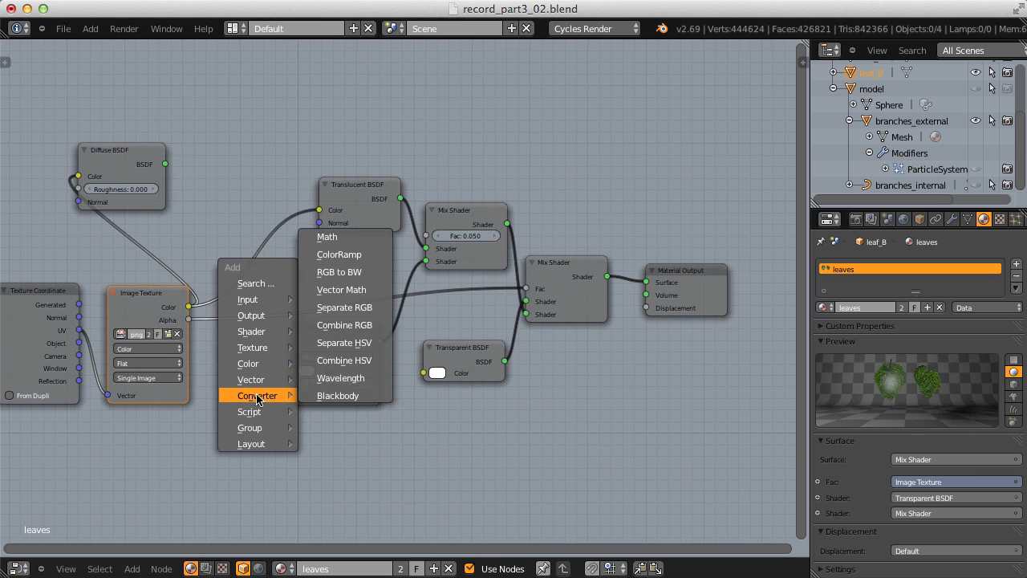
{"action": "left_click", "coordinate": [325, 233]}
{"action": "left_click", "coordinate": [314, 422]}
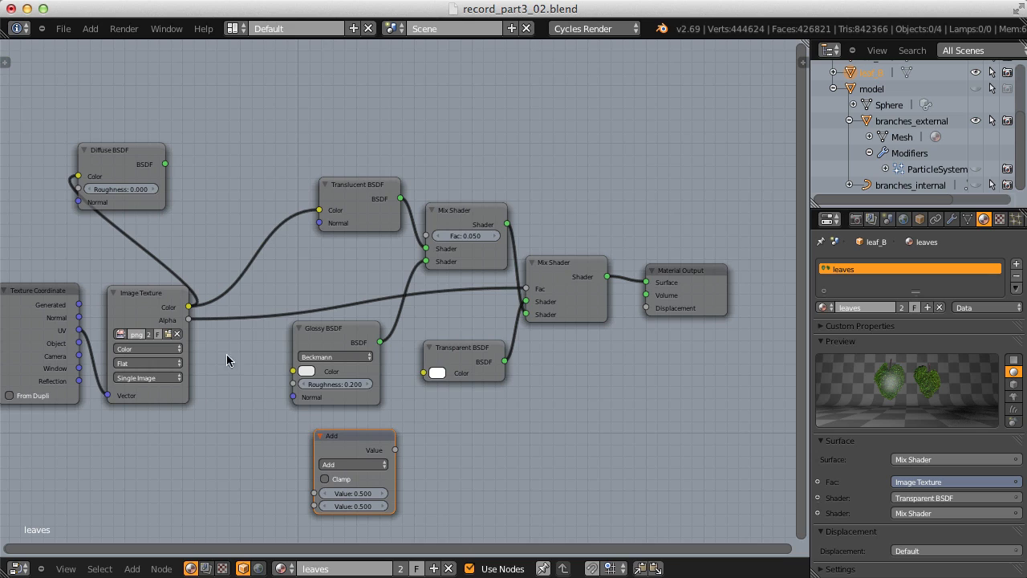
Step: Connect the Image Texture's Color to the Math node's first Value input and set its operation to Multiply
{"action": "left_click_drag", "start_coordinate": [190, 308], "coordinate": [314, 492]}
{"action": "scroll", "coordinate": [392, 425], "scroll_direction": "up", "scroll_amount": 2}
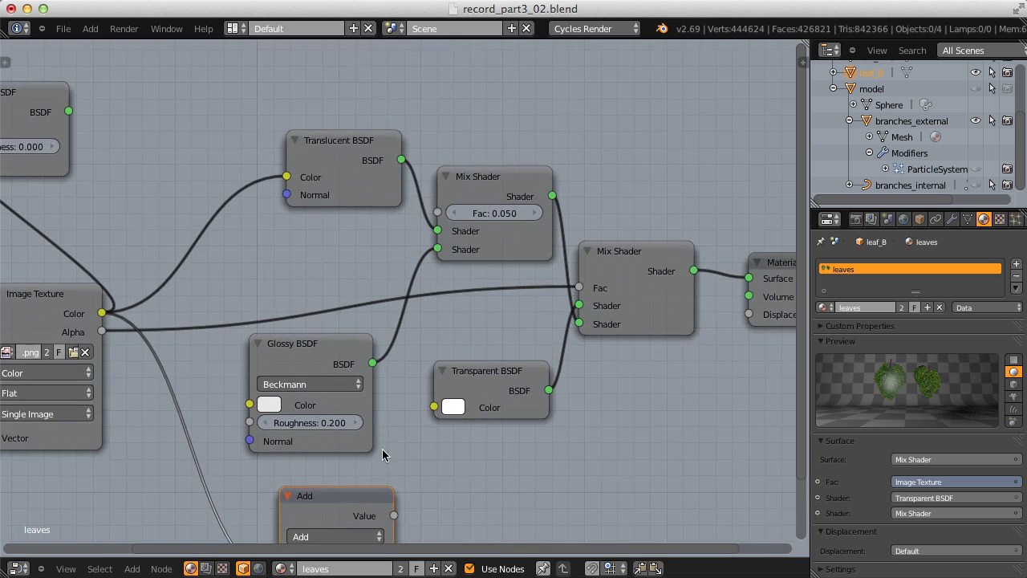
{"action": "middle_click_drag", "start_coordinate": [382, 448], "coordinate": [370, 303]}
{"action": "left_click", "coordinate": [337, 389]}
{"action": "left_click", "coordinate": [335, 337]}
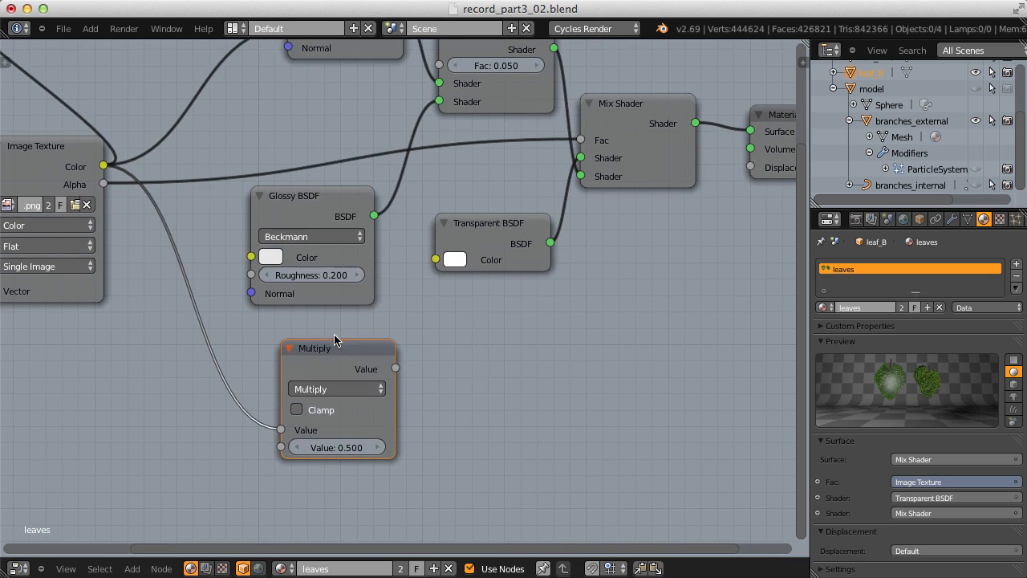
Step: Set the Multiply node's second value to 0.2
{"action": "middle_click_drag", "start_coordinate": [324, 468], "coordinate": [313, 479]}
{"action": "left_click", "coordinate": [324, 455]}
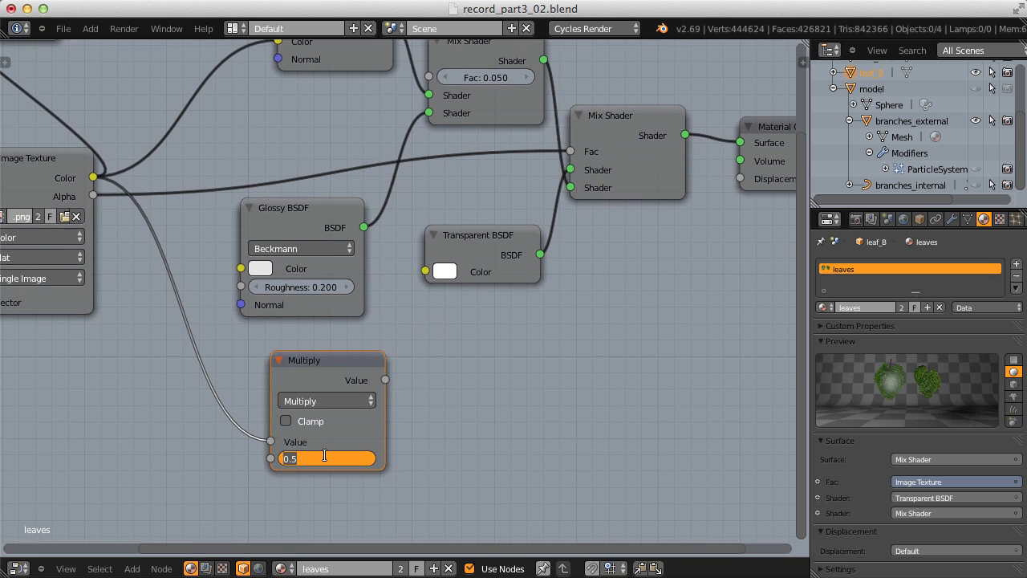
{"action": "type", "text": ".2"}
{"action": "key", "text": "Return"}
Step: Connect the Multiply node's Value output to the Material Output's Displacement input
{"action": "scroll", "coordinate": [353, 385], "scroll_direction": "down", "scroll_amount": 3}
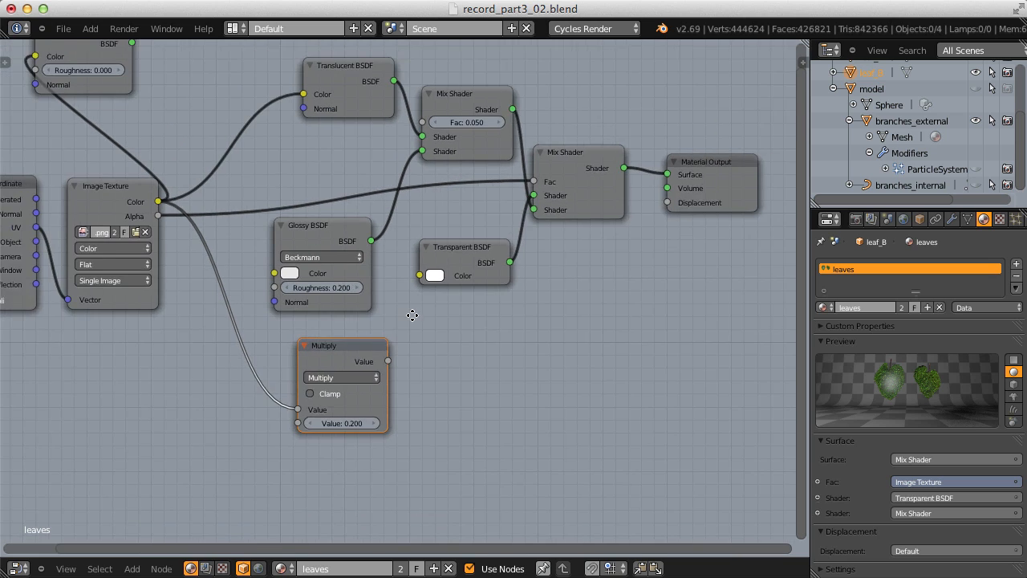
{"action": "middle_click_drag", "start_coordinate": [413, 314], "coordinate": [342, 379]}
{"action": "left_click_drag", "start_coordinate": [319, 426], "coordinate": [596, 268]}
{"action": "scroll", "coordinate": [522, 325], "scroll_direction": "up", "scroll_amount": 3}
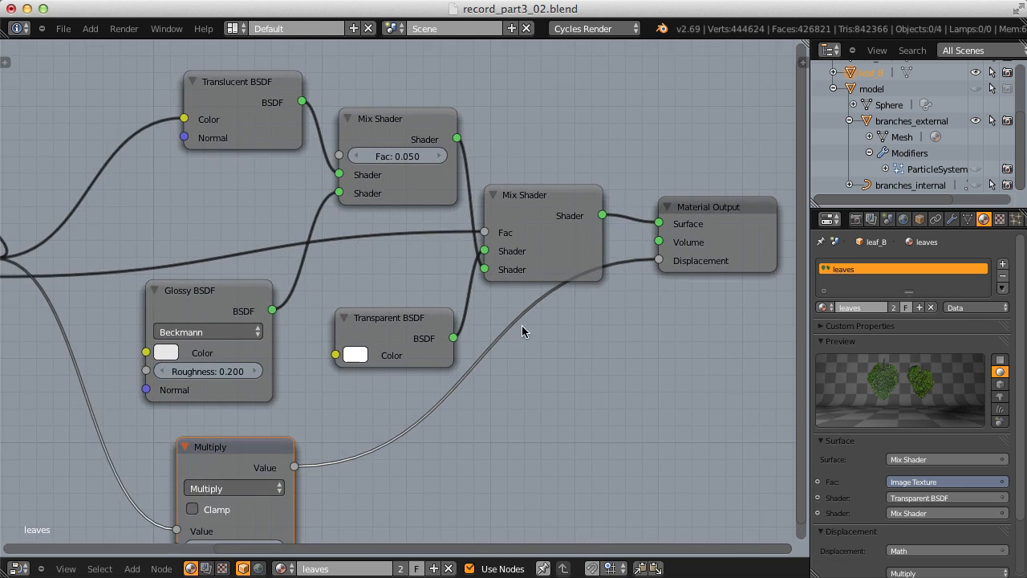
Step: Set the Multiply node's second value to 0.05 to control the leaf displacement strength
{"action": "middle_click_drag", "start_coordinate": [463, 345], "coordinate": [543, 264]}
{"action": "scroll", "coordinate": [539, 289], "scroll_direction": "up", "scroll_amount": 3}
{"action": "scroll", "coordinate": [536, 298], "scroll_direction": "down", "scroll_amount": 1}
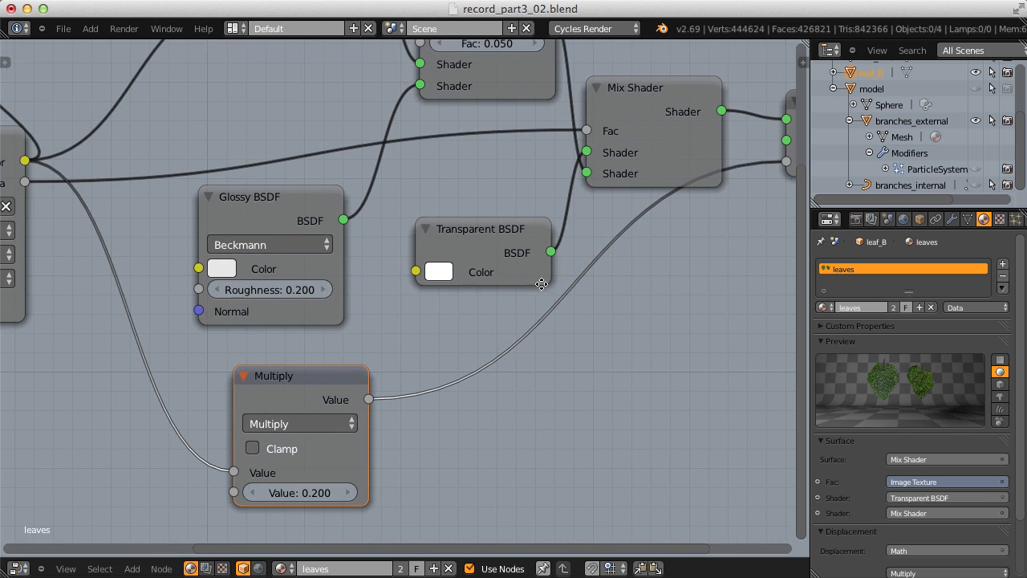
{"action": "left_click", "coordinate": [303, 492]}
{"action": "type", "text": "0.05"}
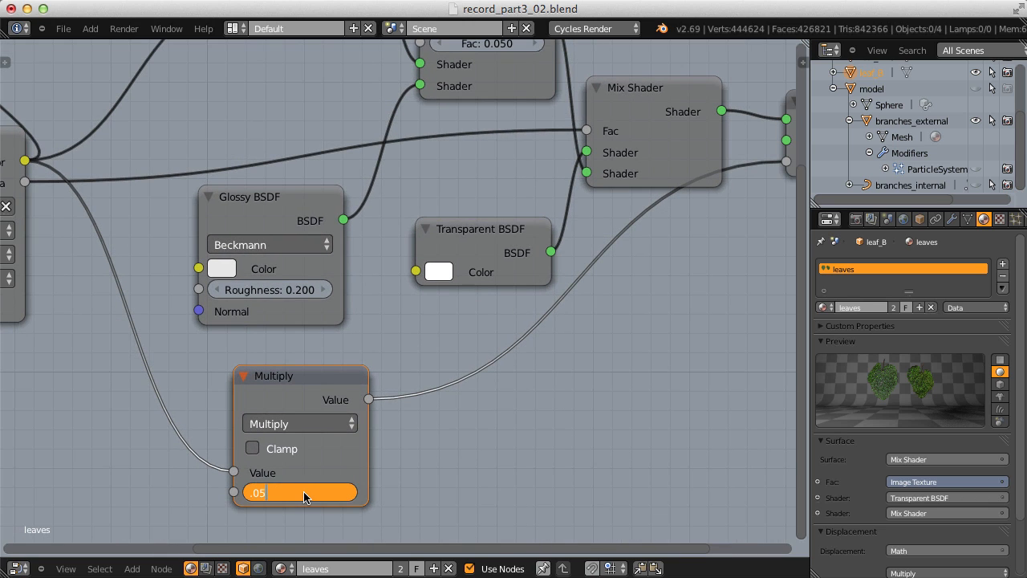
{"action": "key", "text": "Return"}
{"action": "scroll", "coordinate": [300, 458], "scroll_direction": "down", "scroll_amount": 5}
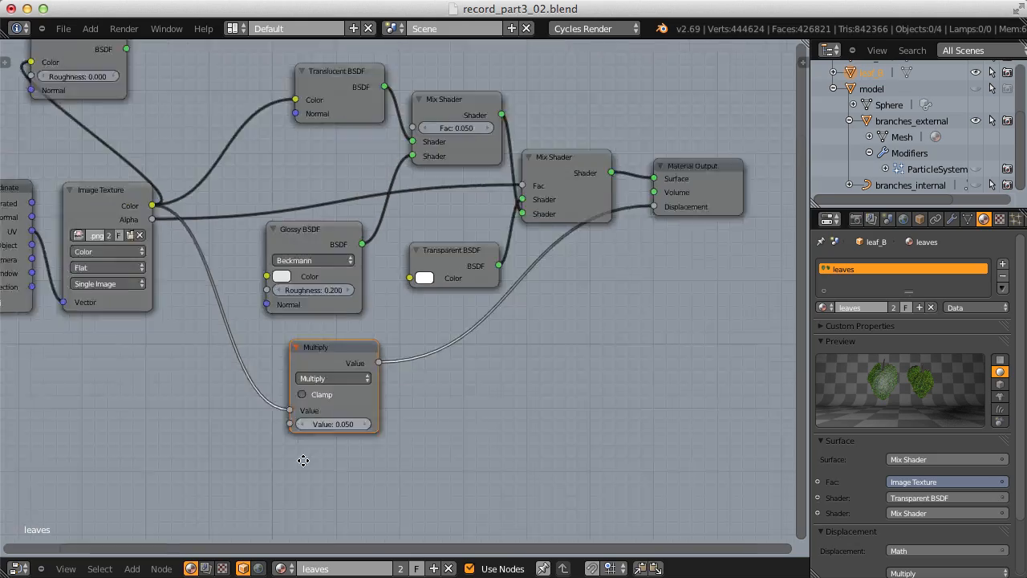
{"action": "scroll", "coordinate": [380, 388], "scroll_direction": "up", "scroll_amount": 2}
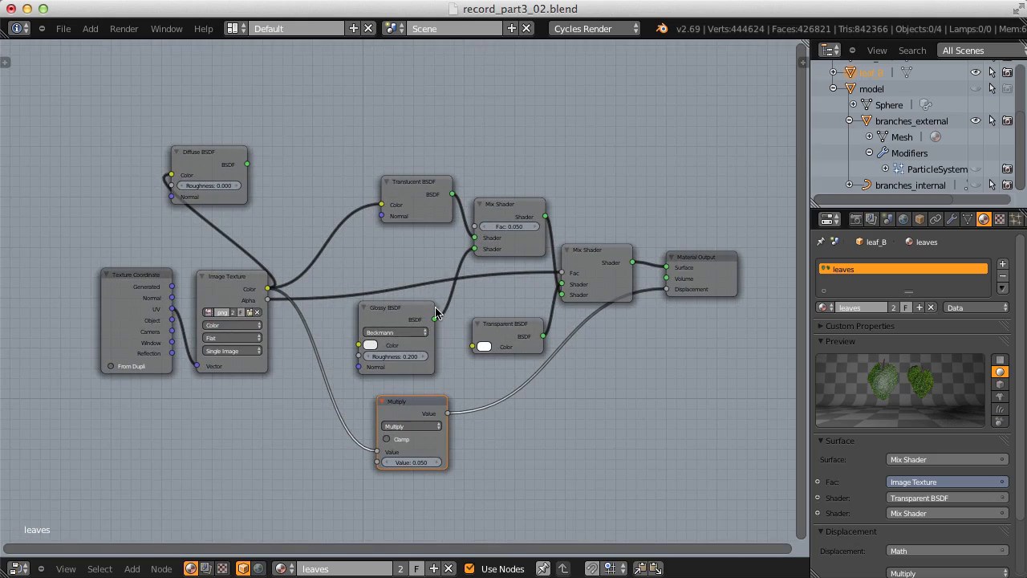
{"action": "scroll", "coordinate": [414, 279], "scroll_direction": "up", "scroll_amount": 2}
{"action": "scroll", "coordinate": [419, 277], "scroll_direction": "down", "scroll_amount": 2}
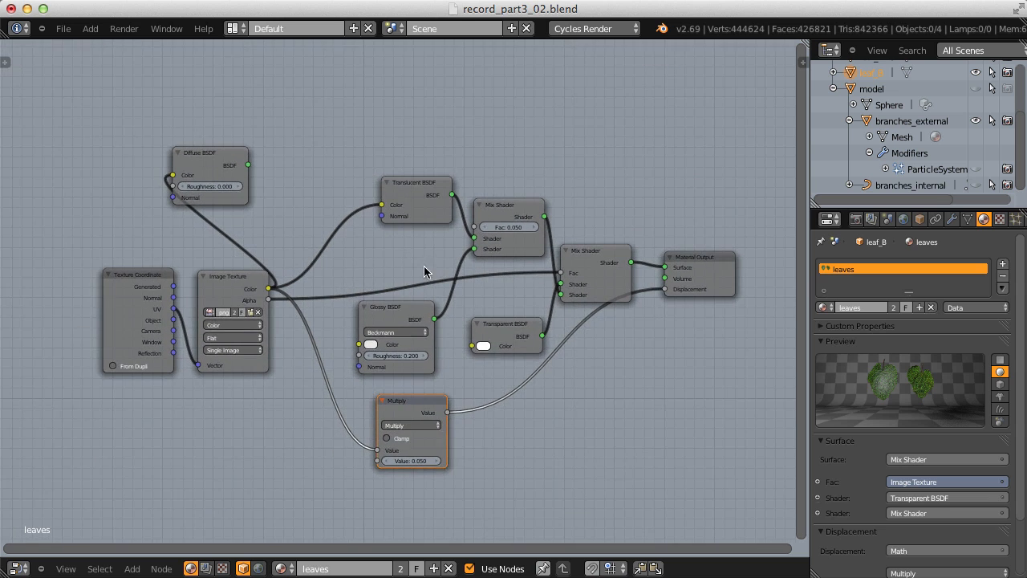
{"action": "middle_click_drag", "start_coordinate": [477, 222], "coordinate": [426, 249]}
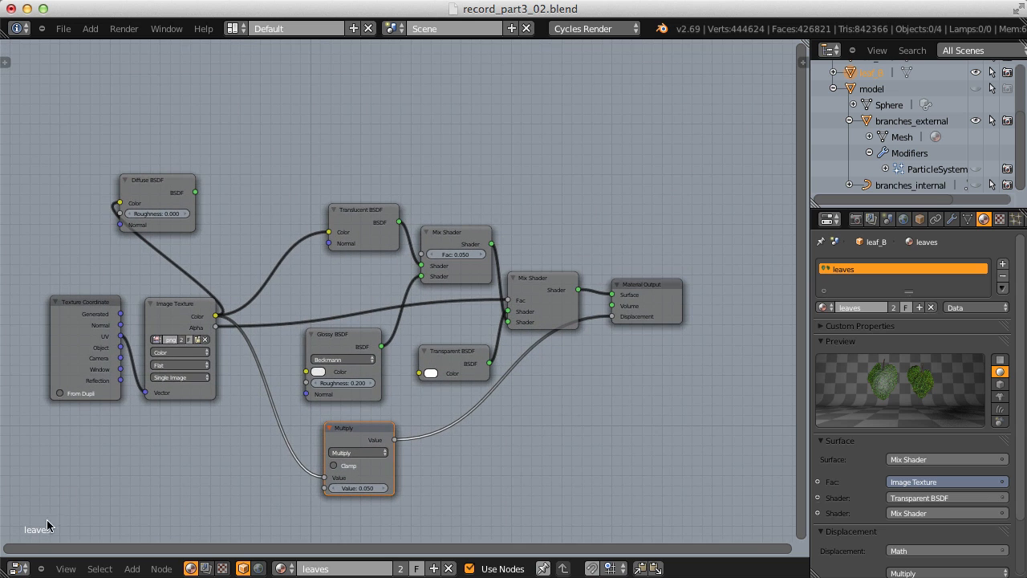
Step: Switch the Node Editor area back to the 3D View
{"action": "left_click", "coordinate": [20, 568]}
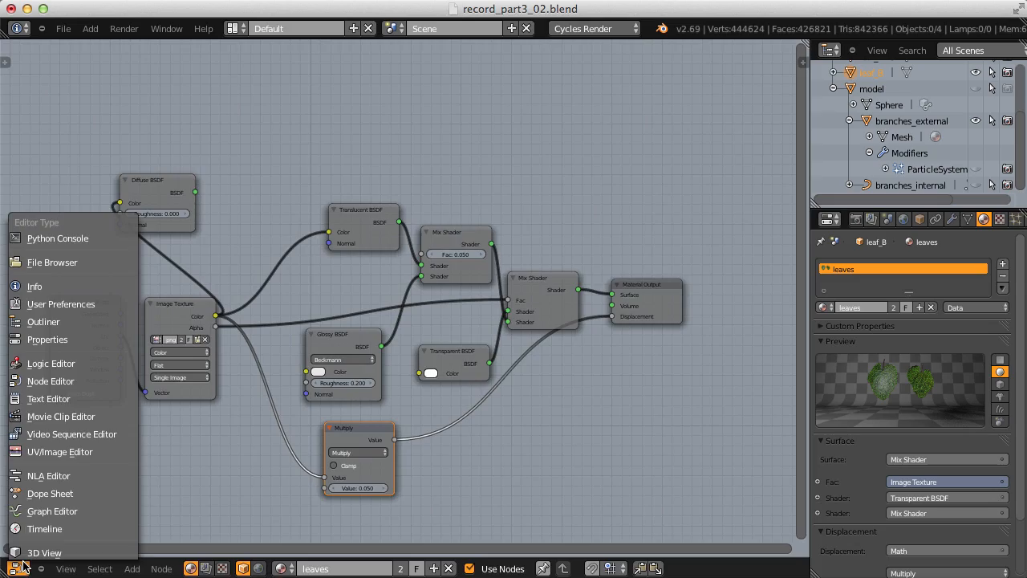
{"action": "left_click", "coordinate": [24, 553]}
{"action": "middle_click_drag", "start_coordinate": [534, 239], "coordinate": [526, 265]}
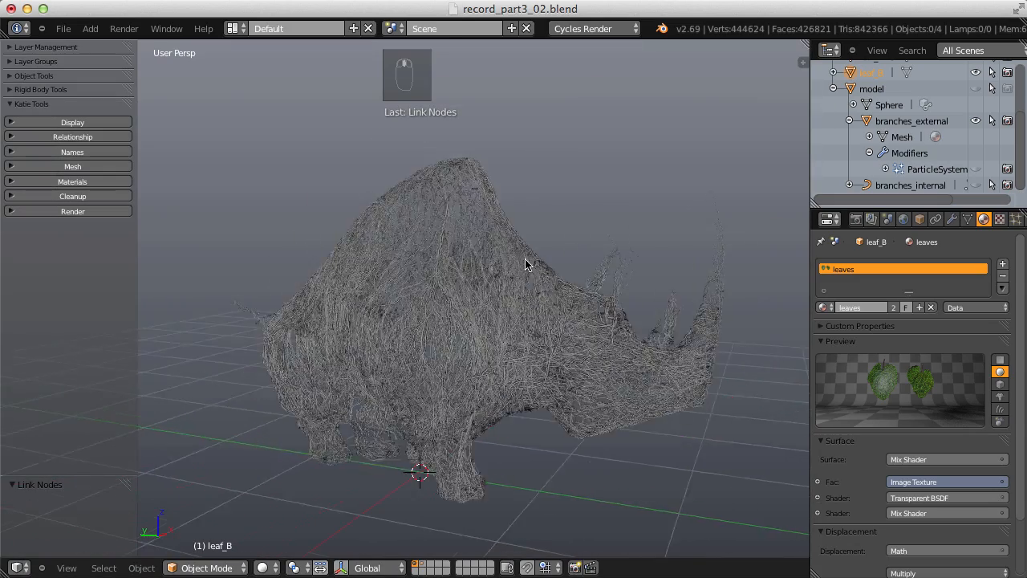
Step: Add a Sun lamp to the scene
{"action": "scroll", "coordinate": [526, 265], "scroll_direction": "down", "scroll_amount": 7}
{"action": "key", "text": "shift+a"}
{"action": "mouse_move", "coordinate": [493, 372]}
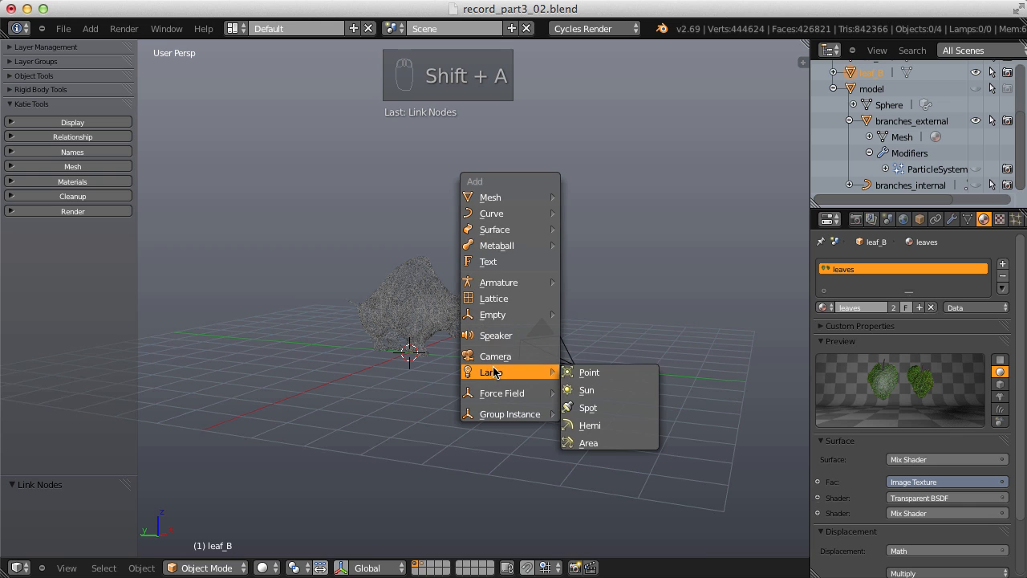
{"action": "left_click", "coordinate": [590, 392]}
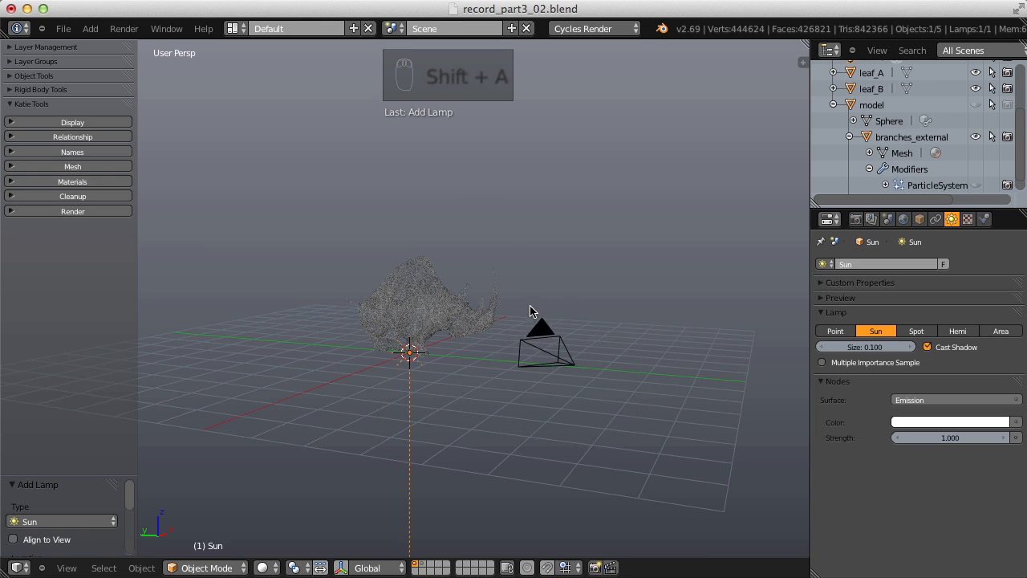
Step: Move the Sun lamp up and out in front of the rhino's head, off to one side of the camera
{"action": "middle_click_drag", "start_coordinate": [535, 314], "coordinate": [539, 298]}
{"action": "key", "text": "g"}
{"action": "left_click", "coordinate": [692, 209]}
{"action": "middle_click_drag", "start_coordinate": [693, 208], "coordinate": [476, 302]}
{"action": "key", "text": "g"}
{"action": "left_click", "coordinate": [526, 288]}
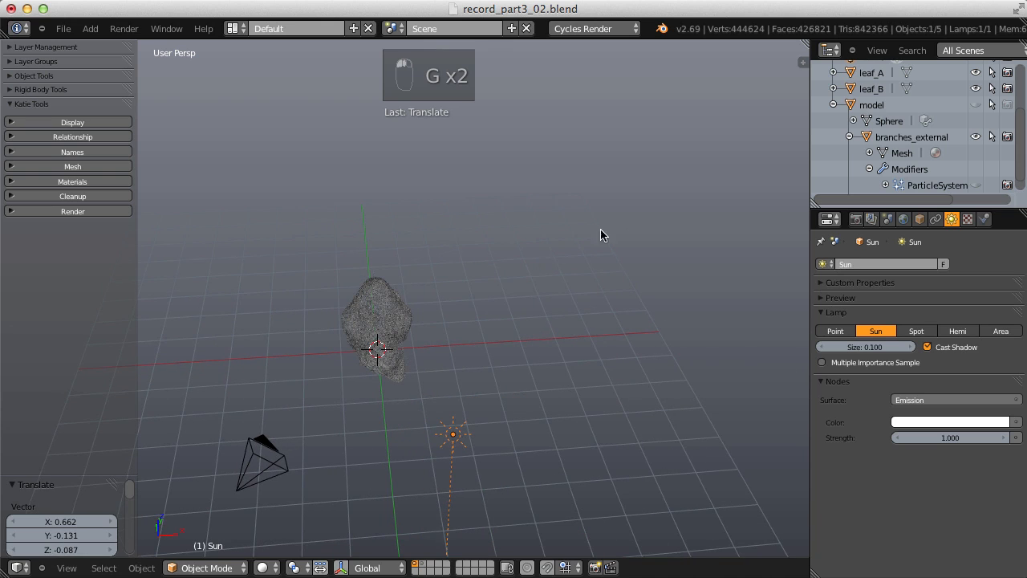
Step: Rotate the Sun lamp so its beam points at the rhino, fine-tuning the angle around the global Z axis
{"action": "middle_click_drag", "start_coordinate": [603, 234], "coordinate": [688, 173]}
{"action": "key", "text": "r"}
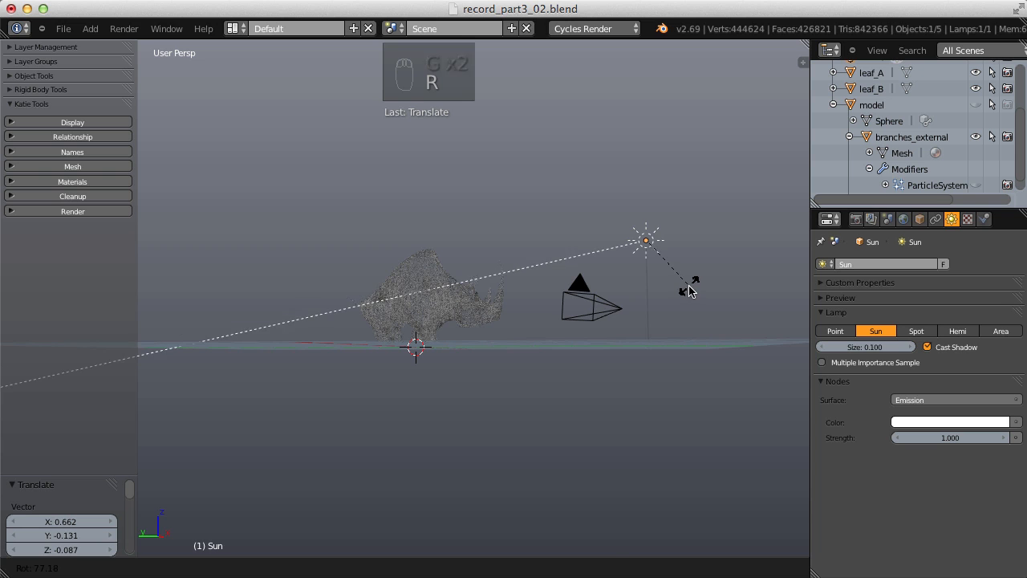
{"action": "left_click", "coordinate": [689, 291]}
{"action": "middle_click_drag", "start_coordinate": [689, 290], "coordinate": [500, 282]}
{"action": "key", "text": "r"}
{"action": "key", "text": "z"}
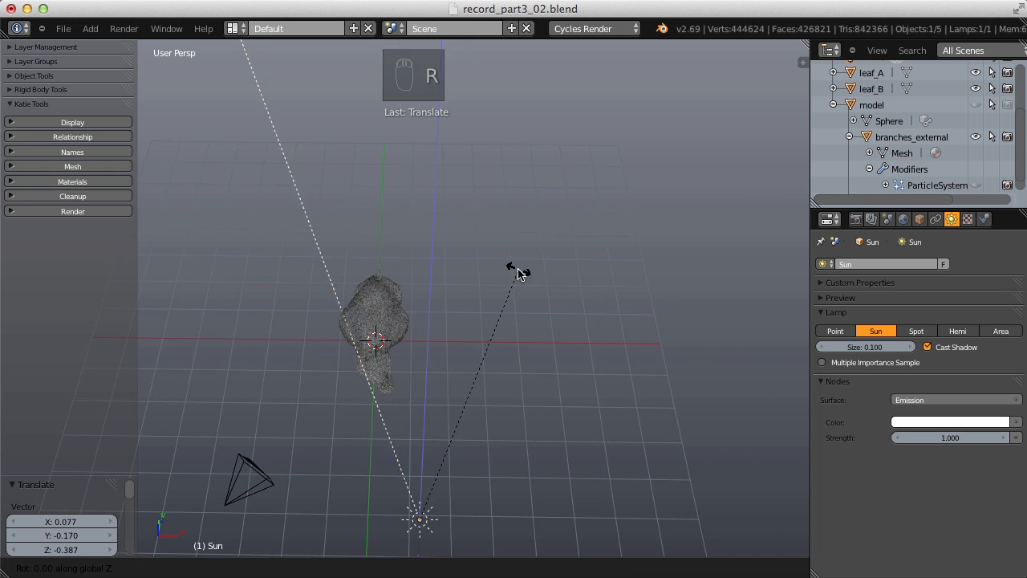
{"action": "left_click", "coordinate": [519, 276]}
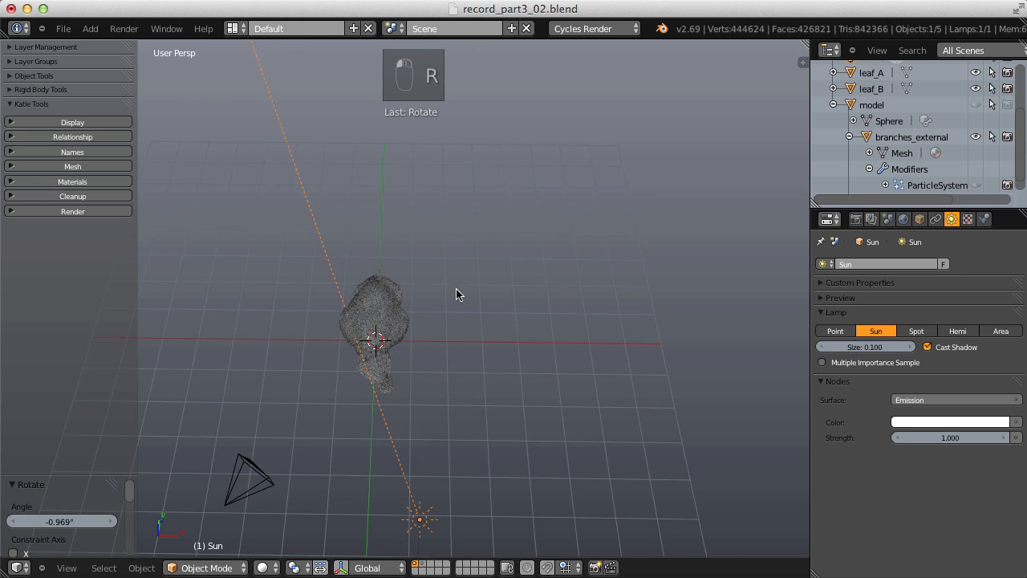
{"action": "middle_click_drag", "start_coordinate": [456, 294], "coordinate": [567, 213]}
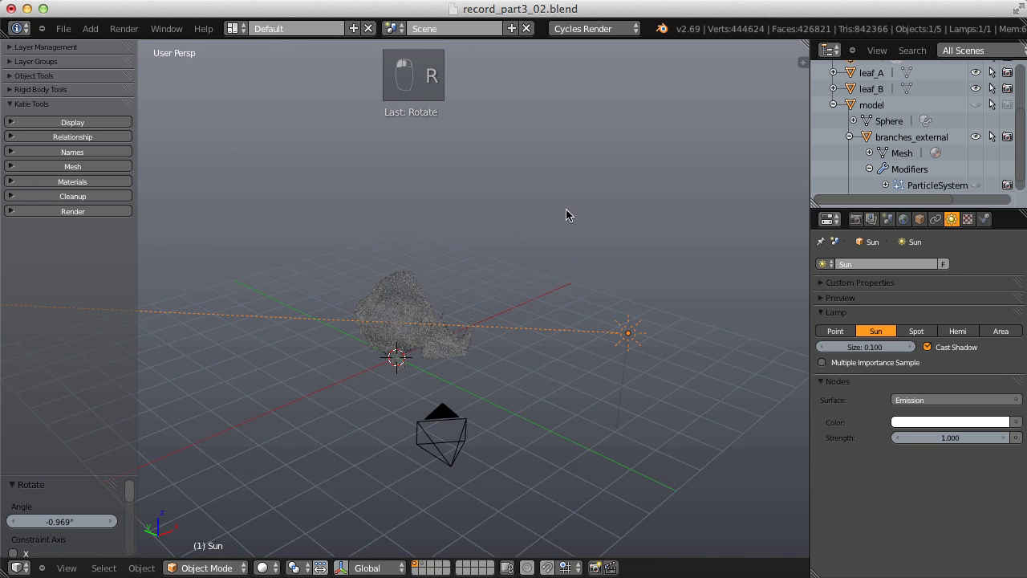
Step: Give the Sun lamp a size of 0.3, a pale yellow color of about R 1.000, G 0.935, B 0.695, and a strength of 10
{"action": "left_click", "coordinate": [859, 350]}
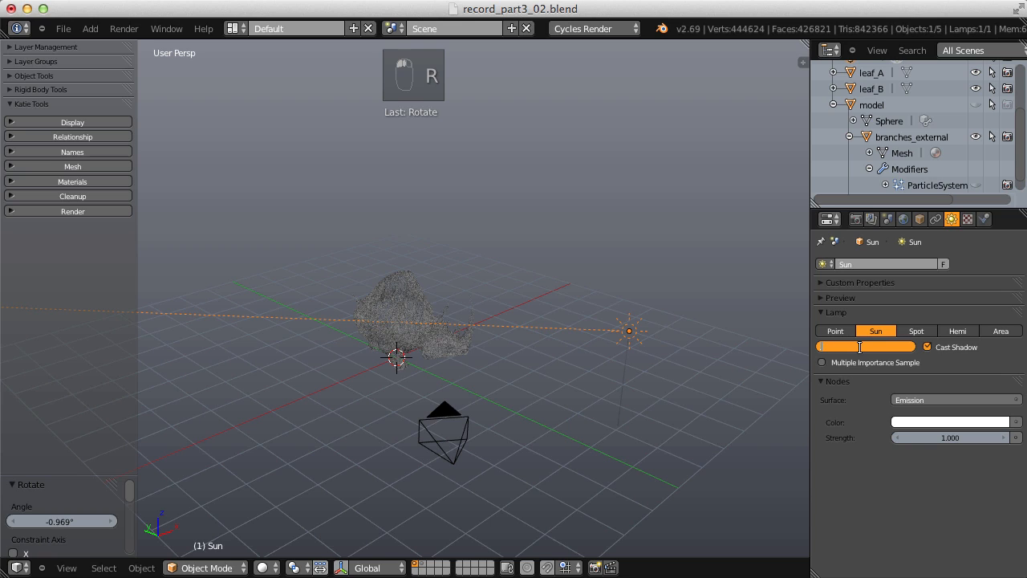
{"action": "key", "text": "Return"}
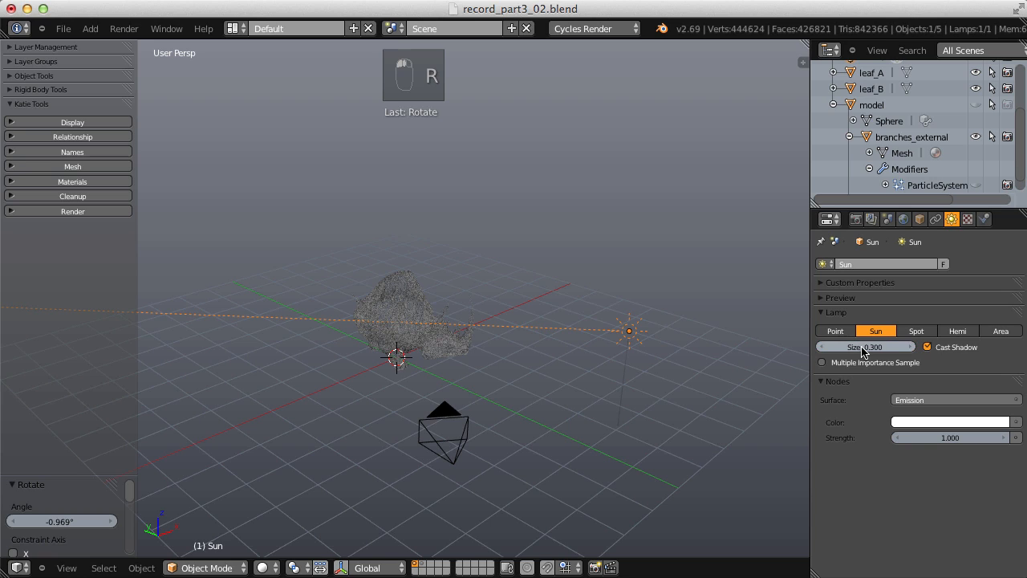
{"action": "left_click", "coordinate": [931, 422]}
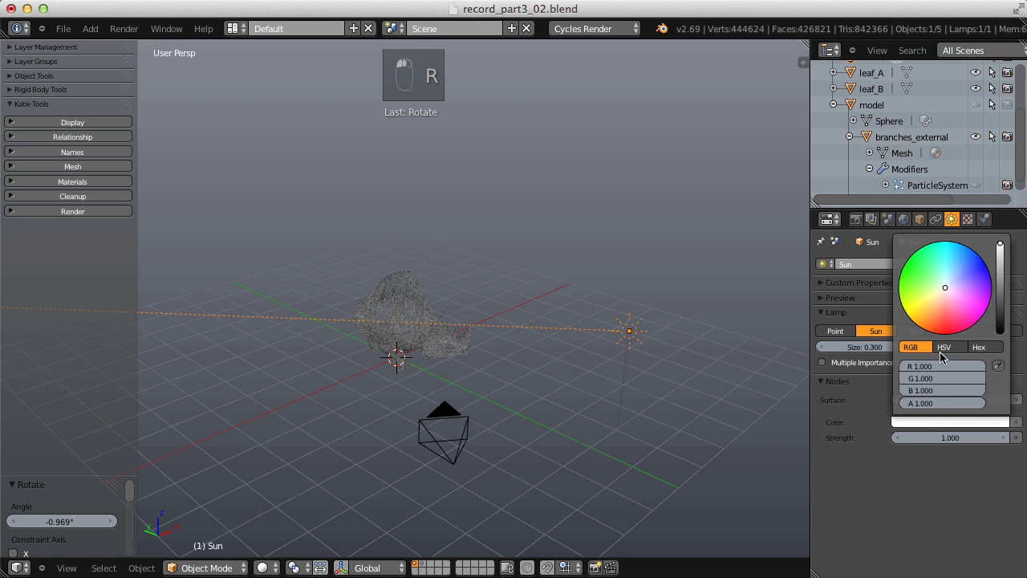
{"action": "left_click", "coordinate": [938, 298]}
{"action": "left_click_drag", "start_coordinate": [936, 294], "coordinate": [935, 297]}
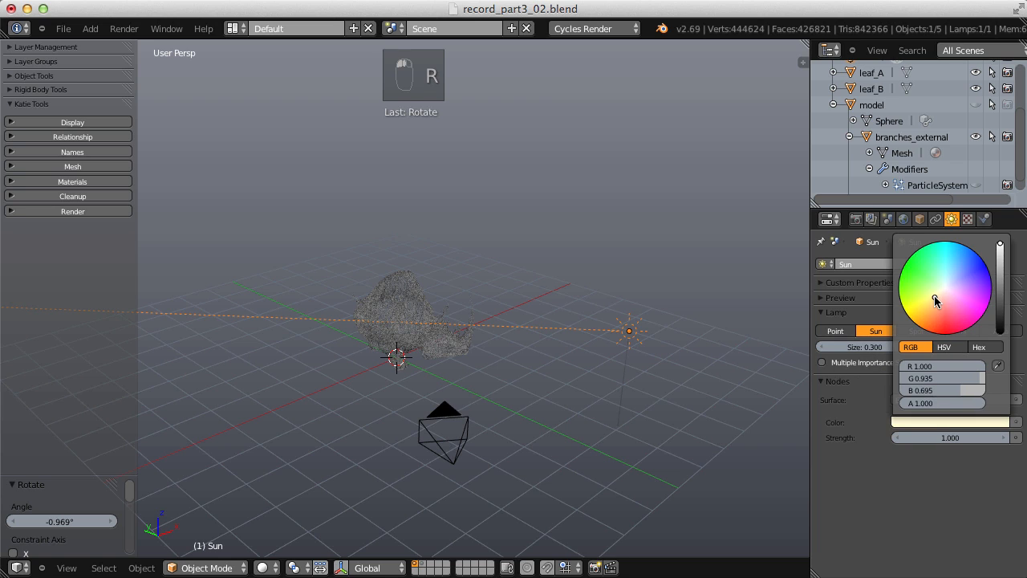
{"action": "left_click", "coordinate": [945, 437]}
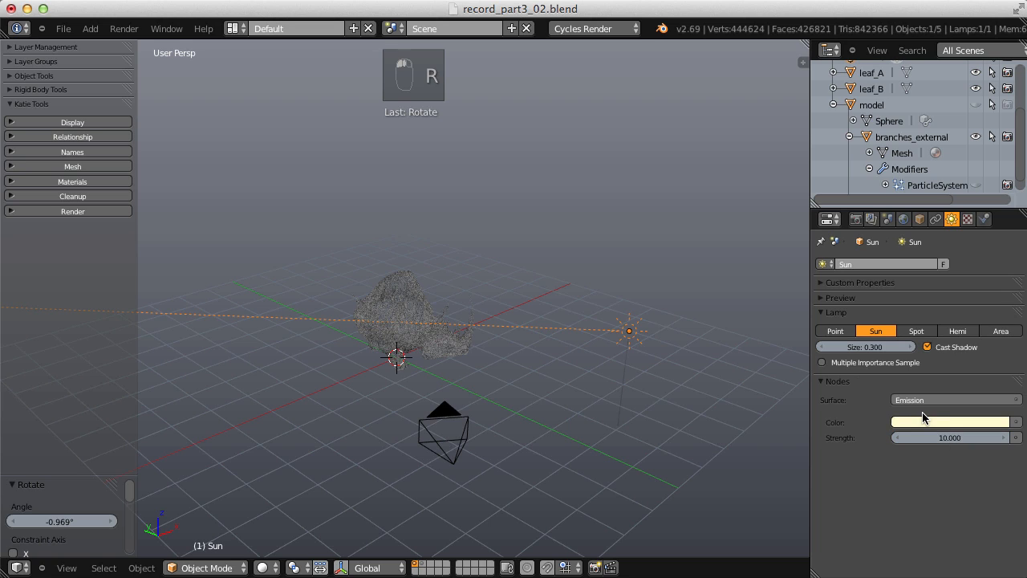
Step: Render the image into Slot 3 of the Render Result, and switch the result to Slot 4
{"action": "left_click", "coordinate": [16, 568]}
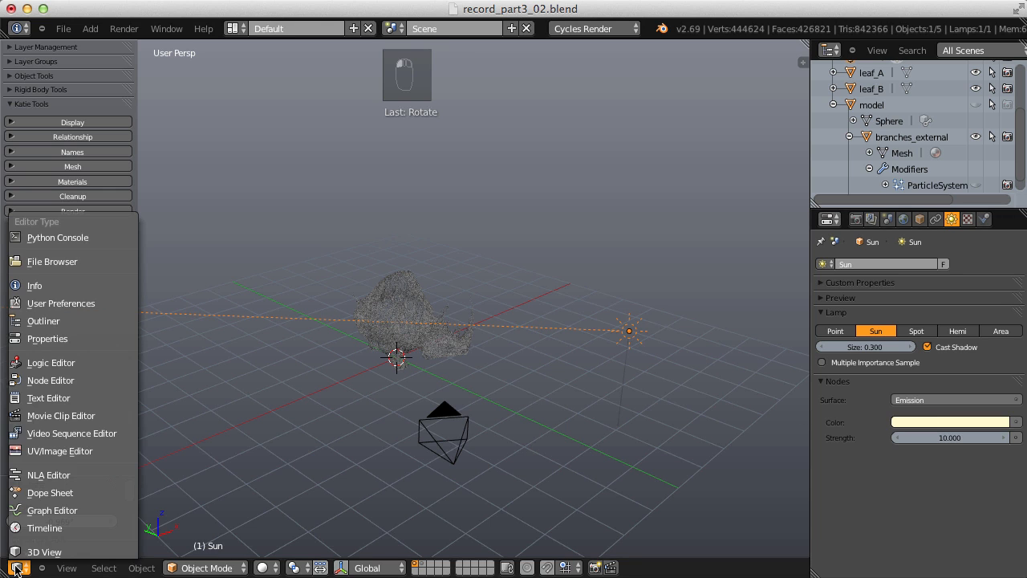
{"action": "left_click", "coordinate": [48, 451]}
{"action": "left_click", "coordinate": [371, 568]}
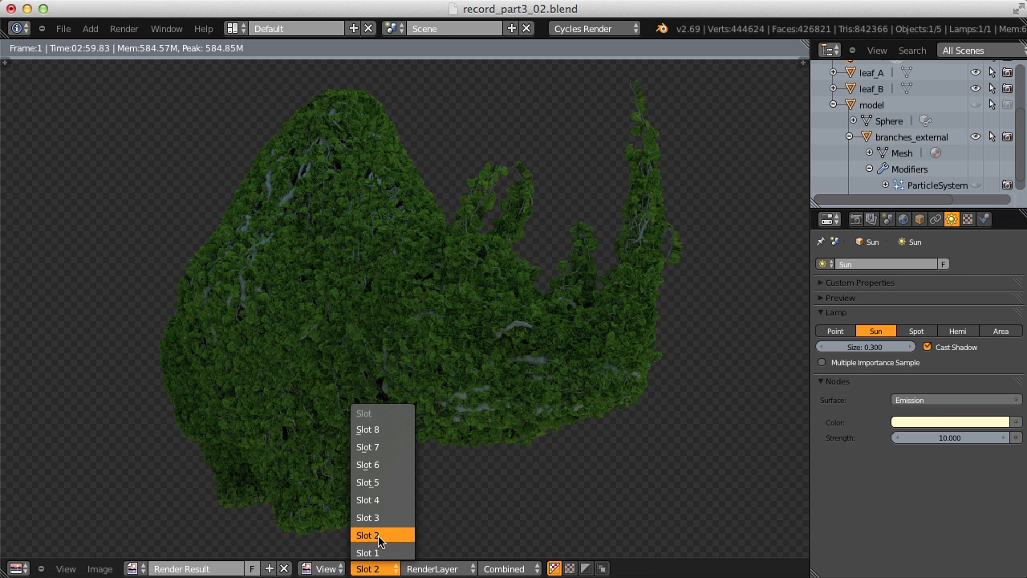
{"action": "left_click", "coordinate": [382, 517]}
{"action": "left_click", "coordinate": [122, 29]}
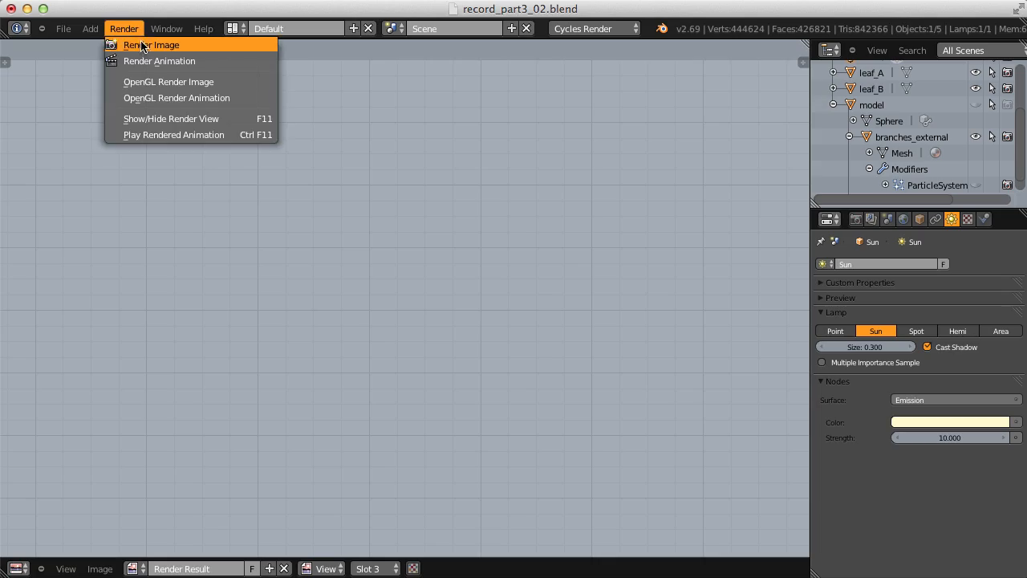
{"action": "left_click", "coordinate": [144, 43]}
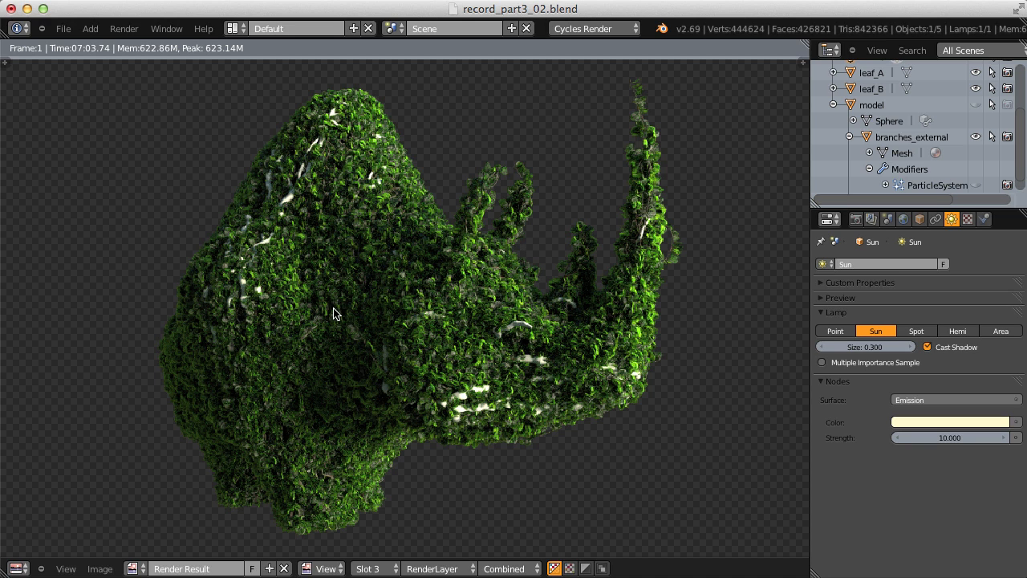
{"action": "left_click", "coordinate": [374, 568]}
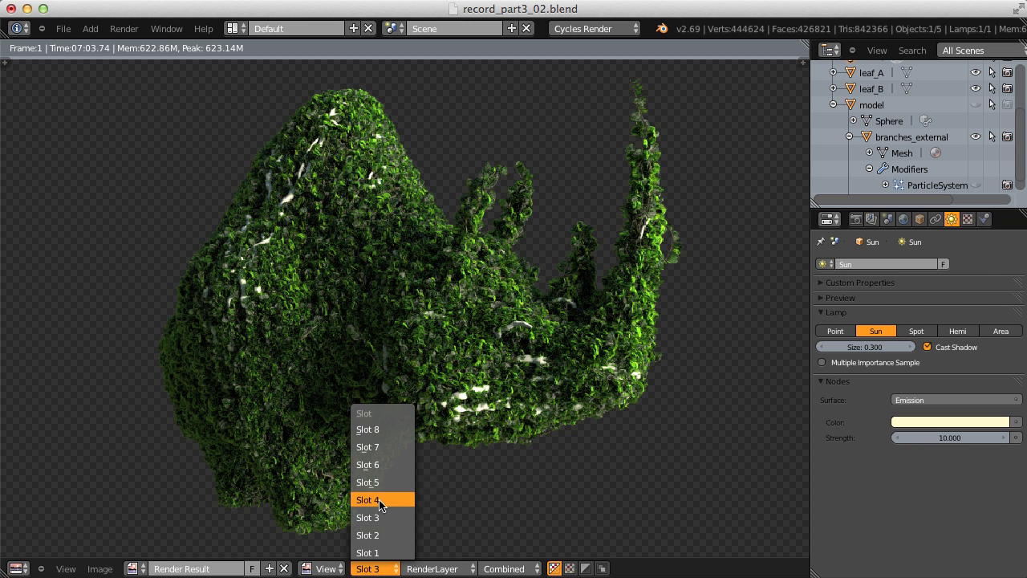
{"action": "left_click", "coordinate": [380, 500]}
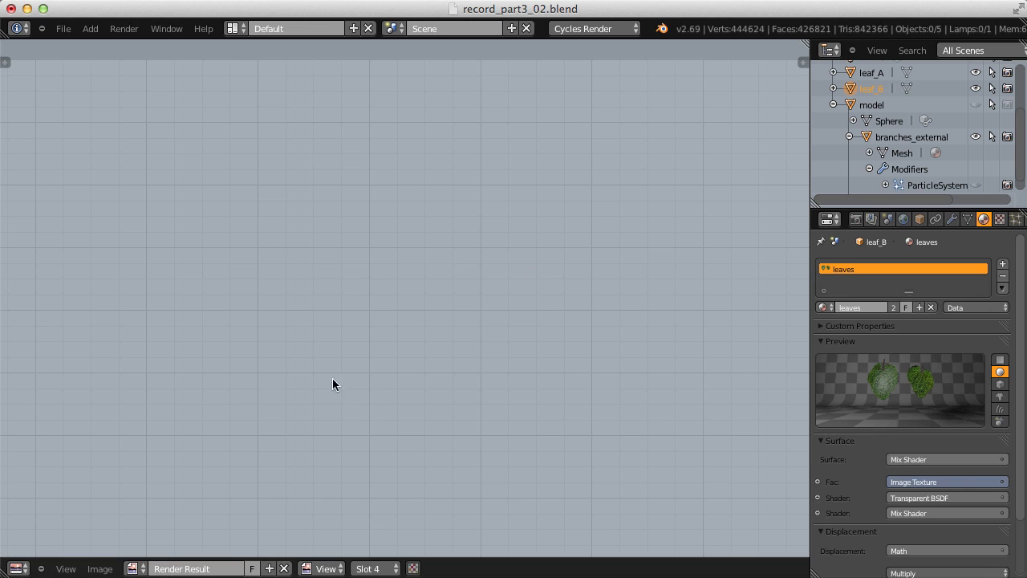
Step: In the branches_external material's node tree, insert a Hue/Saturation node between the Image Texture and the Diffuse BSDF
{"action": "left_click", "coordinate": [18, 568]}
{"action": "left_click", "coordinate": [50, 365]}
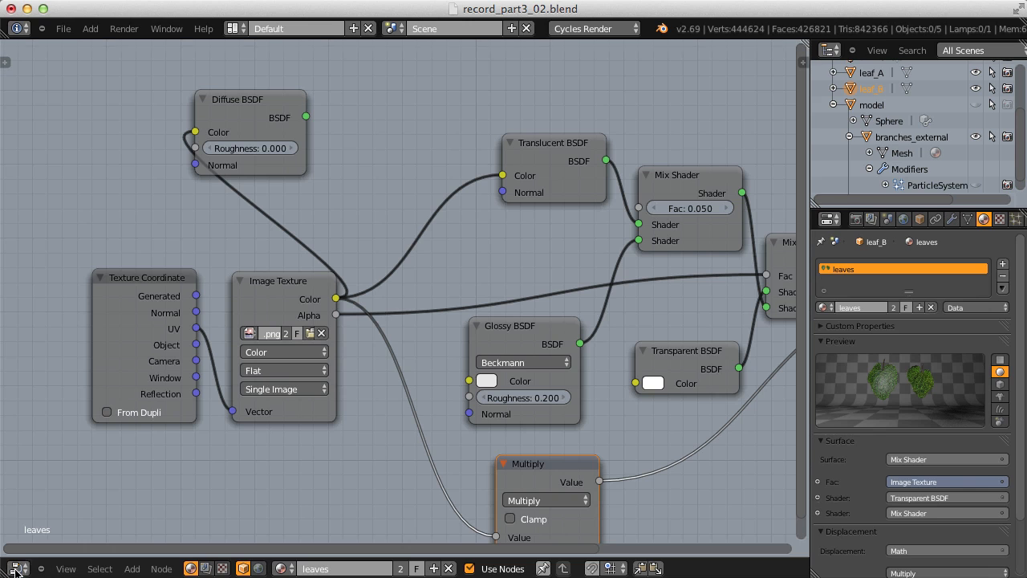
{"action": "left_click", "coordinate": [900, 134]}
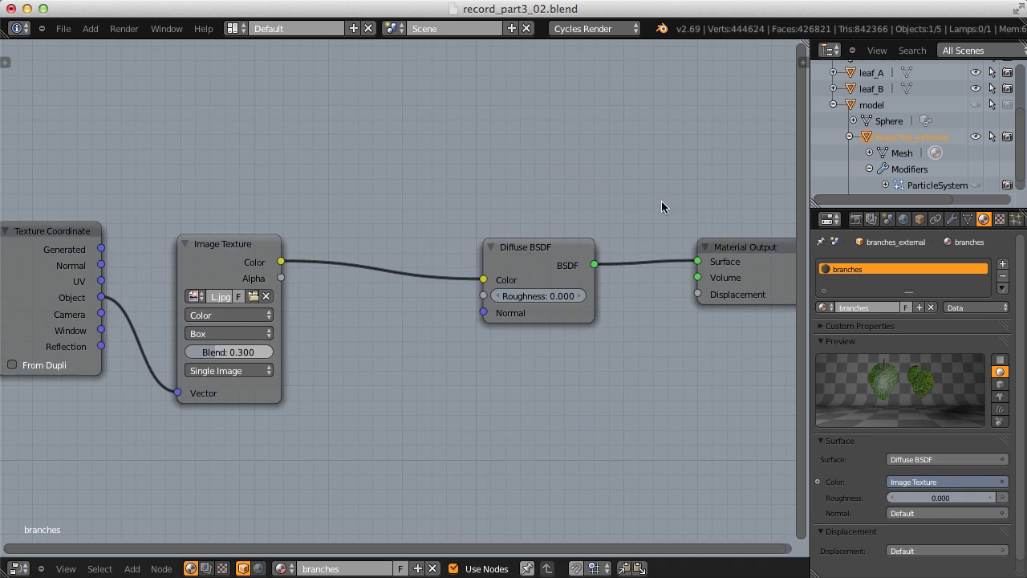
{"action": "middle_click_drag", "start_coordinate": [608, 255], "coordinate": [666, 236]}
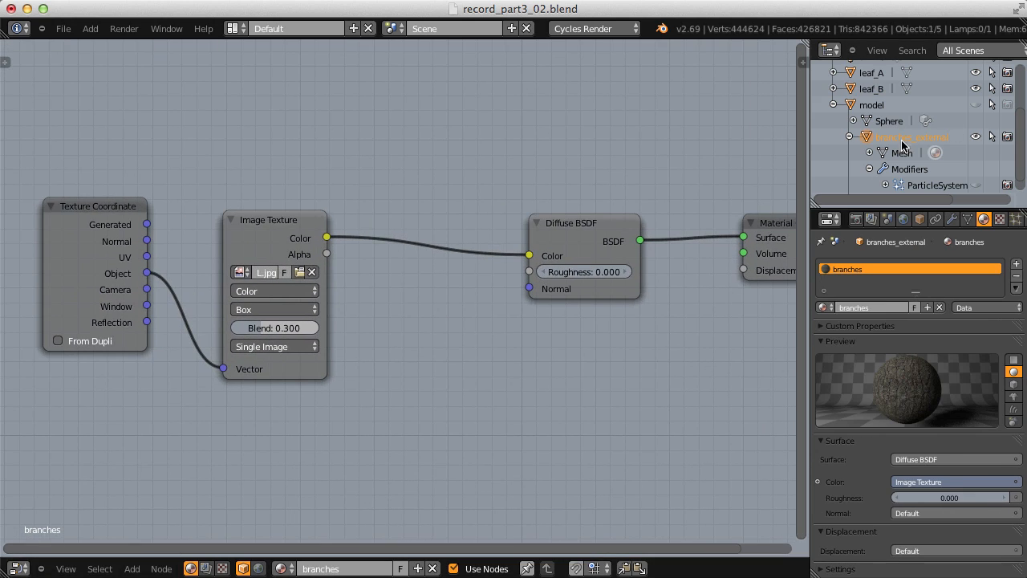
{"action": "scroll", "coordinate": [438, 235], "scroll_direction": "up", "scroll_amount": 2}
{"action": "key", "text": "shift+a"}
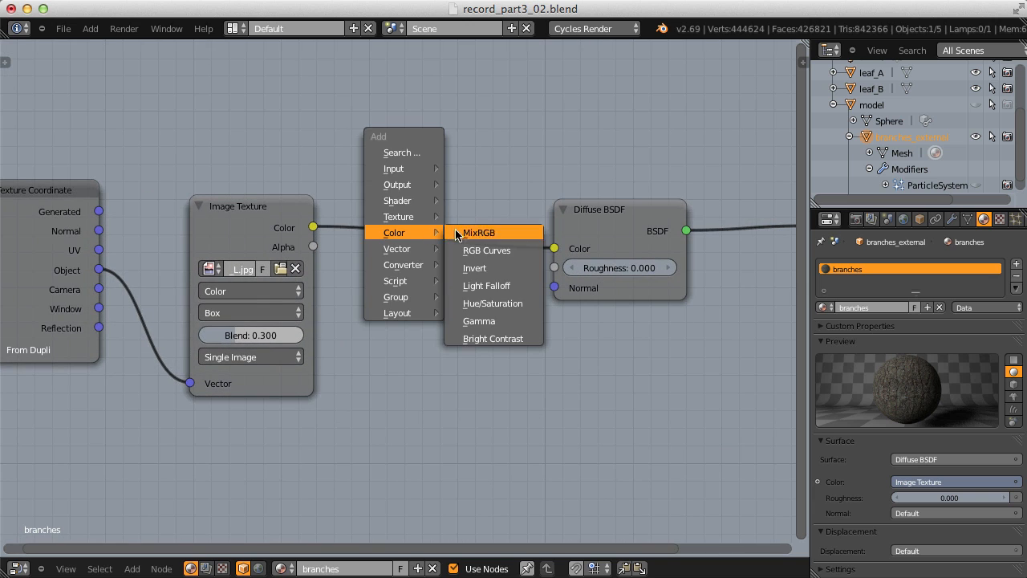
{"action": "left_click", "coordinate": [494, 302]}
{"action": "left_click", "coordinate": [360, 196]}
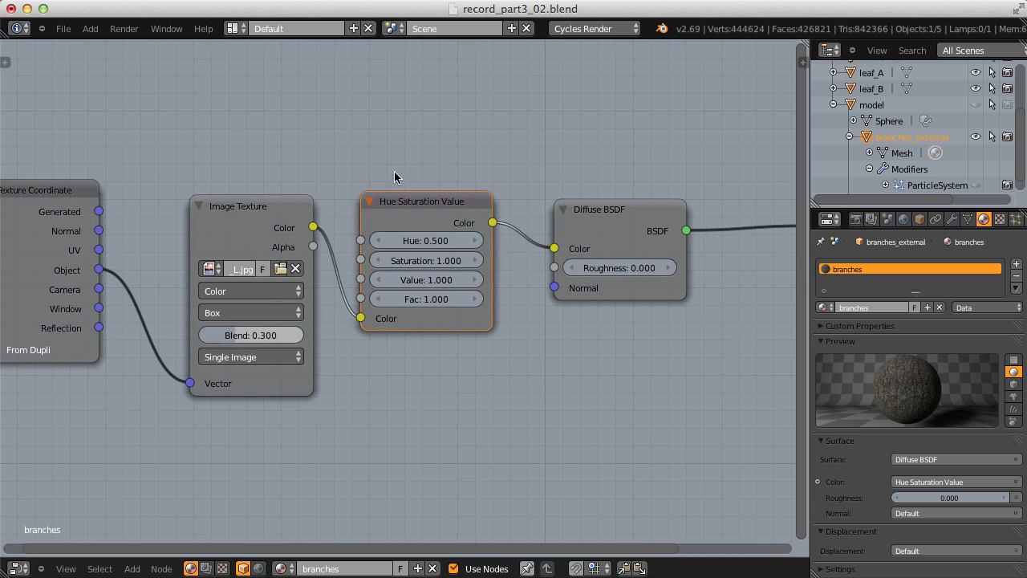
Step: Set the Hue Saturation Value node's Saturation to 2 and its Value to 0.8
{"action": "middle_click_drag", "start_coordinate": [411, 166], "coordinate": [450, 223]}
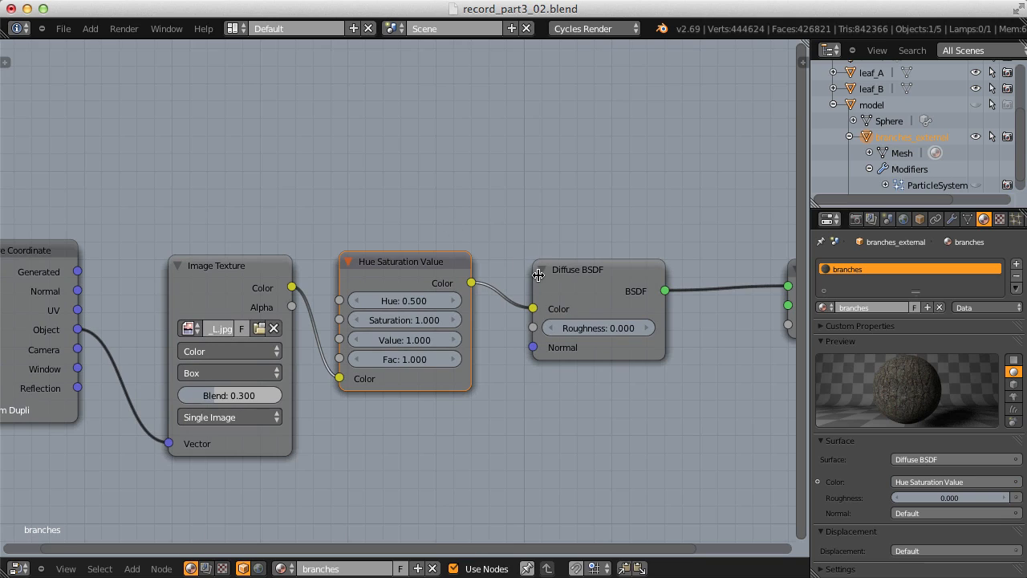
{"action": "left_click", "coordinate": [398, 320]}
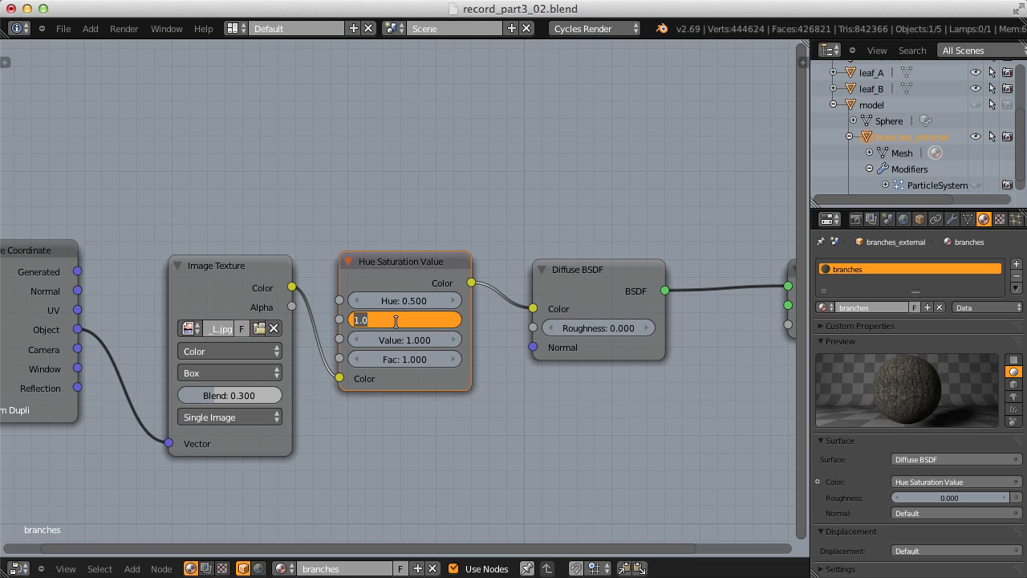
{"action": "type", "text": "2"}
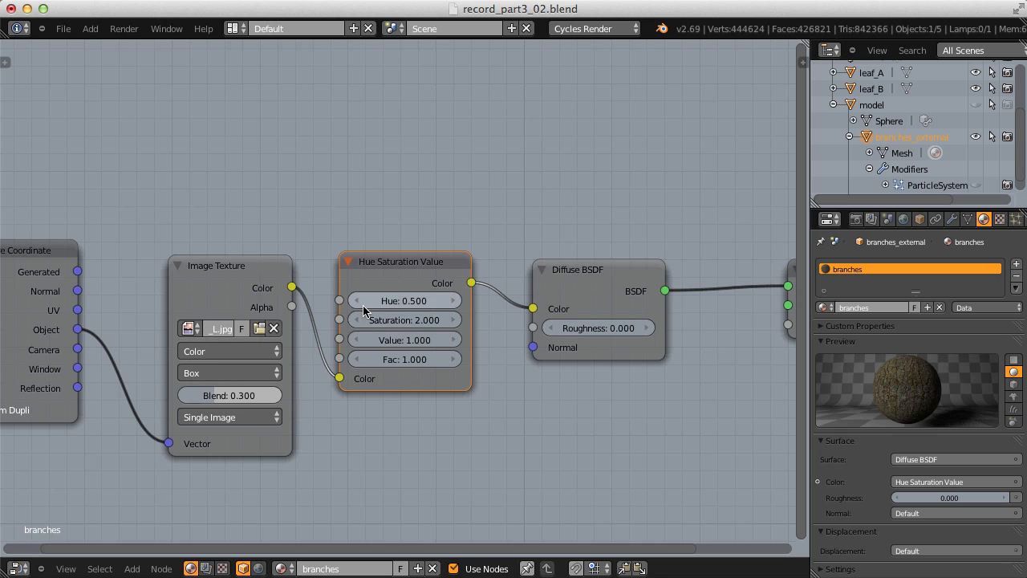
{"action": "left_click", "coordinate": [400, 340]}
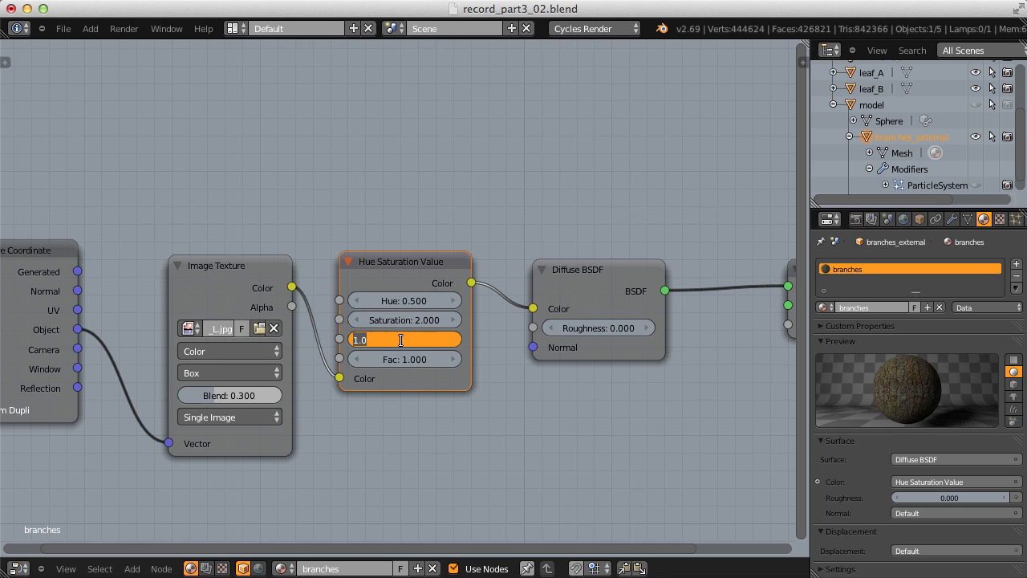
{"action": "type", "text": ".8"}
{"action": "key", "text": "Return"}
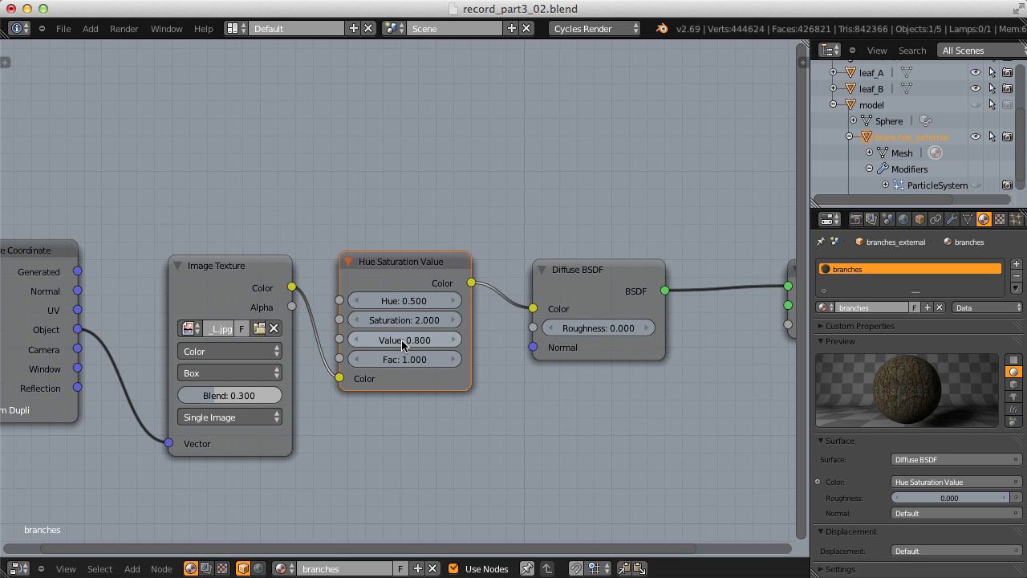
Step: Assign the existing branches material to the branches_internal object
{"action": "scroll", "coordinate": [930, 153], "scroll_direction": "down", "scroll_amount": 1}
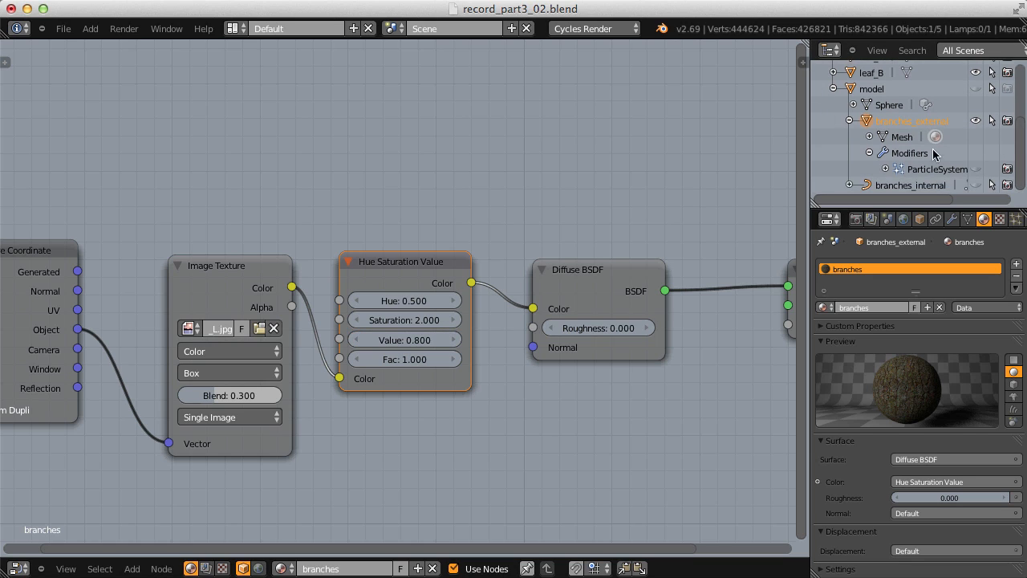
{"action": "left_click", "coordinate": [899, 187]}
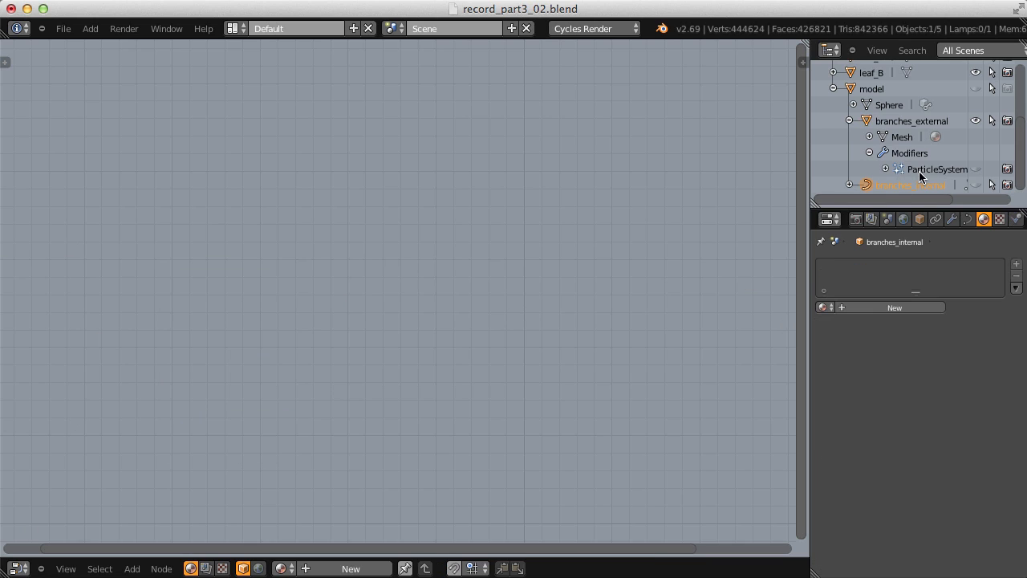
{"action": "left_click", "coordinate": [825, 308]}
{"action": "left_click", "coordinate": [843, 327]}
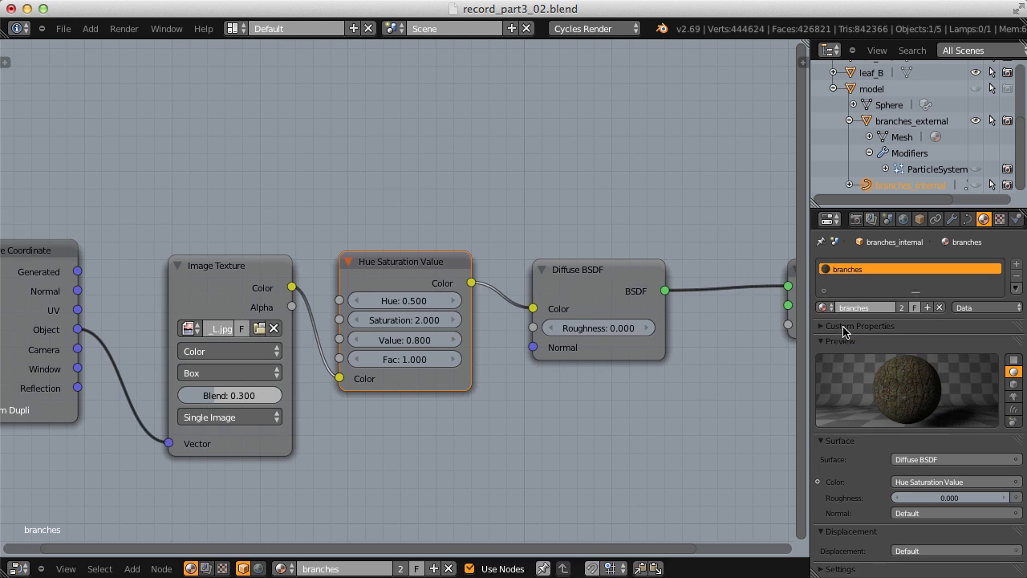
Step: Return to the 3D View and duplicate the existing Sun lamp in place
{"action": "left_click", "coordinate": [19, 568]}
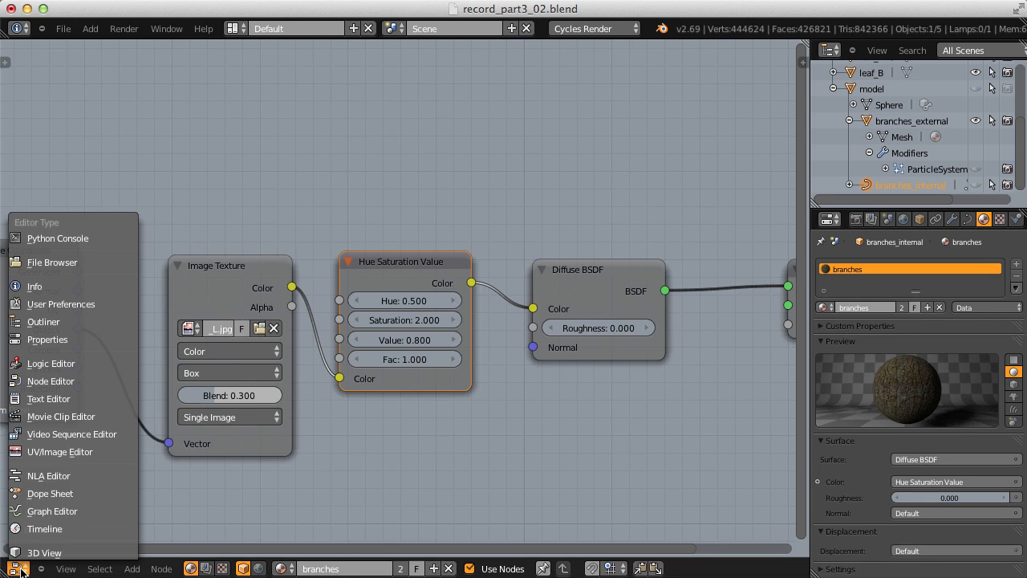
{"action": "left_click", "coordinate": [44, 552]}
{"action": "right_click", "coordinate": [602, 326]}
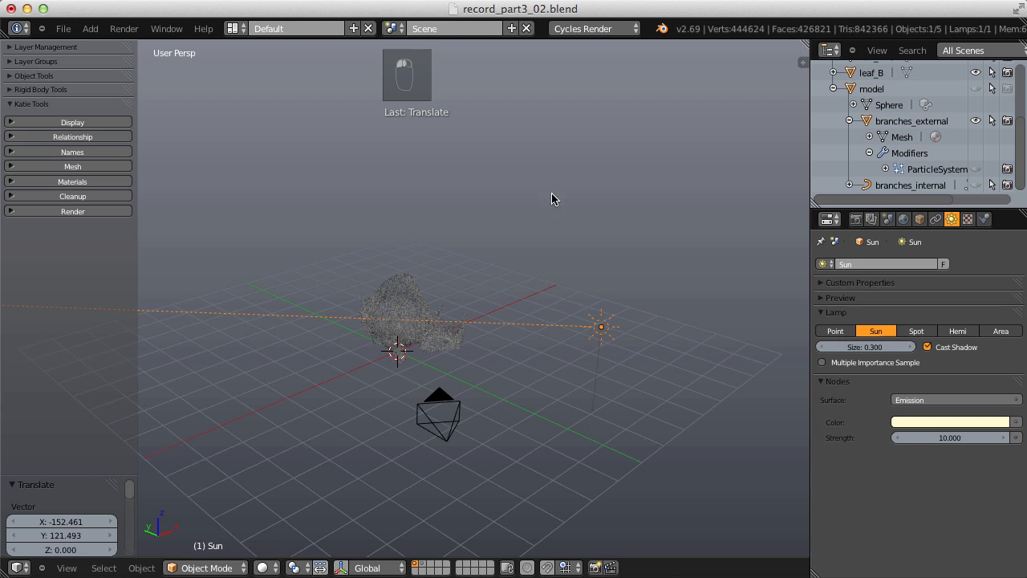
{"action": "middle_click_drag", "start_coordinate": [515, 168], "coordinate": [603, 284]}
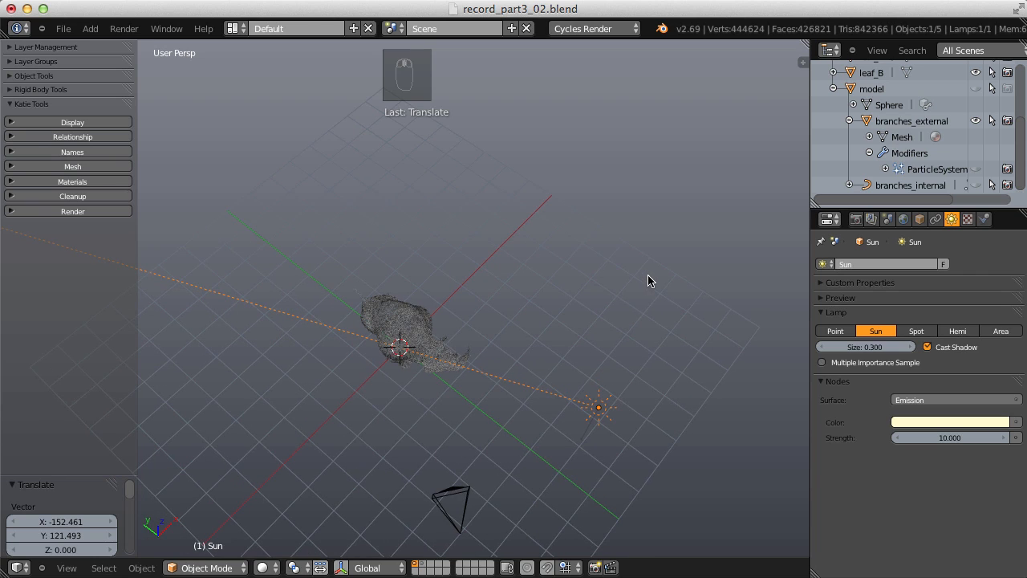
{"action": "key", "text": "shift+d"}
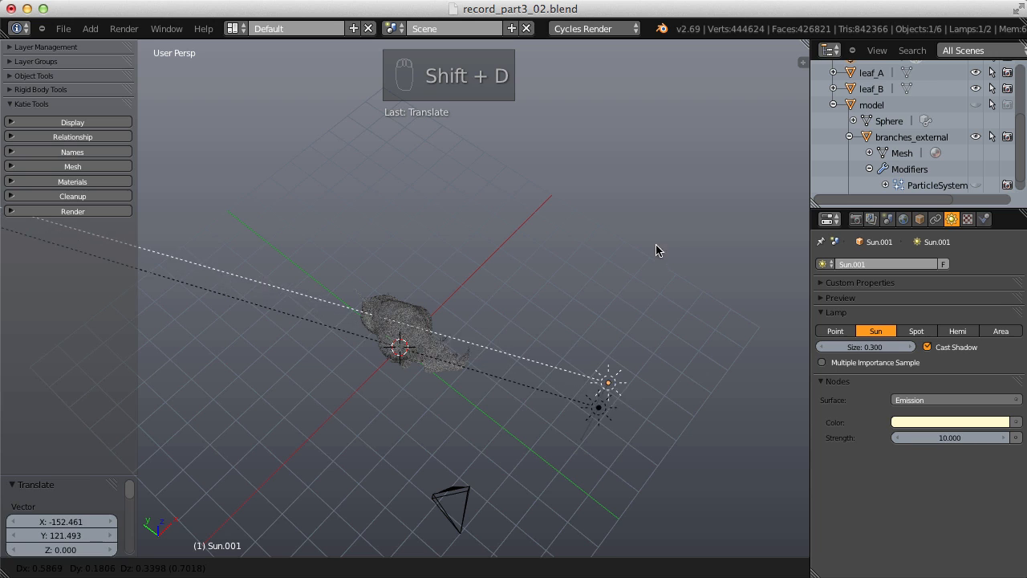
{"action": "right_click", "coordinate": [662, 252]}
Step: Set the pivot point to the 3D cursor and rotate the duplicated sun about 122.6° around the global Z axis
{"action": "left_click", "coordinate": [291, 567]}
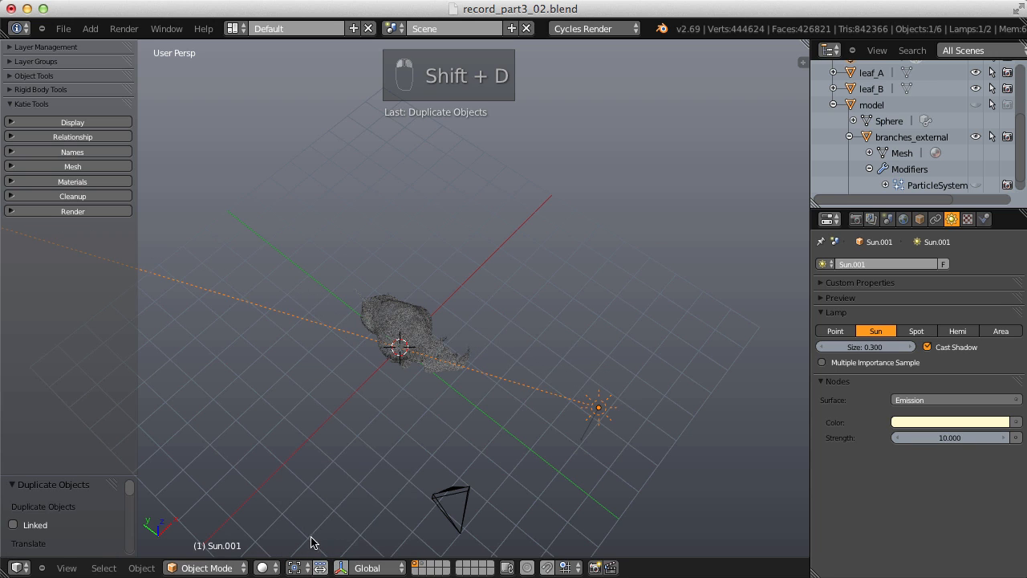
{"action": "left_click", "coordinate": [294, 567]}
{"action": "left_click", "coordinate": [321, 532]}
{"action": "key", "text": "r"}
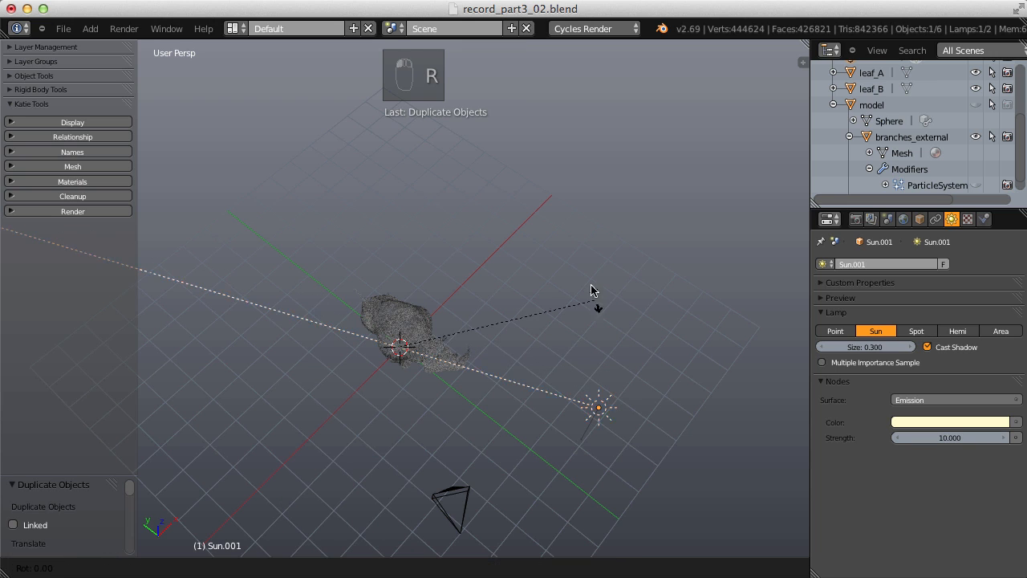
{"action": "key", "text": "z"}
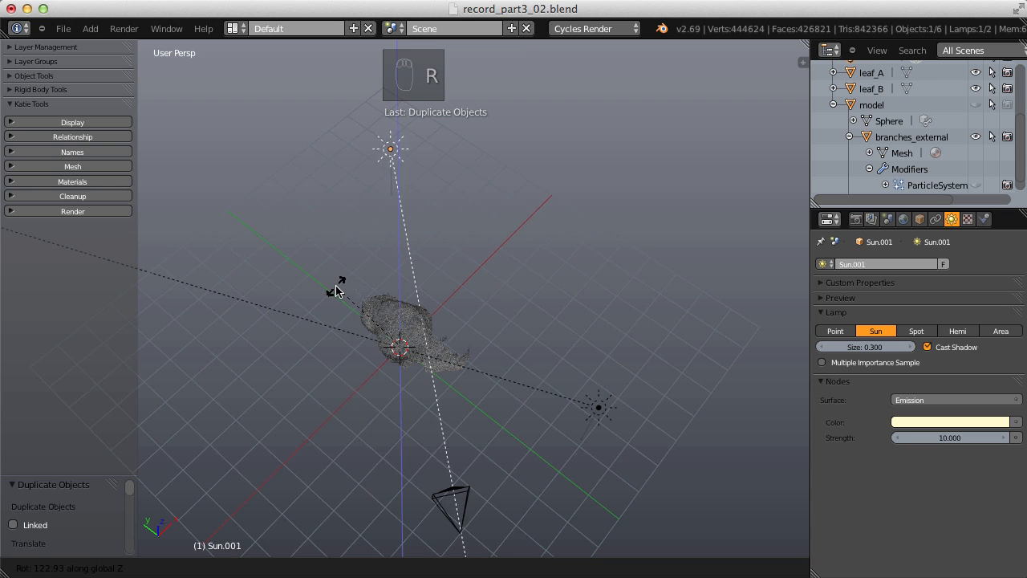
{"action": "left_click", "coordinate": [336, 290]}
Step: Rotate the duplicated sun about 8.9° more around Z and shift it horizontally by about X -0.913, Y 0.404 behind the rhino
{"action": "middle_click_drag", "start_coordinate": [667, 356], "coordinate": [536, 365]}
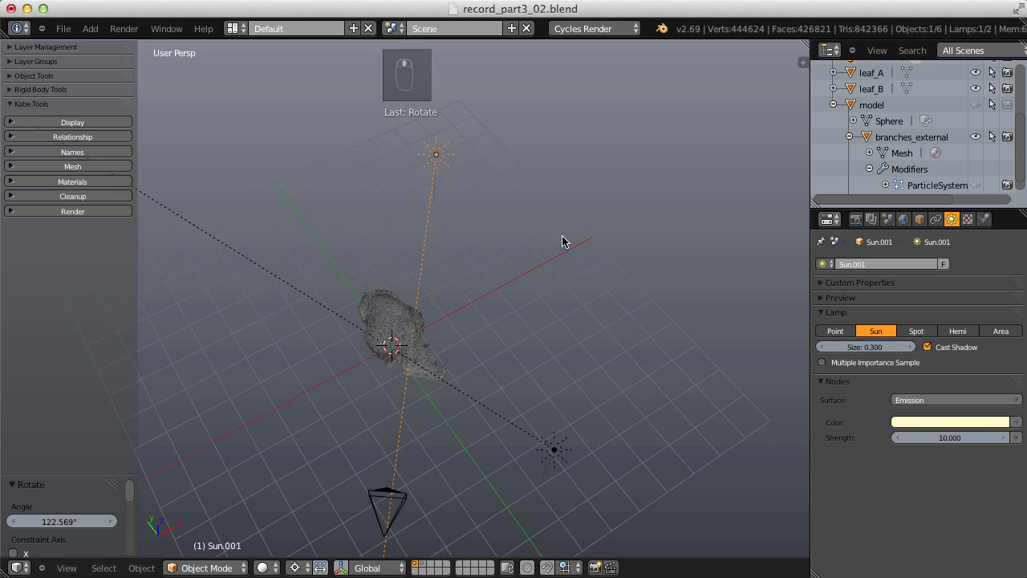
{"action": "key", "text": "r"}
{"action": "key", "text": "z"}
{"action": "left_click", "coordinate": [555, 211]}
{"action": "key", "text": "g"}
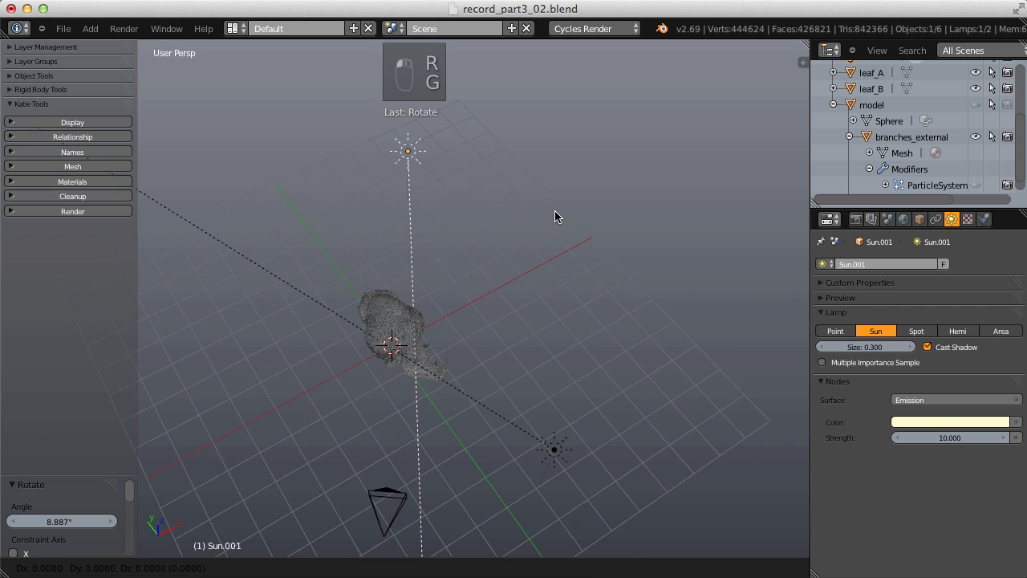
{"action": "key", "text": "shift+z"}
{"action": "left_click", "coordinate": [522, 220]}
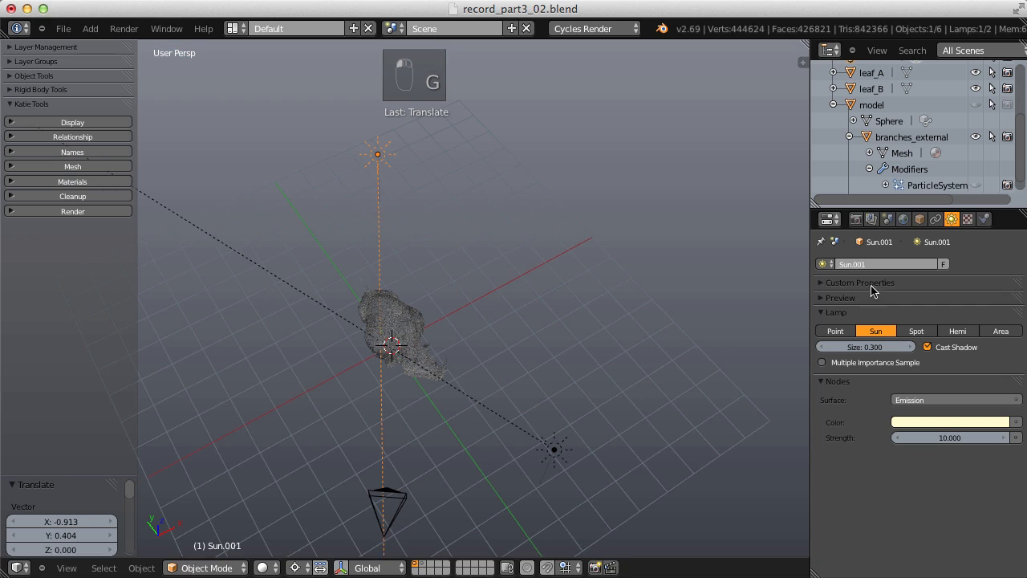
Step: Set the duplicated sun lamp's emission Strength to 20
{"action": "left_click", "coordinate": [940, 438]}
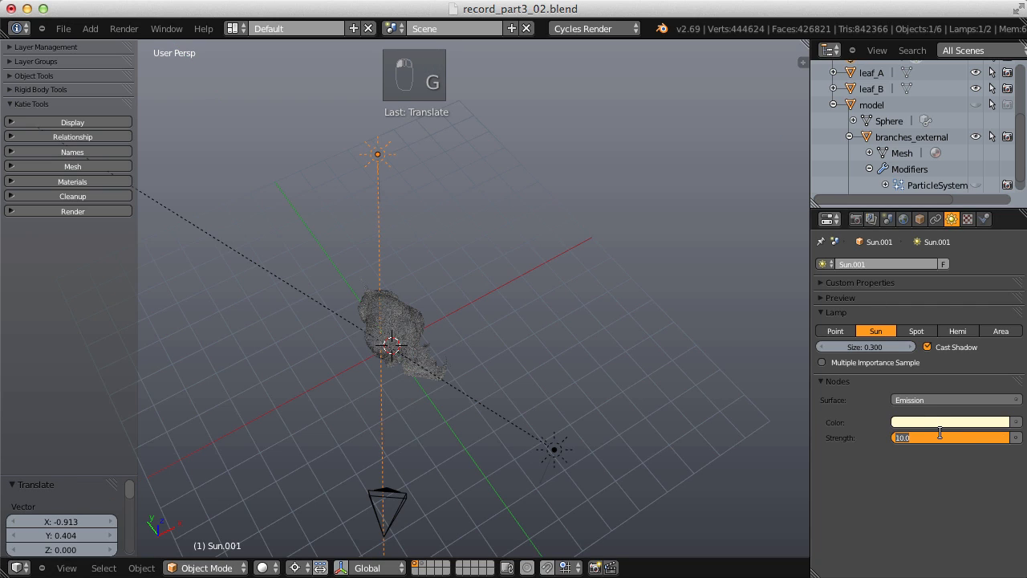
{"action": "type", "text": "20"}
{"action": "key", "text": "Return"}
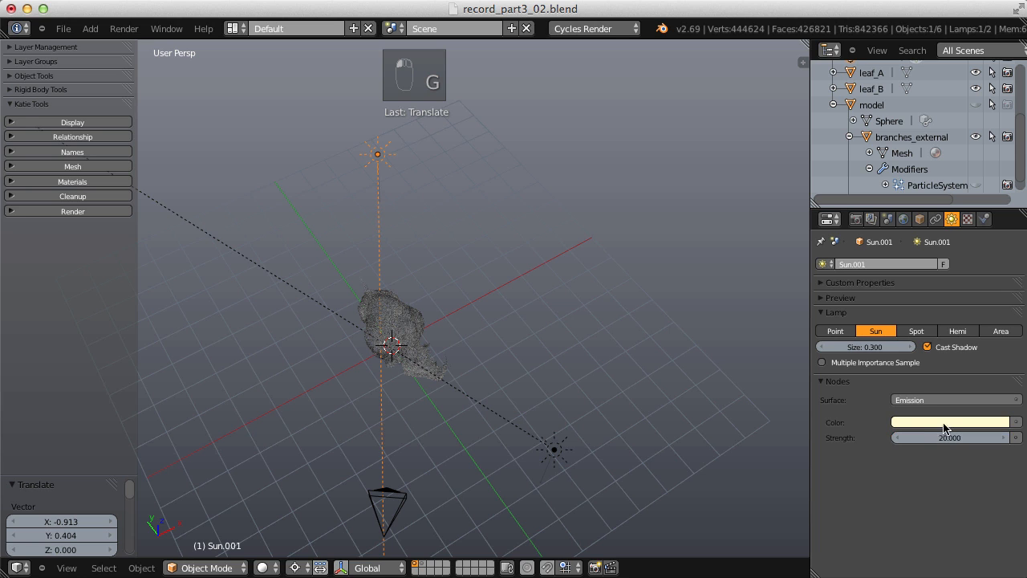
Step: Look through the scene camera and render the image with the second sun lamp into Slot 4
{"action": "key", "text": "KP_0"}
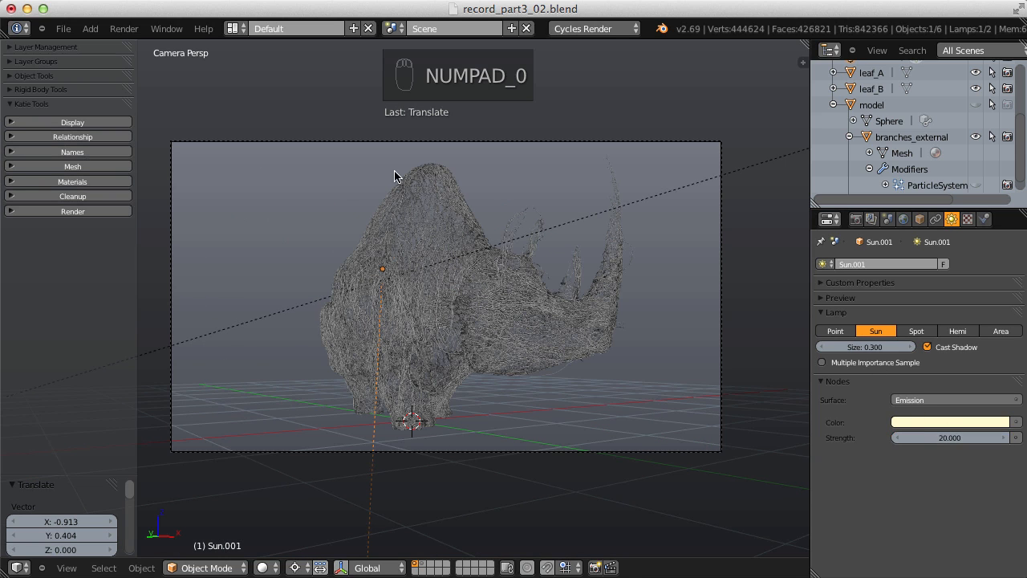
{"action": "left_click", "coordinate": [125, 29]}
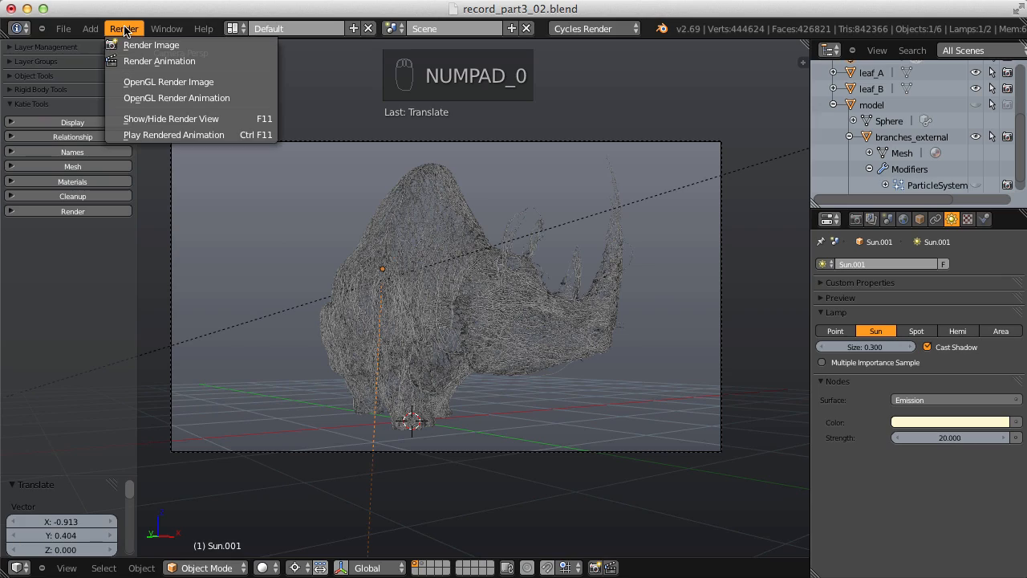
{"action": "left_click", "coordinate": [138, 45]}
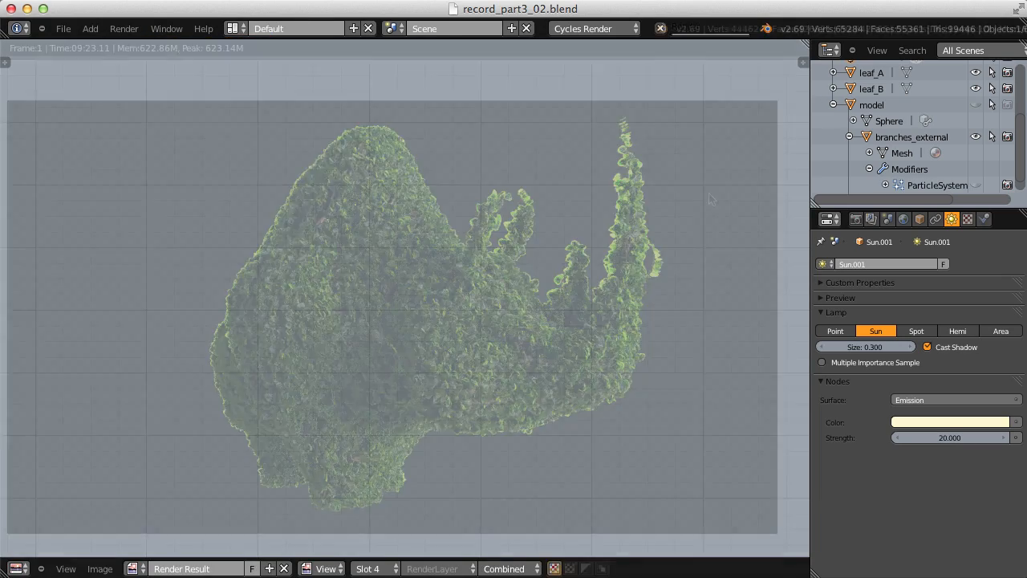